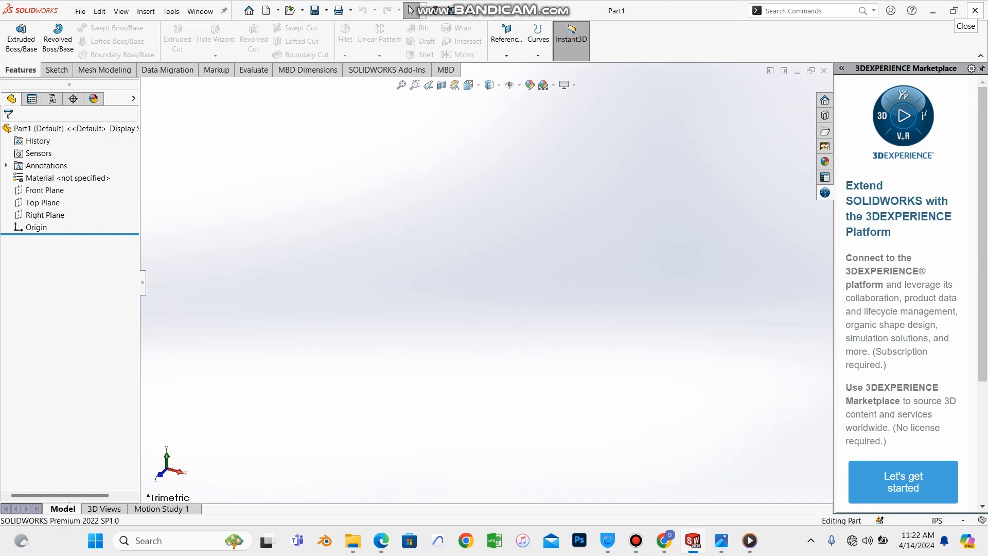
# - Close SOLIDWORKS with its empty part and refresh the desktop
pyautogui.click(974, 10)
pyautogui.rightClick(821, 67)
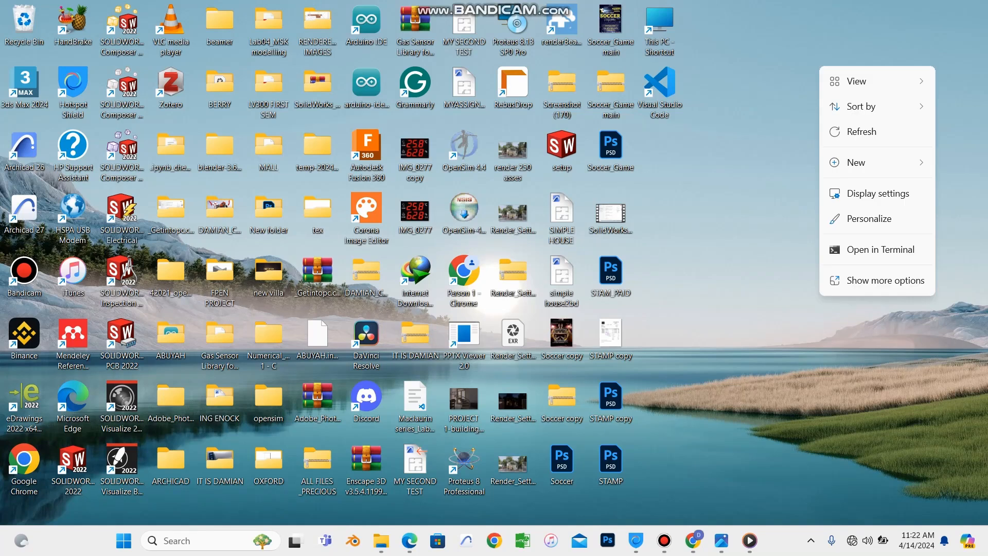
pyautogui.click(860, 131)
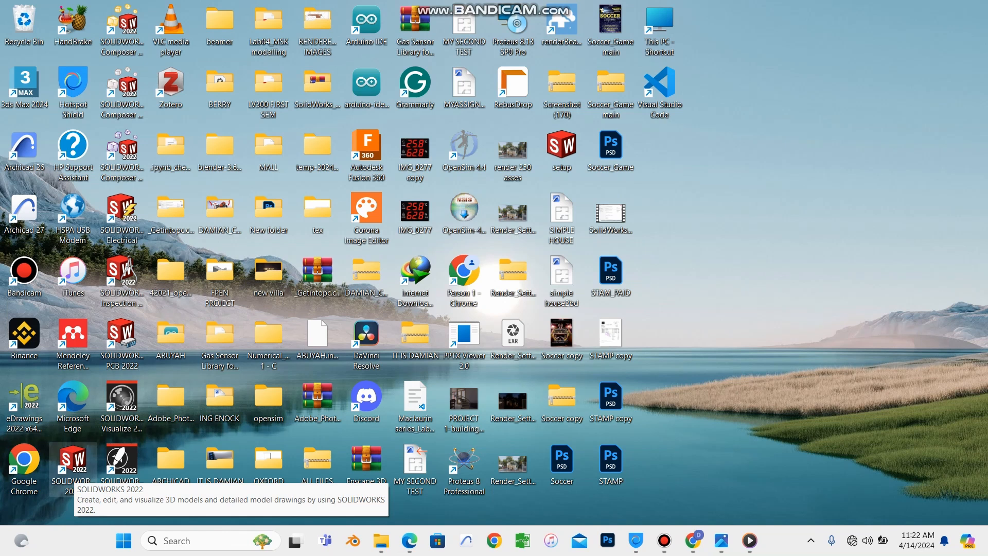
# - Launch SOLIDWORKS 2022 from the desktop, dismiss the startup warning and refresh the desktop while it loads
pyautogui.doubleClick(73, 460)
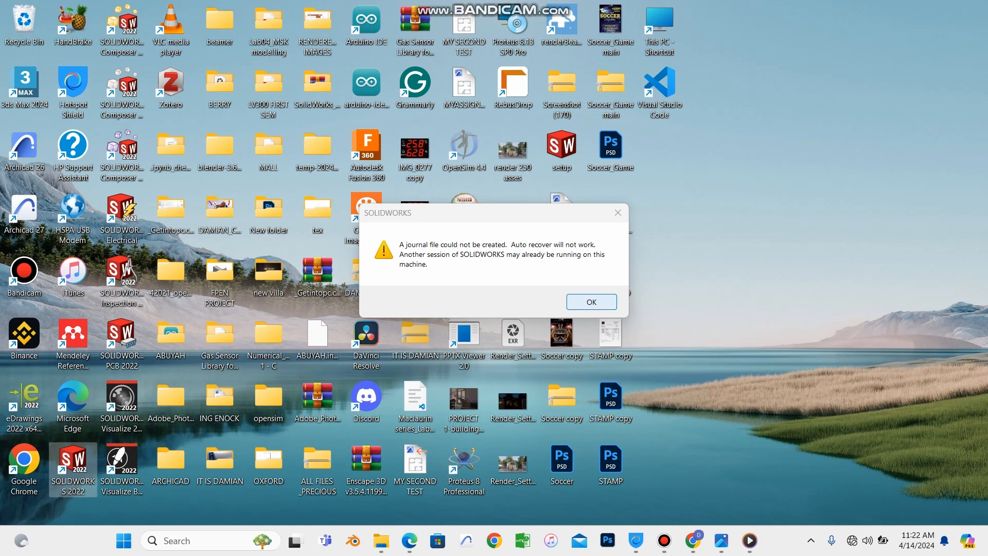
pyautogui.press('Return')
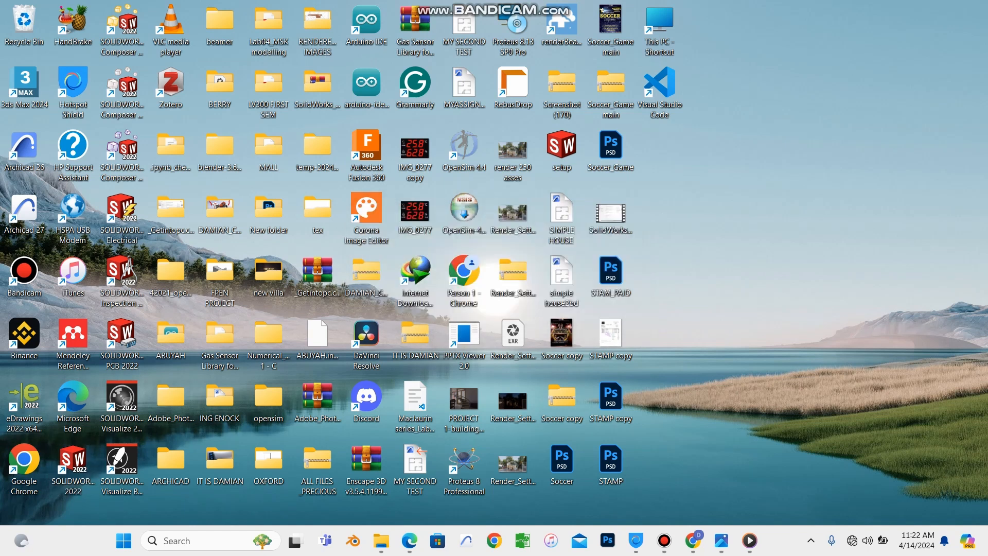
pyautogui.rightClick(777, 114)
pyautogui.click(805, 167)
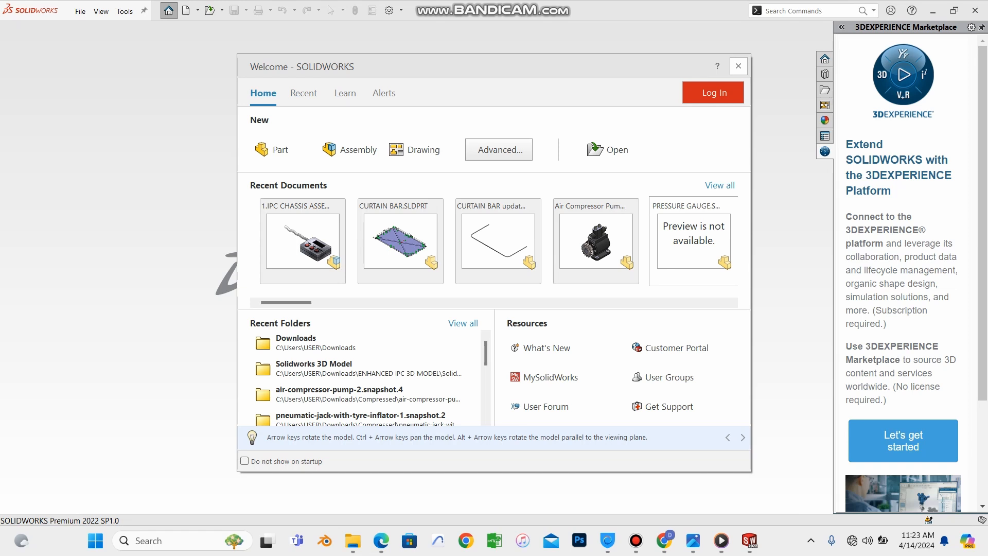
# - Close the Welcome window and create a new Part document
pyautogui.click(738, 66)
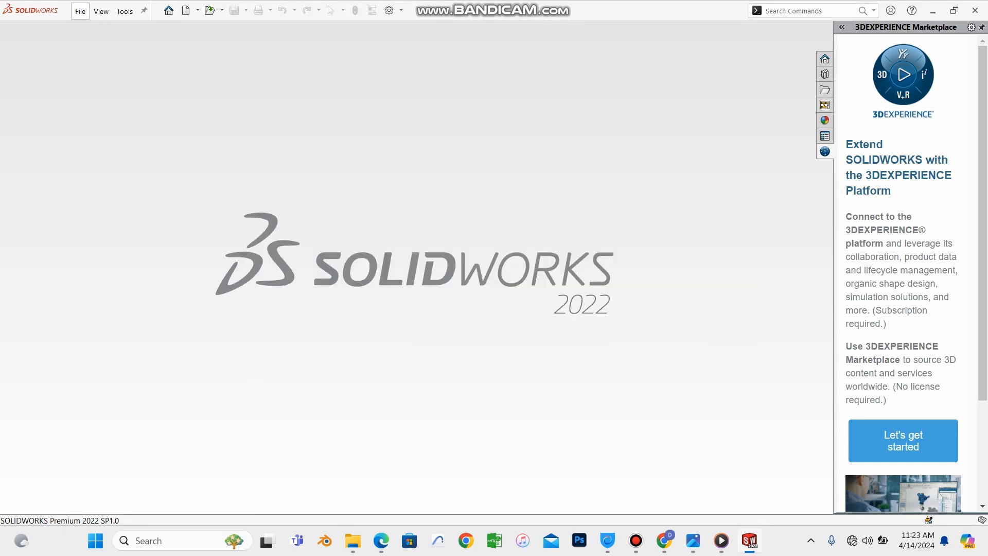
pyautogui.click(80, 10)
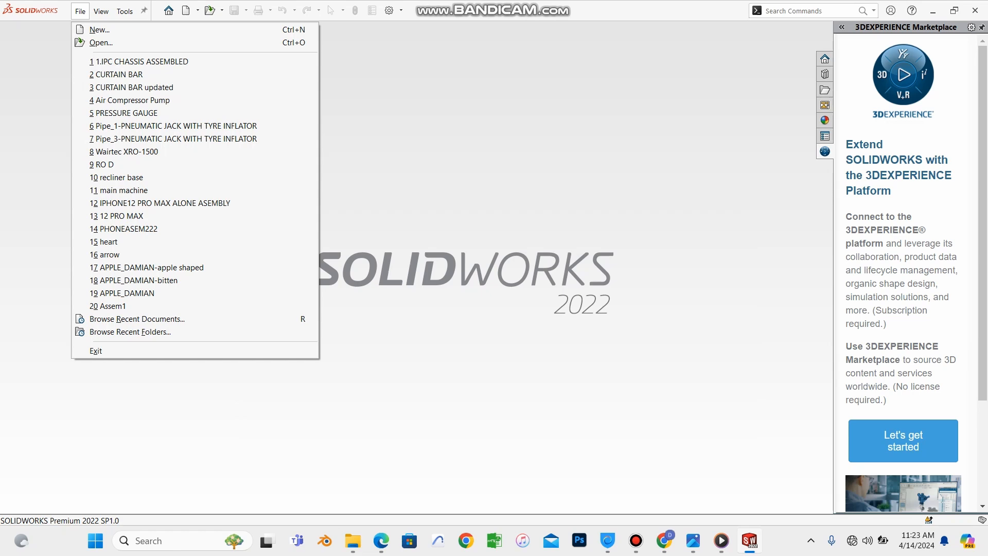
pyautogui.click(99, 29)
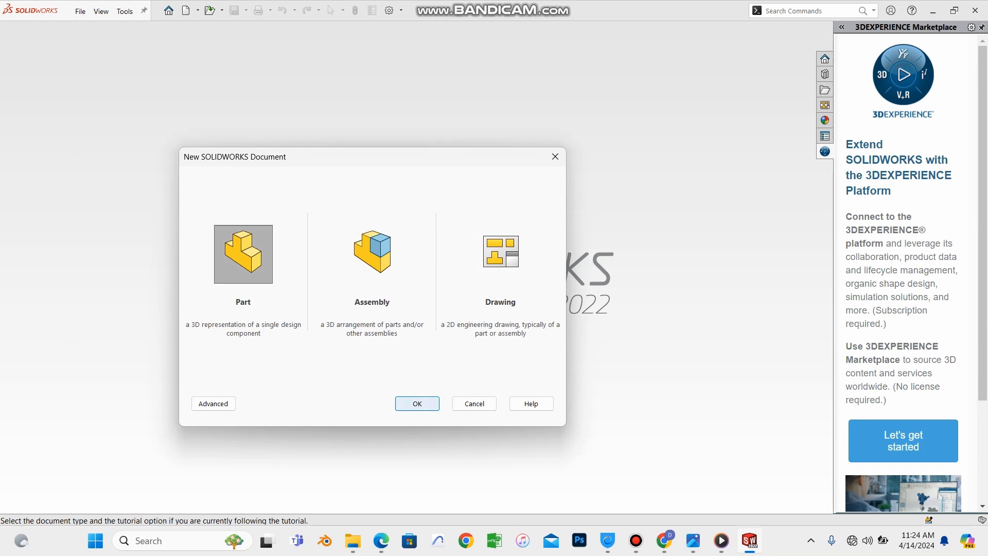
pyautogui.press('Return')
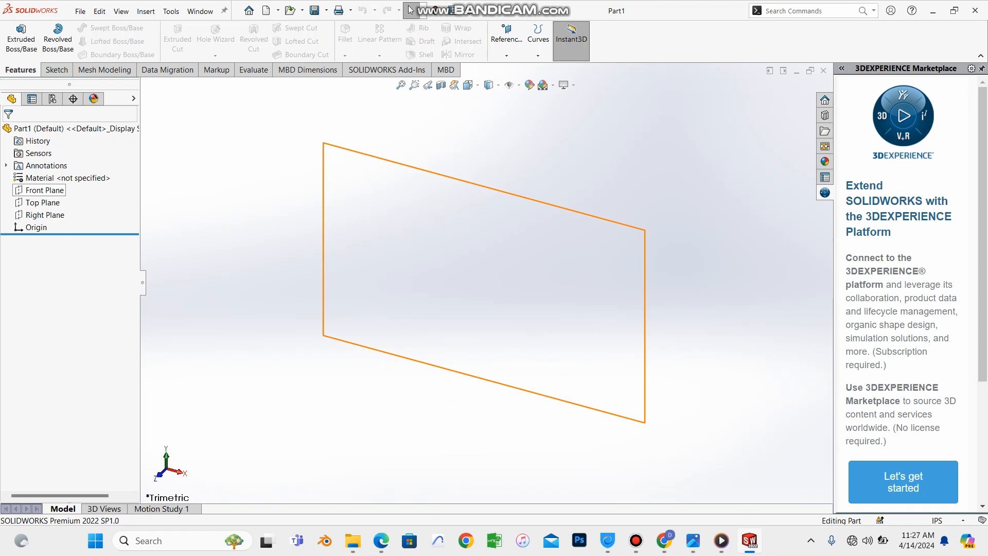
# - Show and hide the Front Plane twice to demonstrate its visibility toggle
pyautogui.click(45, 190)
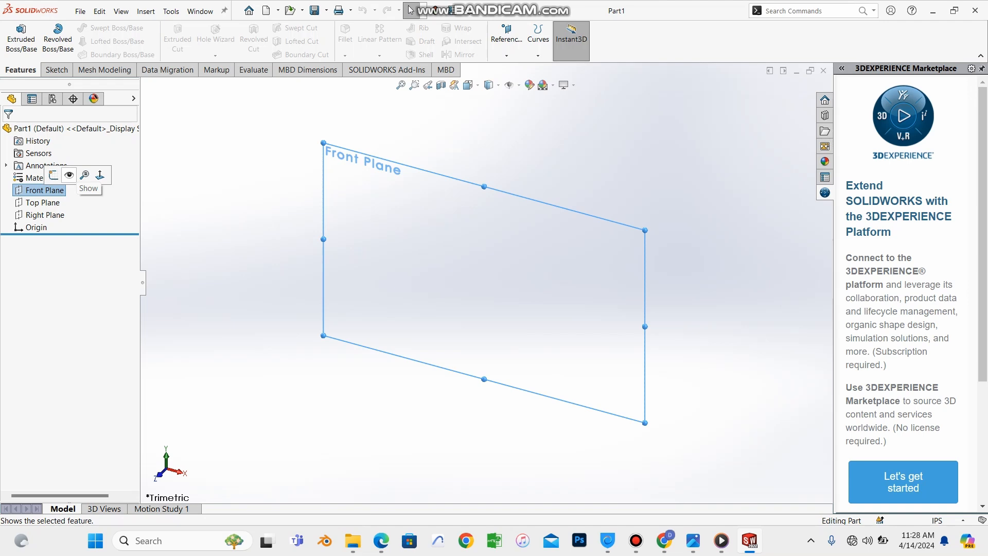
pyautogui.click(69, 175)
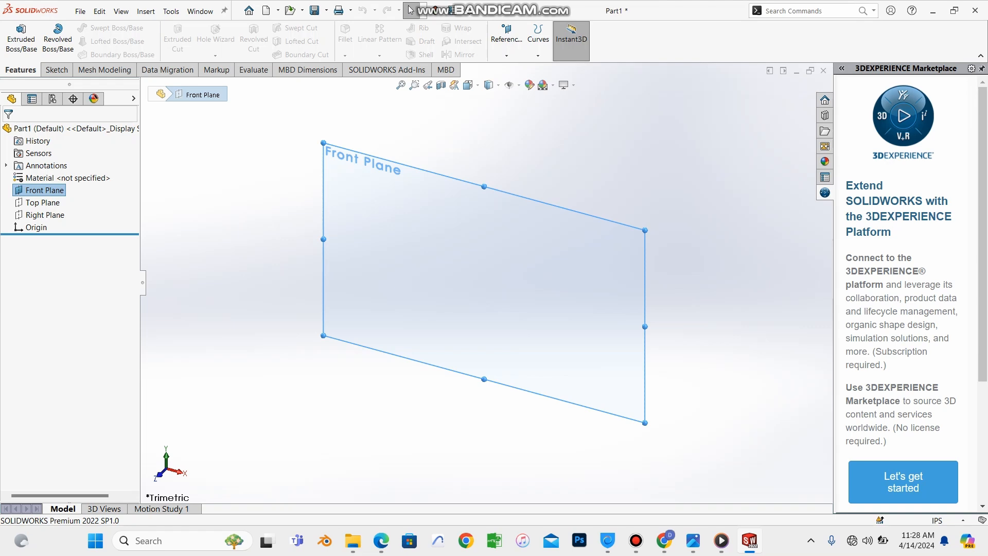
pyautogui.rightClick(54, 190)
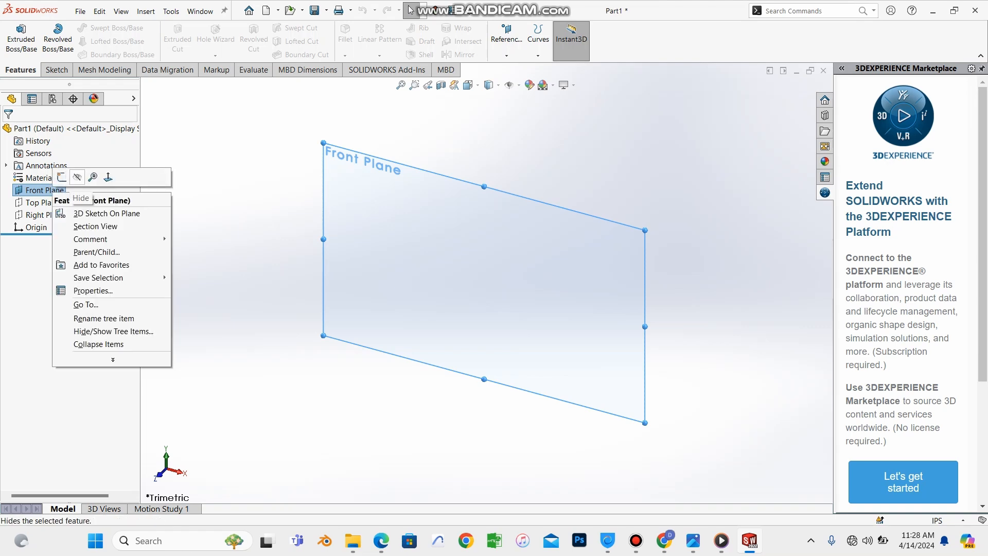
pyautogui.click(77, 177)
pyautogui.rightClick(61, 190)
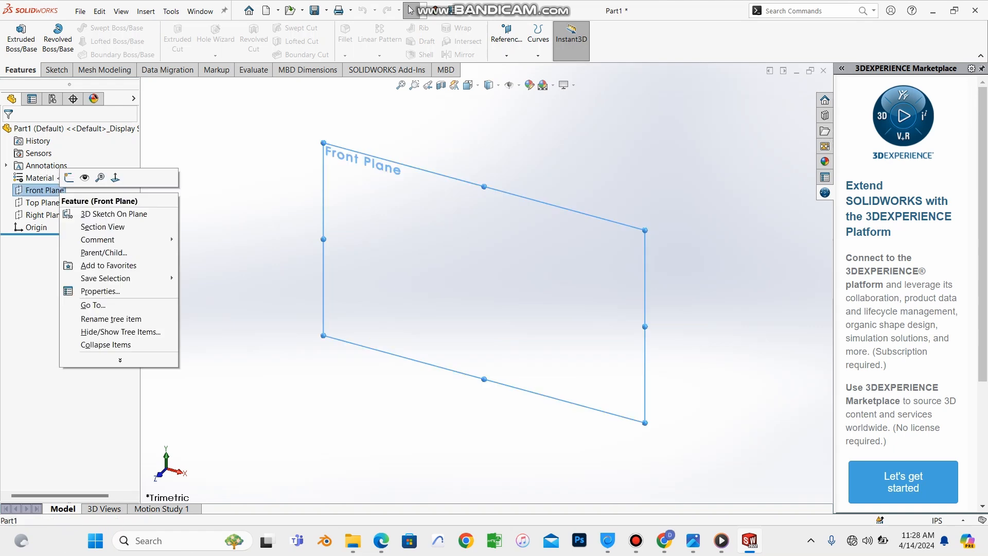
pyautogui.click(84, 177)
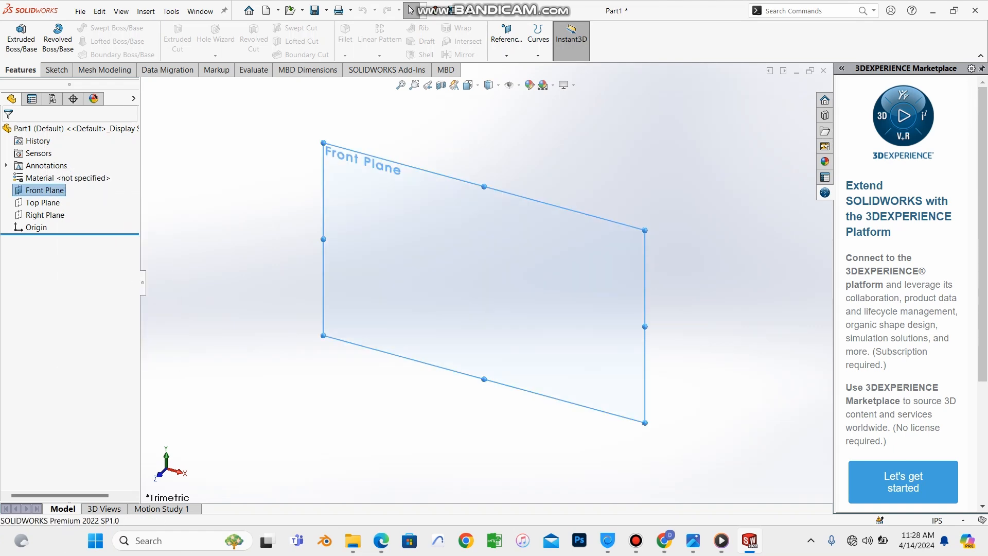
pyautogui.rightClick(54, 190)
pyautogui.click(77, 177)
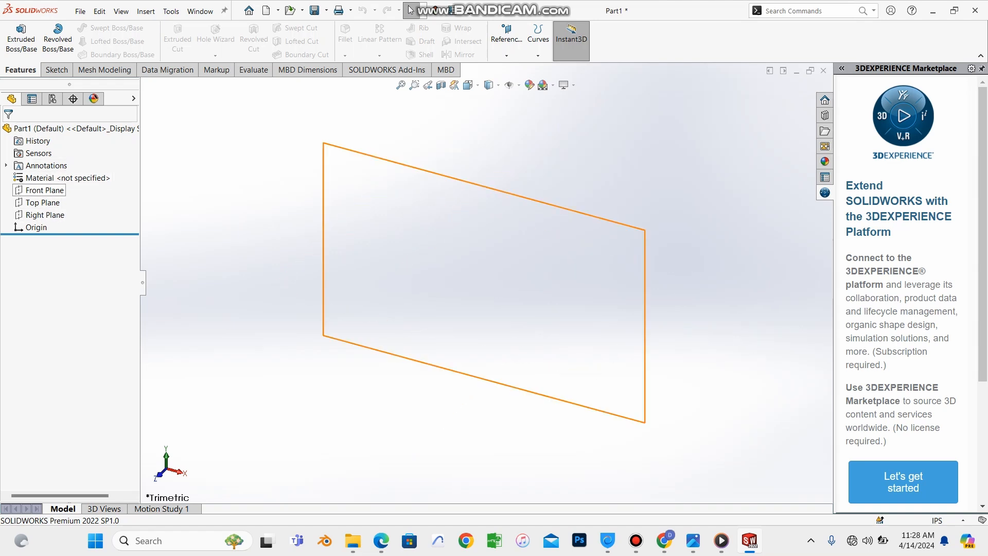
# - Orient the view normal to the Front Plane
pyautogui.click(45, 189)
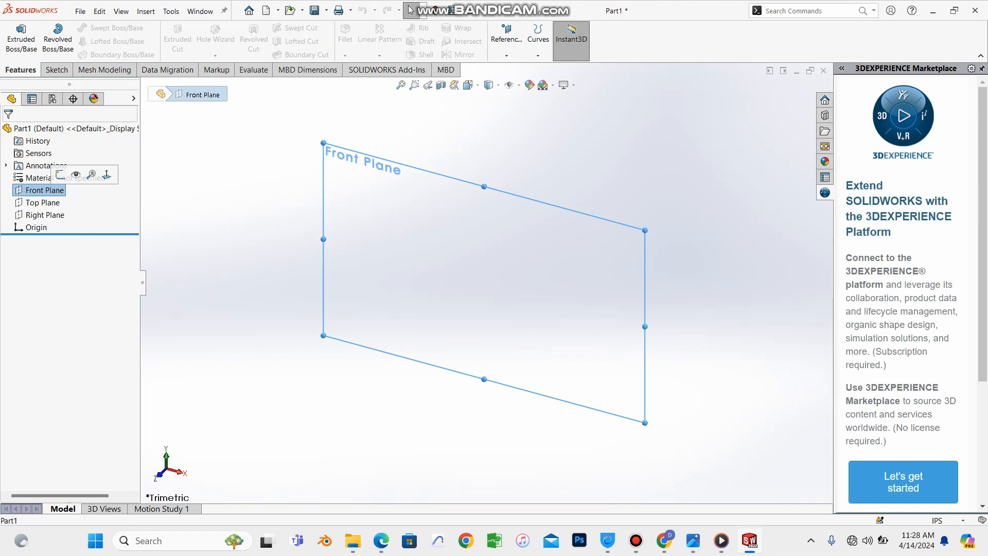
pyautogui.rightClick(57, 190)
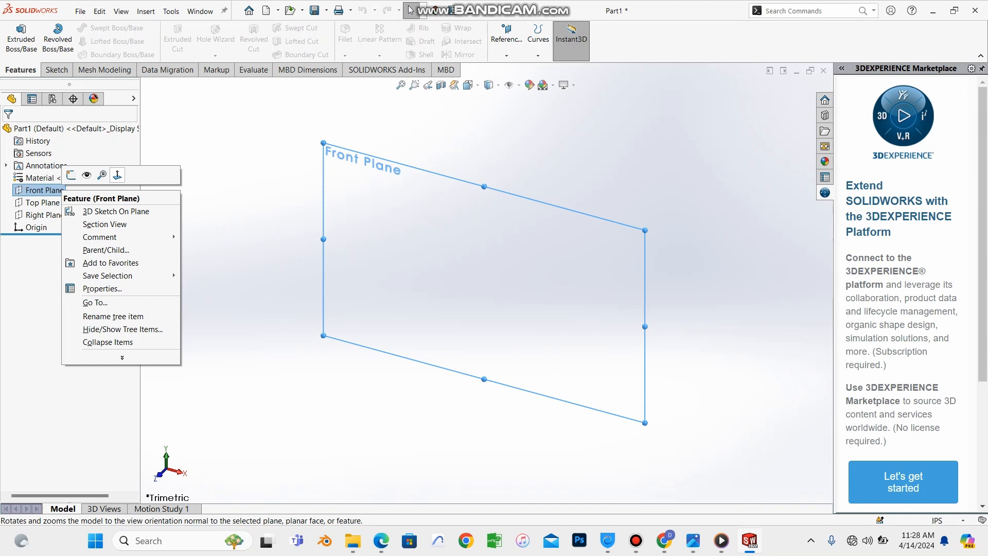
pyautogui.click(117, 175)
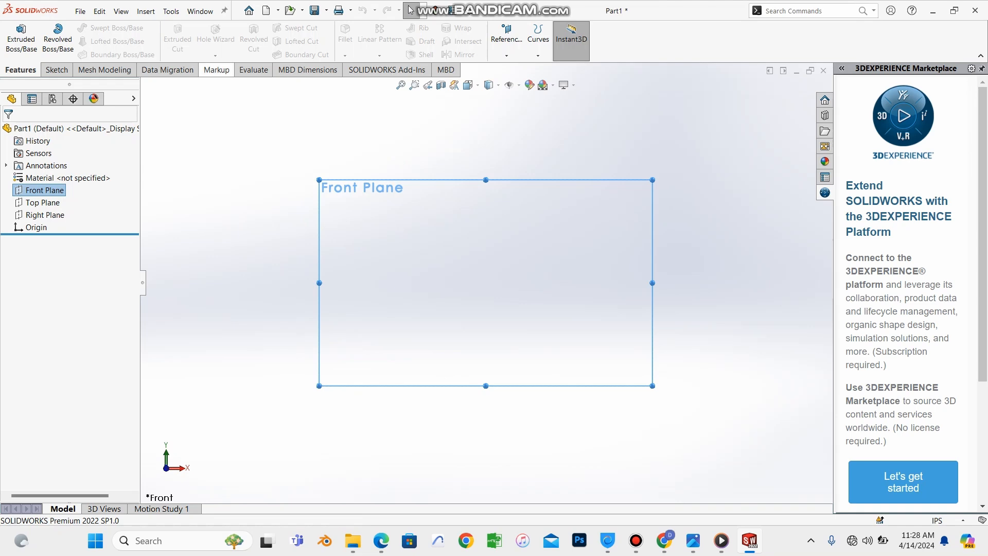
# - Start a sketch on the Top Plane and orient the view normal to the Right Plane
pyautogui.click(42, 202)
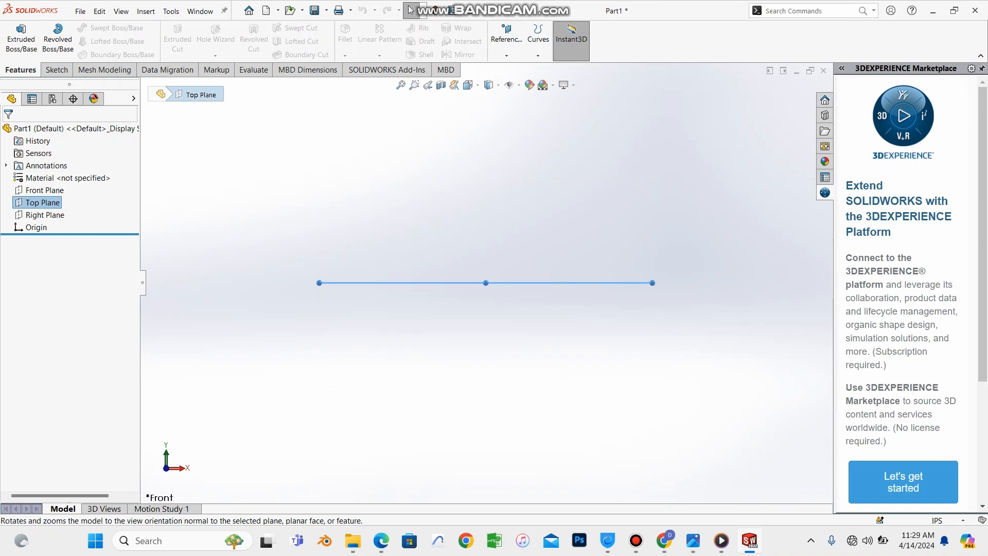
pyautogui.rightClick(46, 202)
pyautogui.click(60, 187)
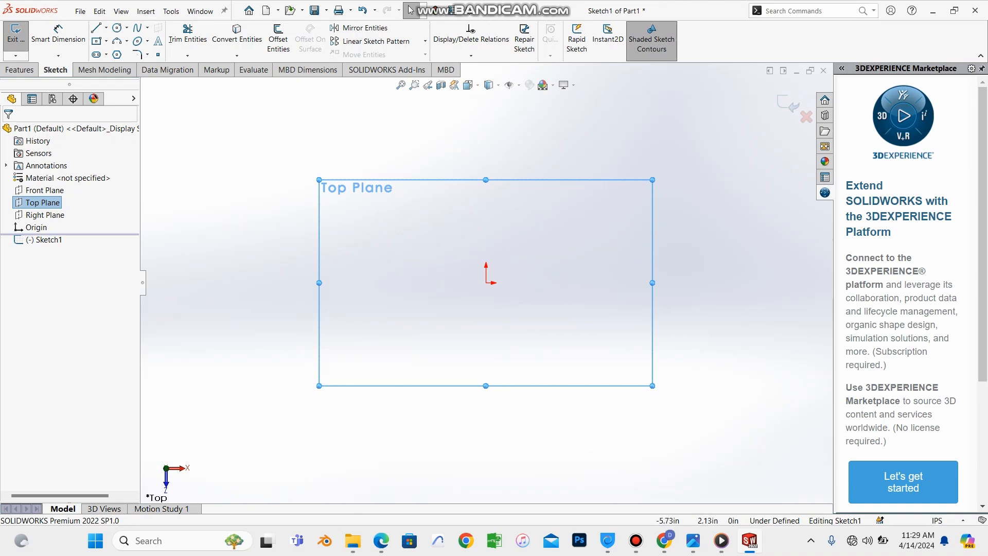
pyautogui.click(45, 214)
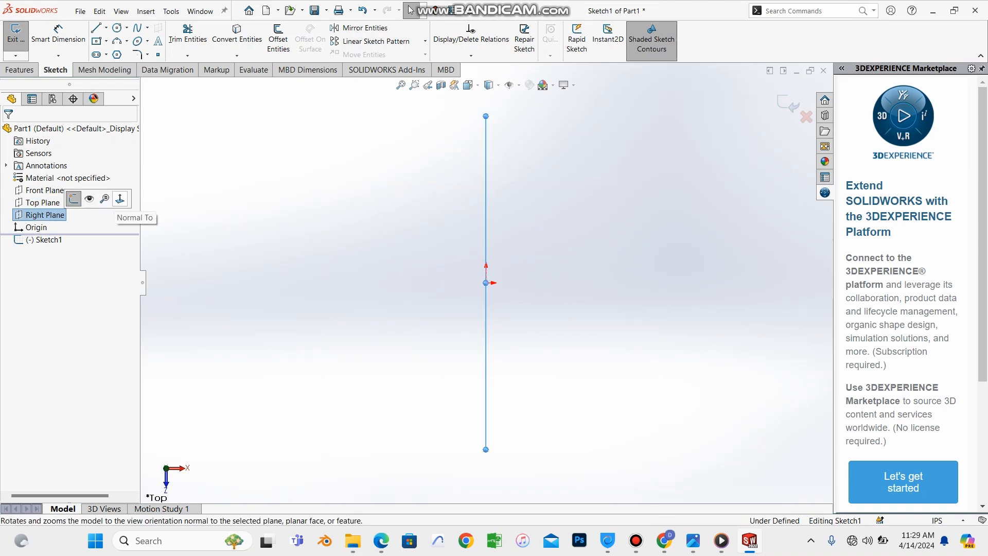
pyautogui.click(60, 200)
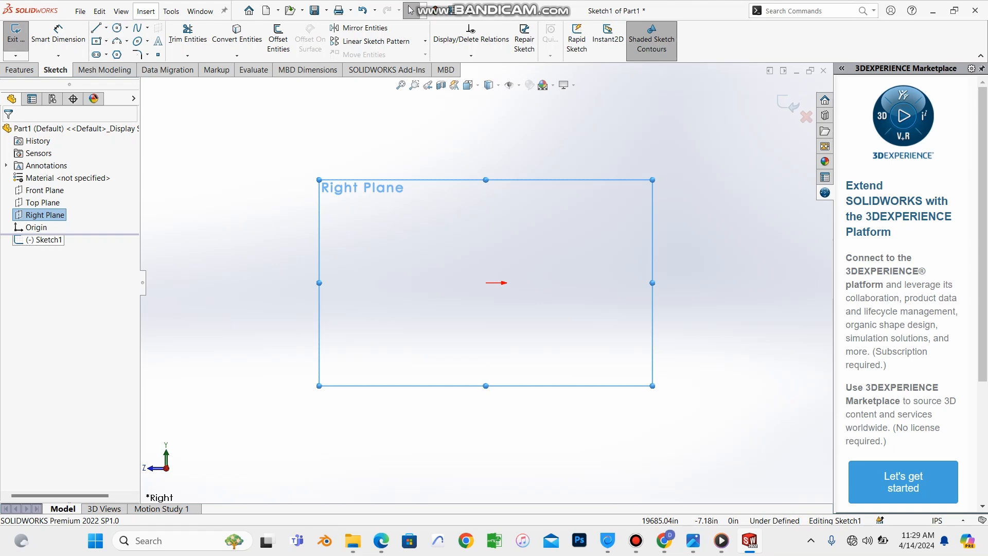
# - Orient the view normal to Sketch1, then exit the empty sketch and discard its changes
pyautogui.click(45, 239)
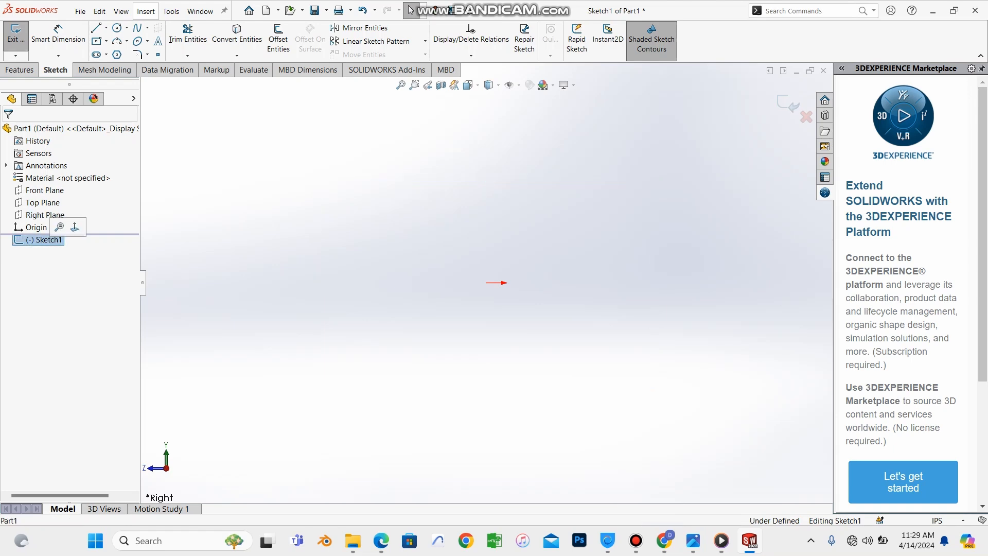
pyautogui.rightClick(51, 240)
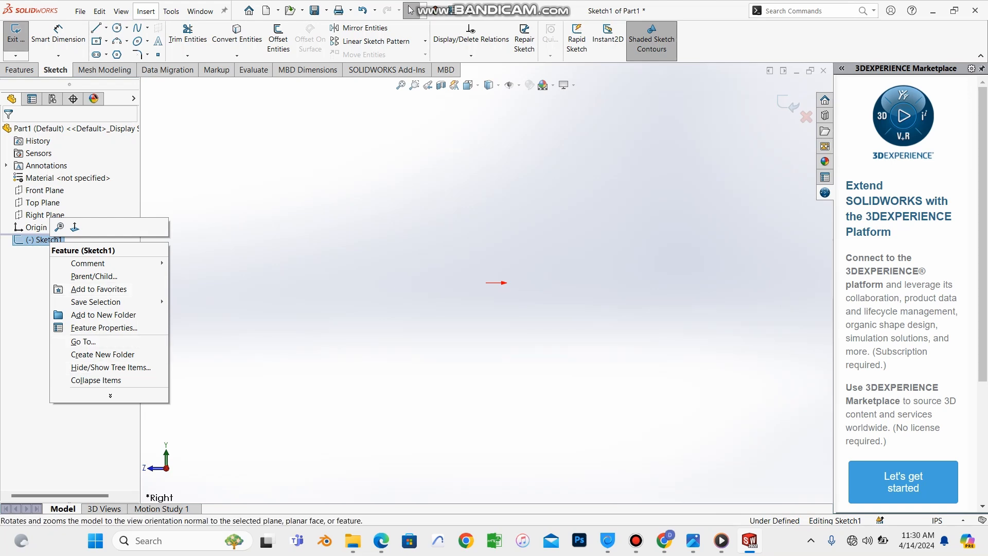
pyautogui.click(74, 227)
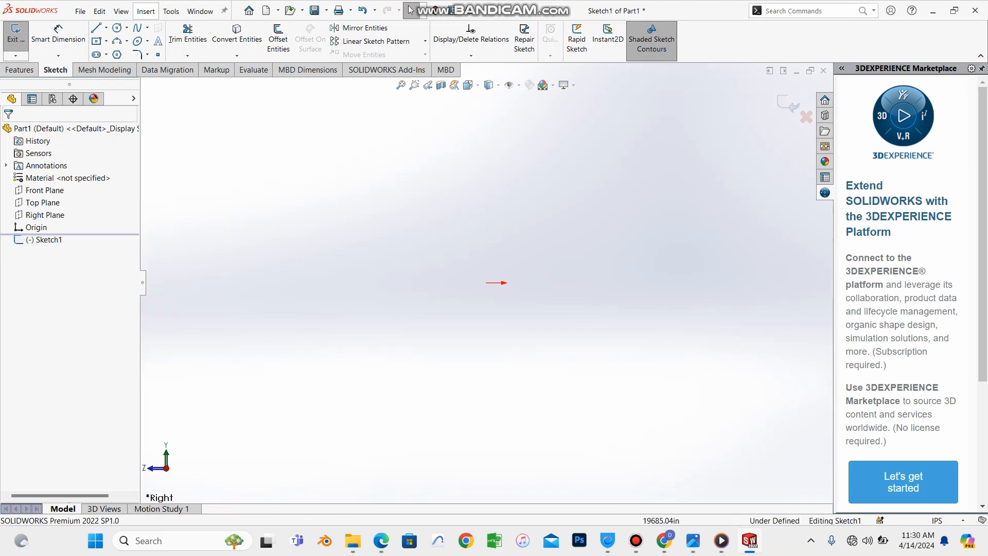
pyautogui.click(806, 117)
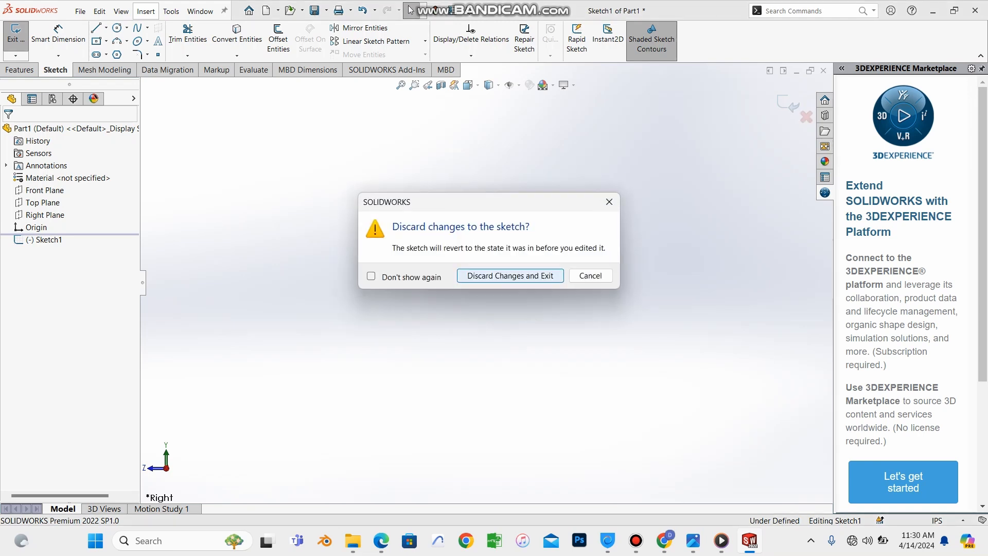
pyautogui.click(507, 273)
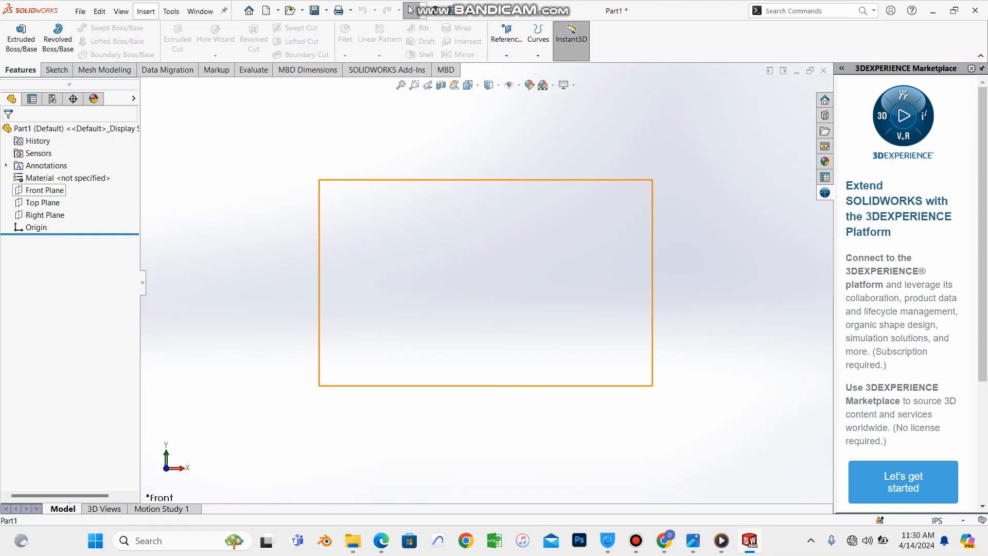
# - Start a sketch on the Front Plane and exit it, discarding the changes
pyautogui.rightClick(52, 190)
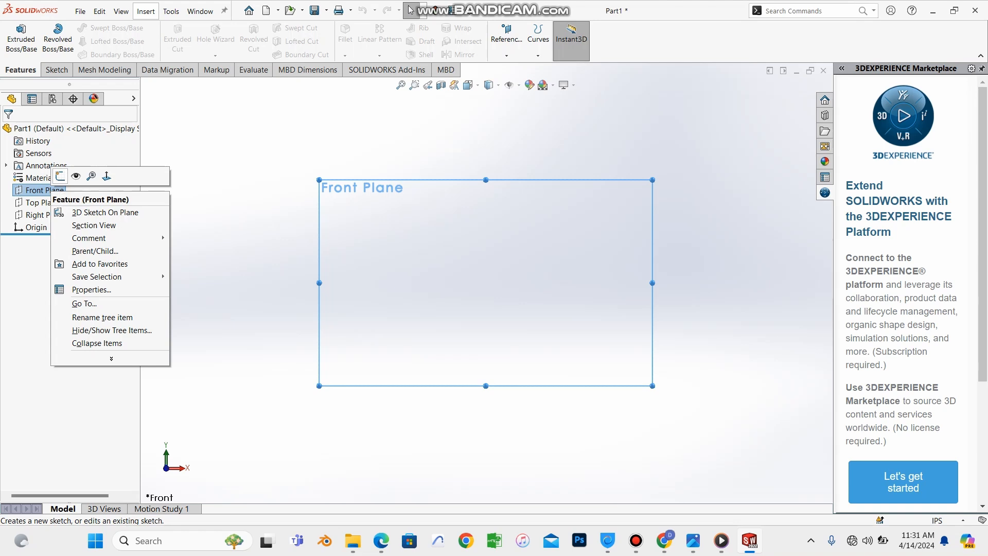
pyautogui.click(60, 176)
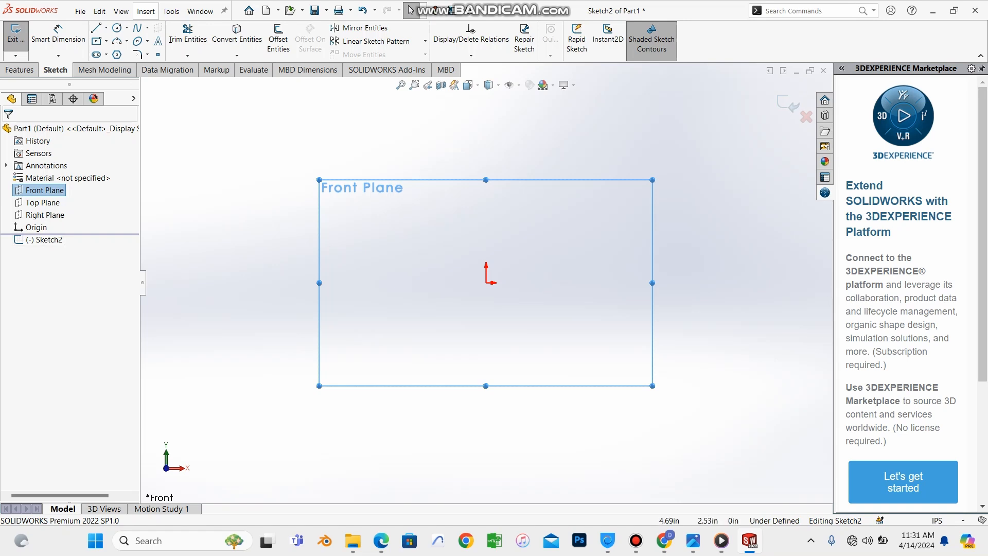
pyautogui.click(806, 117)
pyautogui.click(505, 276)
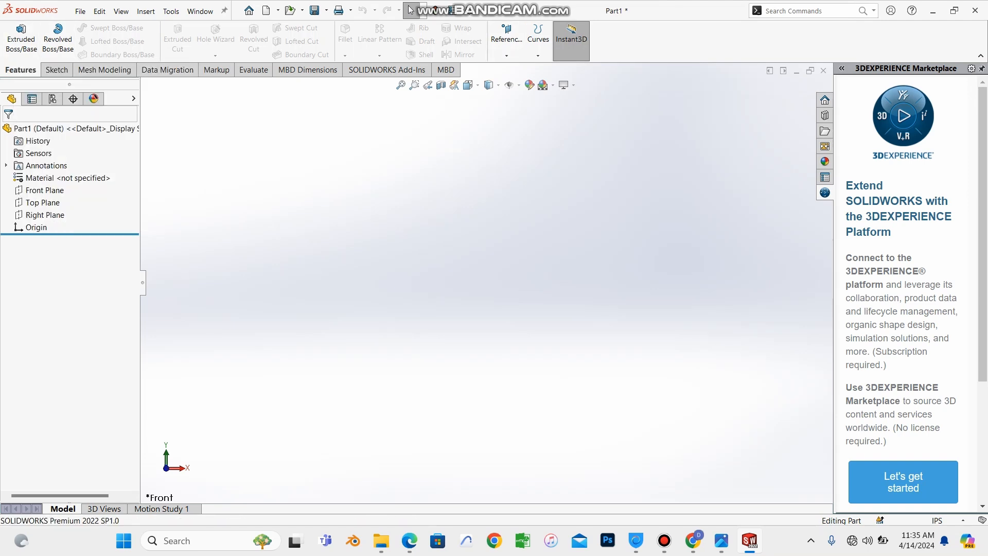
pyautogui.click(57, 69)
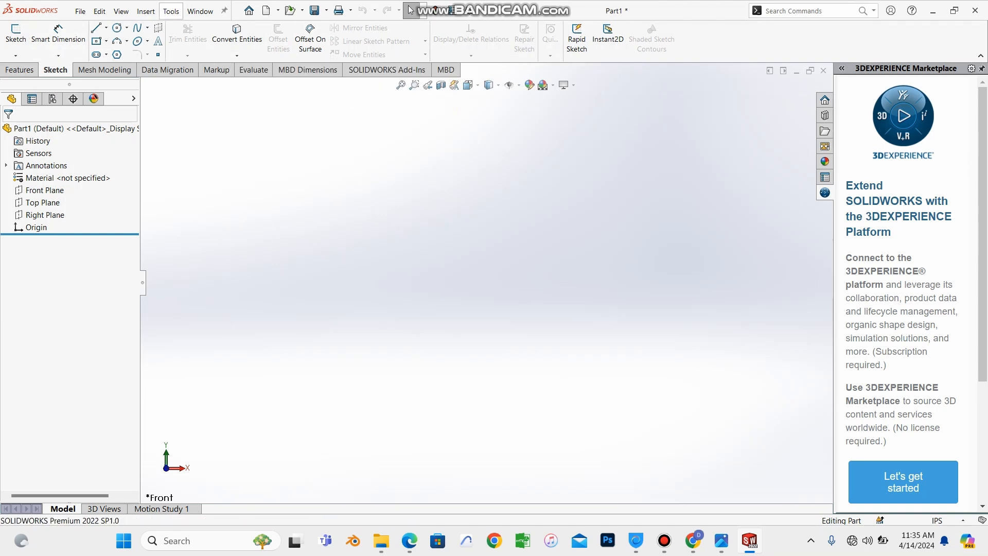
pyautogui.click(20, 70)
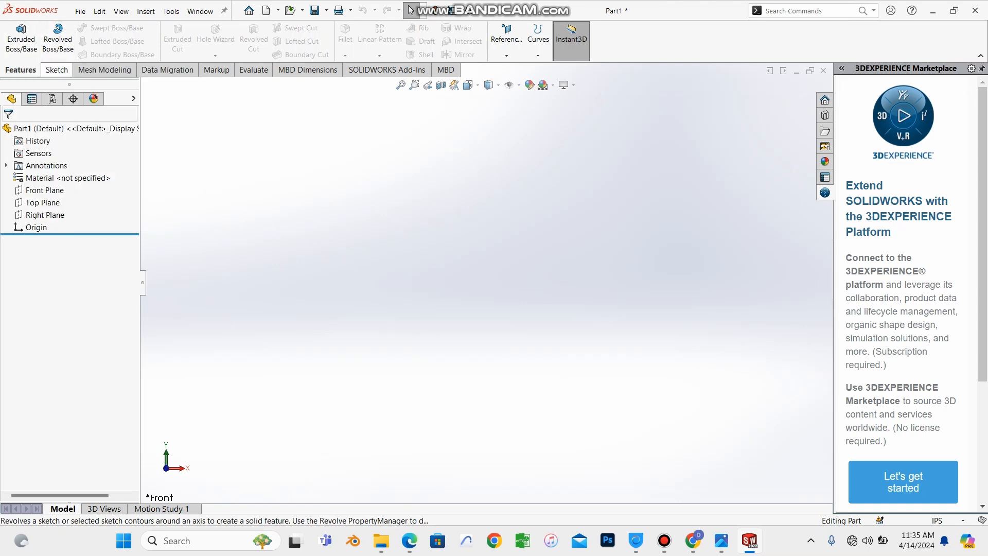
pyautogui.click(56, 70)
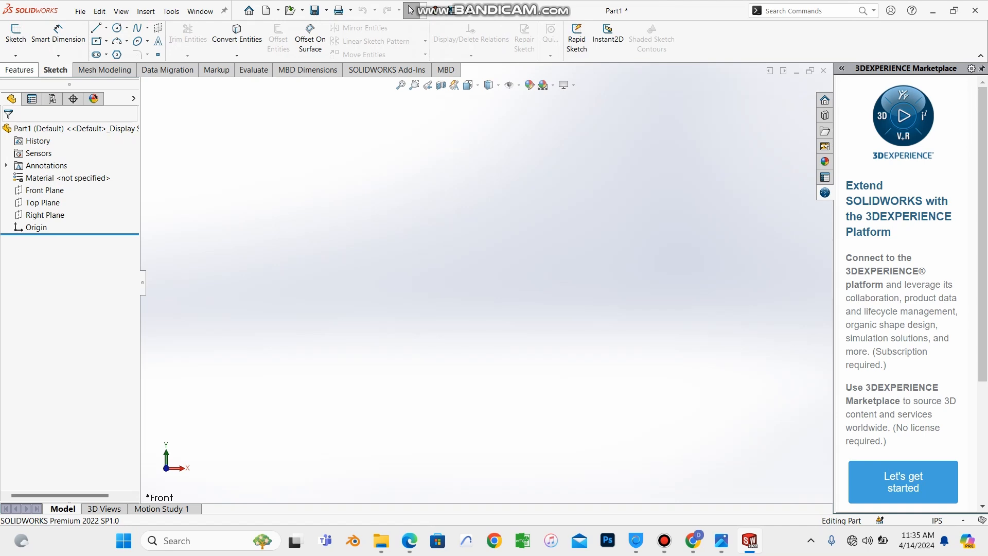
pyautogui.click(19, 69)
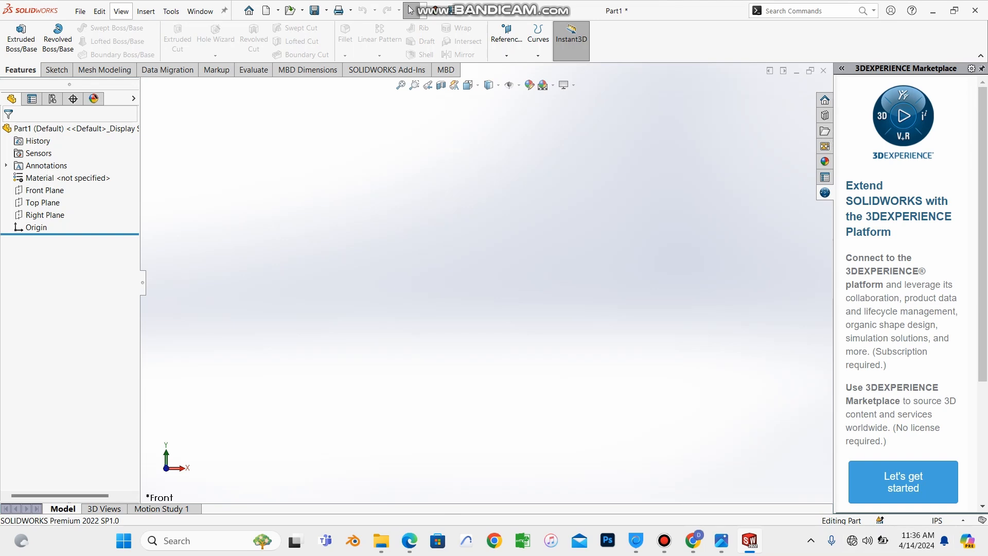
pyautogui.click(664, 540)
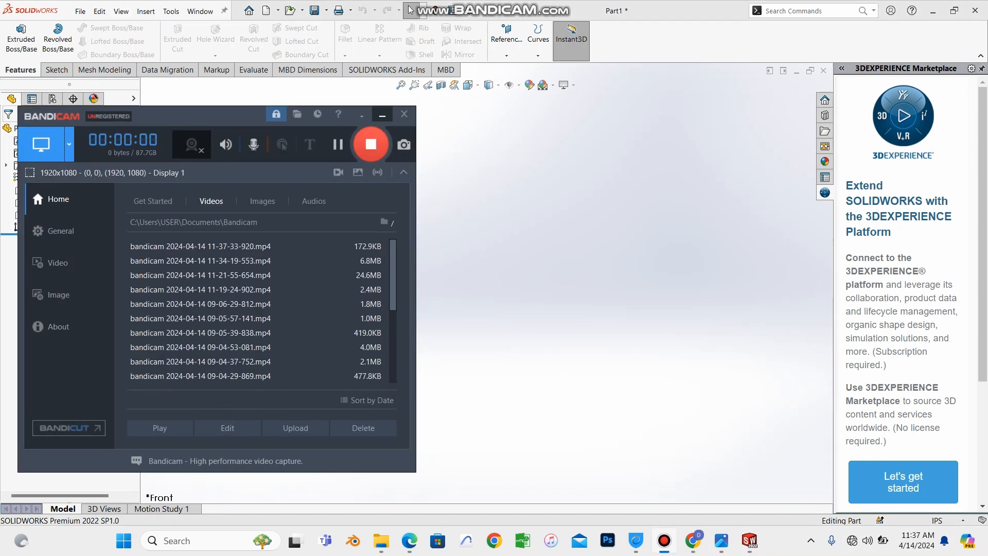
# - Examine the rectangle, arc, circle, line and spline variants offered by the sketch tools
pyautogui.click(381, 114)
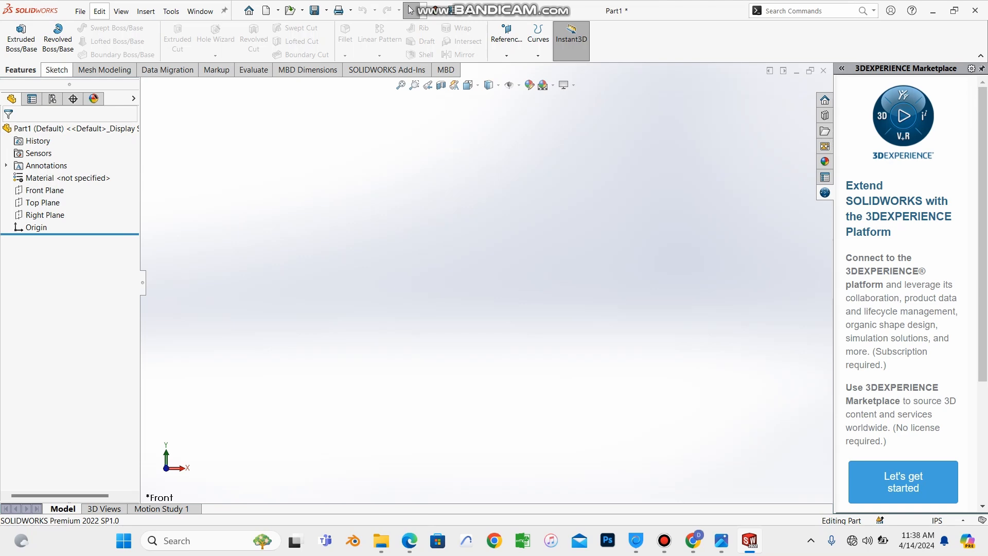
pyautogui.click(57, 69)
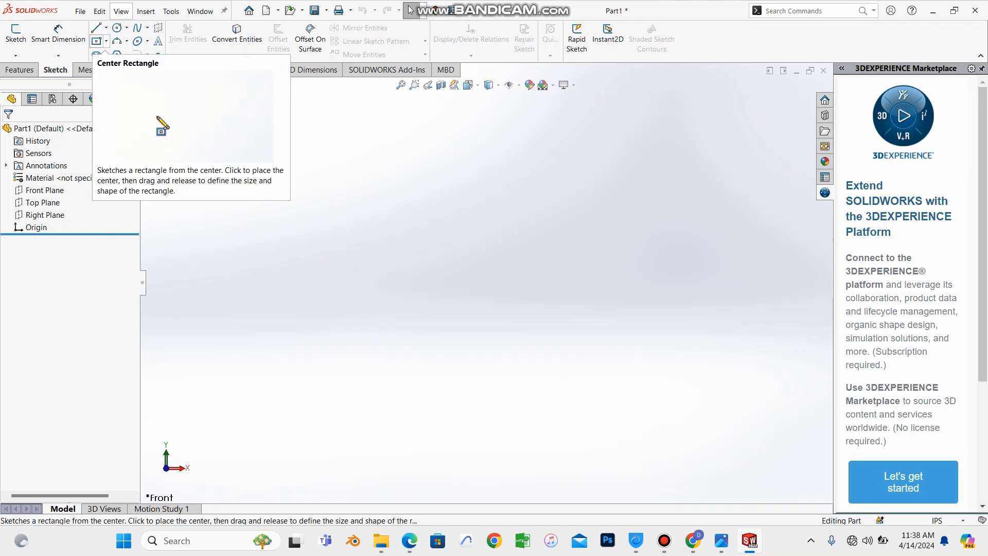
pyautogui.click(106, 41)
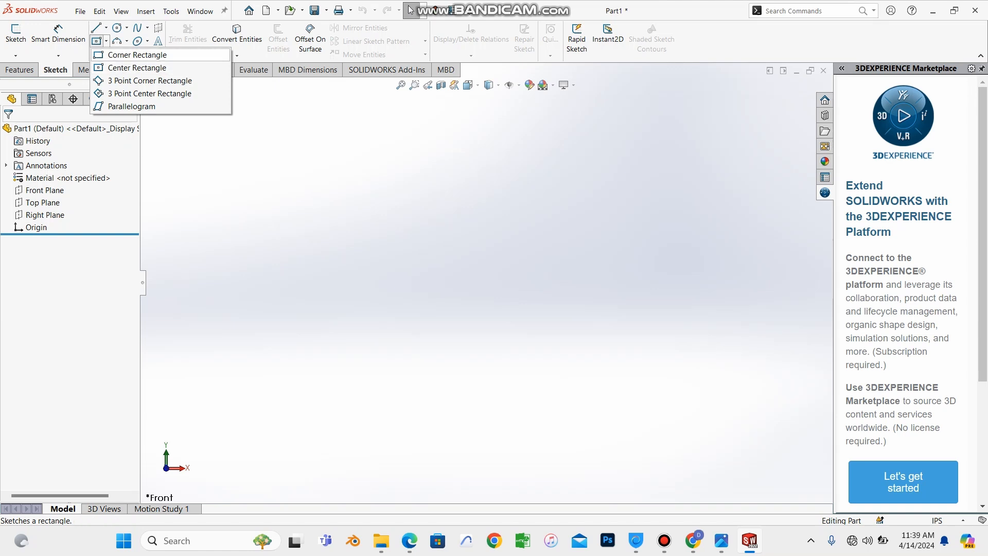
pyautogui.click(126, 42)
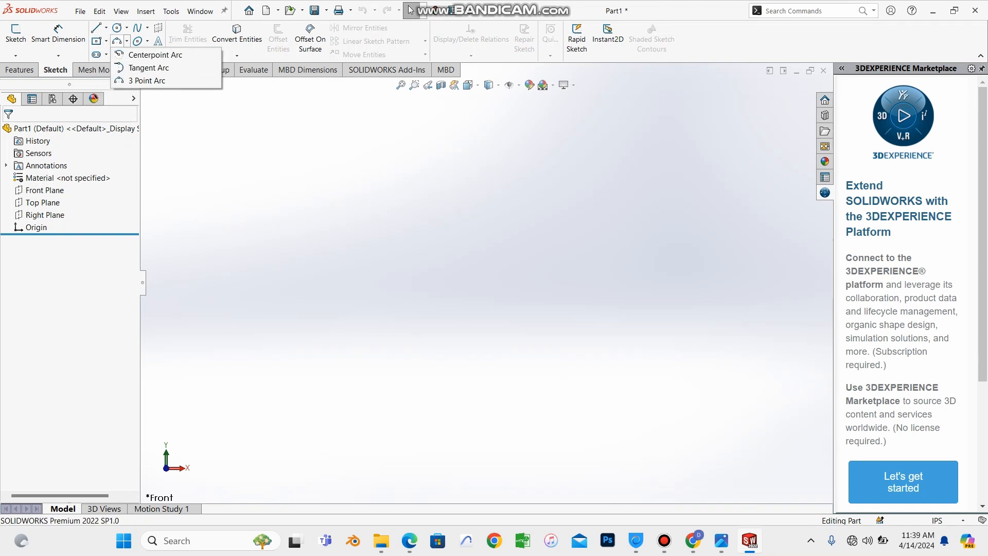
pyautogui.click(106, 41)
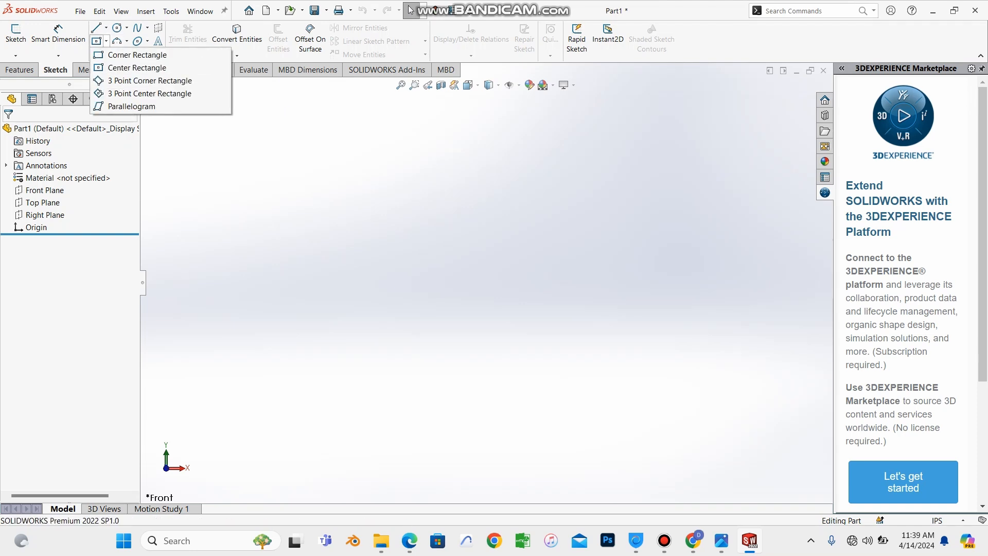
pyautogui.click(127, 41)
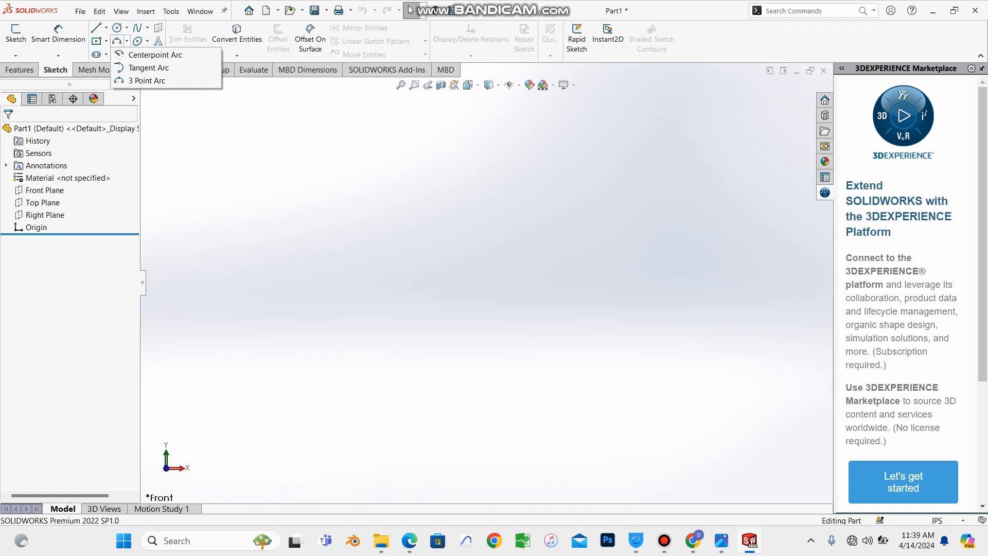
pyautogui.click(126, 28)
pyautogui.click(106, 28)
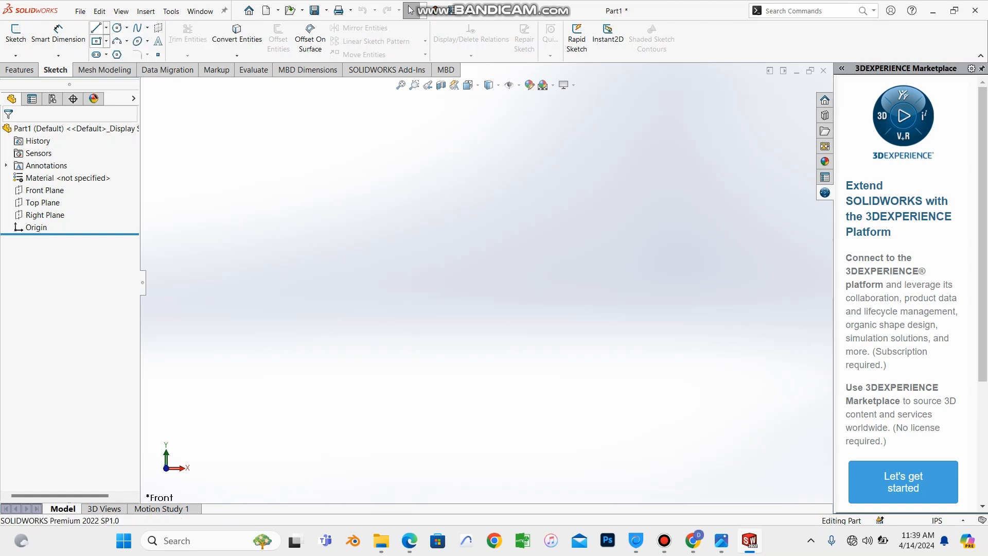
pyautogui.click(147, 28)
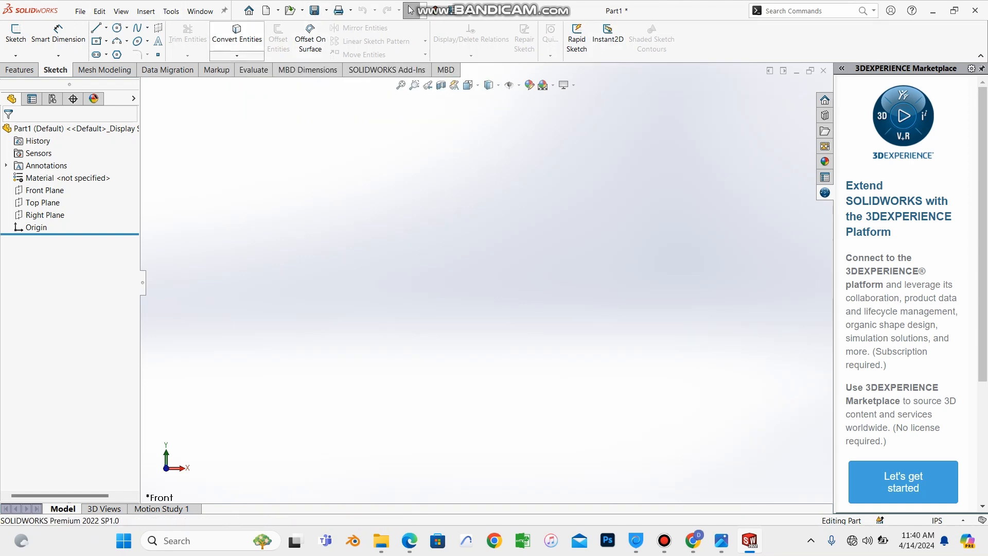
# - Compare the command sets for mesh modeling, data migration, features and sketching
pyautogui.click(277, 107)
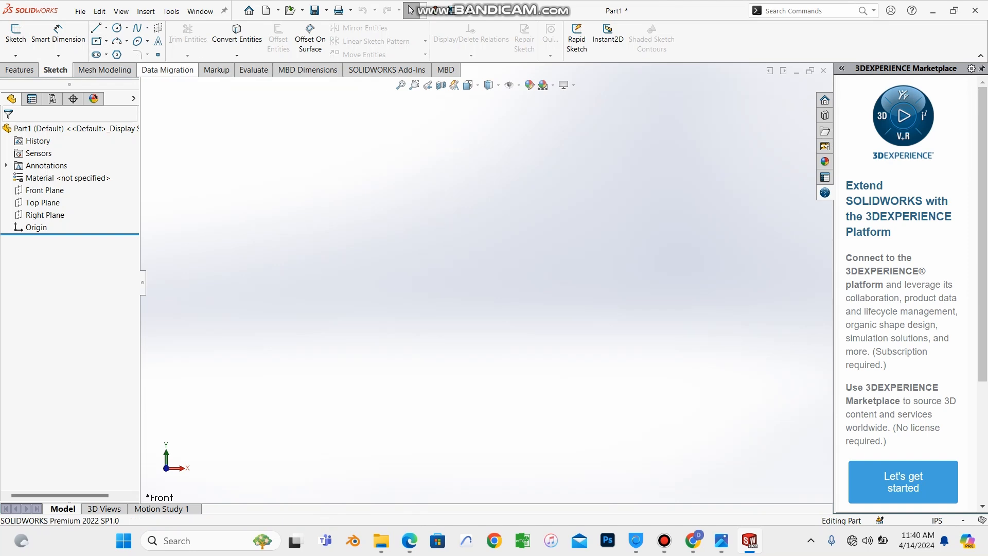
pyautogui.click(104, 69)
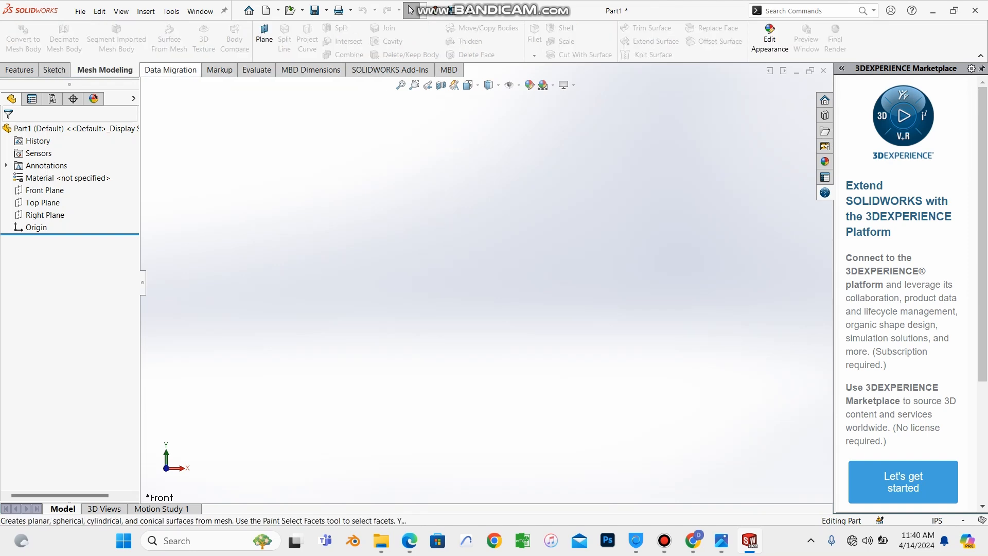
pyautogui.click(169, 70)
pyautogui.click(54, 69)
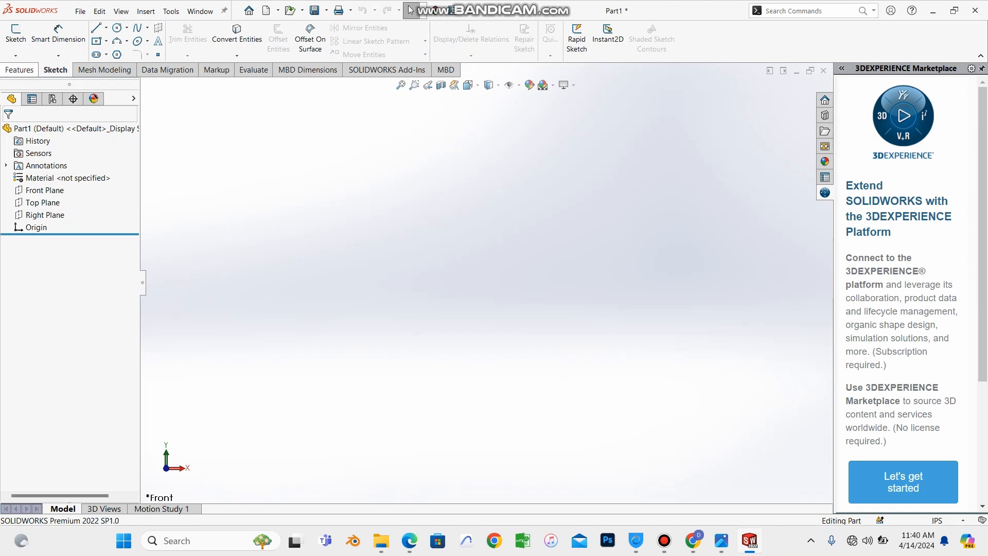
pyautogui.click(20, 70)
pyautogui.click(56, 70)
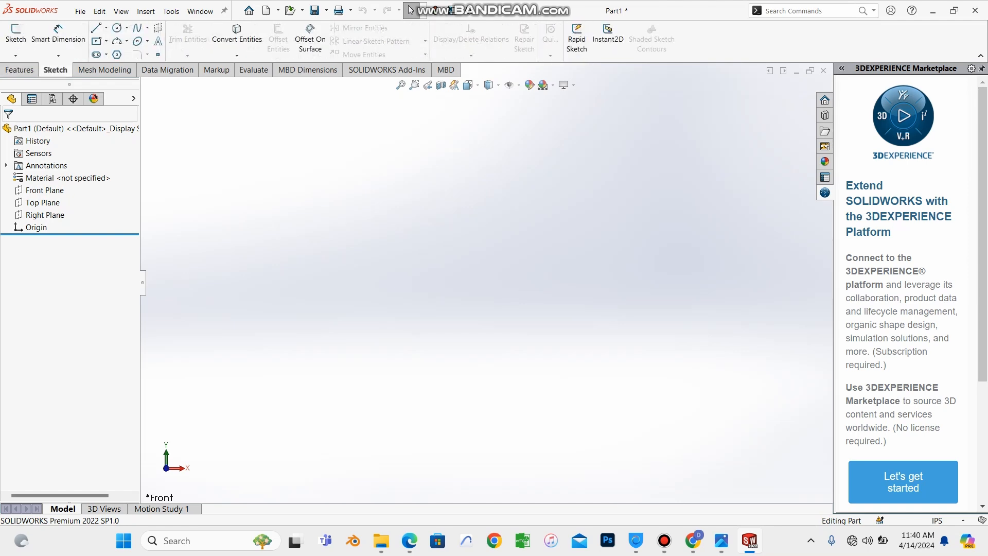
pyautogui.click(20, 70)
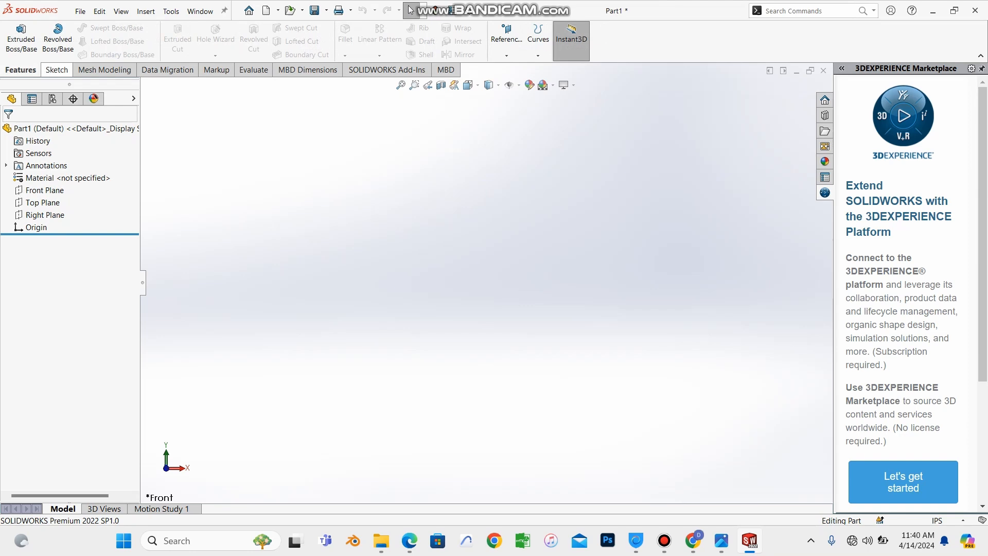
pyautogui.click(56, 69)
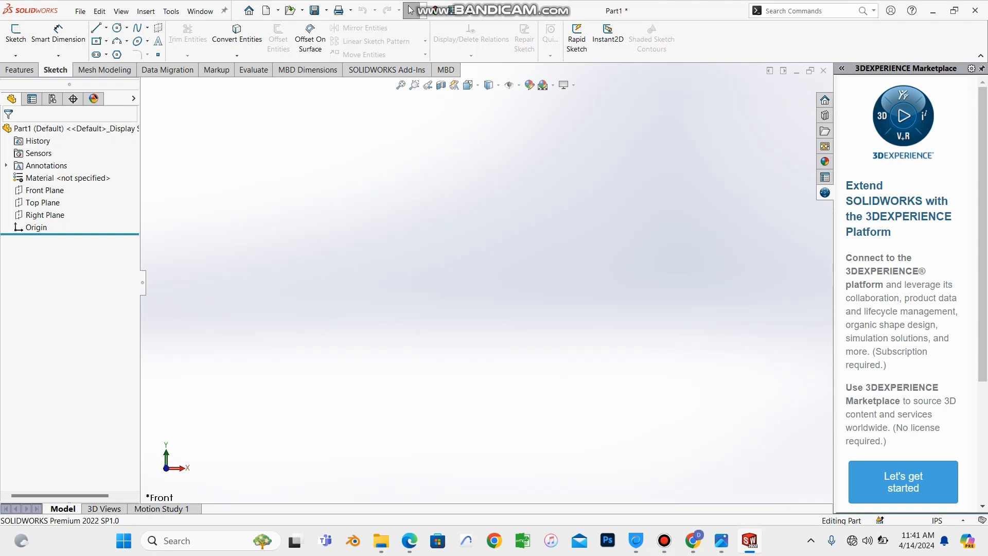
pyautogui.click(664, 540)
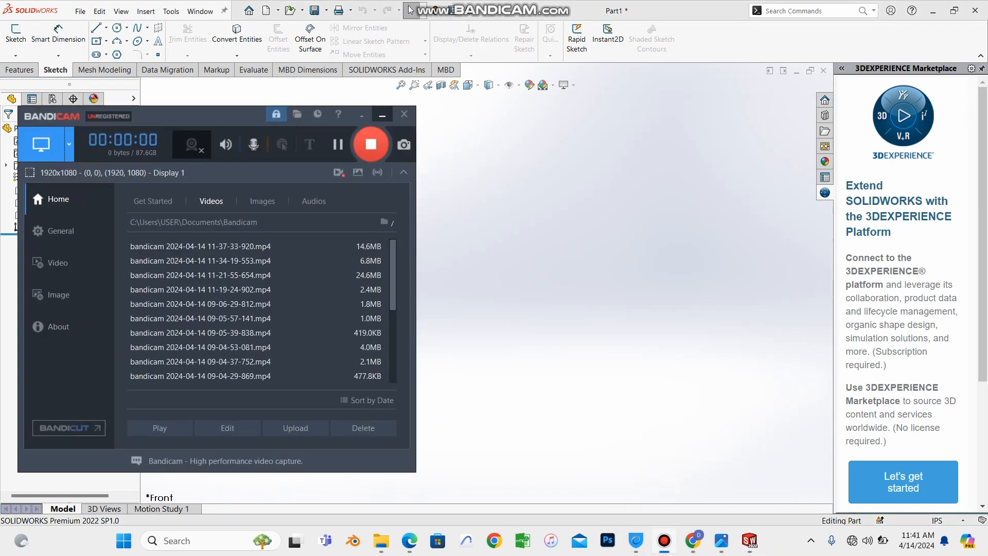
pyautogui.click(382, 114)
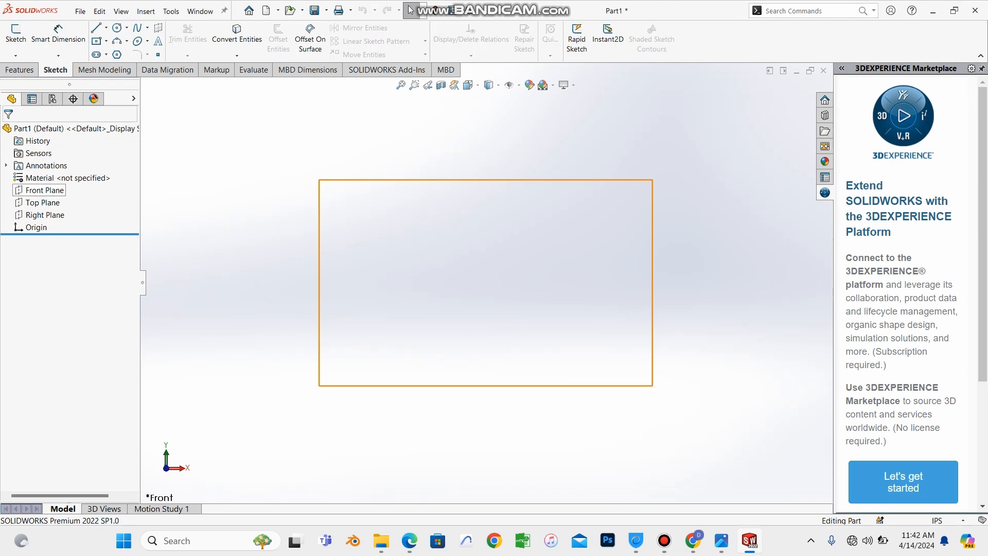
# - Start a new sketch on the Front Plane and bring up the sketch tools
pyautogui.click(45, 190)
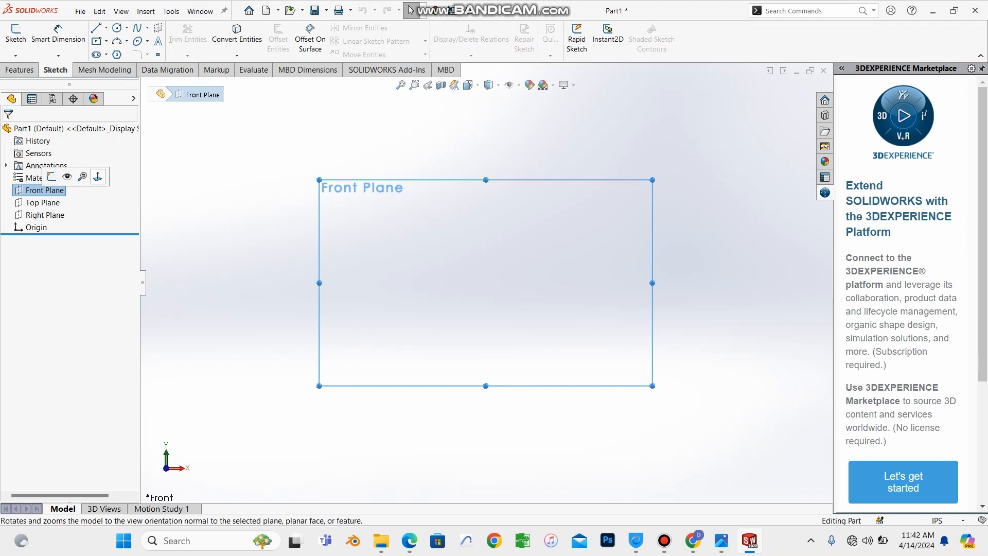
pyautogui.click(50, 177)
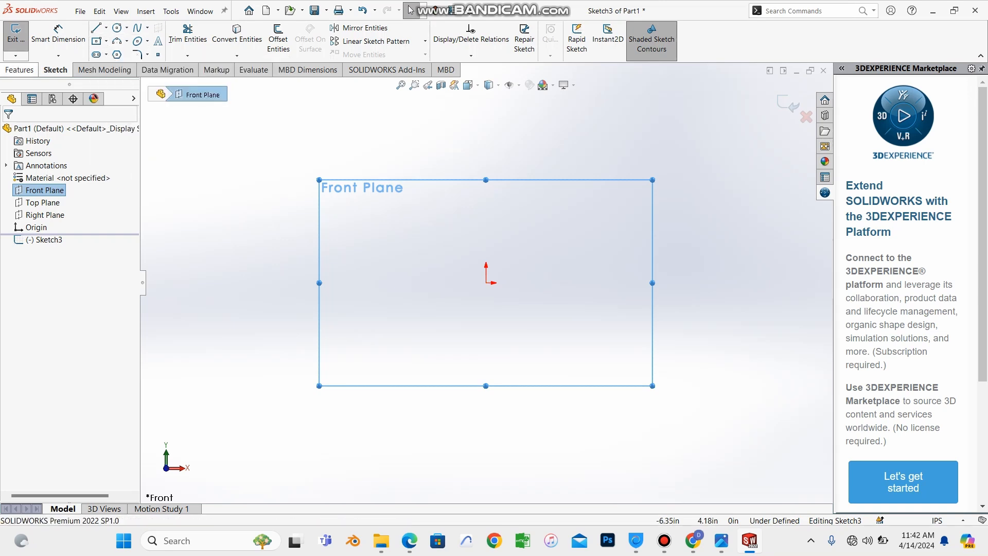
pyautogui.click(20, 69)
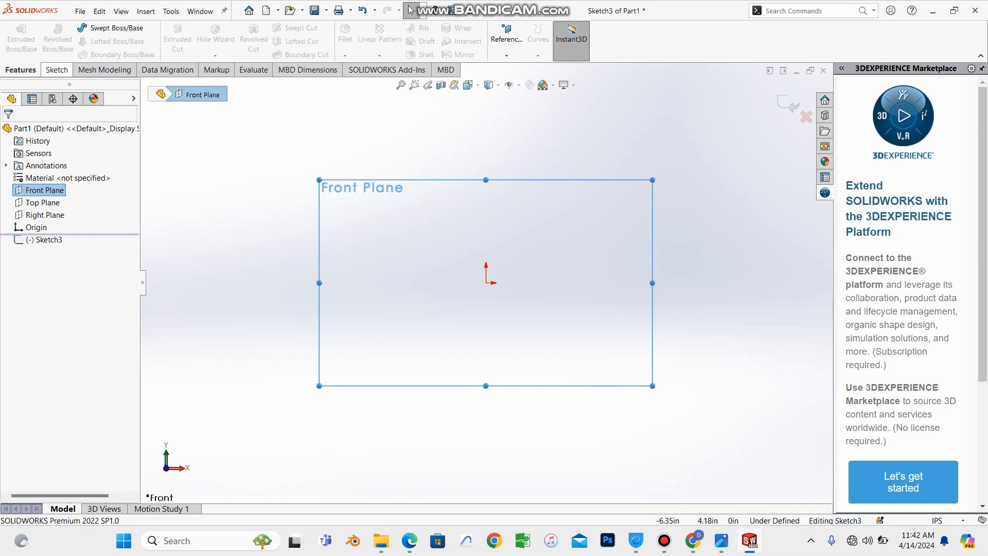
pyautogui.click(56, 70)
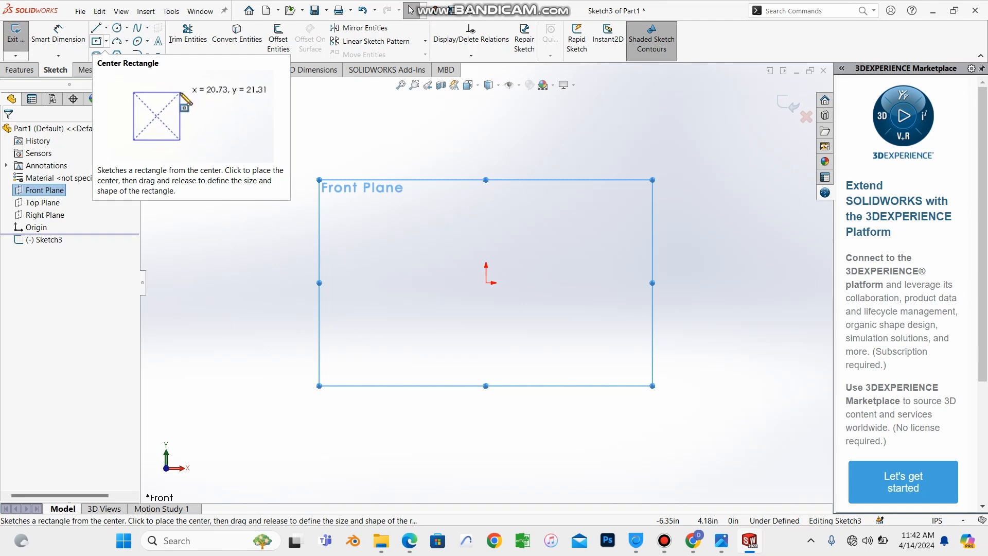
# - Draw a center rectangle about 4.2 by 1.8 in, centered on the origin, and leave the rectangle tool
pyautogui.click(106, 41)
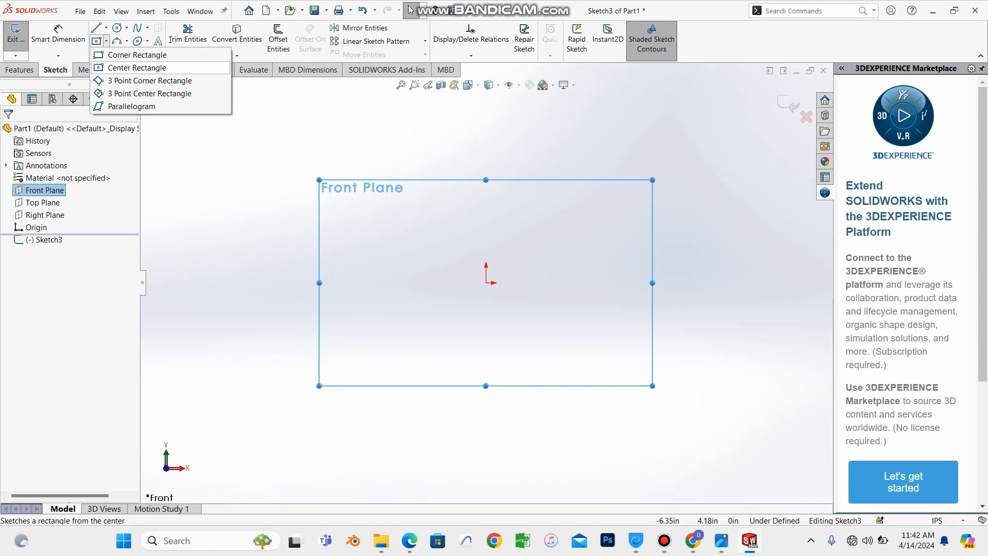
pyautogui.click(137, 67)
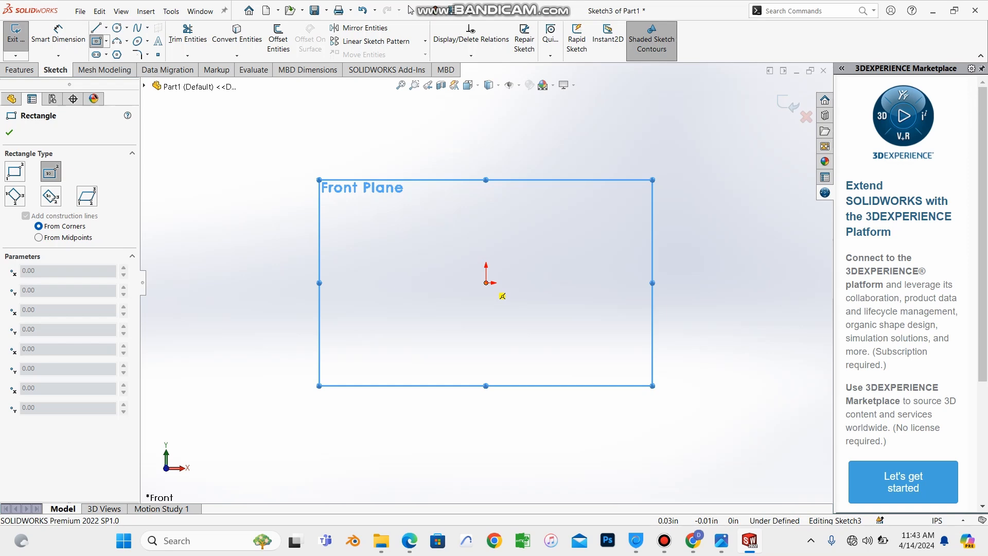
pyautogui.click(486, 283)
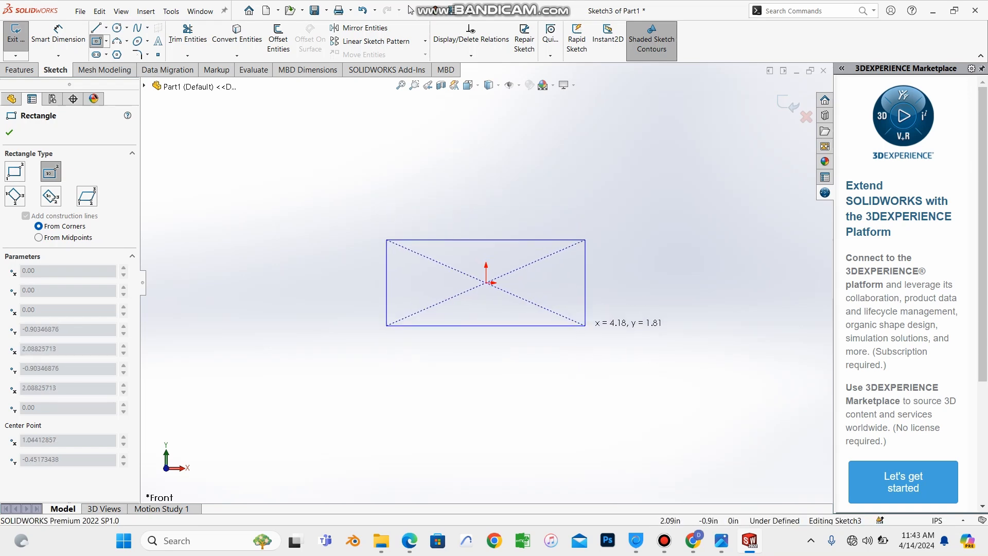
pyautogui.click(586, 325)
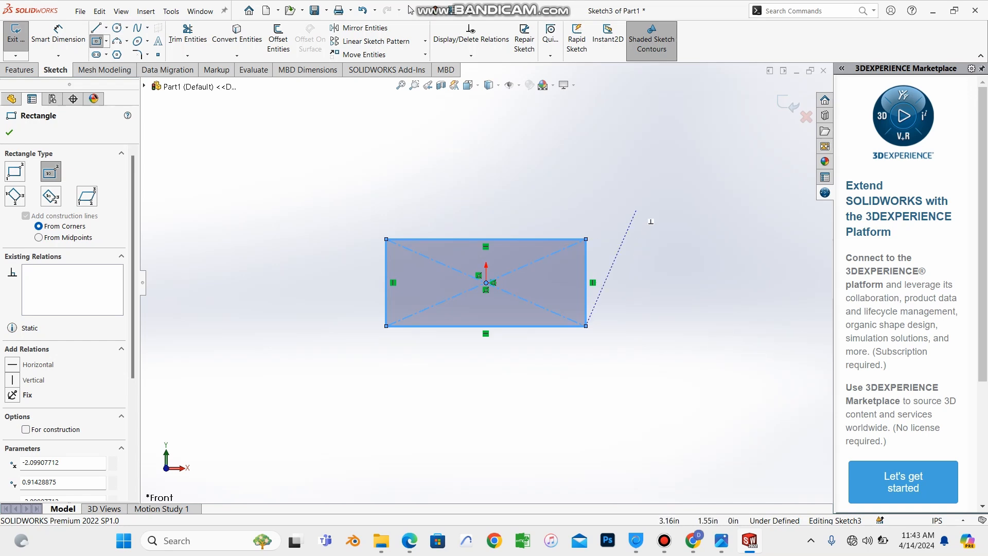
pyautogui.click(410, 9)
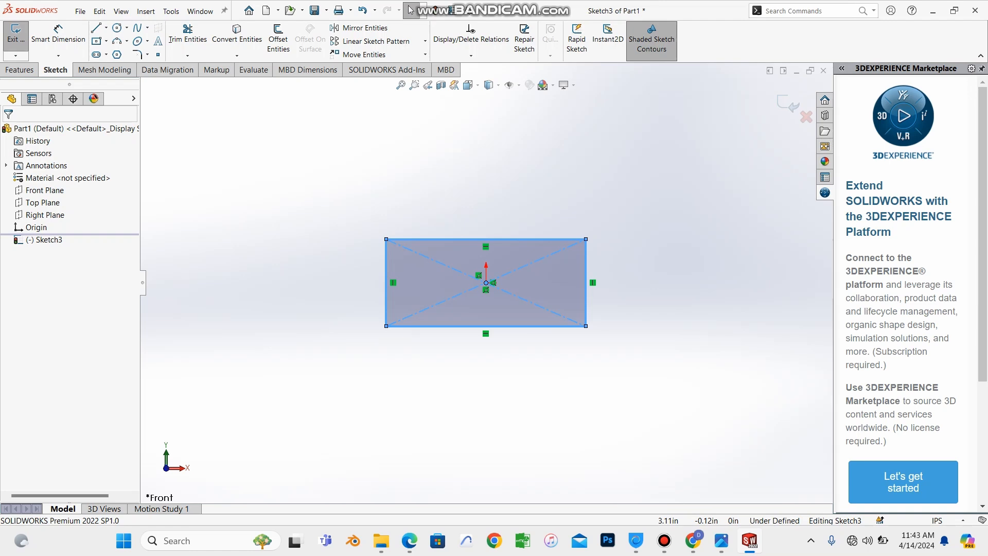
pyautogui.press('Escape')
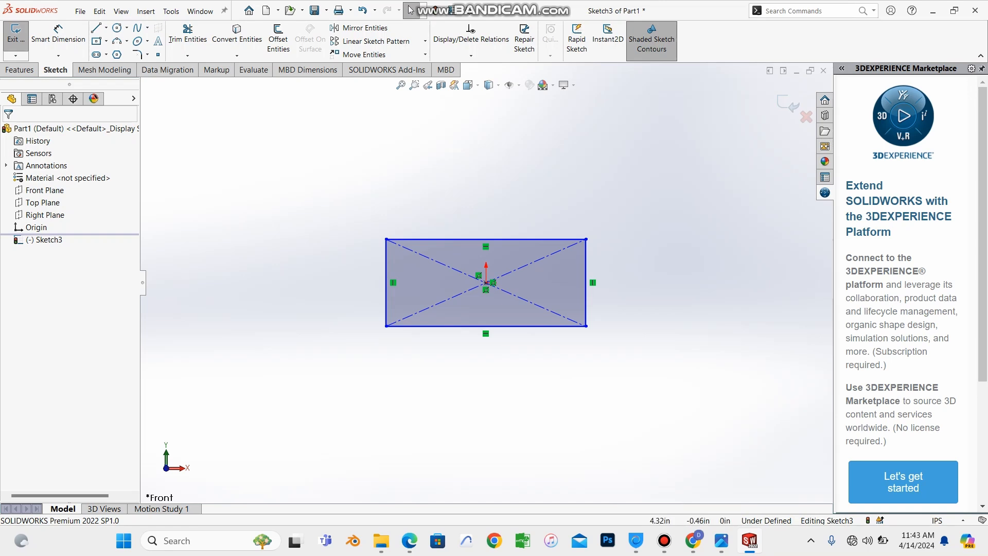
# - Examine the rectangle sketch from several angles, including nearly edge-on, and review the available feature commands
pyautogui.moveTo(626, 298)
pyautogui.mouseDown(button='middle')
pyautogui.moveTo(535, 408)
pyautogui.moveTo(563, 394)
pyautogui.moveTo(620, 325)
pyautogui.moveTo(528, 343)
pyautogui.moveTo(489, 330)
pyautogui.moveTo(535, 337)
pyautogui.moveTo(632, 313)
pyautogui.moveTo(646, 345)
pyautogui.moveTo(638, 334)
pyautogui.moveTo(657, 322)
pyautogui.mouseUp(button='middle')
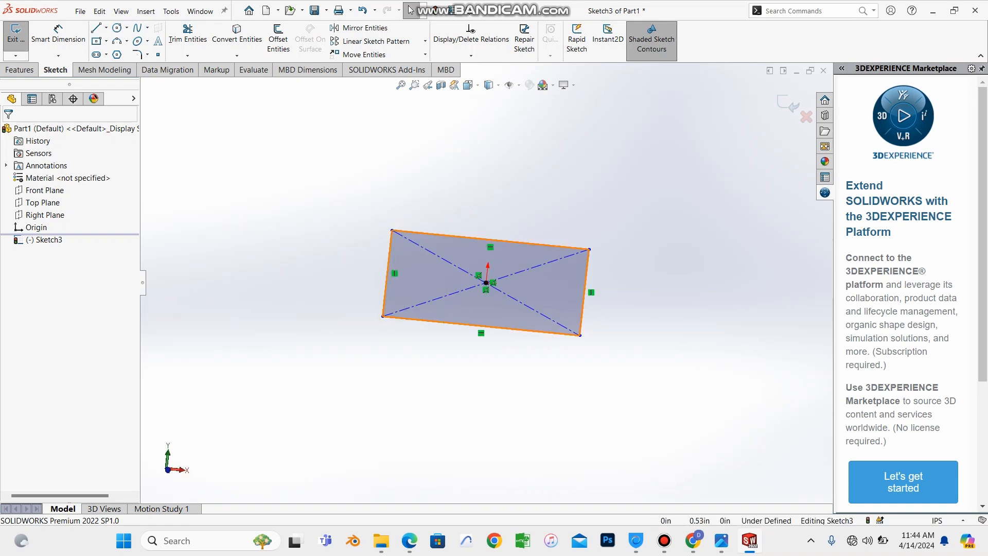
pyautogui.scroll(1, 489, 282)
pyautogui.scroll(-3, 525, 280)
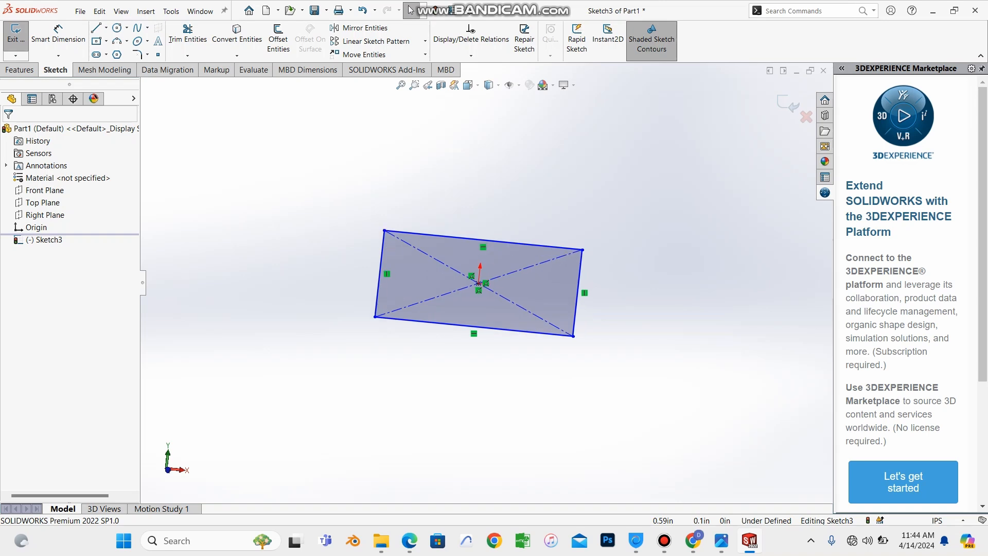
pyautogui.moveTo(525, 281)
pyautogui.mouseDown(button='middle')
pyautogui.moveTo(463, 319)
pyautogui.moveTo(531, 273)
pyautogui.moveTo(551, 319)
pyautogui.moveTo(463, 278)
pyautogui.moveTo(447, 335)
pyautogui.moveTo(435, 328)
pyautogui.mouseUp(button='middle')
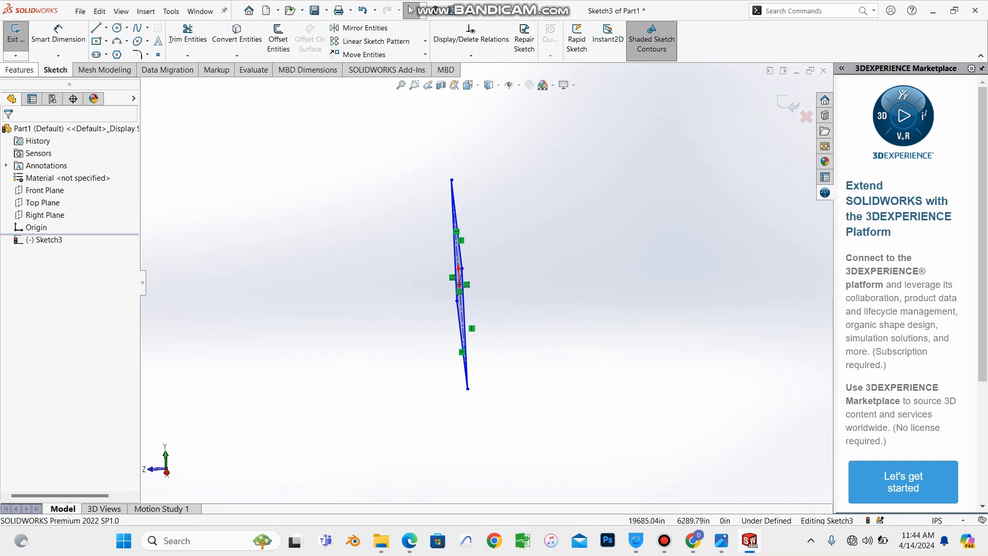
pyautogui.click(20, 69)
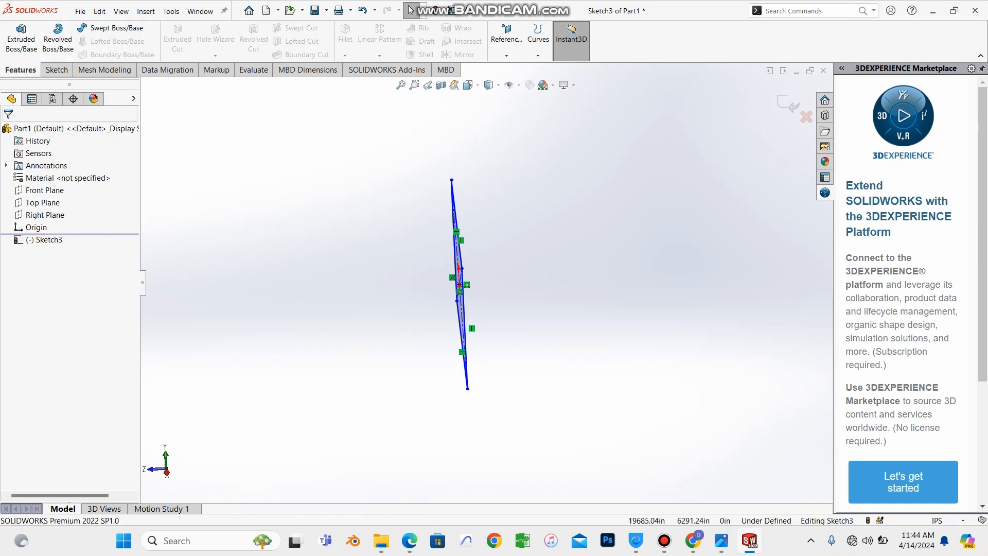
pyautogui.moveTo(278, 309); pyautogui.dragTo(360, 301, button='middle')
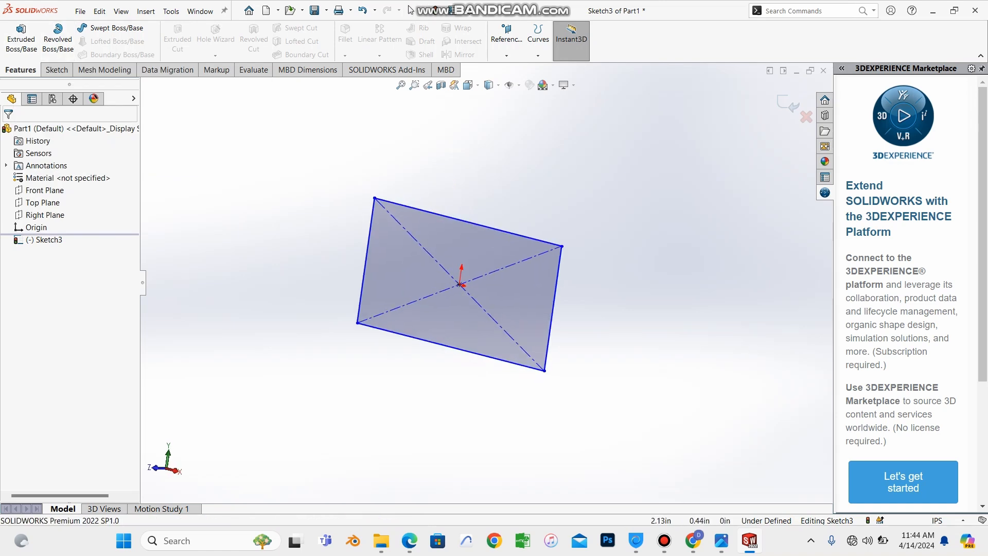
# - Exit the rectangle sketch on the Front Plane, keeping it, and clear the selection
pyautogui.click(45, 240)
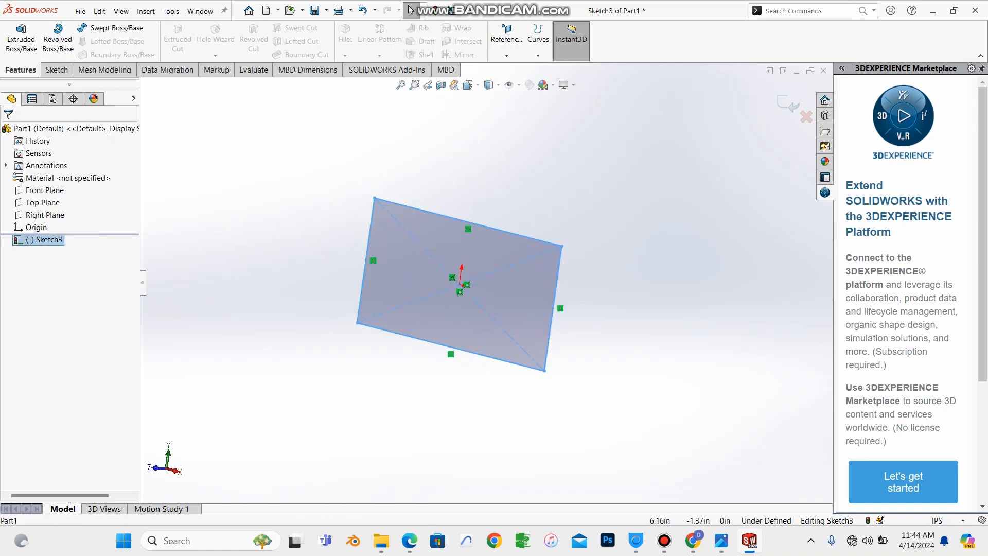
pyautogui.press('Escape')
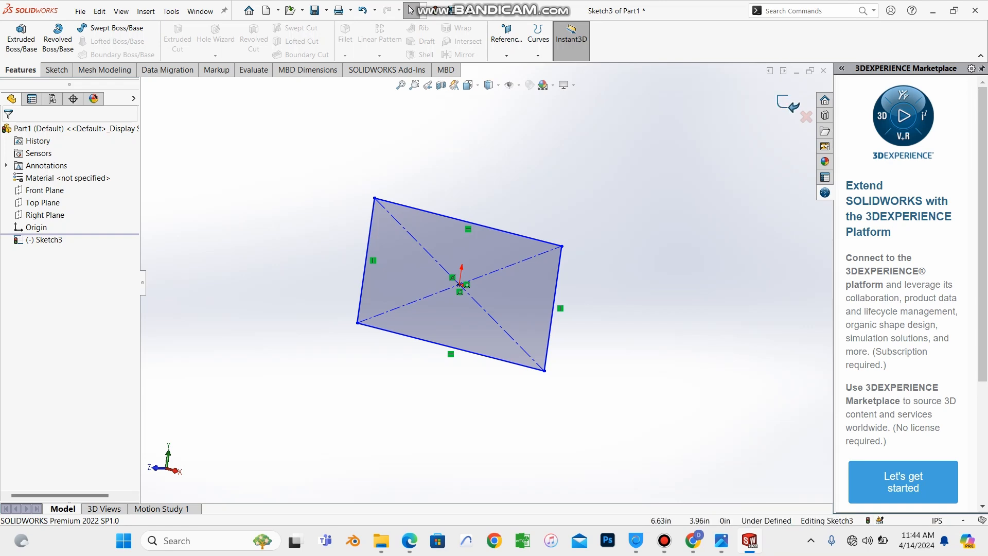
pyautogui.click(788, 102)
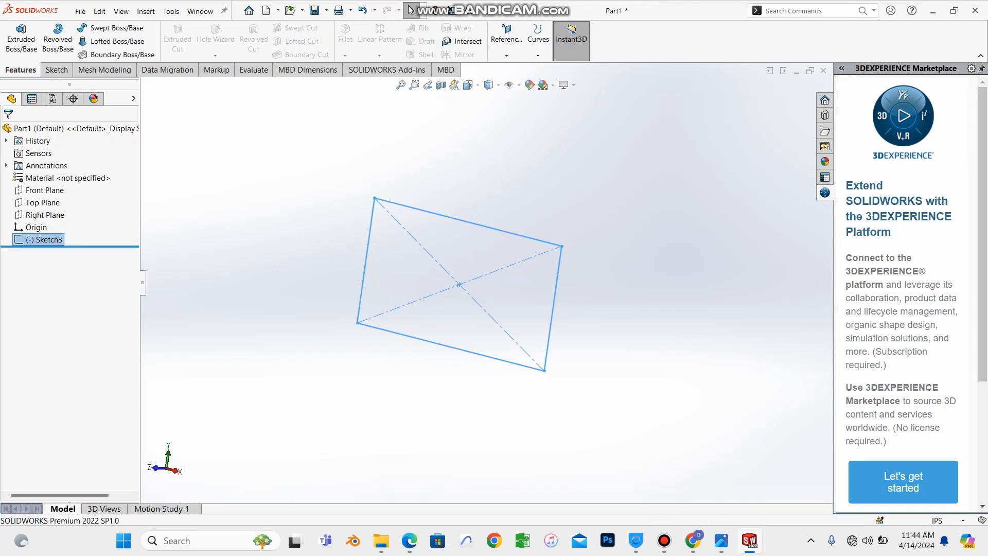
pyautogui.press('Escape')
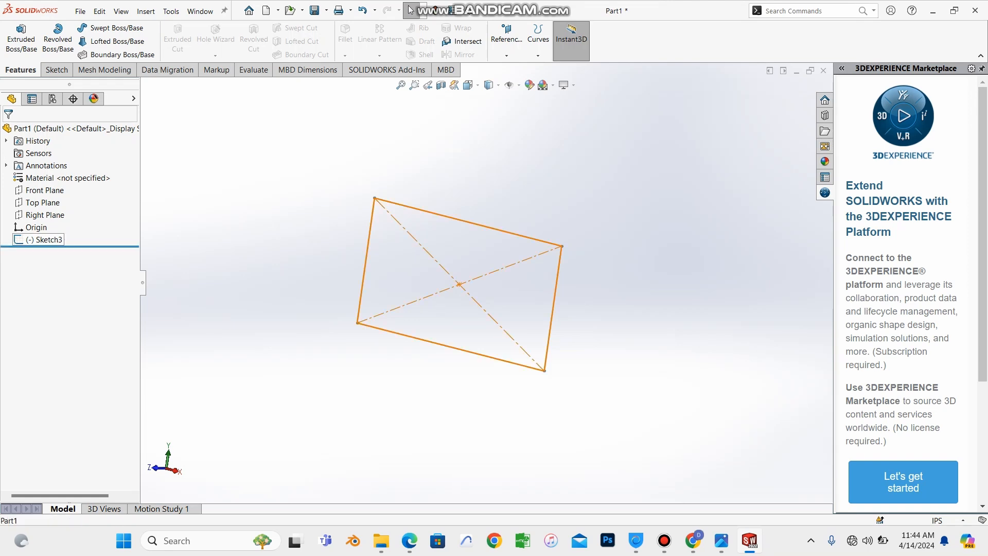
pyautogui.click(45, 239)
pyautogui.hotkey('ctrl', '8')
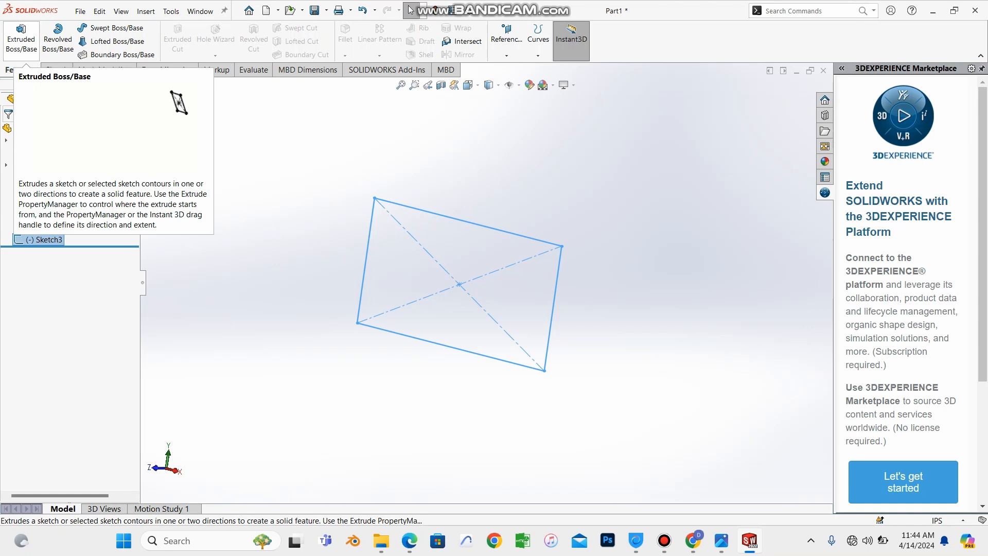
pyautogui.click(21, 38)
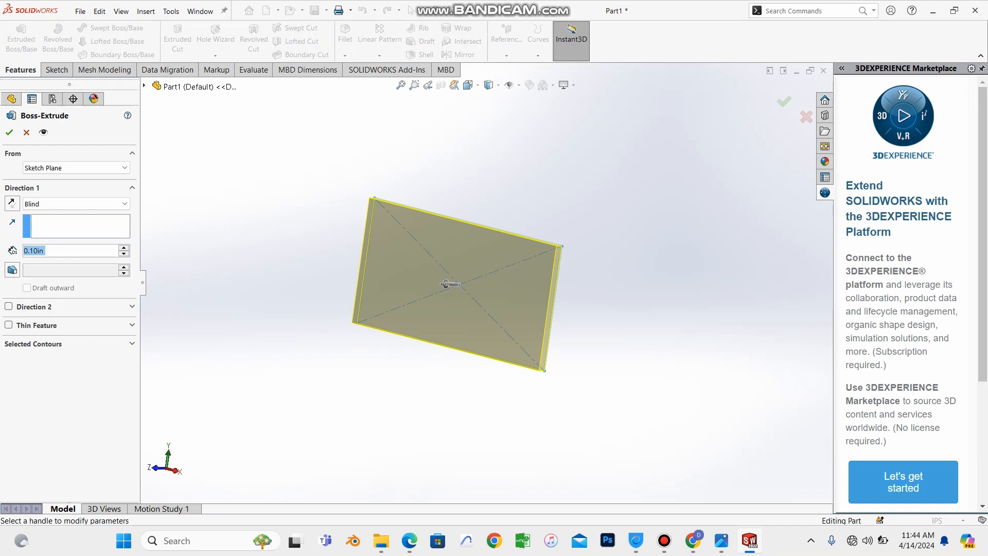
pyautogui.moveTo(459, 284); pyautogui.dragTo(415, 285, button='middle')
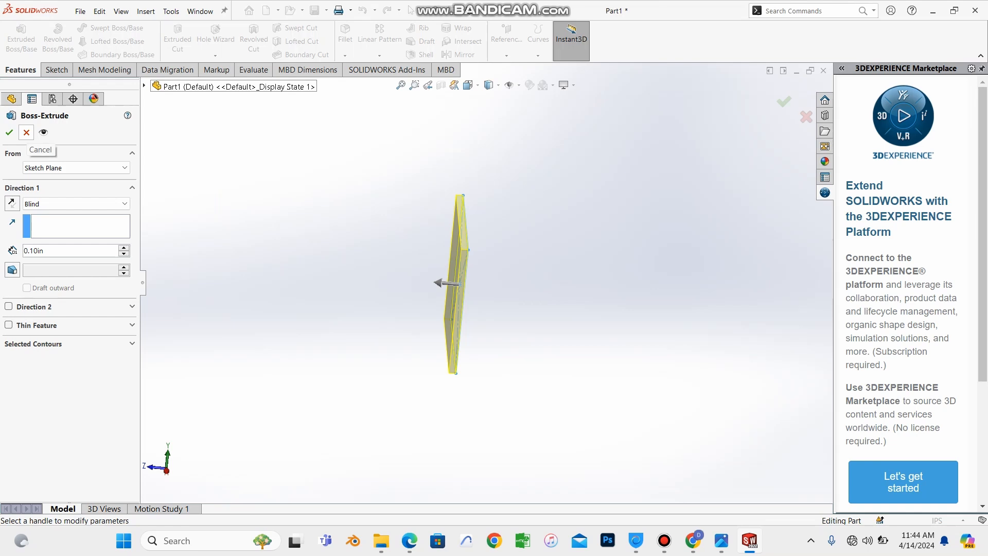
pyautogui.click(26, 132)
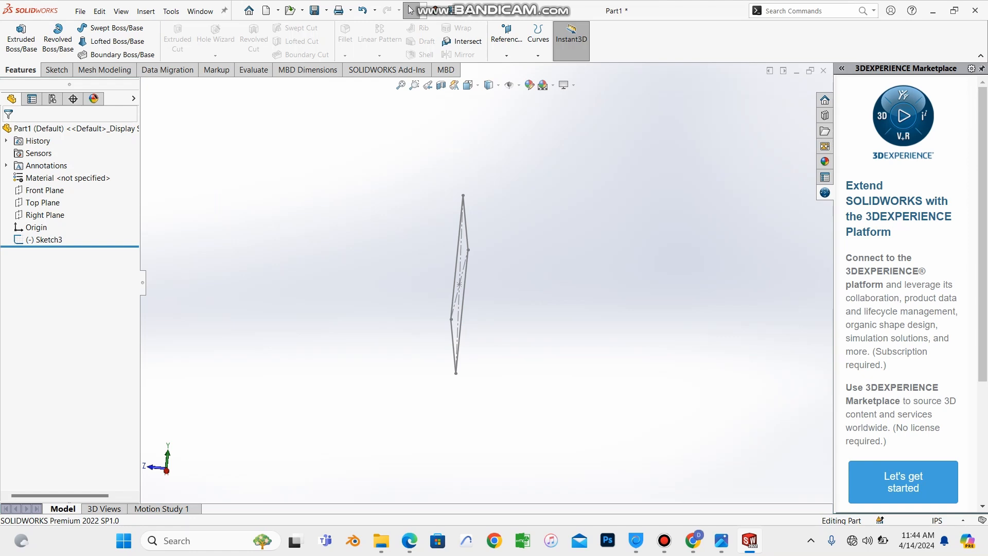
pyautogui.moveTo(460, 284); pyautogui.dragTo(509, 284, button='middle')
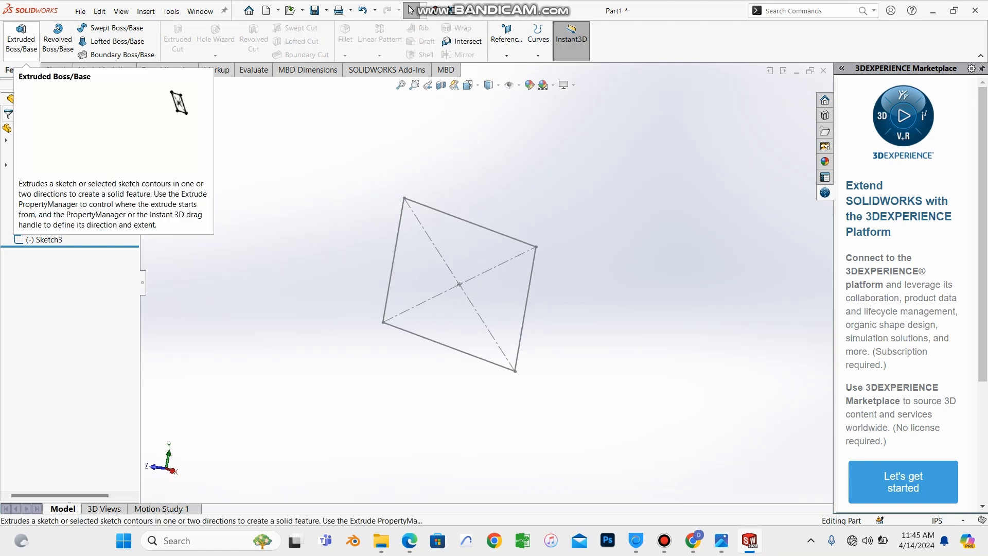
pyautogui.click(21, 38)
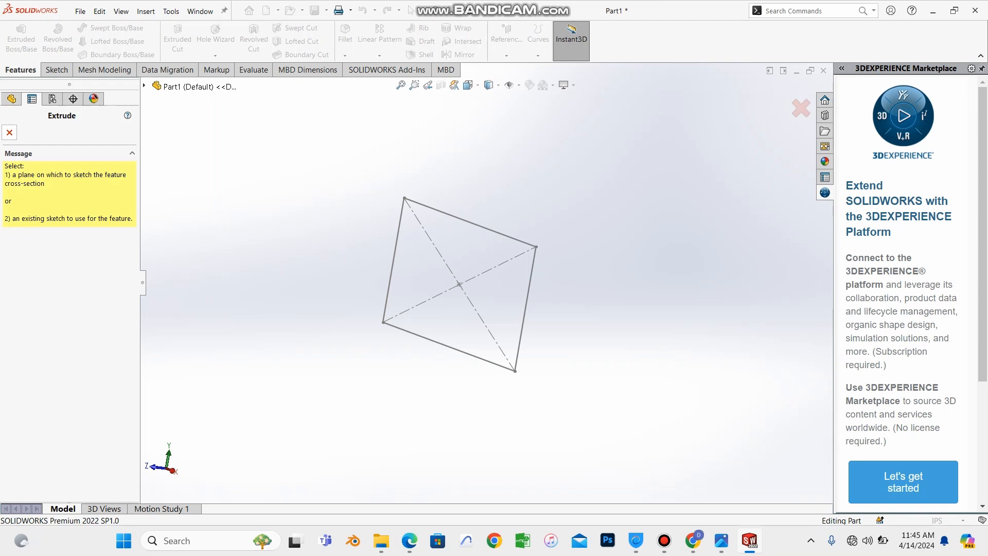
pyautogui.click(9, 133)
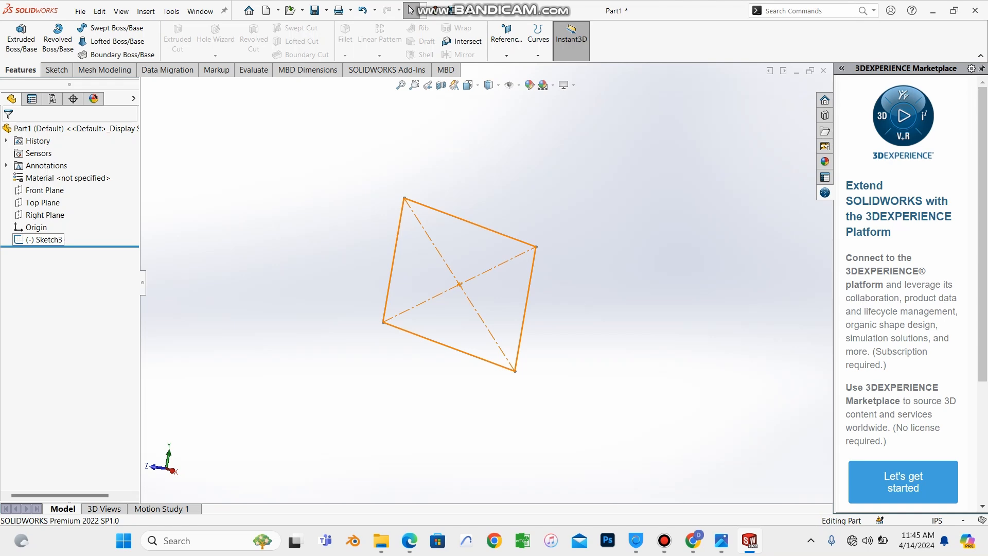
# - Review the Boss-Extrude end conditions and depth setting for the rectangle sketch, and cancel the extrusion
pyautogui.click(44, 240)
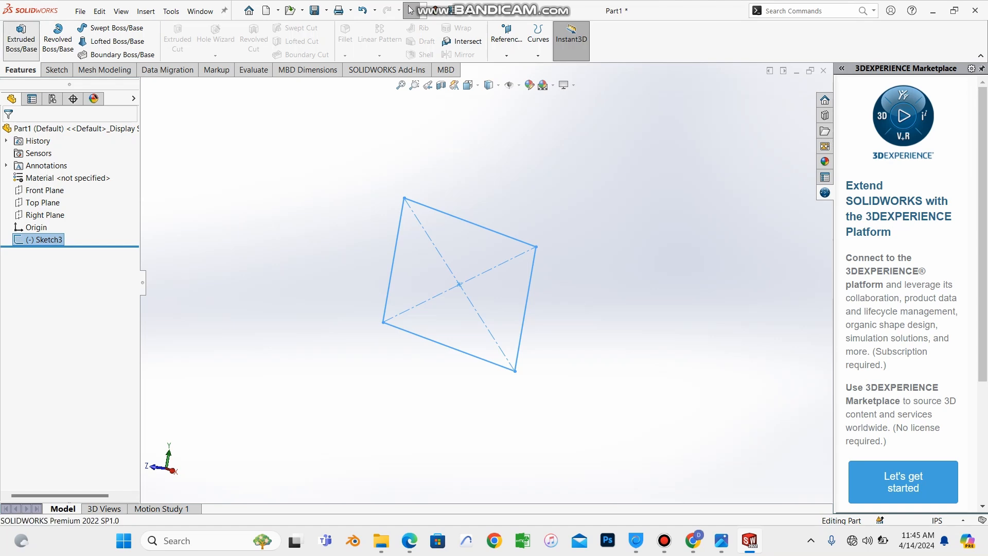
pyautogui.click(21, 39)
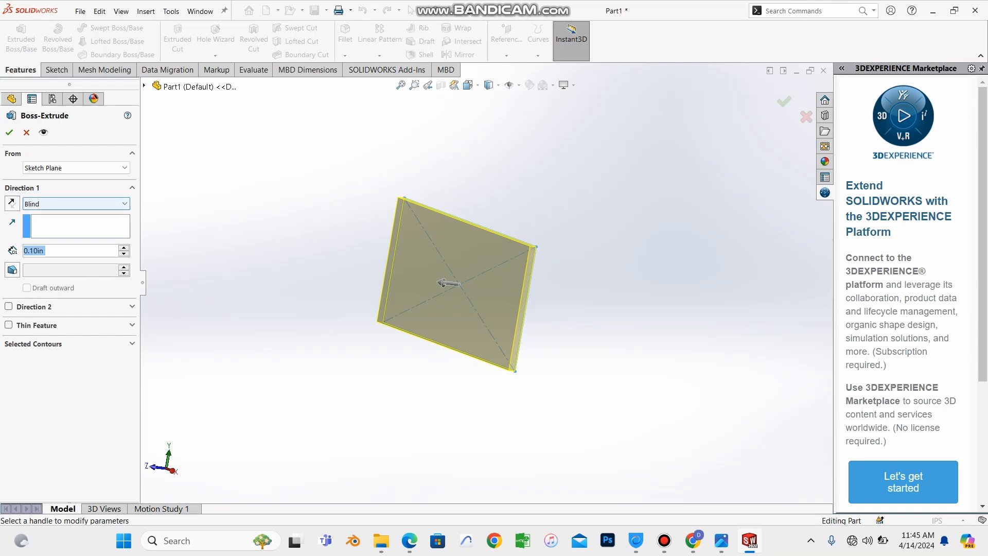
pyautogui.click(76, 204)
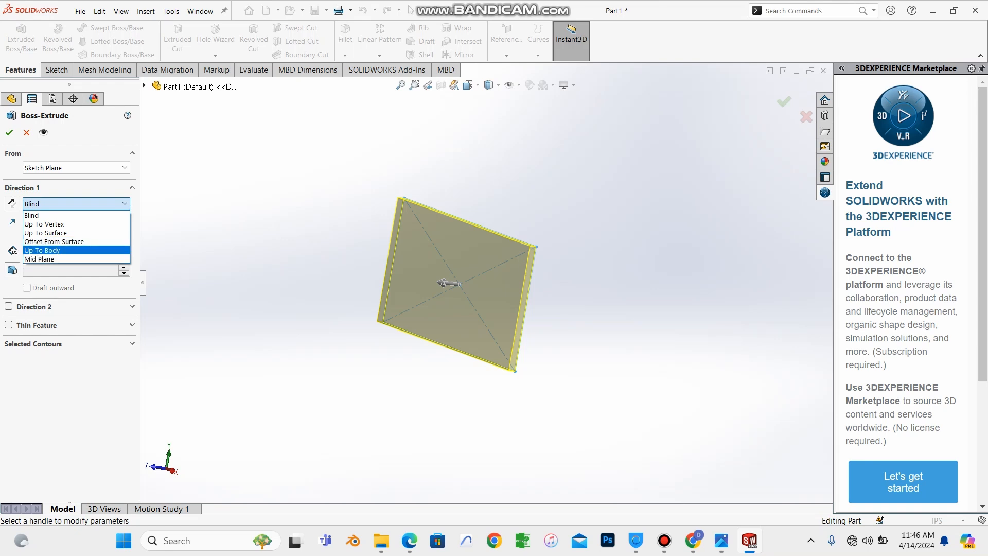
pyautogui.press('Escape')
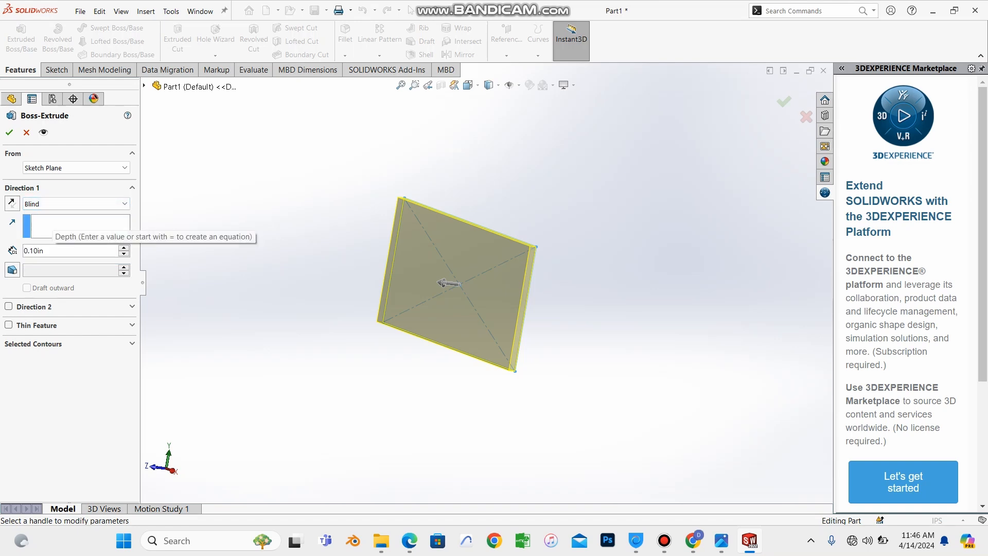
pyautogui.click(44, 250)
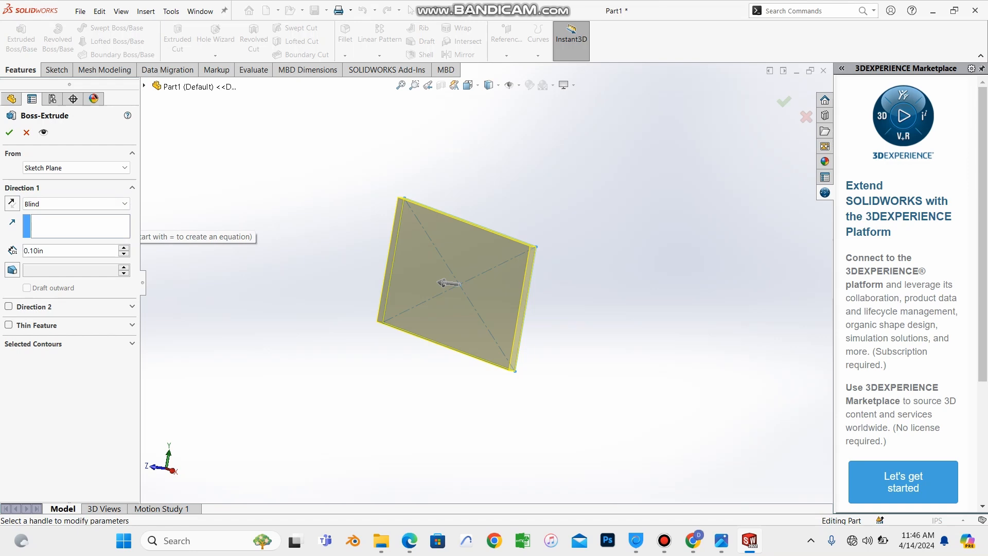
pyautogui.press('BackSpace')
pyautogui.press('BackSpace')
pyautogui.press('BackSpace')
pyautogui.press('BackSpace')
pyautogui.press('BackSpace')
pyautogui.press('BackSpace')
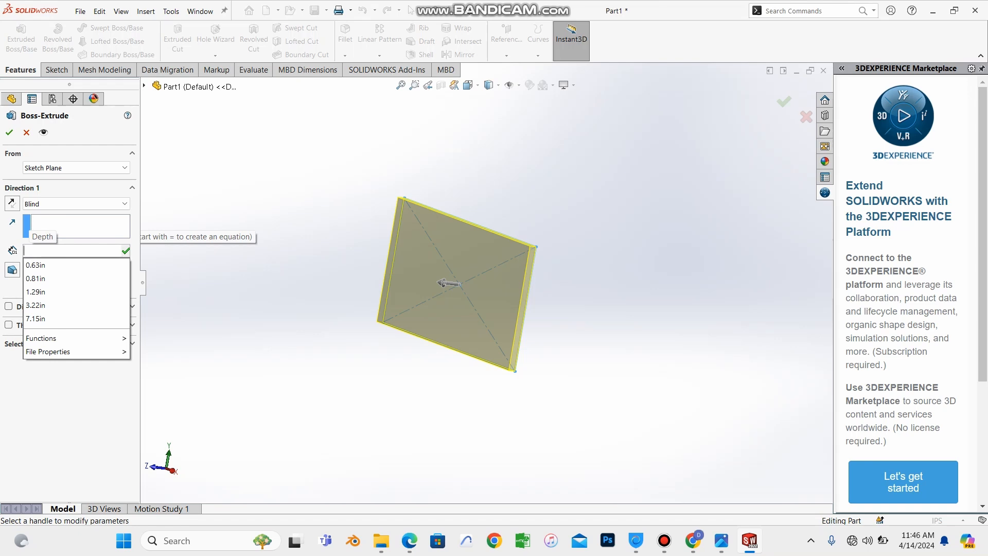
pyautogui.press('Return')
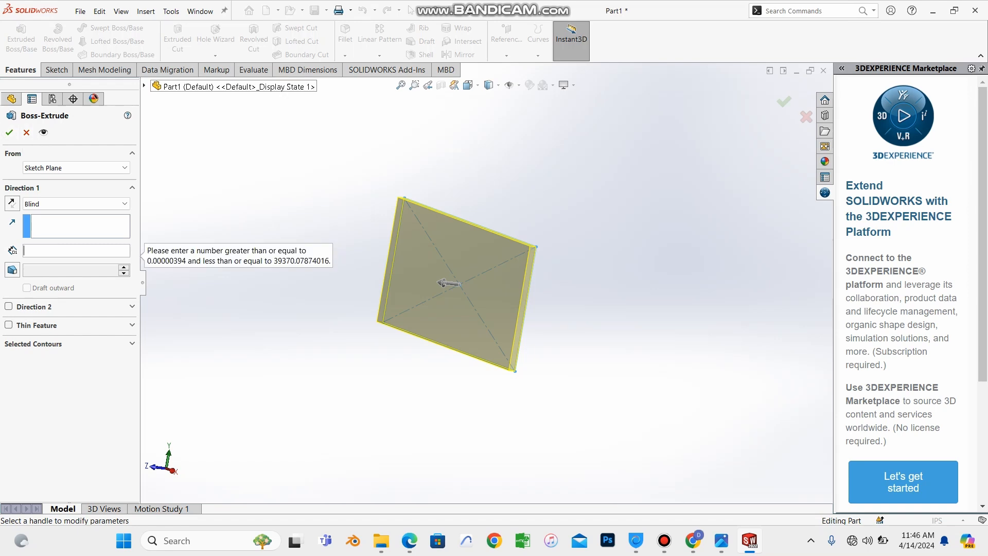
pyautogui.click(27, 132)
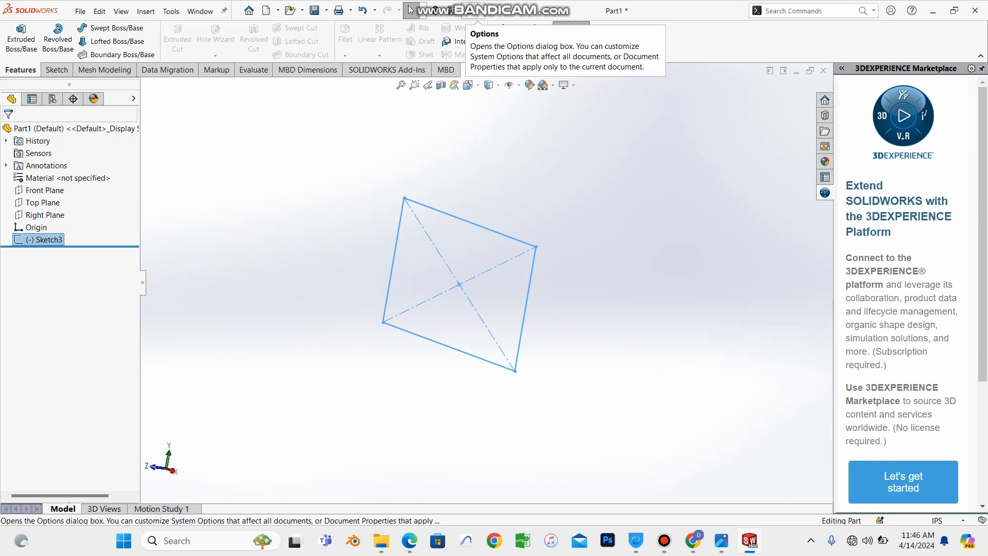
# - Try the MMGS unit system in the document's unit settings and return it to IPS (inch, pound, second)
pyautogui.click(480, 10)
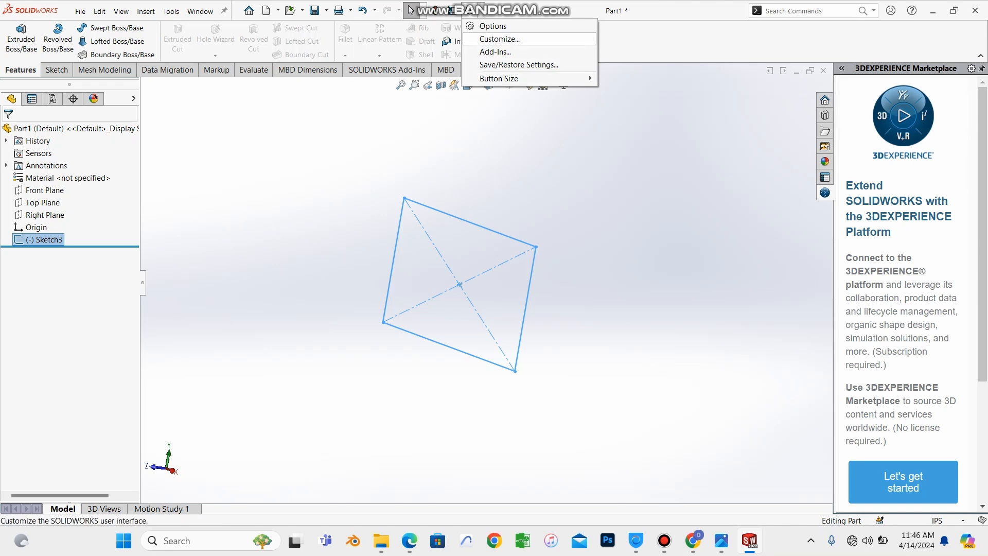
pyautogui.click(493, 26)
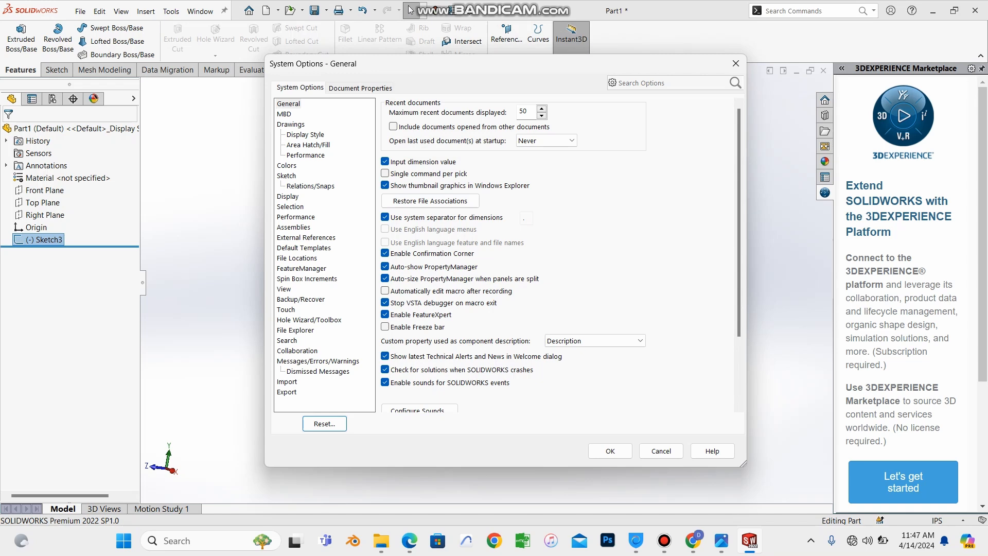
pyautogui.click(360, 88)
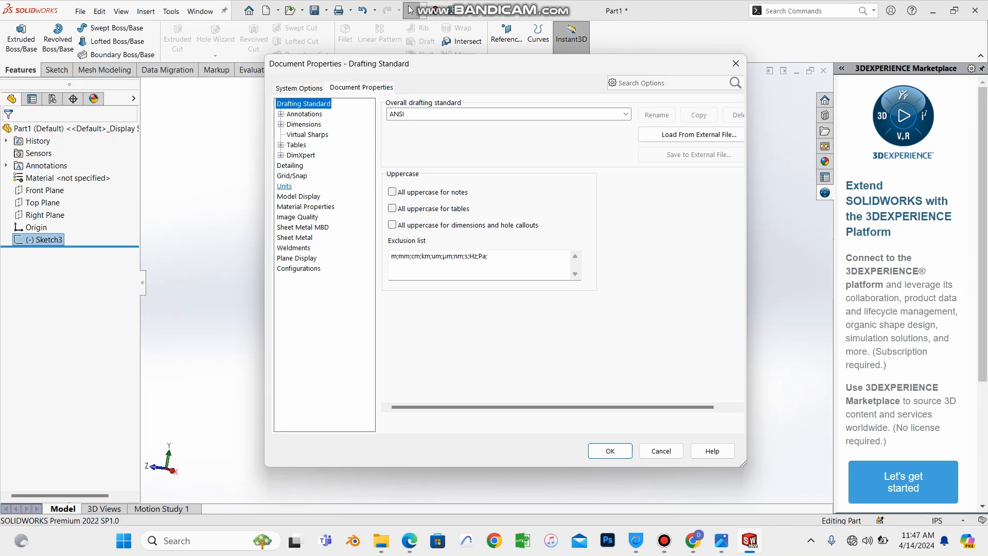
pyautogui.click(284, 186)
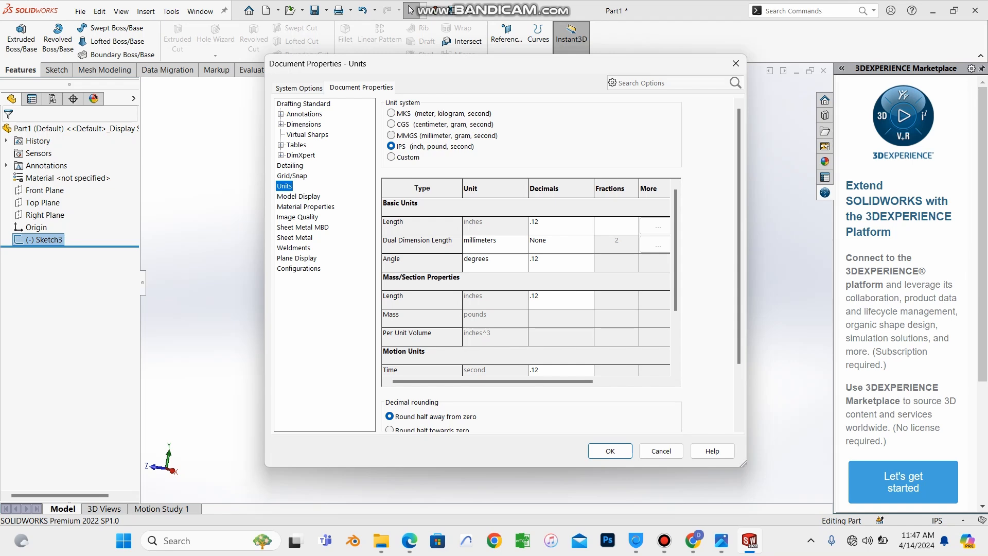
pyautogui.click(391, 136)
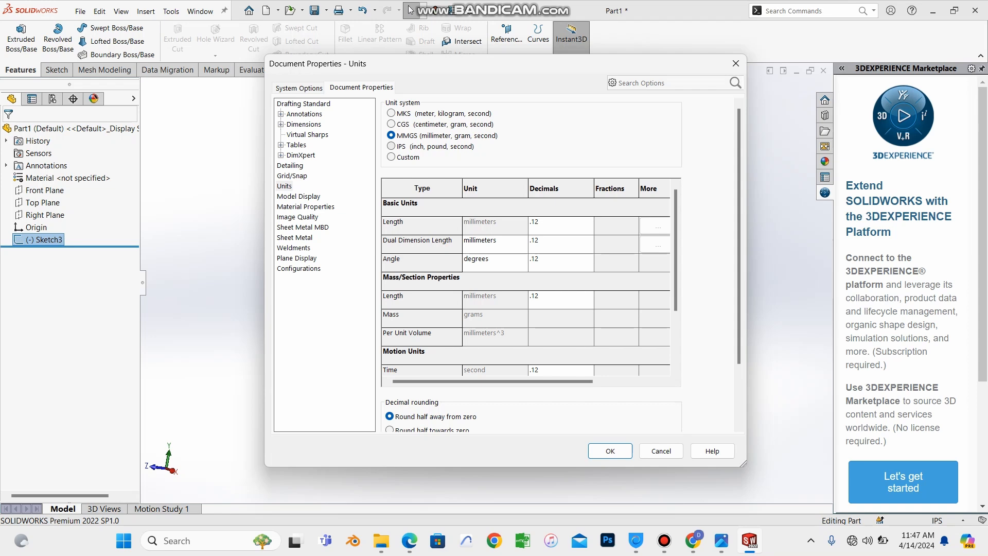
pyautogui.click(391, 146)
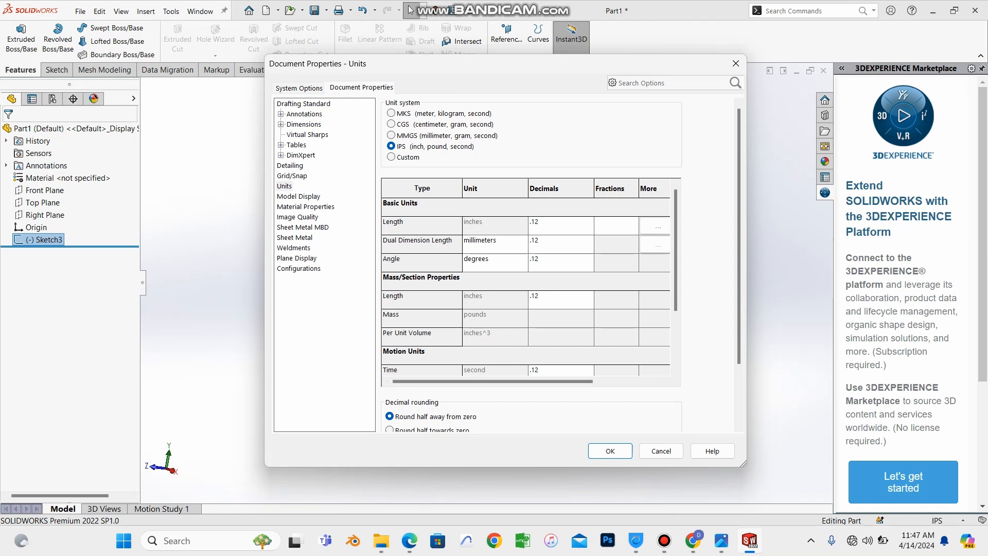
pyautogui.click(610, 451)
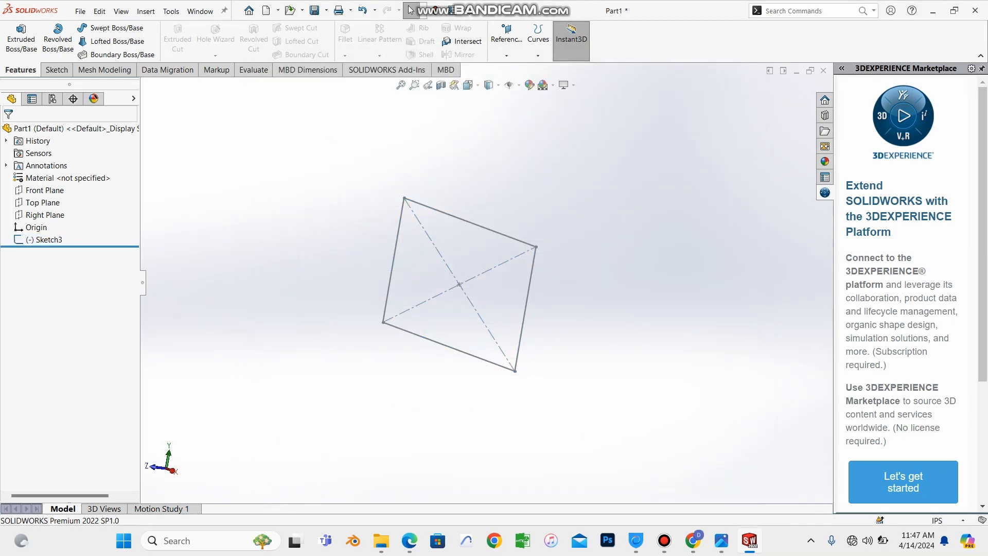
# - Extrude the rectangle sketch into a solid block with a Blind depth of 1.2 in, and clear the selection
pyautogui.click(38, 239)
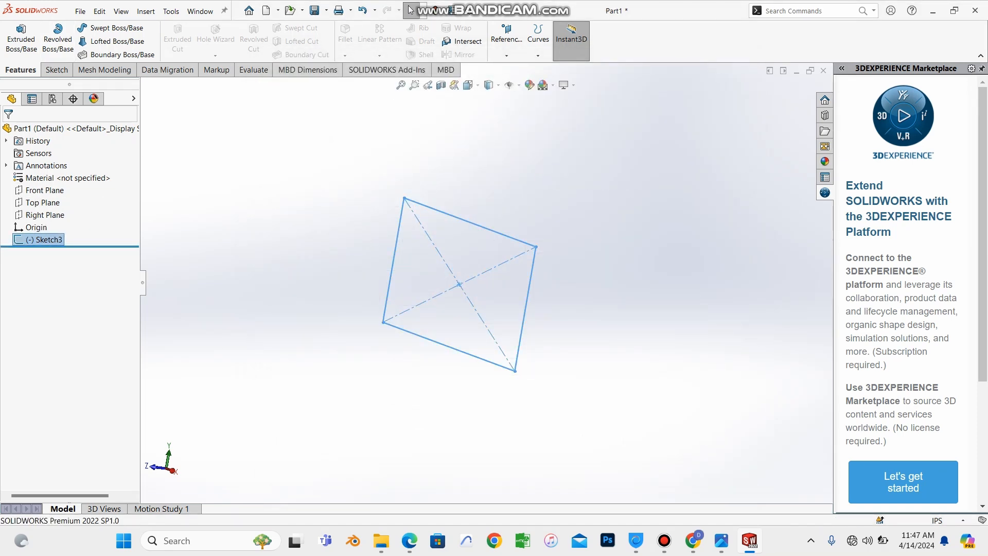
pyautogui.click(21, 39)
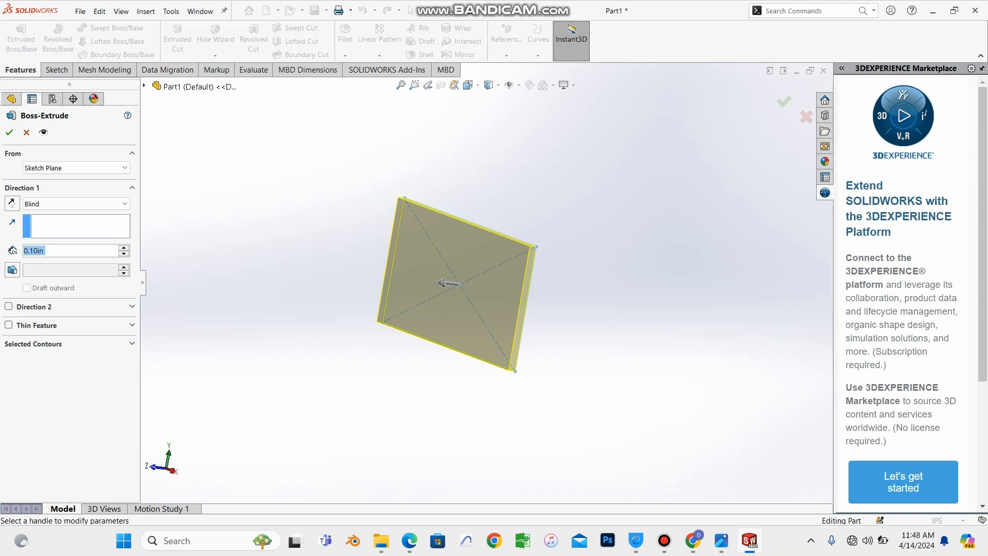
pyautogui.click(44, 251)
pyautogui.press('BackSpace')
pyautogui.press('BackSpace')
pyautogui.press('BackSpace')
pyautogui.press('BackSpace')
pyautogui.press('BackSpace')
pyautogui.press('BackSpace')
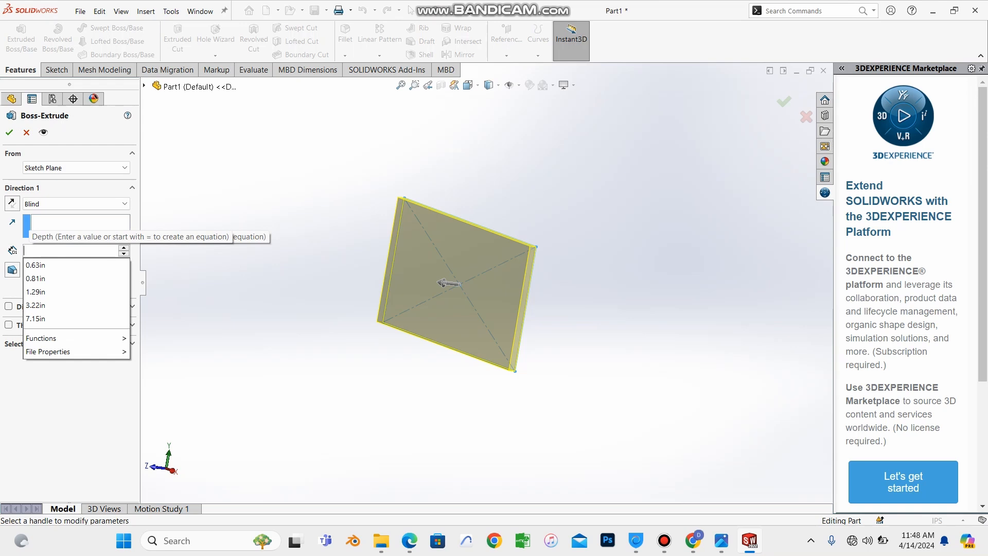
pyautogui.press('Down')
pyautogui.press('Return')
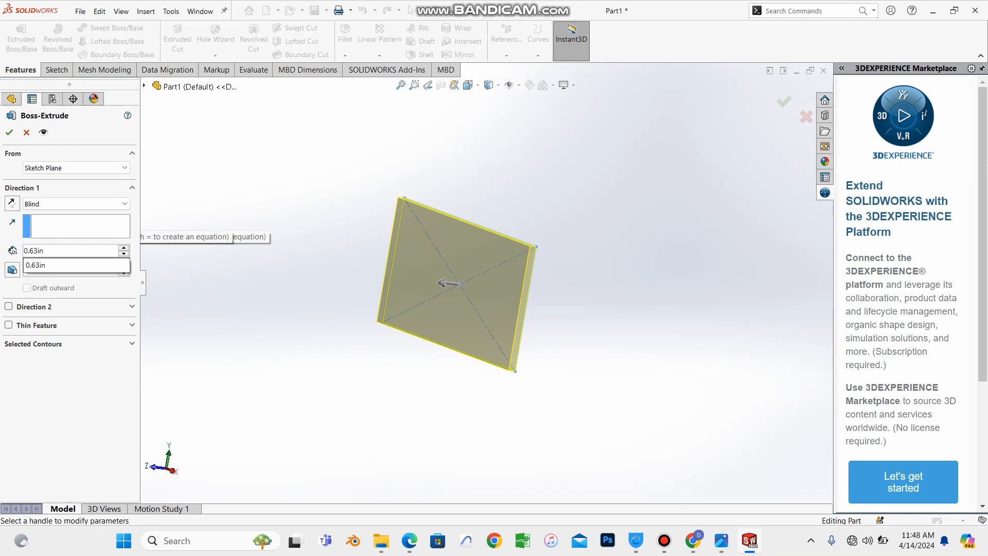
pyautogui.moveTo(43, 250); pyautogui.dragTo(24, 251)
pyautogui.press('BackSpace')
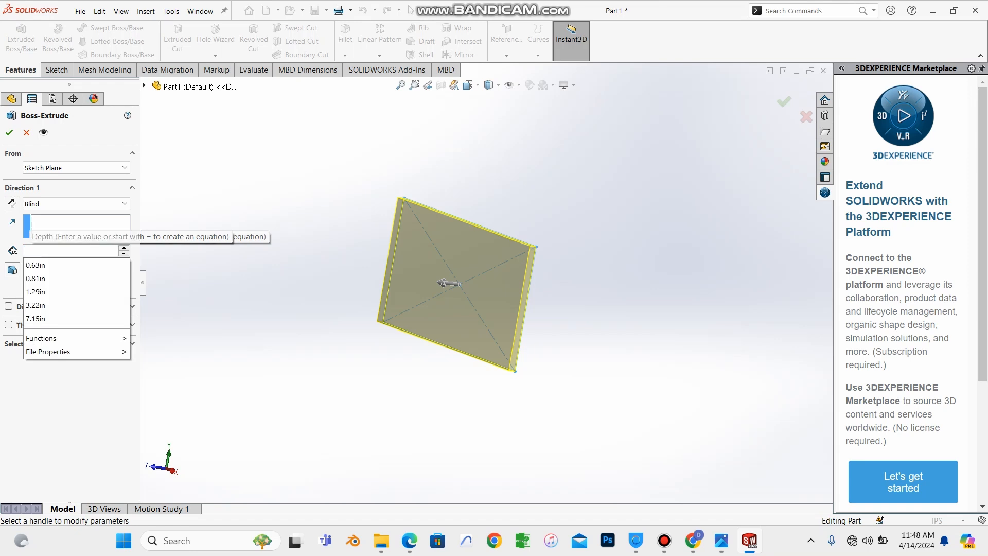
pyautogui.write('1.2')
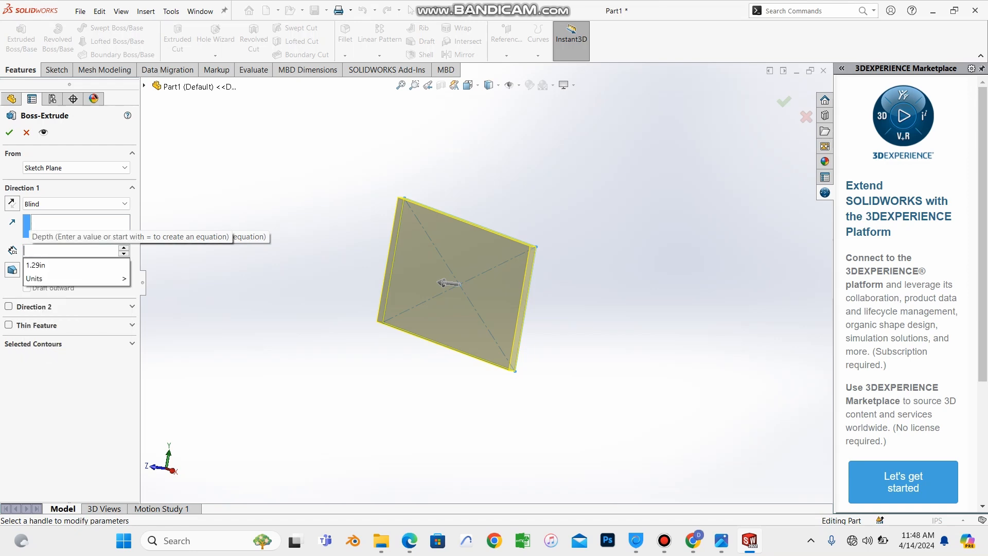
pyautogui.press('Return')
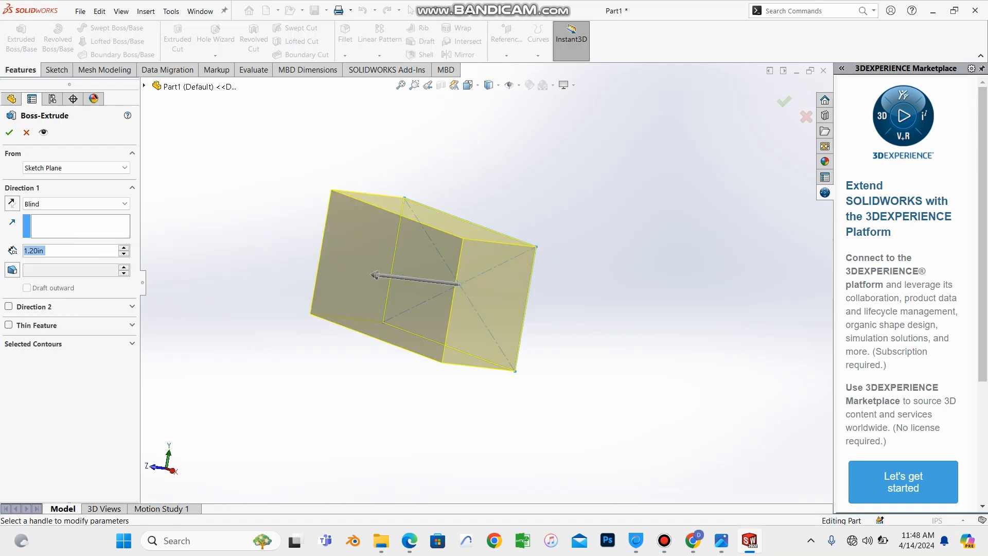
pyautogui.moveTo(536, 247)
pyautogui.mouseDown(button='middle')
pyautogui.moveTo(432, 298)
pyautogui.moveTo(515, 247)
pyautogui.moveTo(487, 286)
pyautogui.moveTo(524, 319)
pyautogui.moveTo(554, 237)
pyautogui.moveTo(486, 232)
pyautogui.moveTo(486, 272)
pyautogui.moveTo(525, 314)
pyautogui.moveTo(494, 272)
pyautogui.moveTo(422, 278)
pyautogui.moveTo(453, 232)
pyautogui.moveTo(494, 267)
pyautogui.moveTo(443, 242)
pyautogui.moveTo(412, 273)
pyautogui.moveTo(433, 288)
pyautogui.moveTo(463, 257)
pyautogui.mouseUp(button='middle')
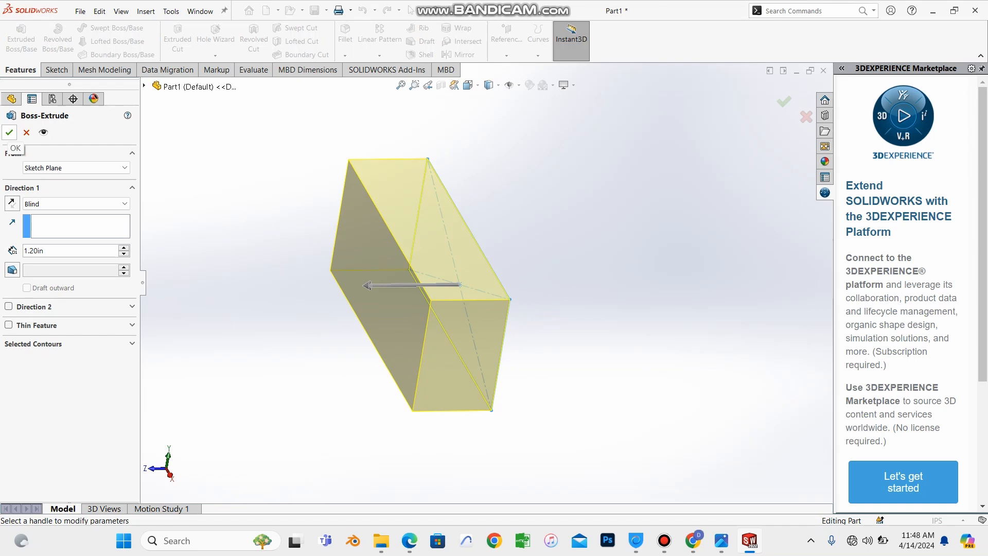
pyautogui.click(9, 132)
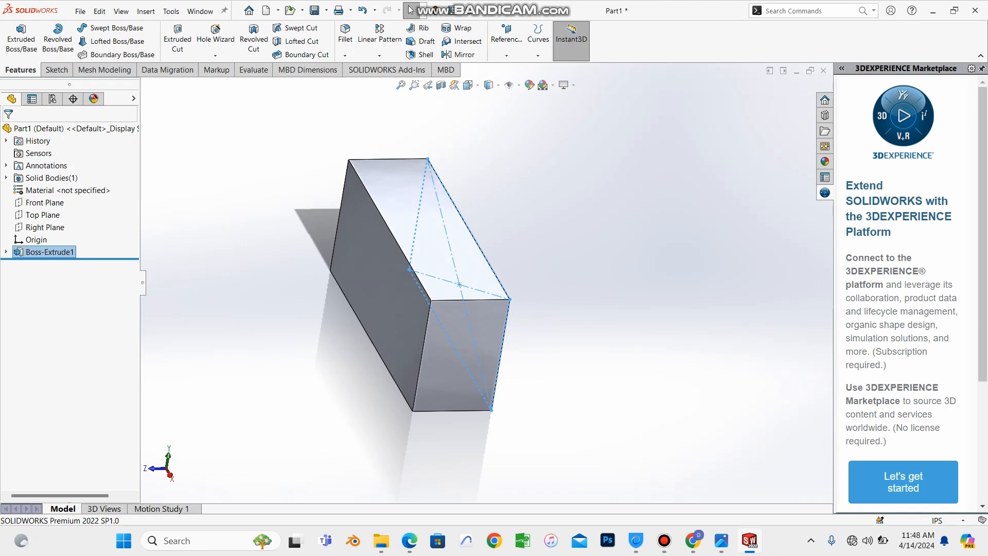
pyautogui.press('Escape')
# - Examine the extruded block from several sides by orbiting it freely and with the Rotate View command
pyautogui.moveTo(452, 283); pyautogui.dragTo(484, 265, button='middle')
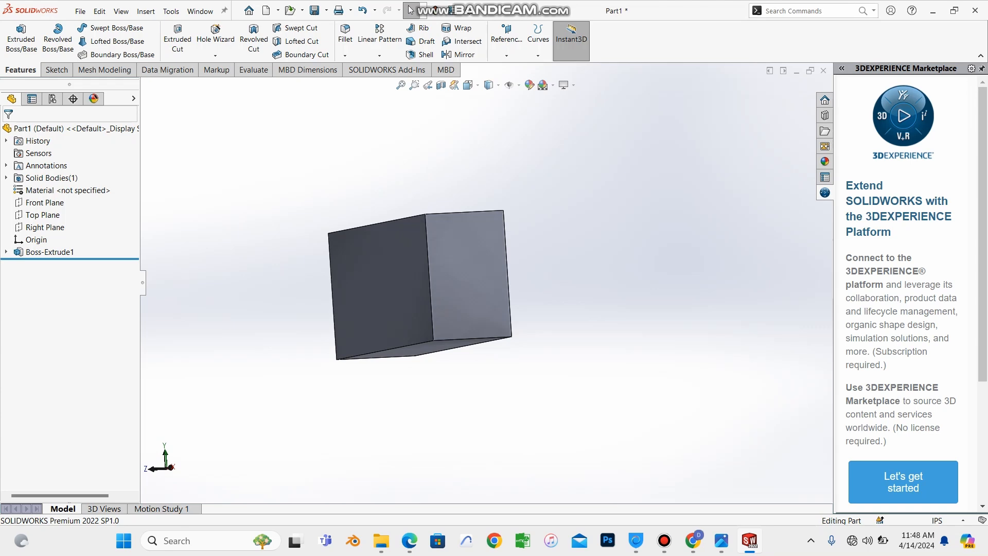
pyautogui.moveTo(484, 265); pyautogui.dragTo(502, 285, button='middle')
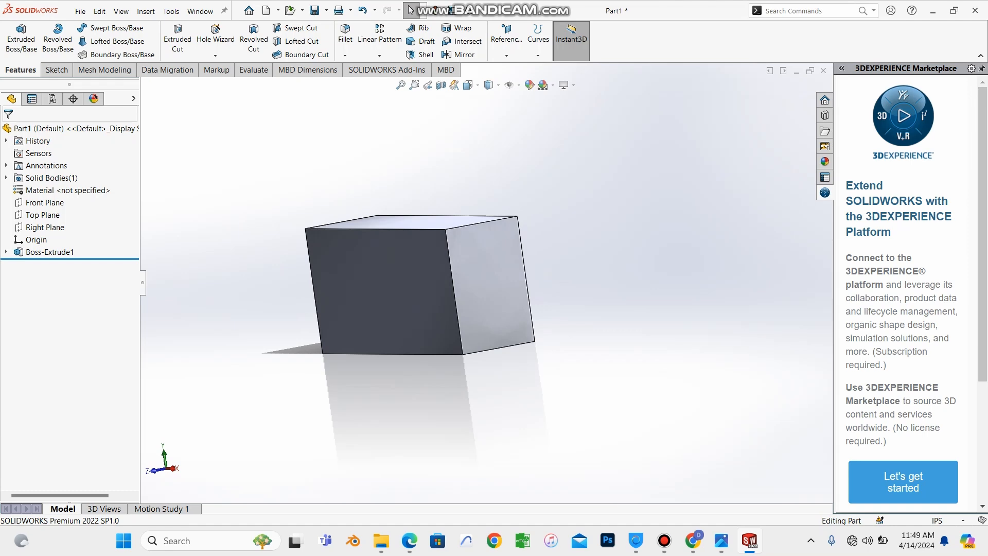
pyautogui.rightClick(608, 224)
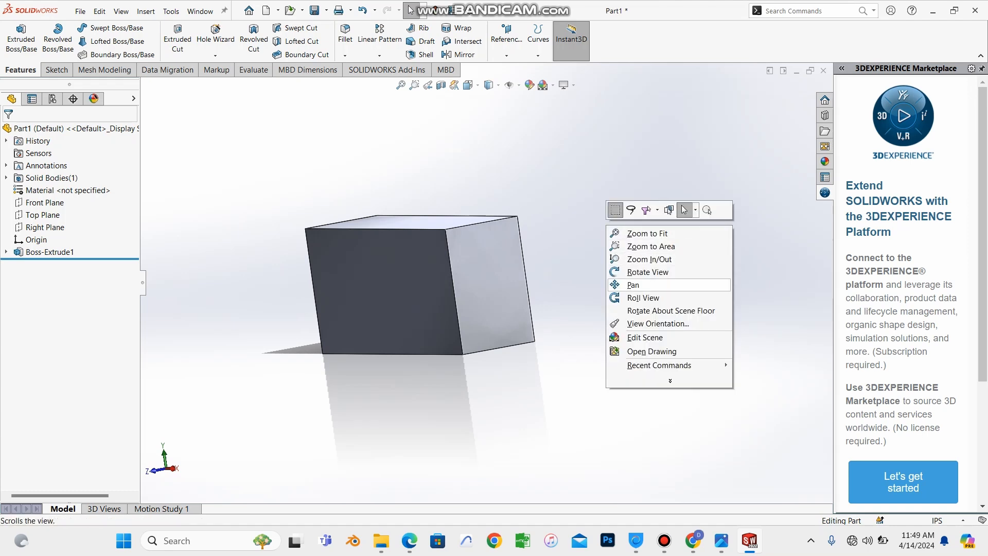
pyautogui.click(647, 272)
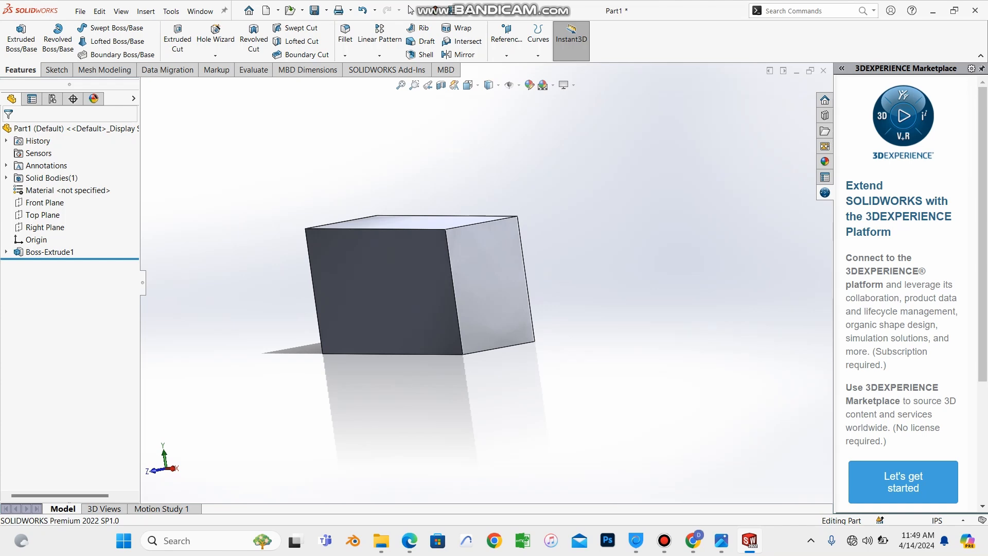
pyautogui.rightClick(571, 292)
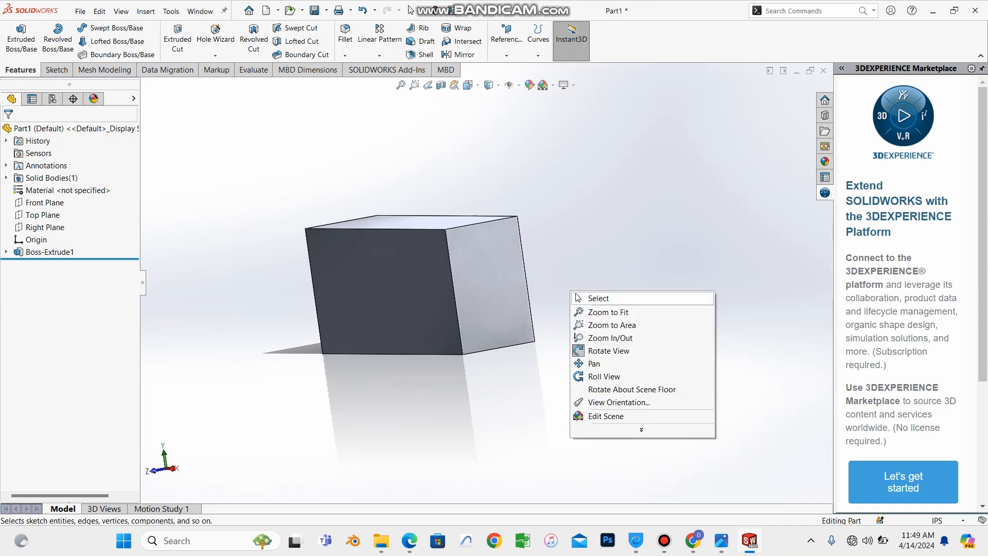
pyautogui.click(598, 298)
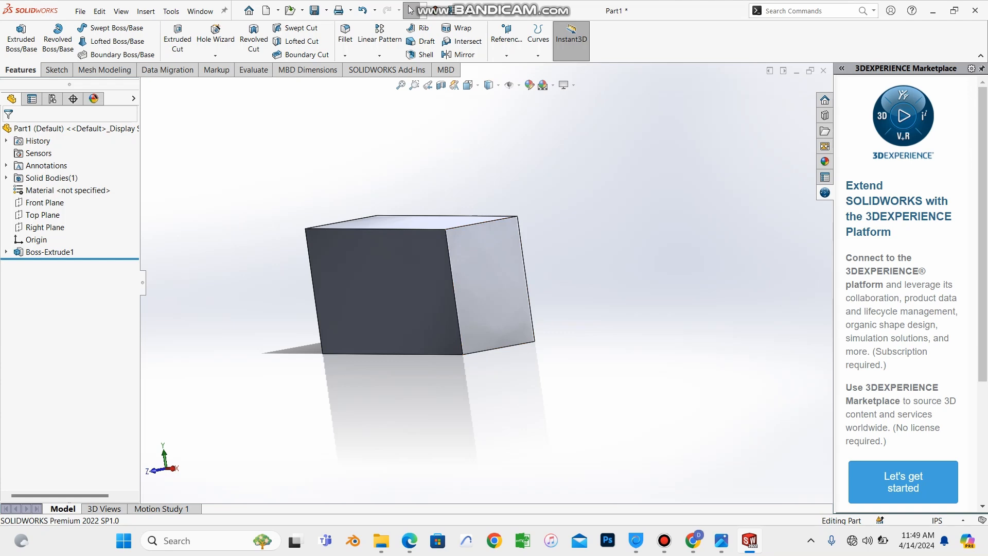
pyautogui.rightClick(603, 237)
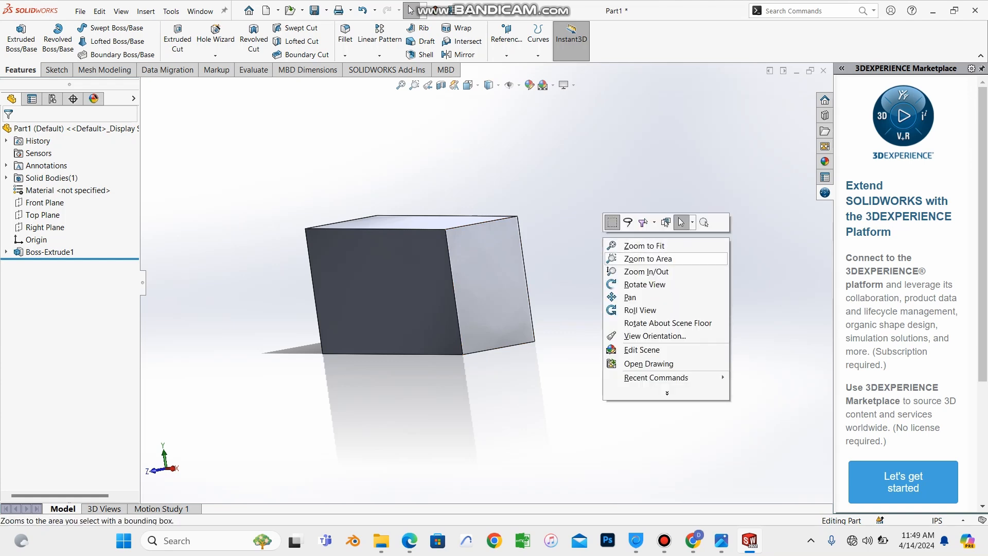
pyautogui.click(644, 284)
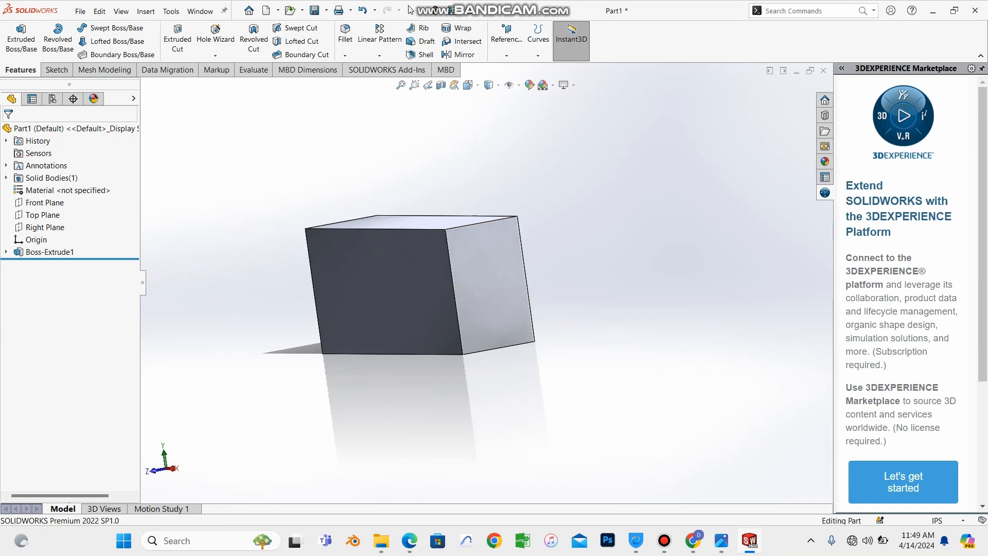
pyautogui.moveTo(644, 284); pyautogui.dragTo(581, 321)
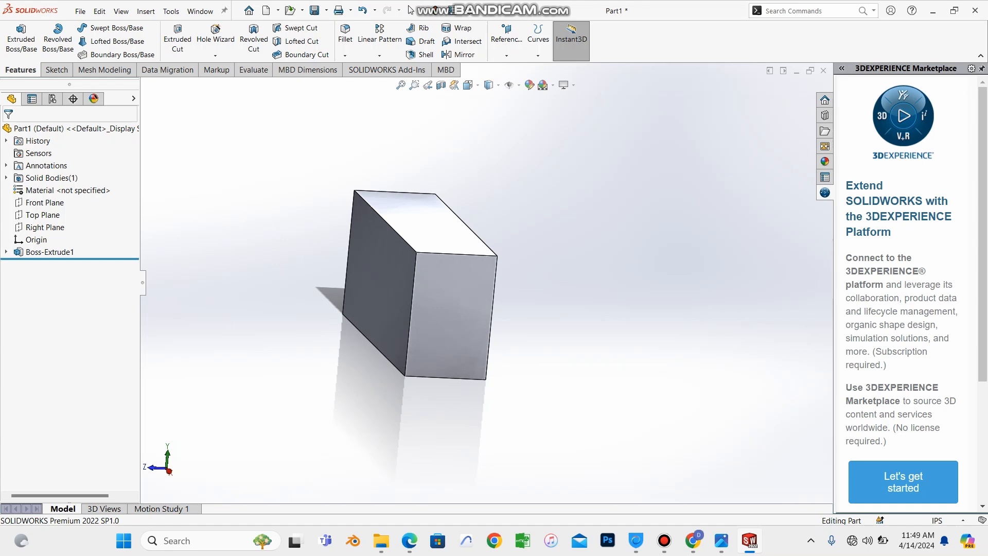
# - Try the Pan and Roll View commands on the block, shifting it slightly and rolling it within the view
pyautogui.rightClick(552, 282)
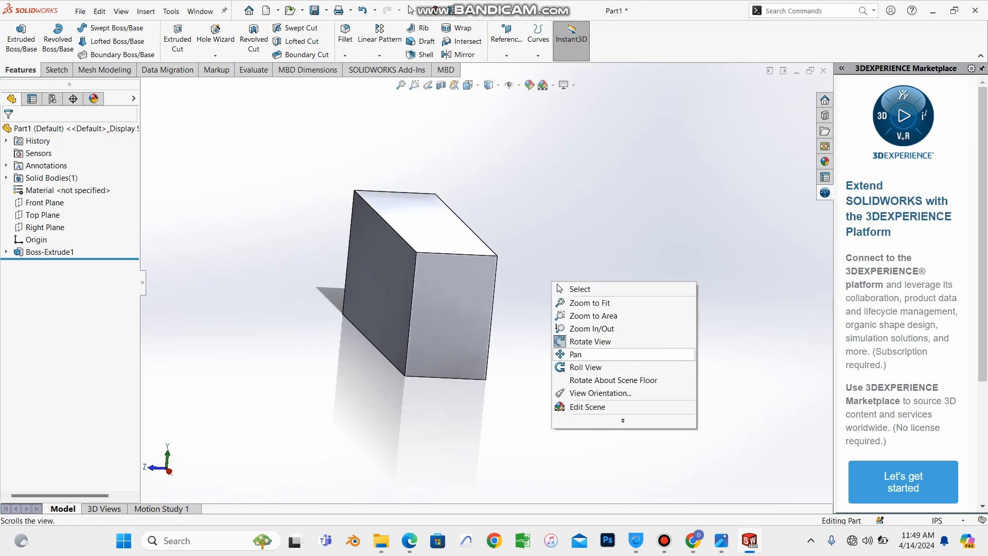
pyautogui.click(575, 354)
pyautogui.moveTo(575, 354)
pyautogui.mouseDown()
pyautogui.moveTo(450, 317)
pyautogui.moveTo(703, 356)
pyautogui.moveTo(657, 354)
pyautogui.moveTo(517, 292)
pyautogui.moveTo(656, 325)
pyautogui.moveTo(602, 297)
pyautogui.moveTo(620, 323)
pyautogui.moveTo(611, 339)
pyautogui.moveTo(905, 450)
pyautogui.moveTo(573, 308)
pyautogui.moveTo(569, 344)
pyautogui.mouseUp()
pyautogui.rightClick(716, 214)
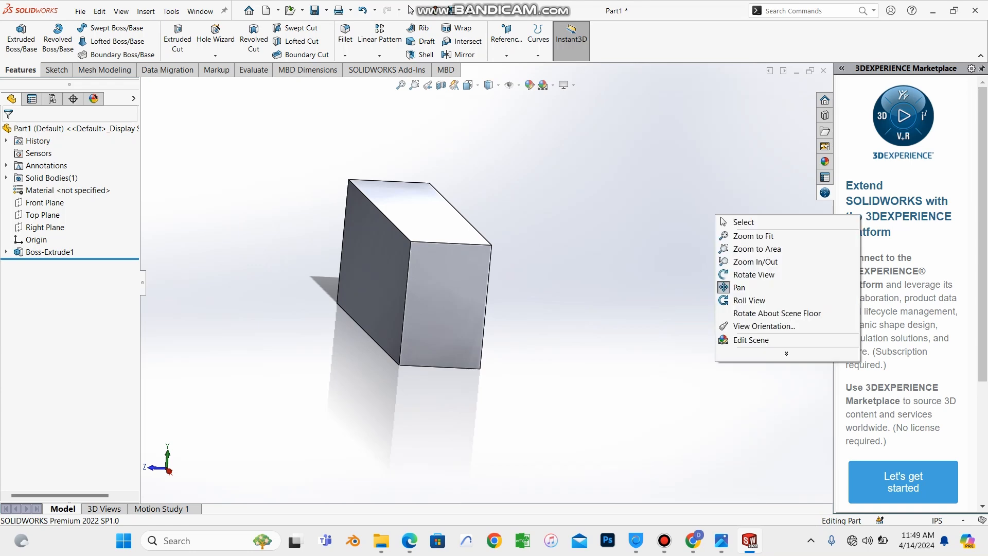
pyautogui.click(747, 300)
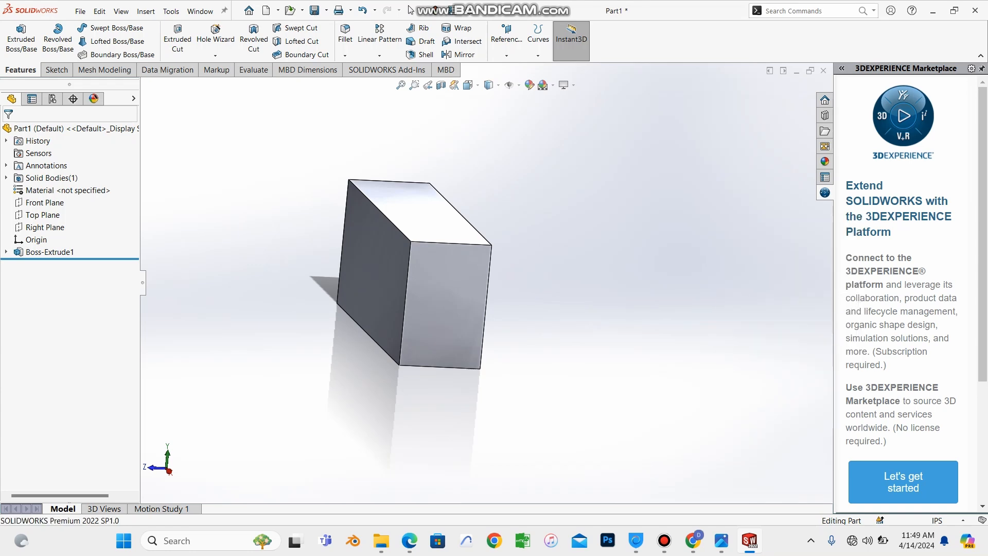
pyautogui.moveTo(731, 300); pyautogui.dragTo(828, 300)
pyautogui.keyDown('alt'); pyautogui.moveTo(828, 300); pyautogui.dragTo(672, 300, button='middle'); pyautogui.keyUp('alt')
pyautogui.hotkey('alt', 'Left')
pyautogui.hotkey('alt', 'Left')
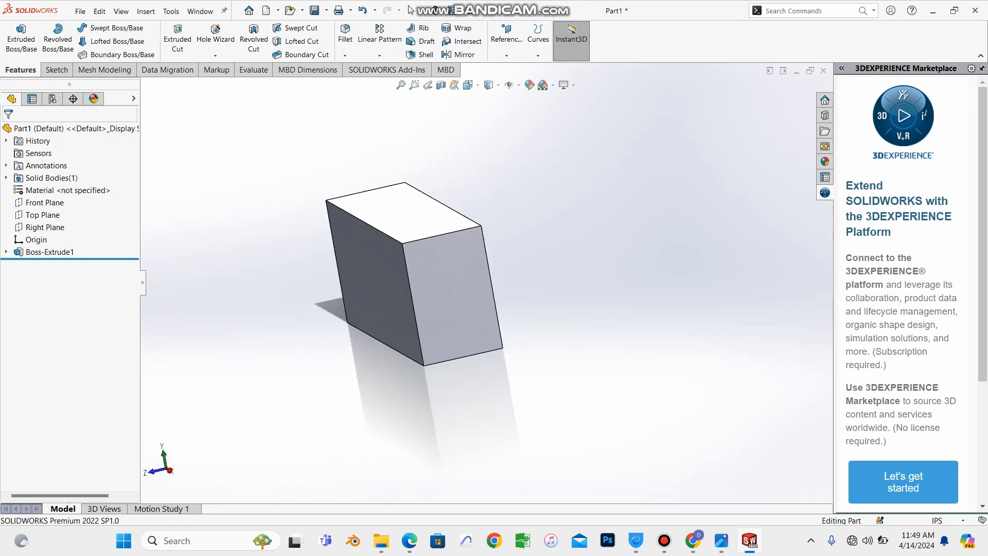
# - Rotate the block with Rotate View, return to selection mode, and inspect it from above by orbiting and zooming
pyautogui.rightClick(597, 192)
pyautogui.click(633, 250)
pyautogui.moveTo(633, 250); pyautogui.dragTo(566, 284)
pyautogui.moveTo(411, 283); pyautogui.dragTo(515, 242, button='middle')
pyautogui.rightClick(539, 201)
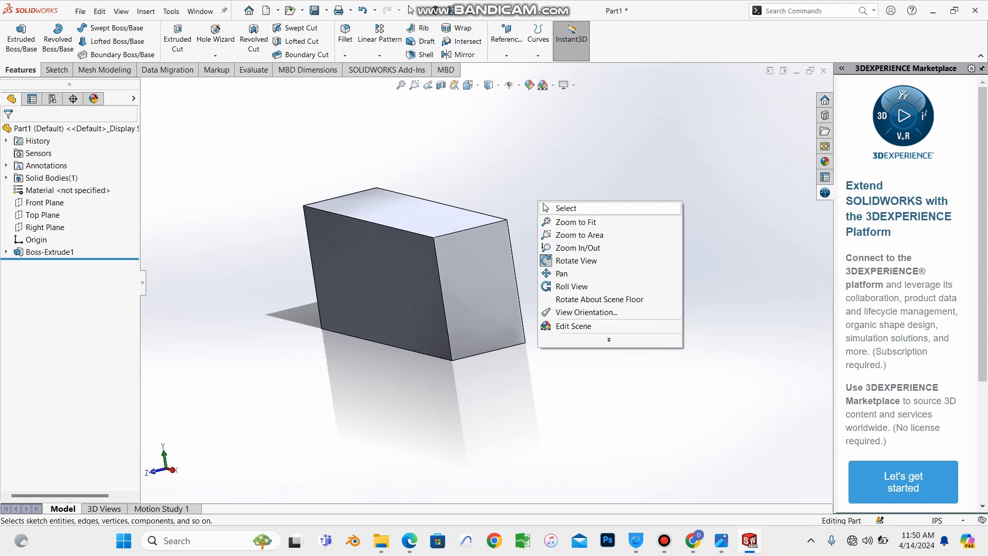
pyautogui.click(411, 10)
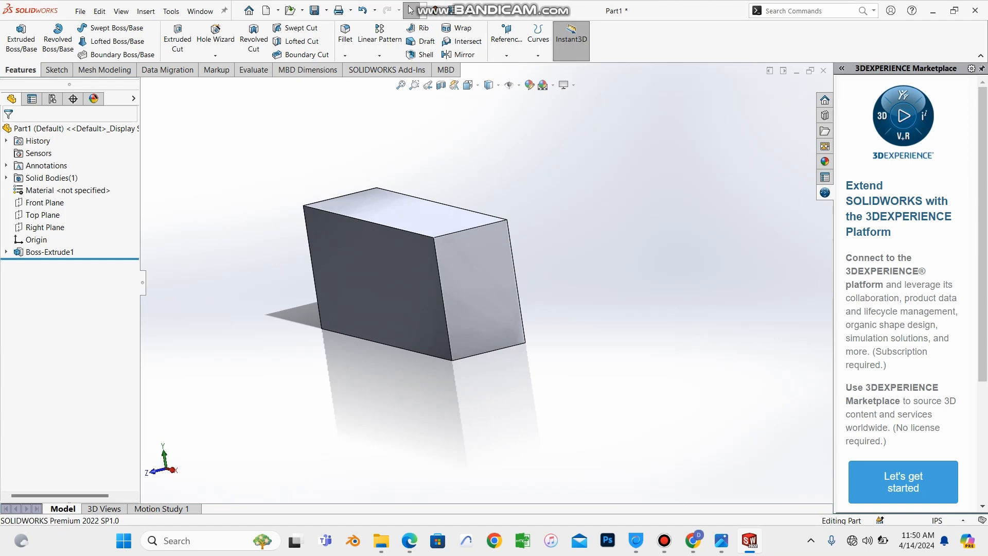
pyautogui.moveTo(478, 288); pyautogui.dragTo(530, 286, button='middle')
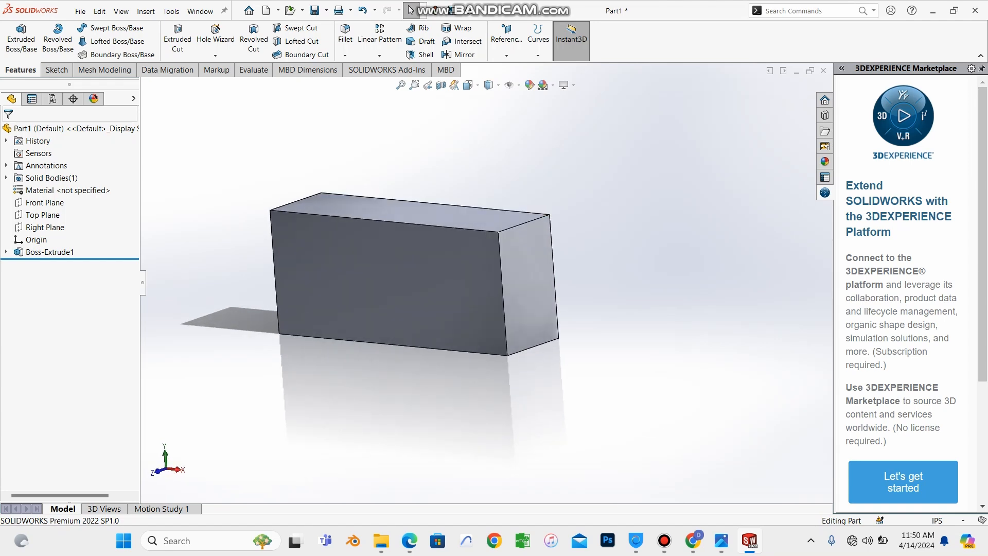
pyautogui.moveTo(566, 257)
pyautogui.mouseDown(button='middle')
pyautogui.moveTo(535, 304)
pyautogui.moveTo(492, 304)
pyautogui.mouseUp(button='middle')
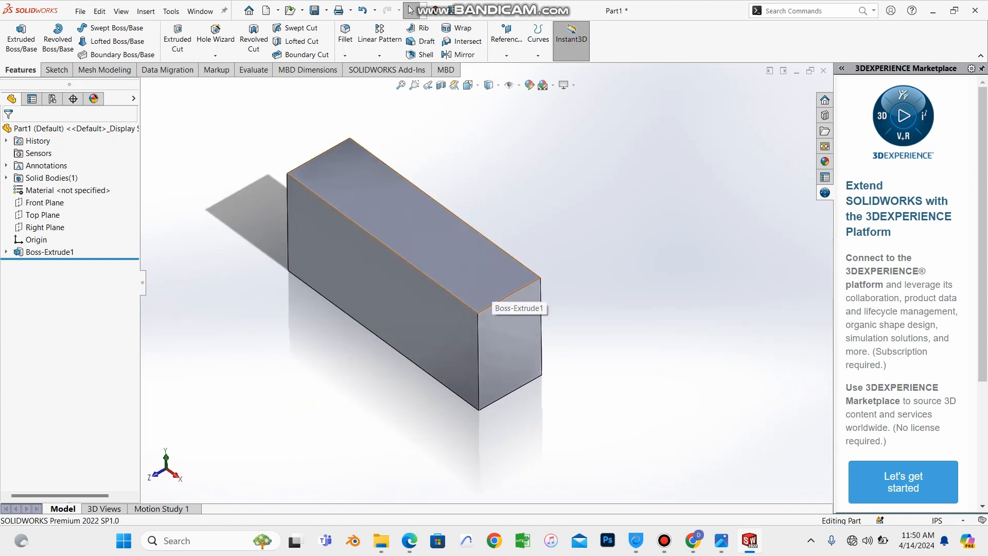
pyautogui.scroll(2, 453, 275)
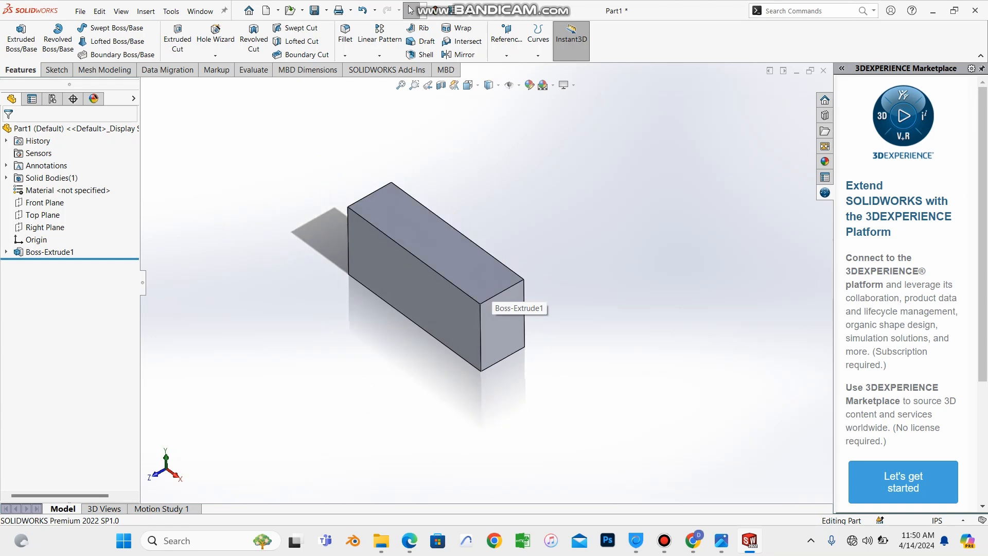
pyautogui.scroll(-1, 453, 275)
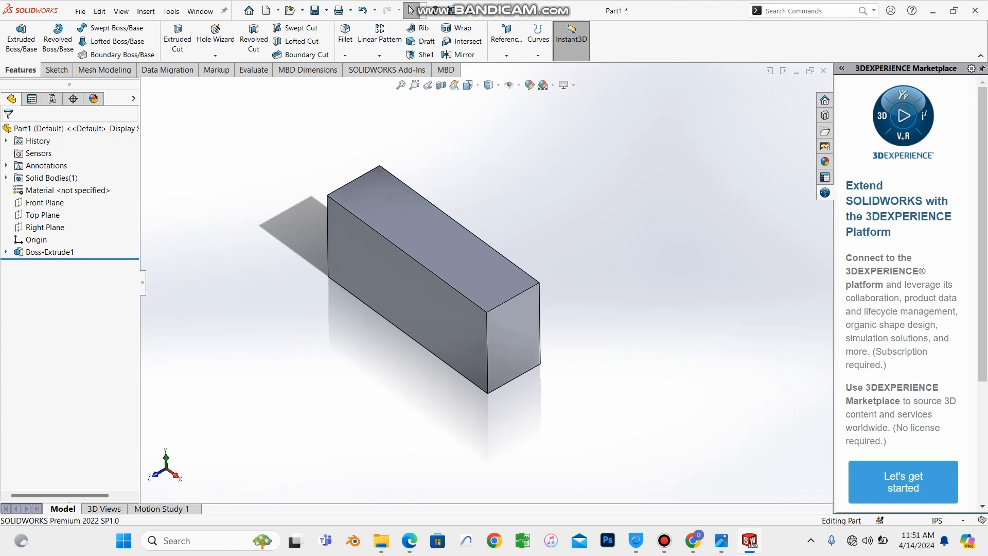
# - Open the rectangle sketch under the Boss-Extrude feature for editing
pyautogui.click(6, 252)
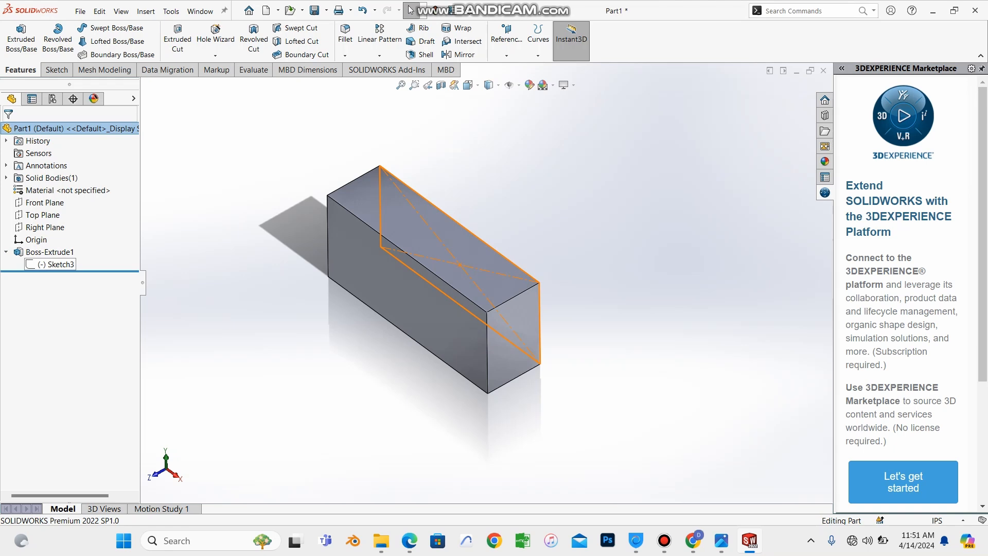
pyautogui.click(55, 264)
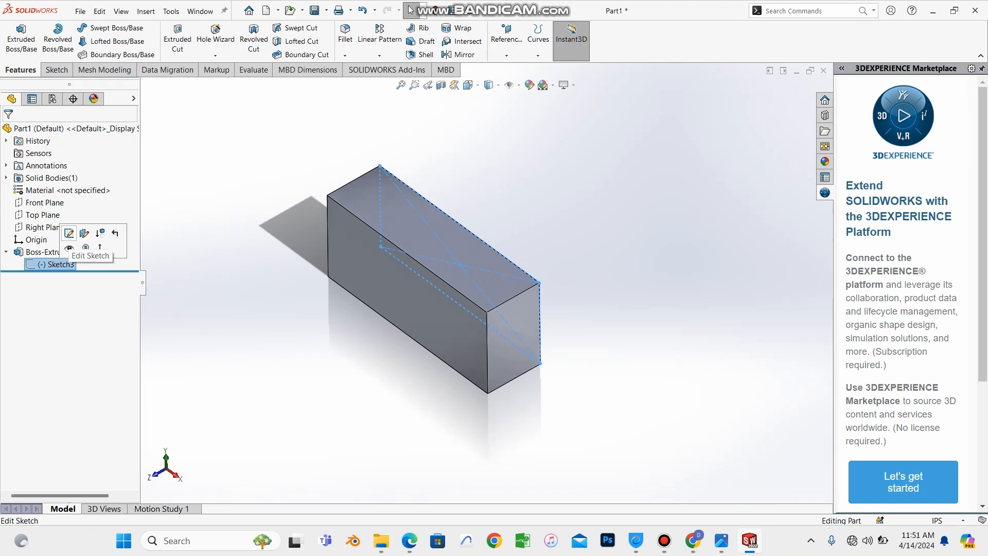
pyautogui.click(69, 233)
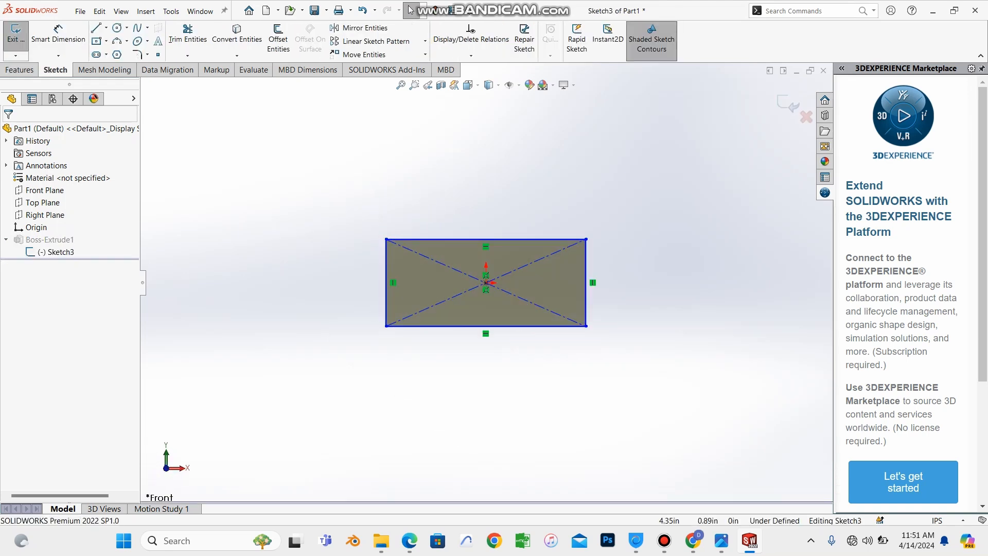
pyautogui.scroll(1, 495, 236)
pyautogui.scroll(-4, 494, 237)
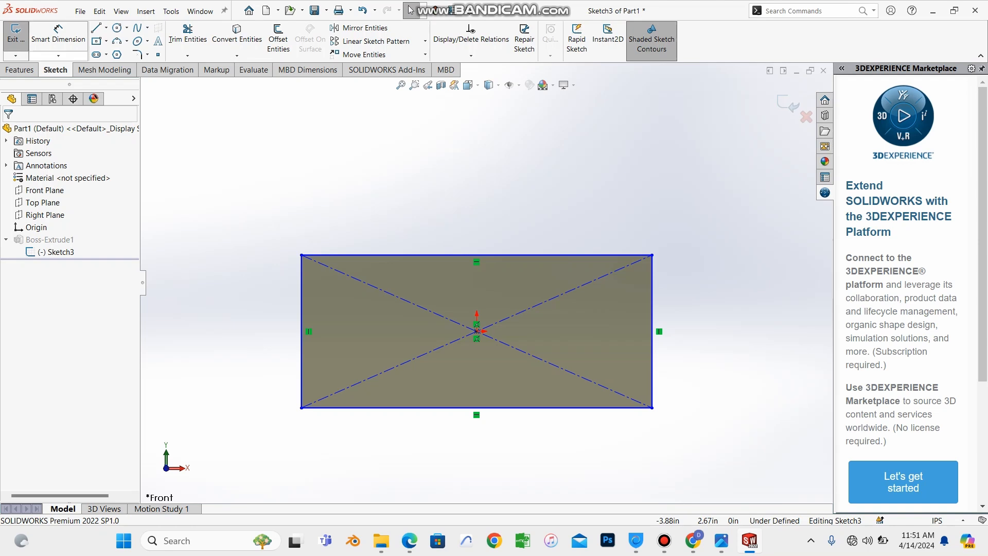
# - Add a Smart Dimension above the rectangle's top edge and set its length to 5 in
pyautogui.click(58, 34)
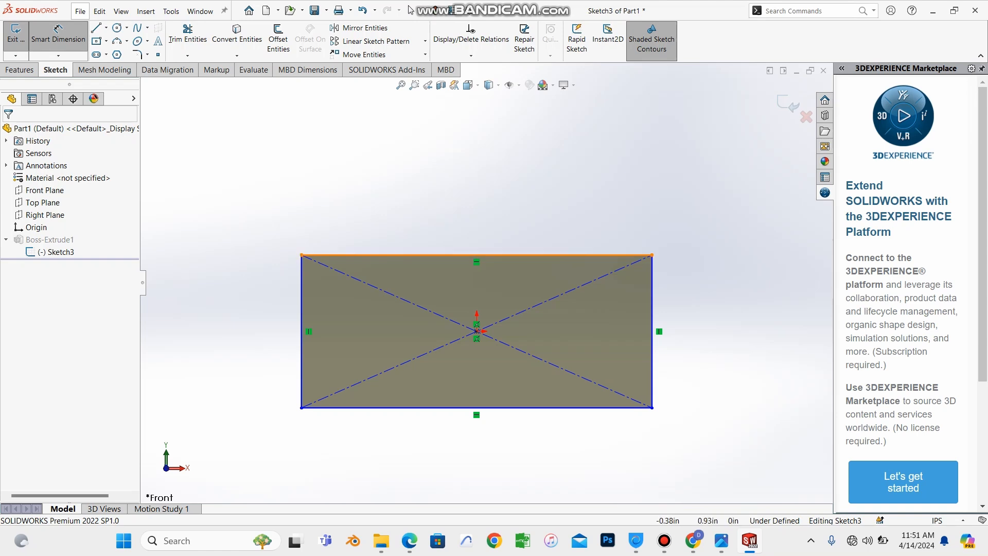
pyautogui.click(476, 254)
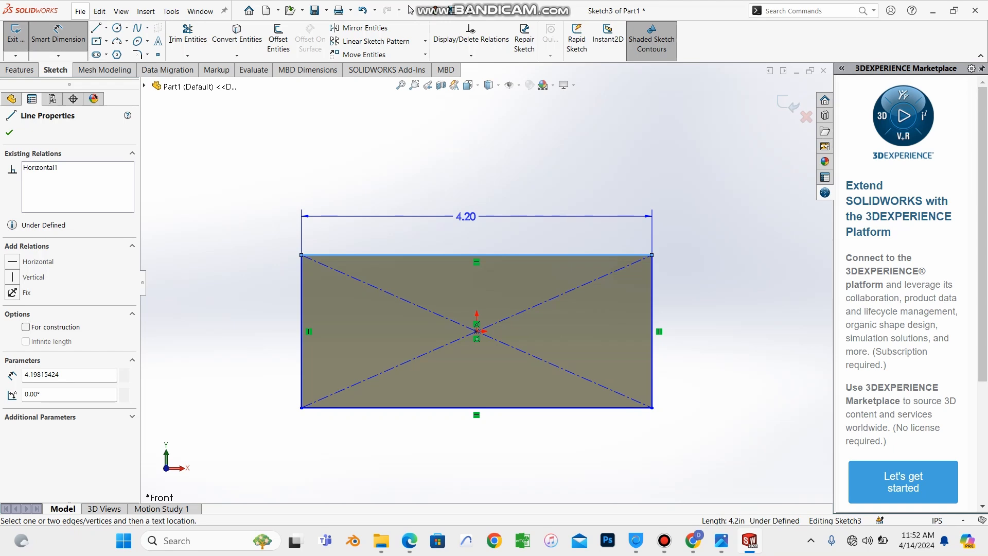
pyautogui.click(466, 209)
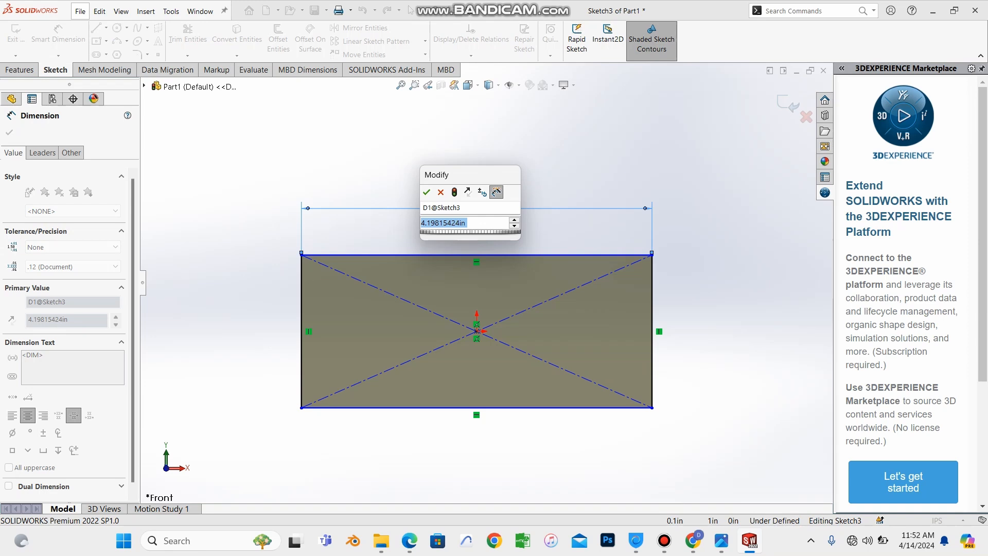
pyautogui.press('BackSpace')
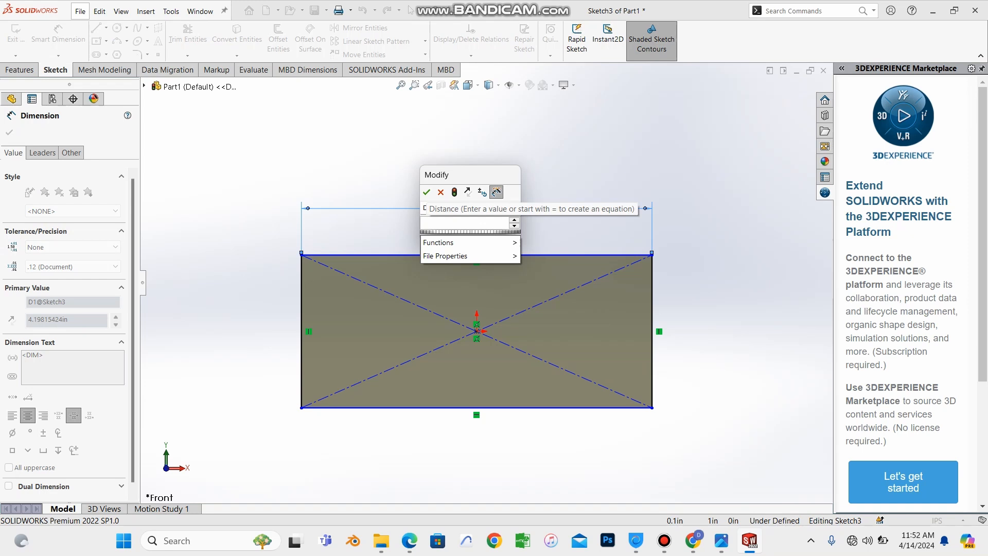
pyautogui.write('5')
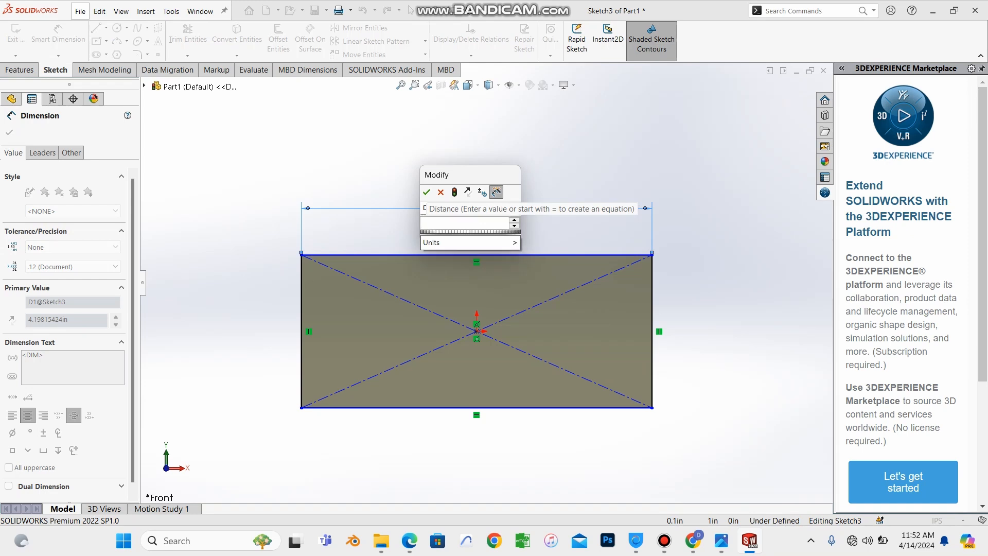
pyautogui.press('Return')
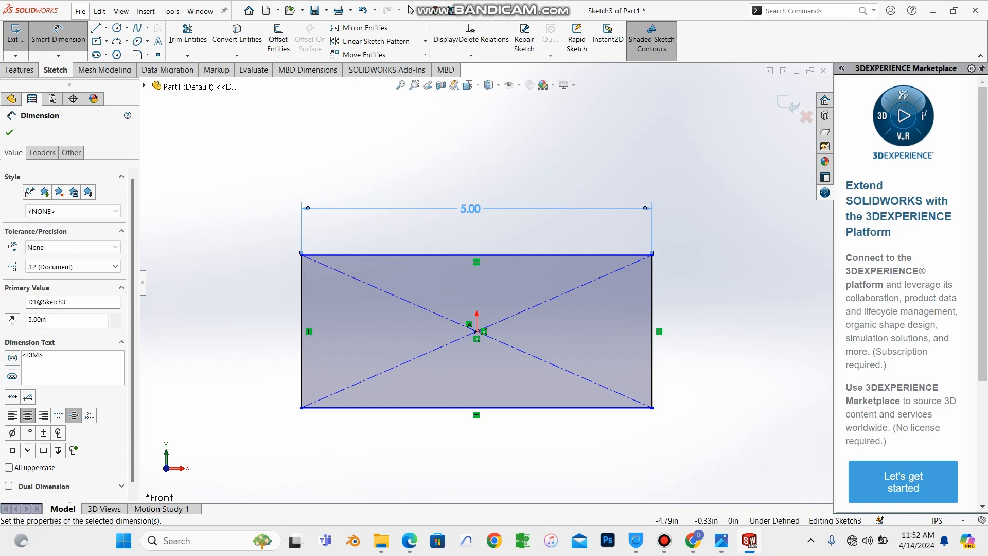
# - Re-enter 5 in as the primary value of the top edge's dimension and accept the dimension properties
pyautogui.click(46, 319)
pyautogui.hotkey('ctrl', 'a')
pyautogui.press('BackSpace')
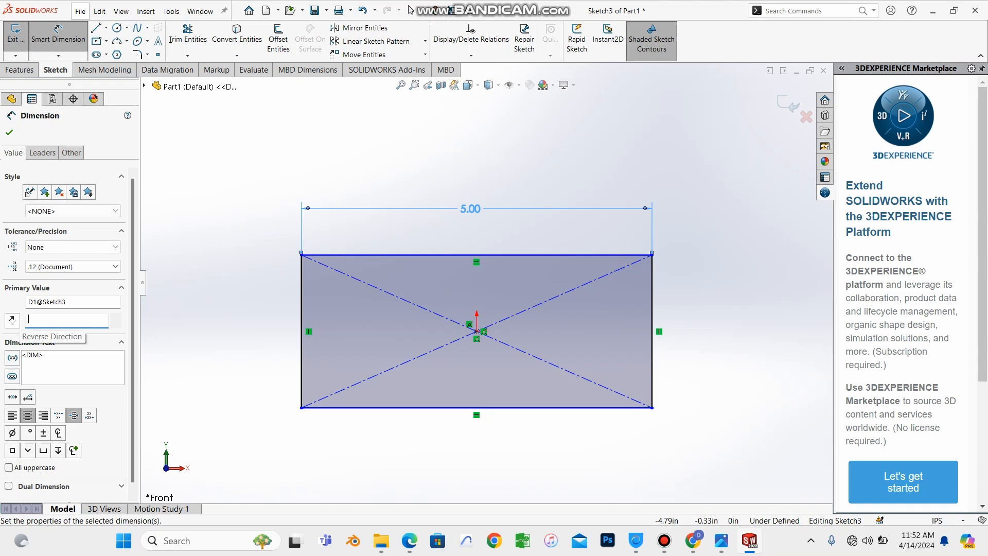
pyautogui.write('5')
pyautogui.press('Return')
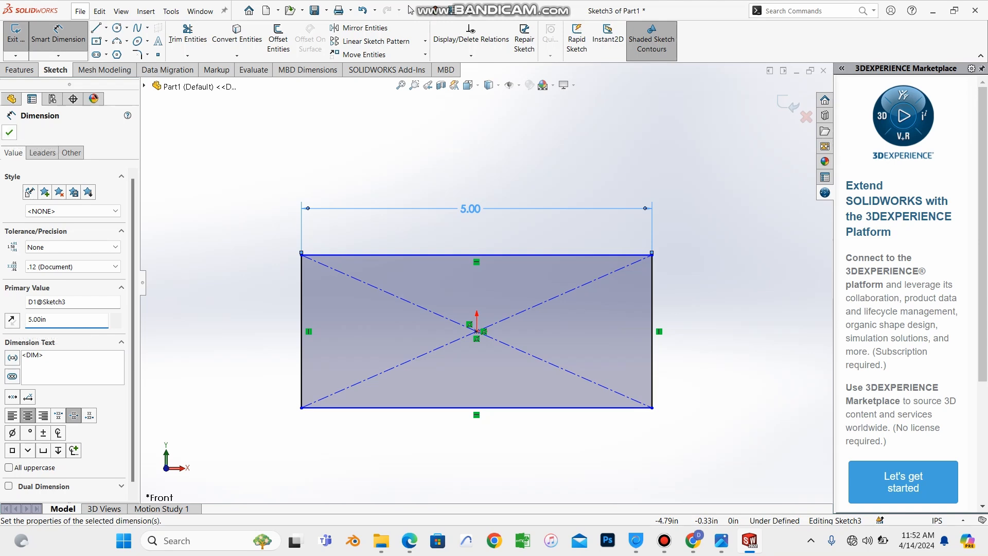
pyautogui.click(9, 132)
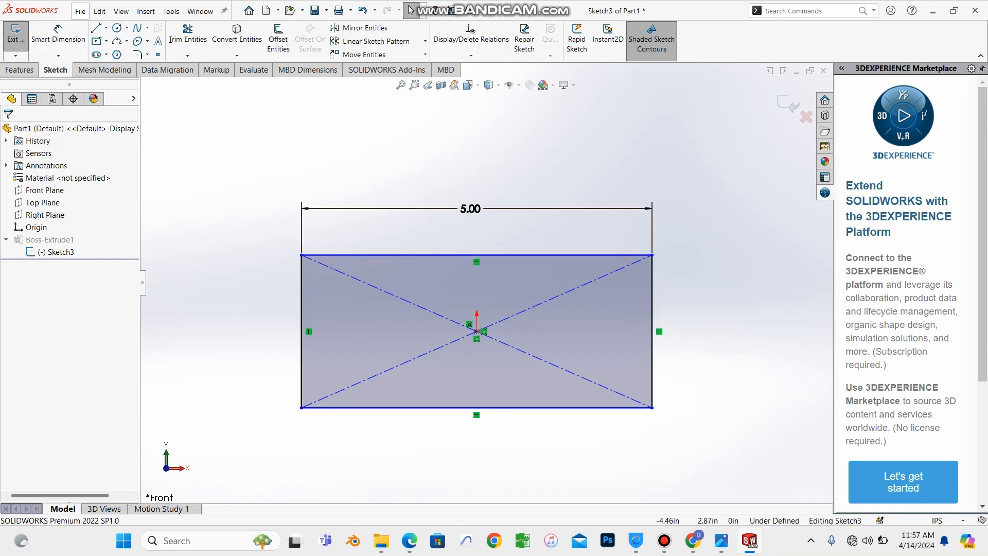
# - Add a Smart Dimension to the rectangle's right vertical edge, set it to 3 in, and exit the sketch
pyautogui.click(57, 39)
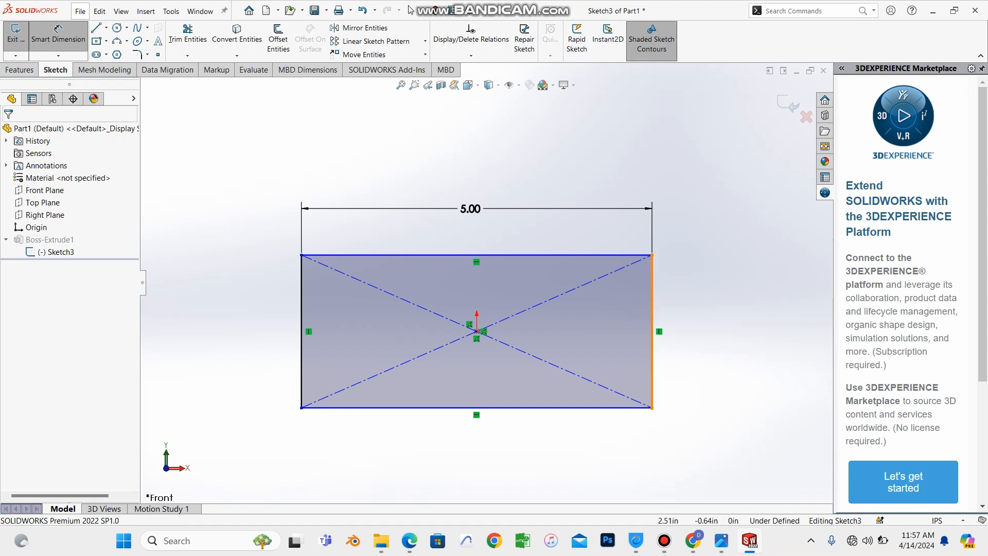
pyautogui.click(651, 331)
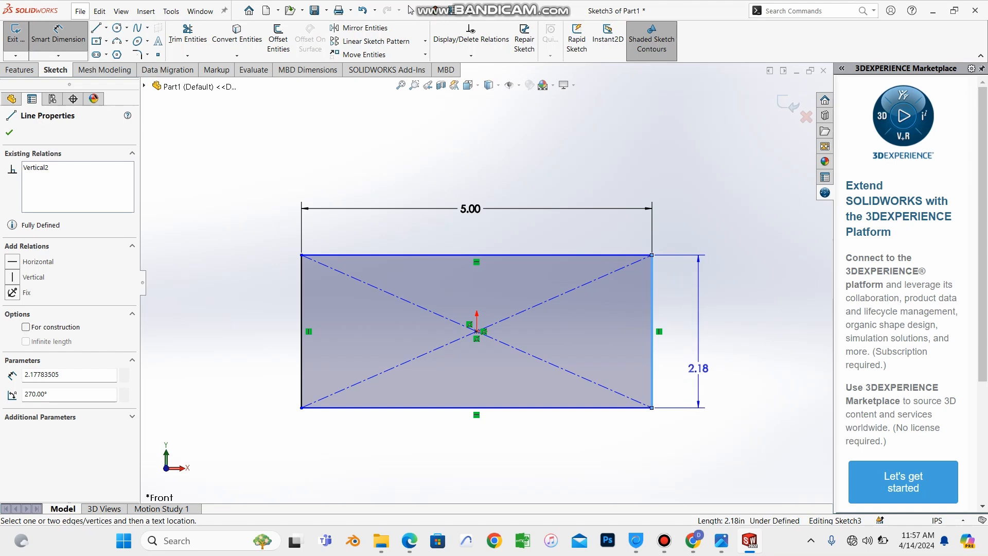
pyautogui.click(697, 368)
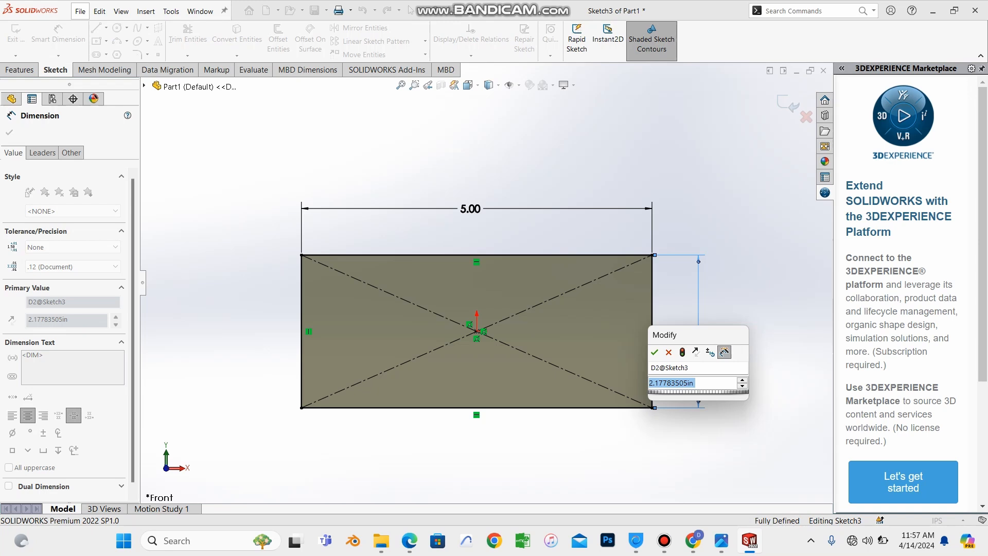
pyautogui.write('=')
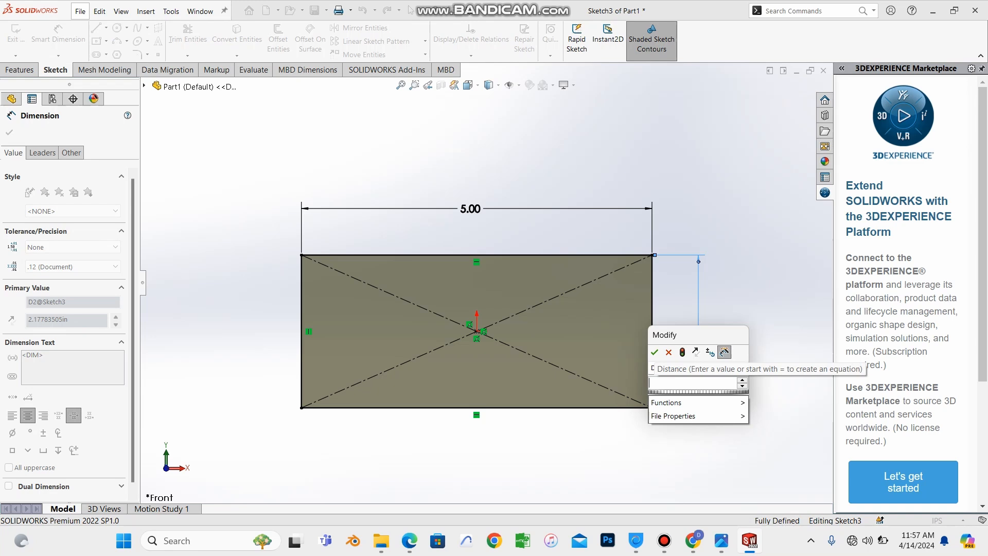
pyautogui.write('3')
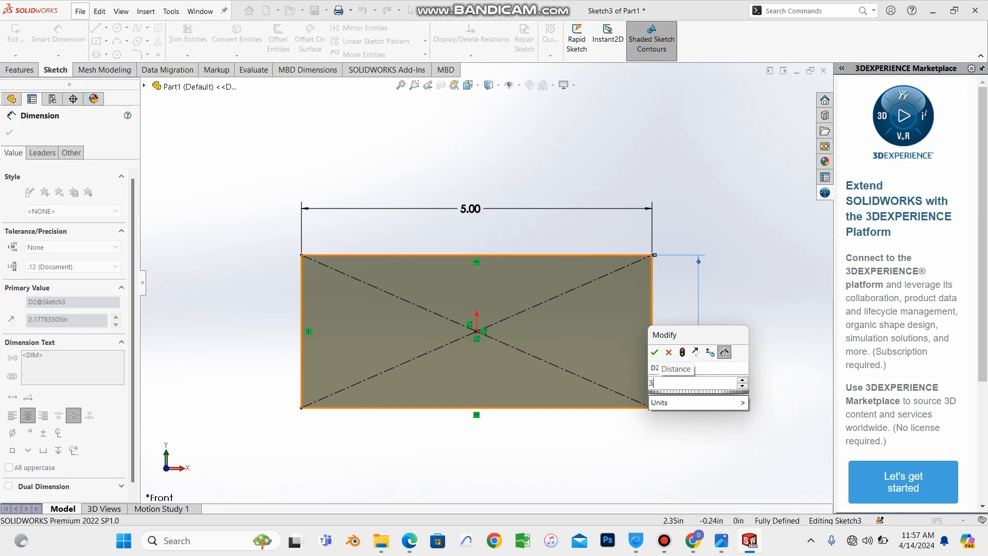
pyautogui.press('Return')
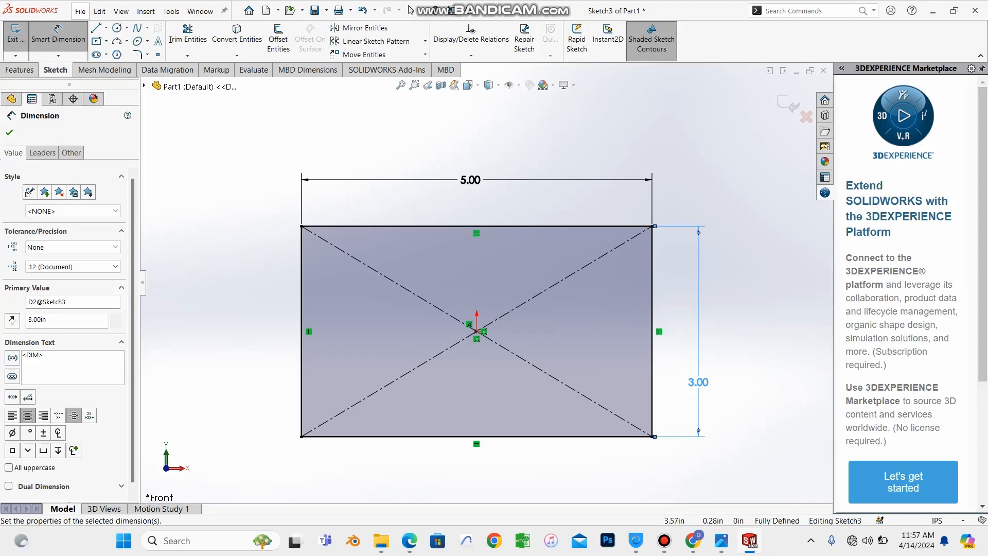
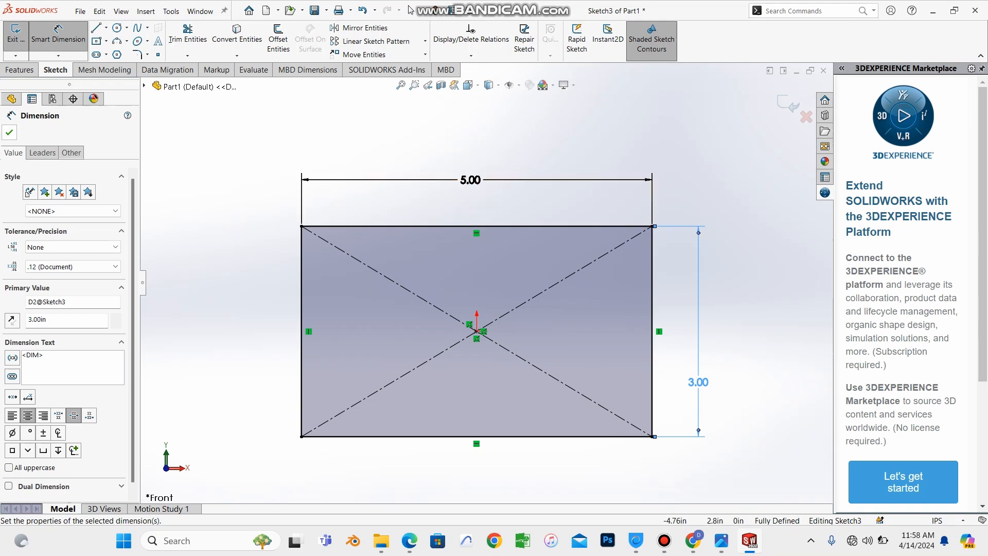
pyautogui.click(10, 132)
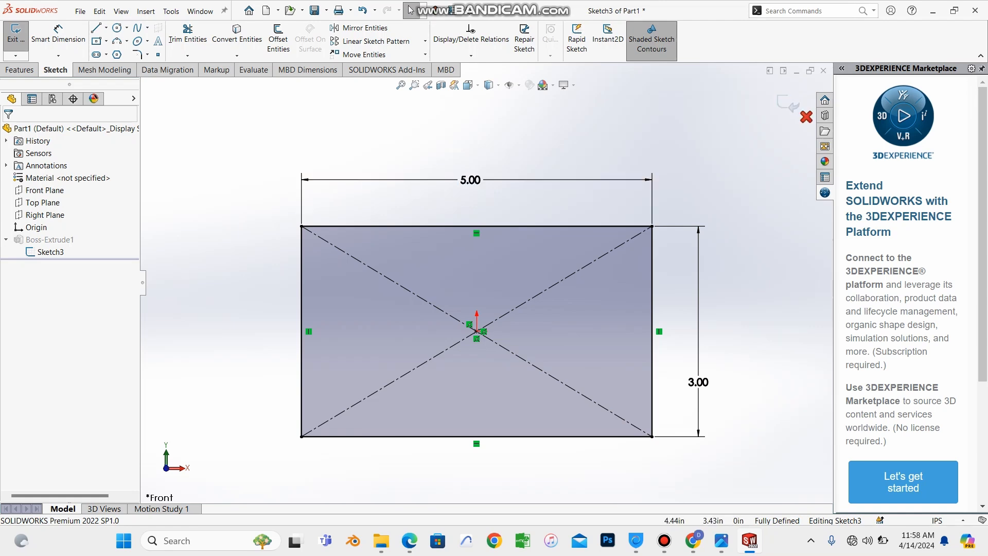
pyautogui.click(788, 103)
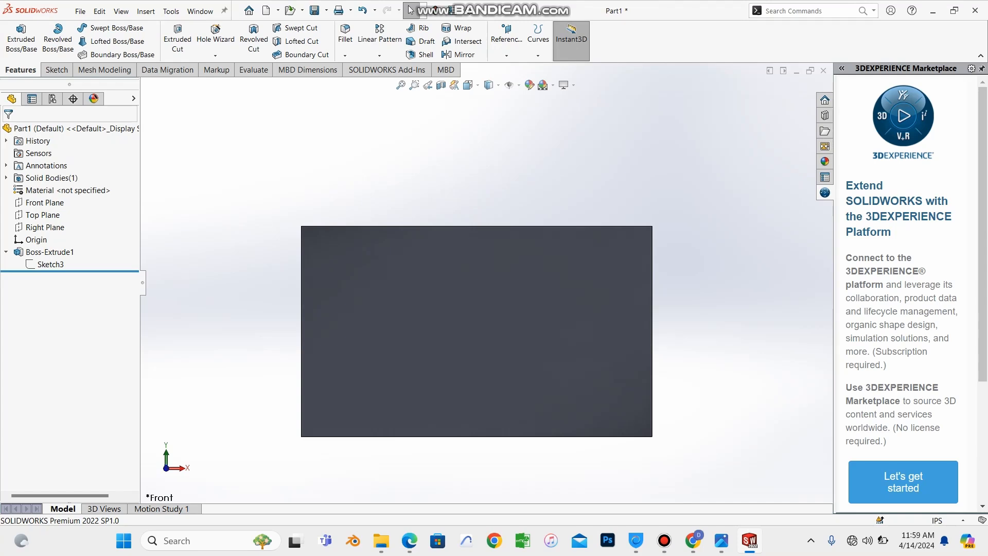
# - Inspect the resized block from the front, side and above by orbiting and zooming
pyautogui.moveTo(477, 331); pyautogui.dragTo(484, 291, button='middle')
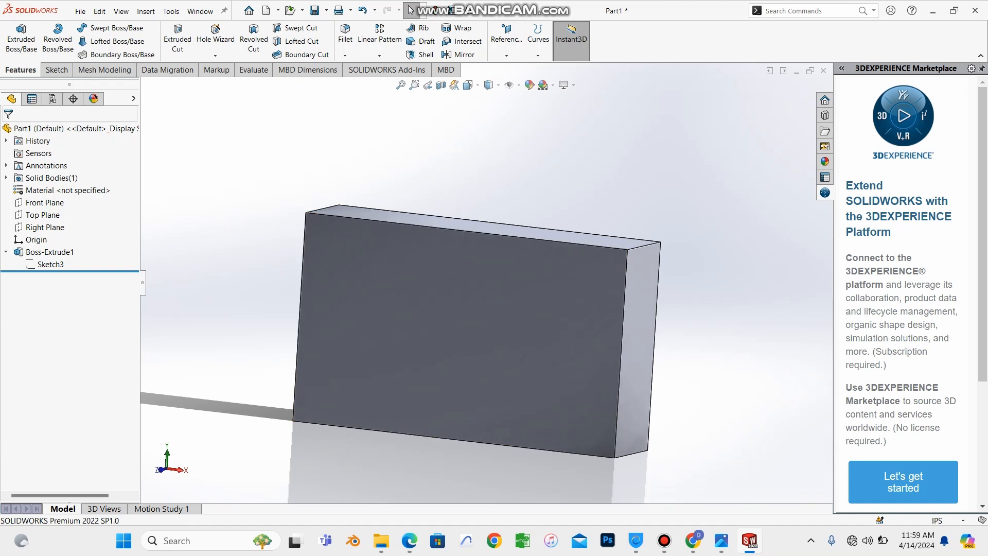
pyautogui.scroll(4, 530, 373)
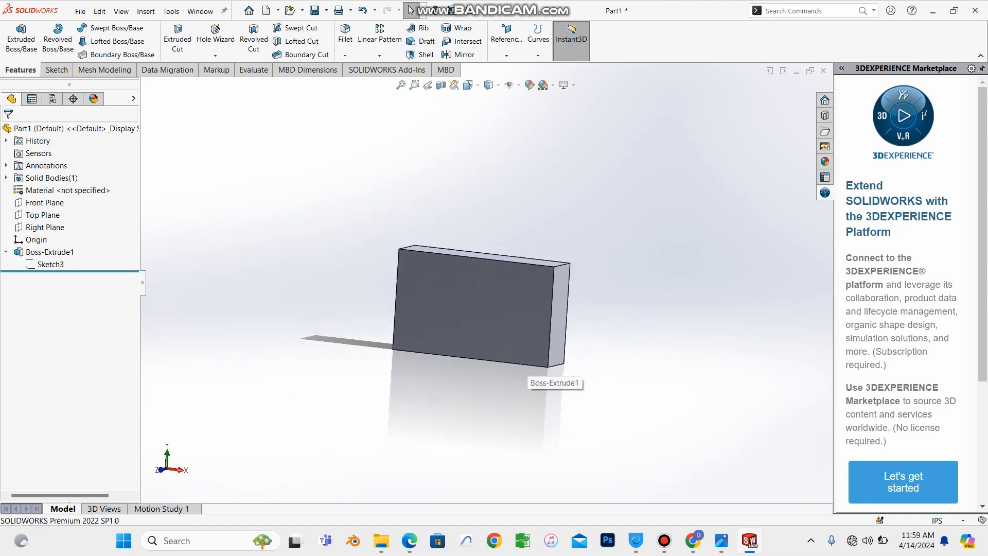
pyautogui.scroll(-5, 530, 373)
pyautogui.scroll(3, 486, 283)
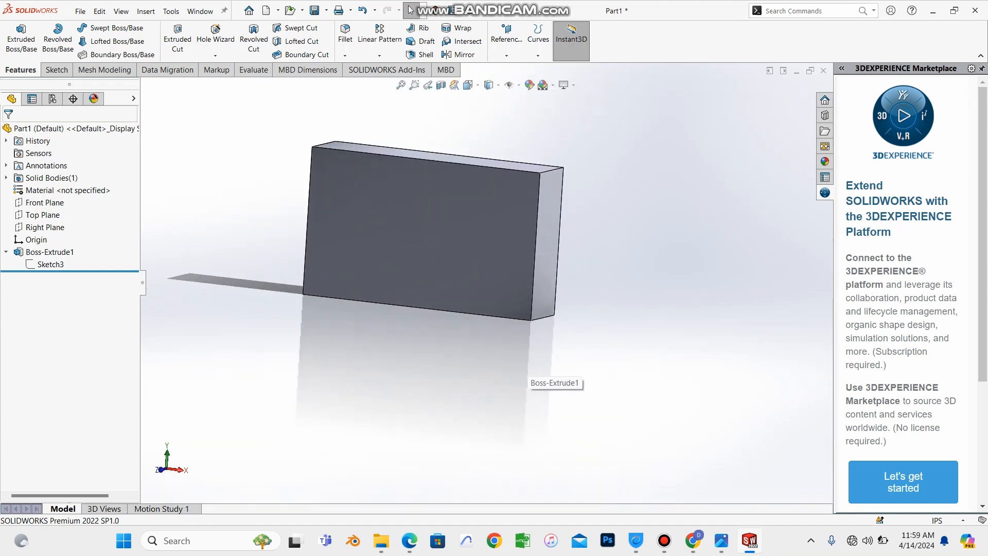
pyautogui.scroll(-2, 381, 152)
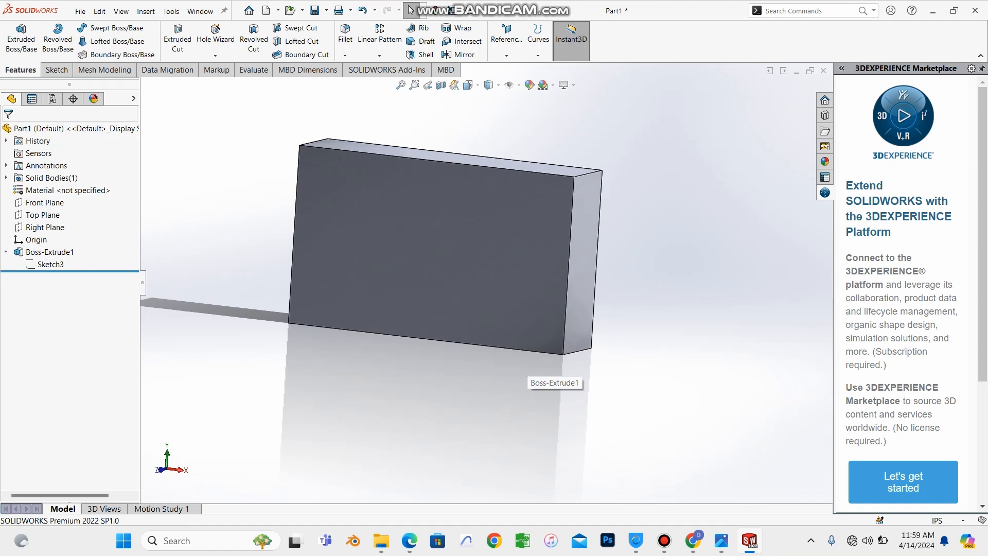
pyautogui.click(460, 244)
pyautogui.press('Escape')
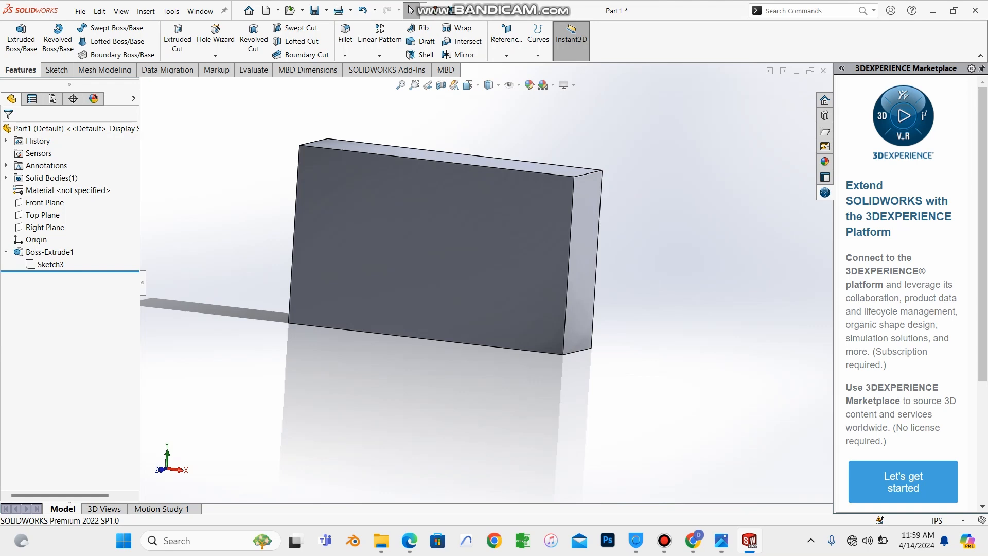
pyautogui.moveTo(463, 231); pyautogui.dragTo(396, 355, button='middle')
pyautogui.scroll(3, 487, 290)
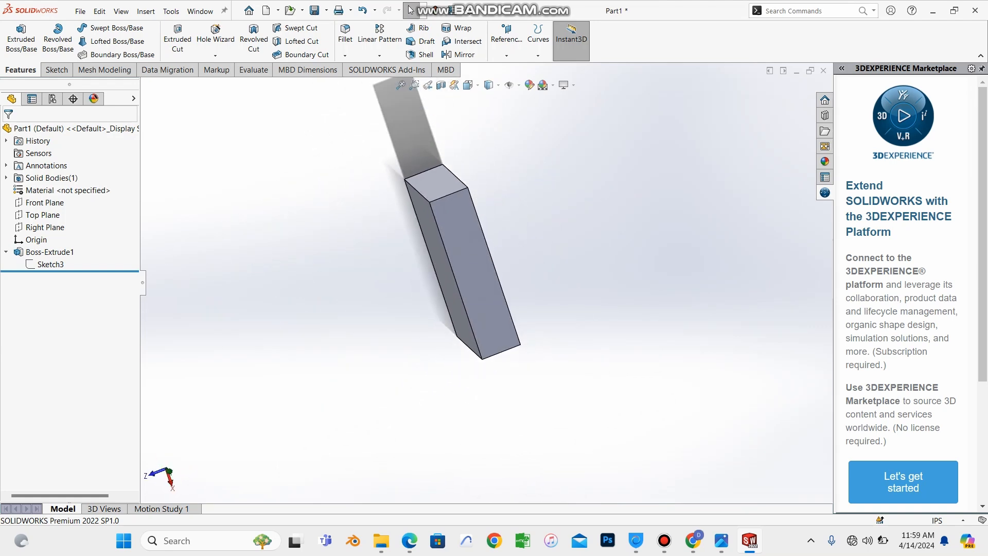
pyautogui.scroll(-8, 496, 178)
pyautogui.scroll(5, 487, 291)
pyautogui.moveTo(489, 474); pyautogui.dragTo(495, 441, button='middle')
pyautogui.scroll(-4, 495, 441)
pyautogui.scroll(5, 495, 442)
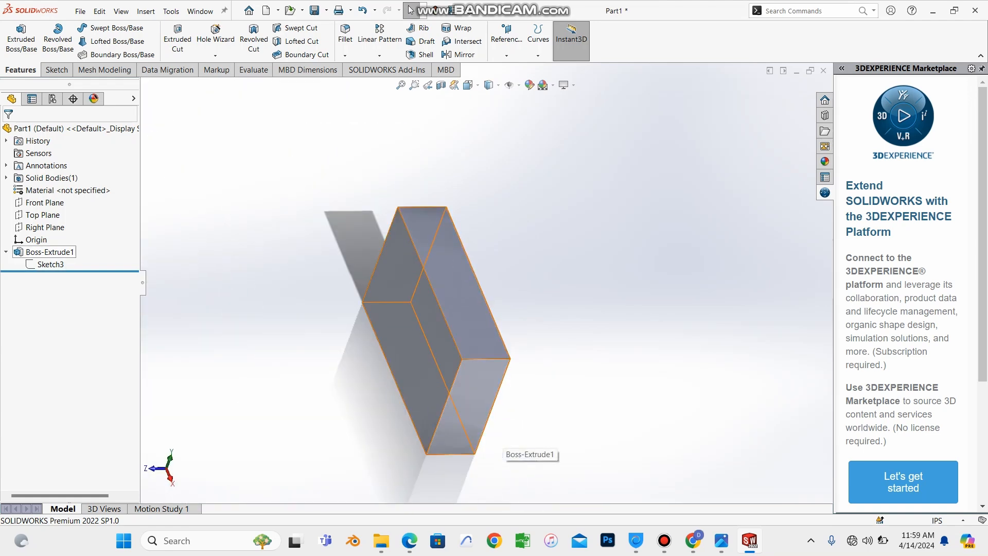
# - Delete the Boss-Extrude1 feature while keeping its absorbed rectangle sketch
pyautogui.click(32, 252)
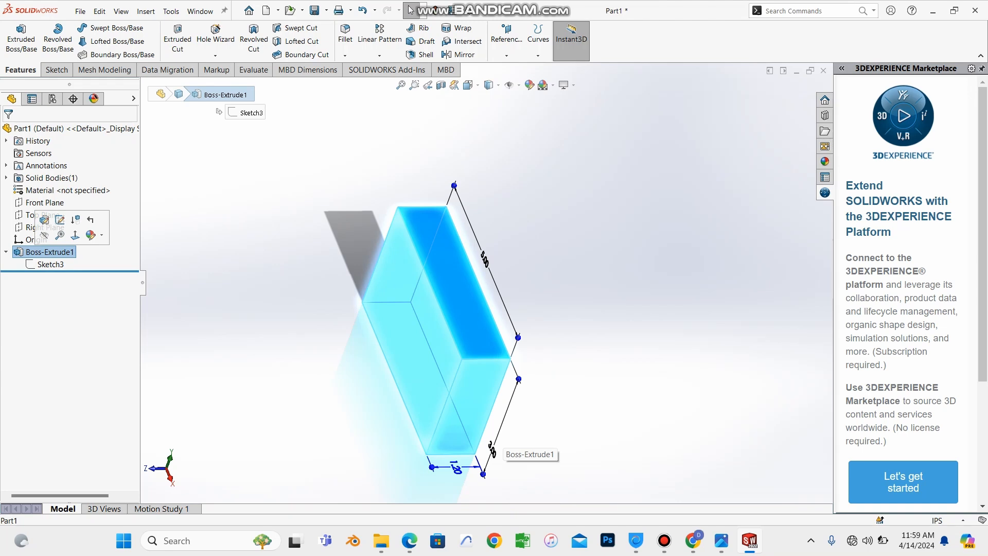
pyautogui.rightClick(34, 251)
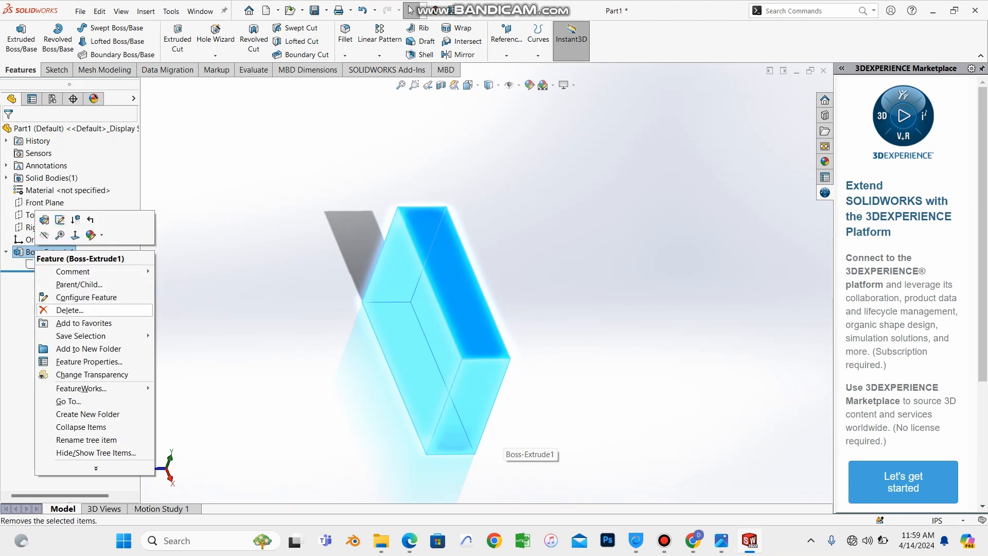
pyautogui.click(70, 310)
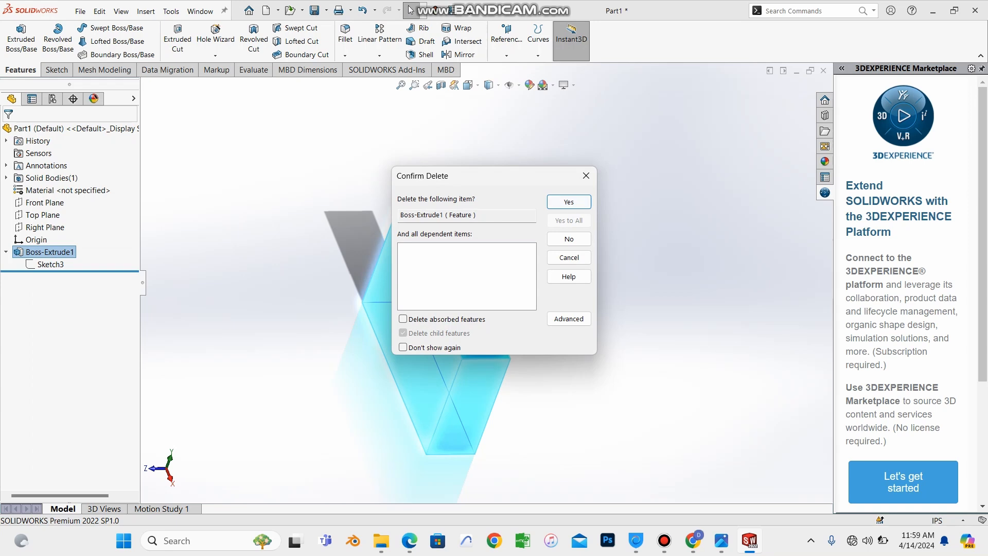
pyautogui.press('Return')
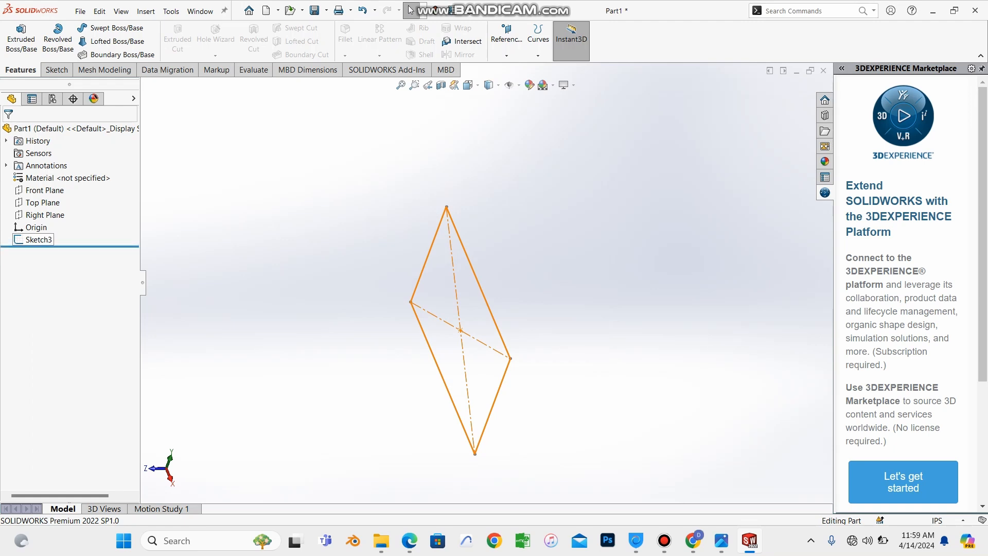
# - Start an Extruded Boss/Base from the rectangle sketch and flip its direction back and forth to compare both sides
pyautogui.click(39, 240)
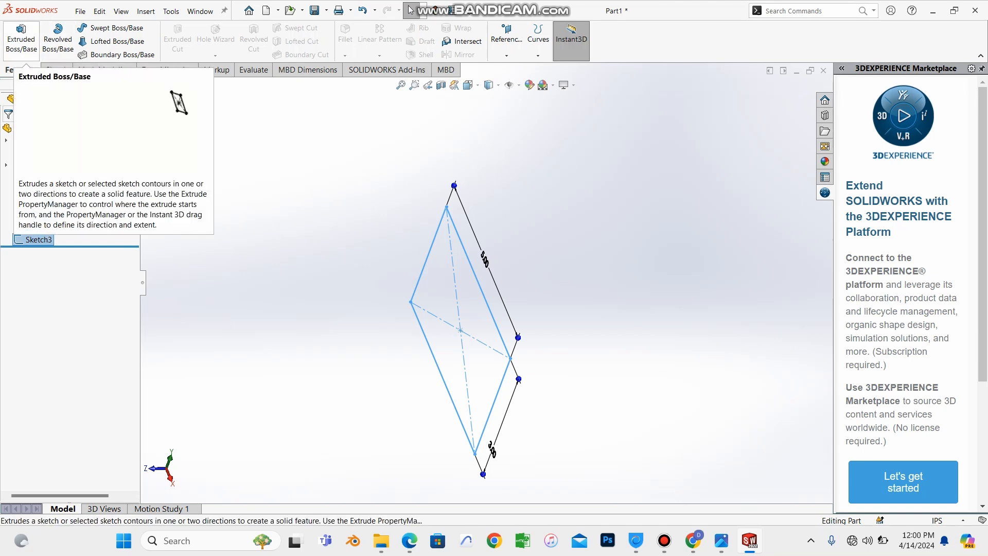
pyautogui.click(21, 39)
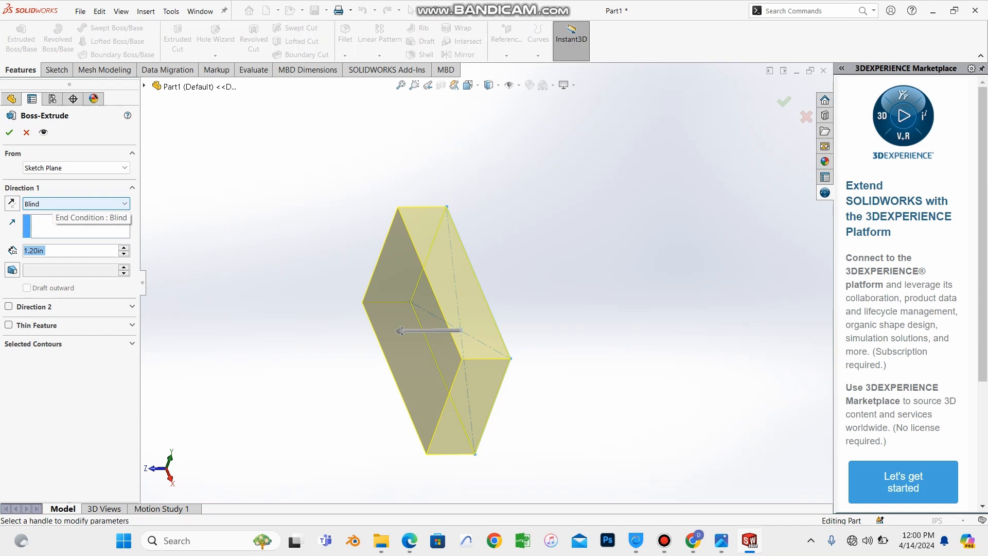
pyautogui.moveTo(464, 309); pyautogui.dragTo(417, 309, button='middle')
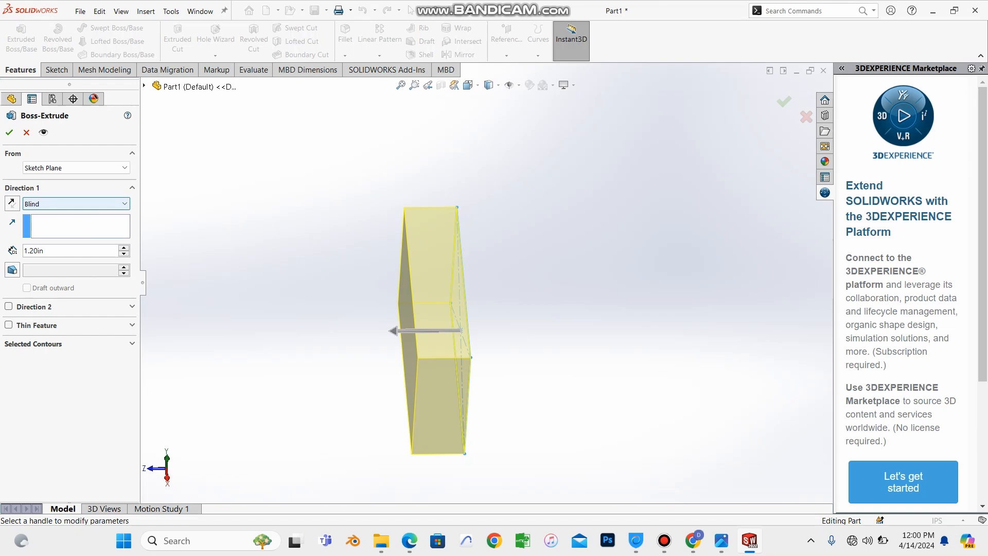
pyautogui.click(11, 203)
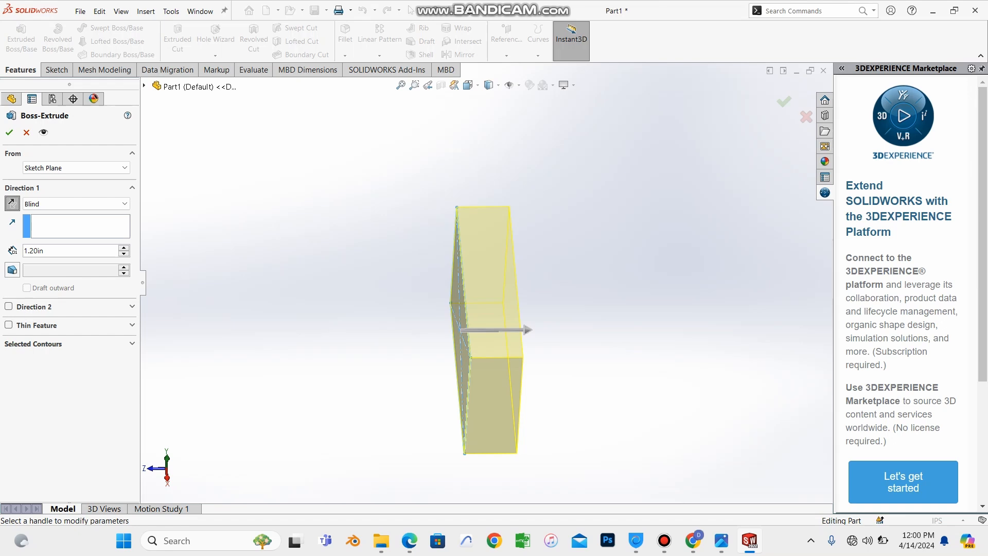
pyautogui.click(12, 203)
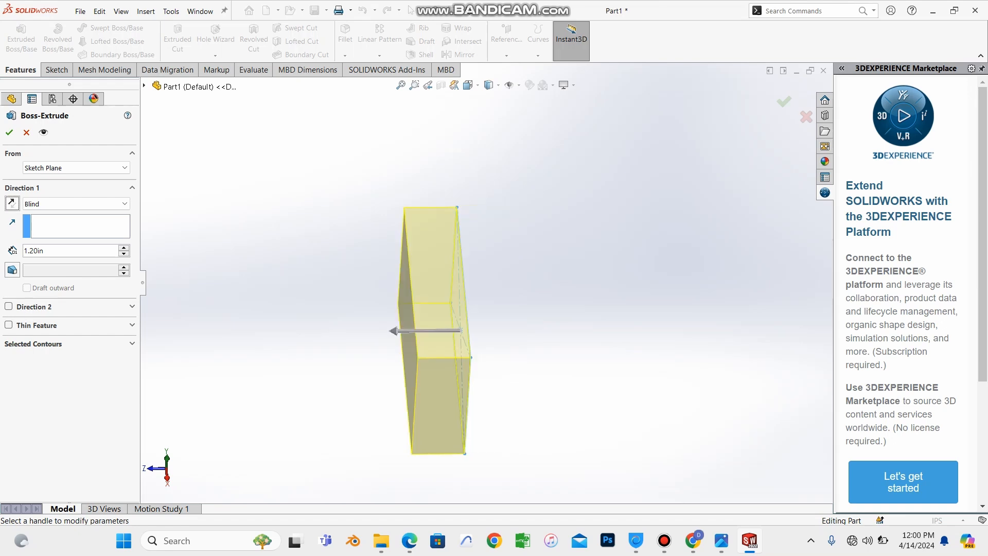
pyautogui.click(11, 204)
pyautogui.click(12, 203)
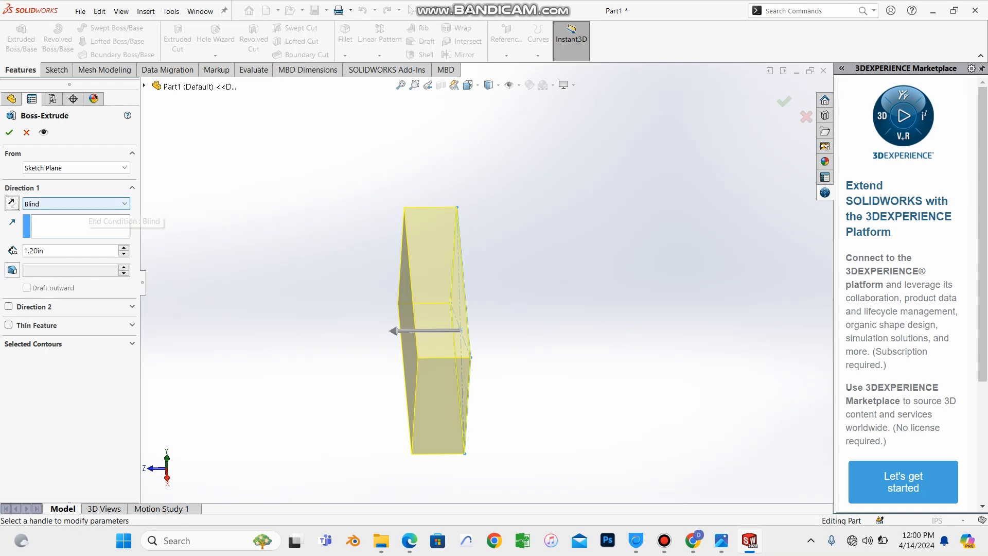
# - Set the extrusion's Direction 1 end condition to Mid Plane, comparing it once with Blind
pyautogui.click(77, 204)
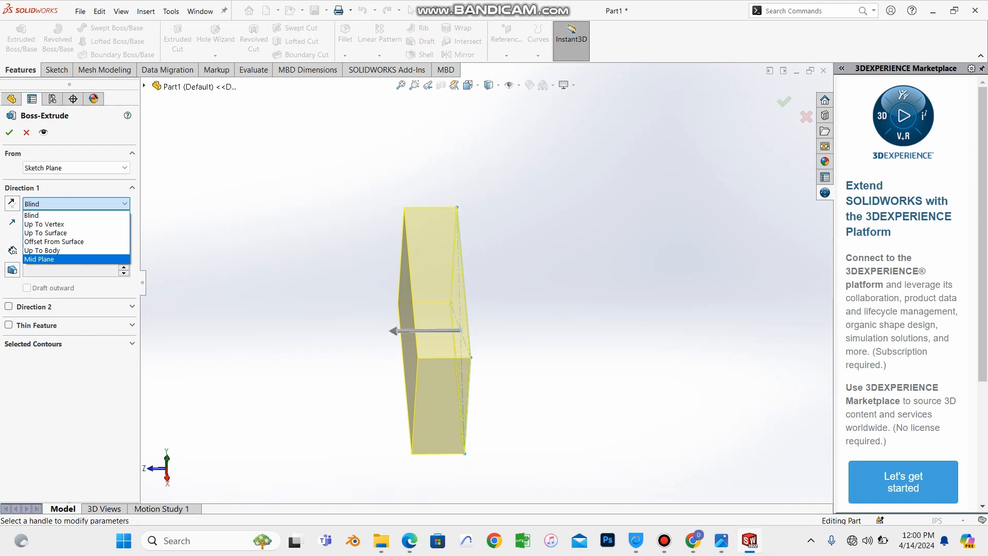
pyautogui.click(52, 259)
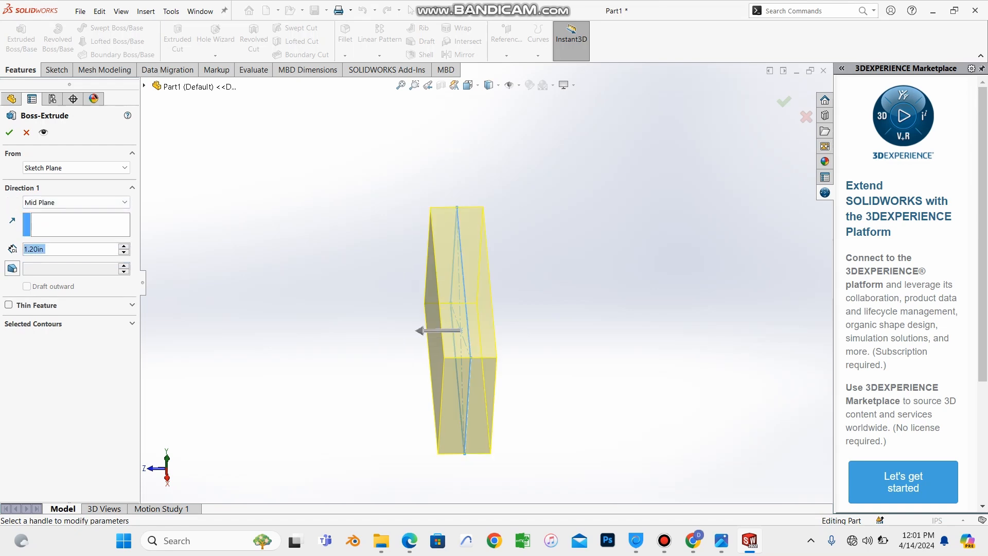
pyautogui.click(75, 203)
pyautogui.click(51, 213)
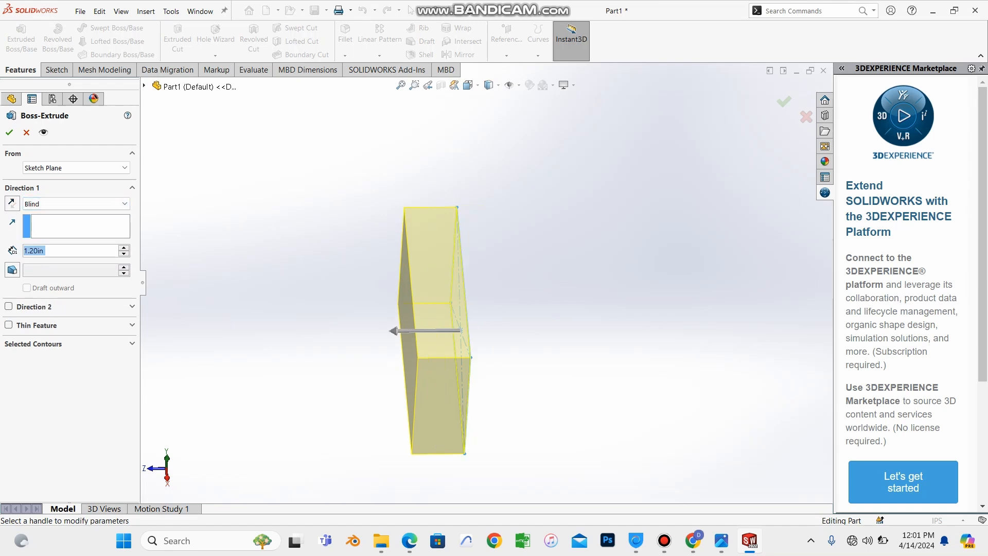
pyautogui.click(75, 204)
pyautogui.click(51, 259)
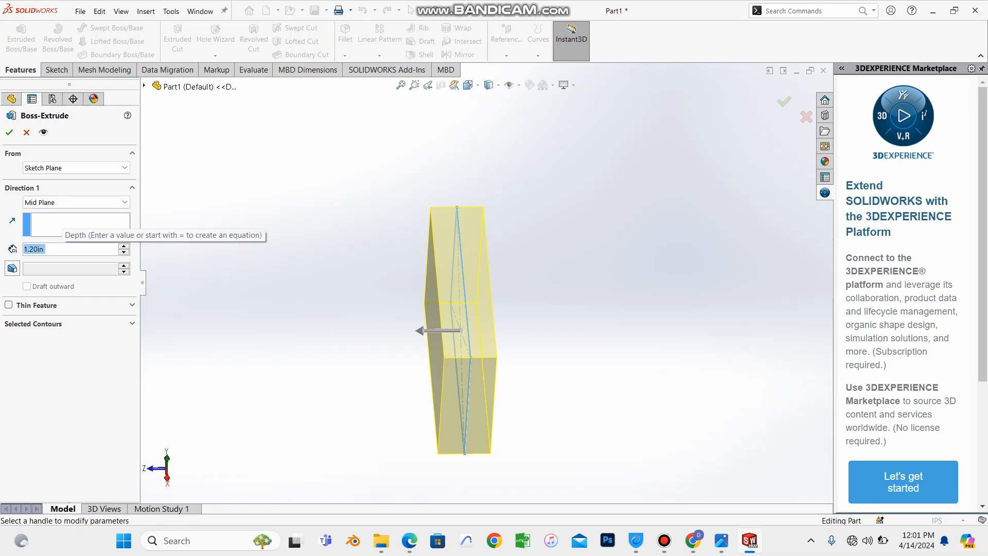
# - Try a 2 in depth for the Mid Plane extrusion and change it to 4 in
pyautogui.write('2')
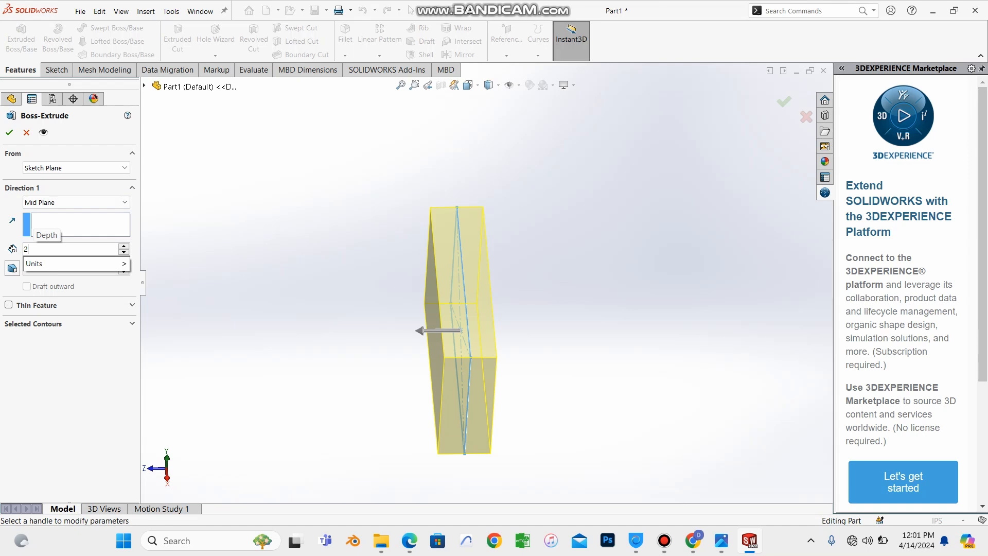
pyautogui.press('Return')
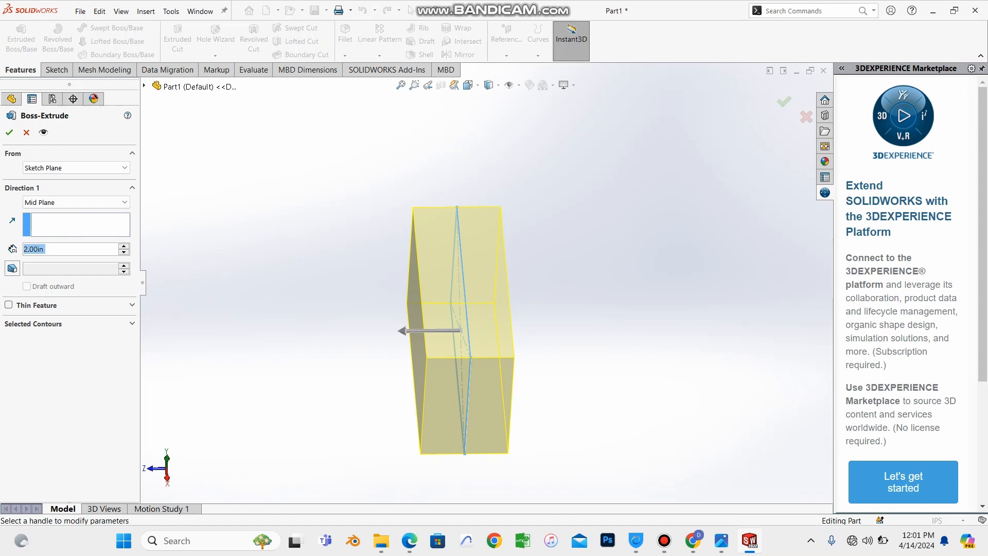
pyautogui.press('BackSpace')
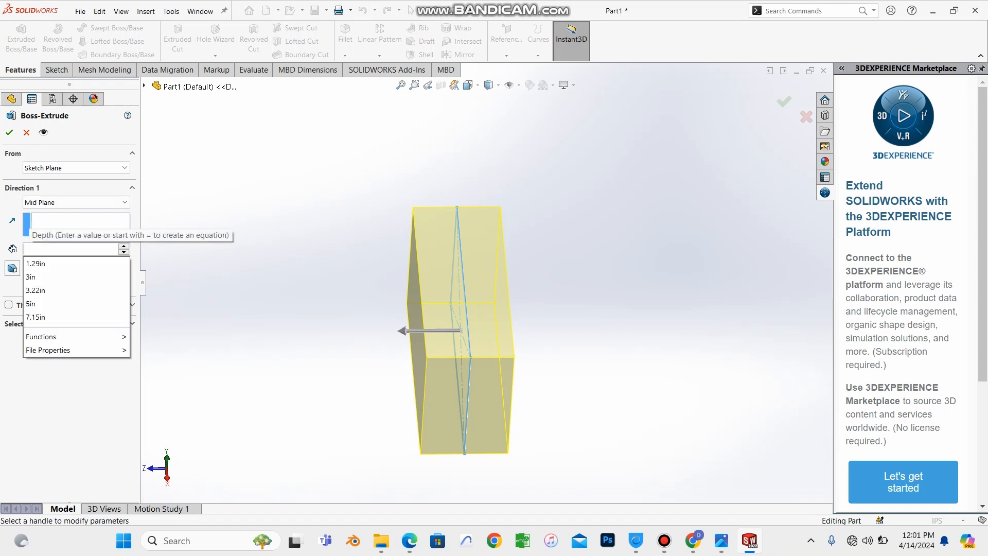
pyautogui.write('4')
pyautogui.press('Return')
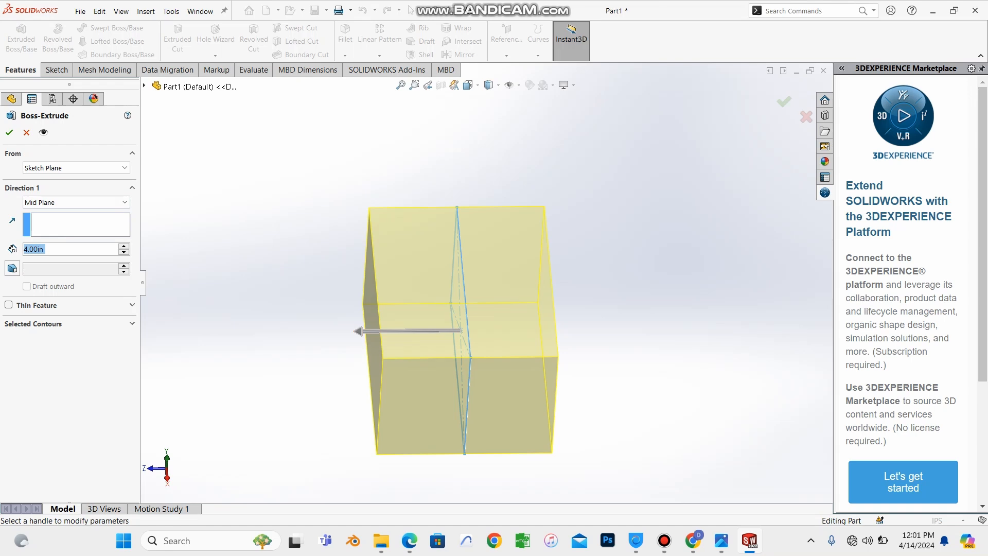
# - Switch the extrusion's end condition to Blind and back to Mid Plane to compare the two previews
pyautogui.click(76, 202)
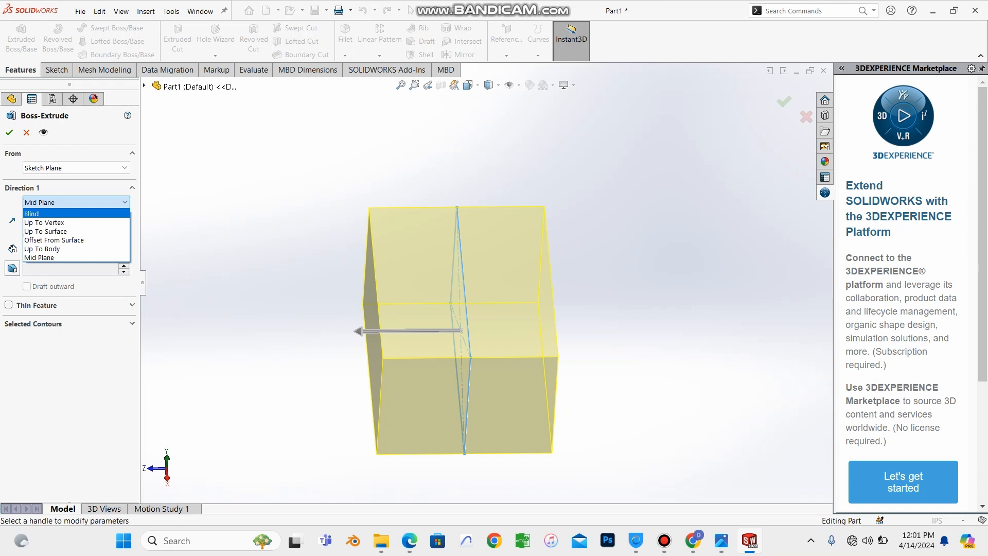
pyautogui.press('Return')
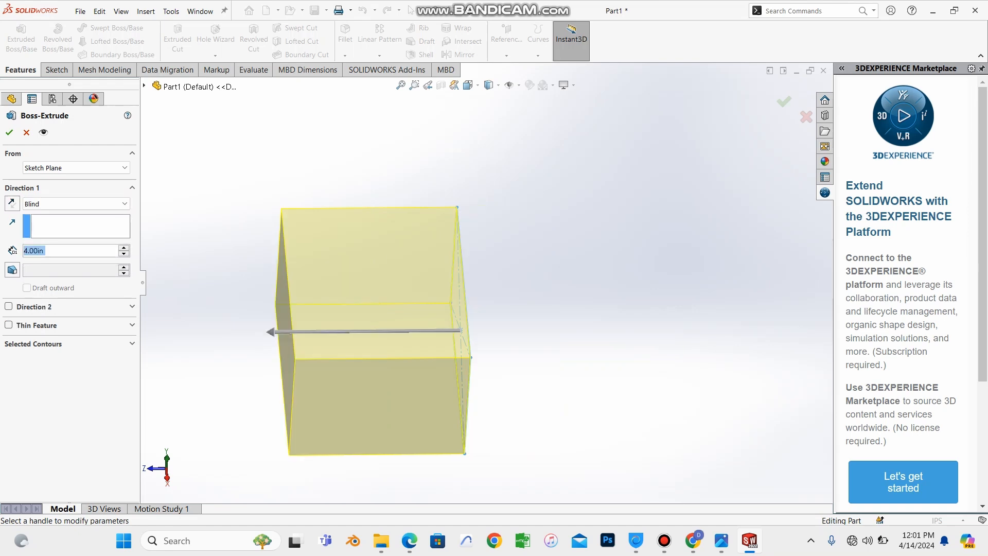
pyautogui.click(76, 203)
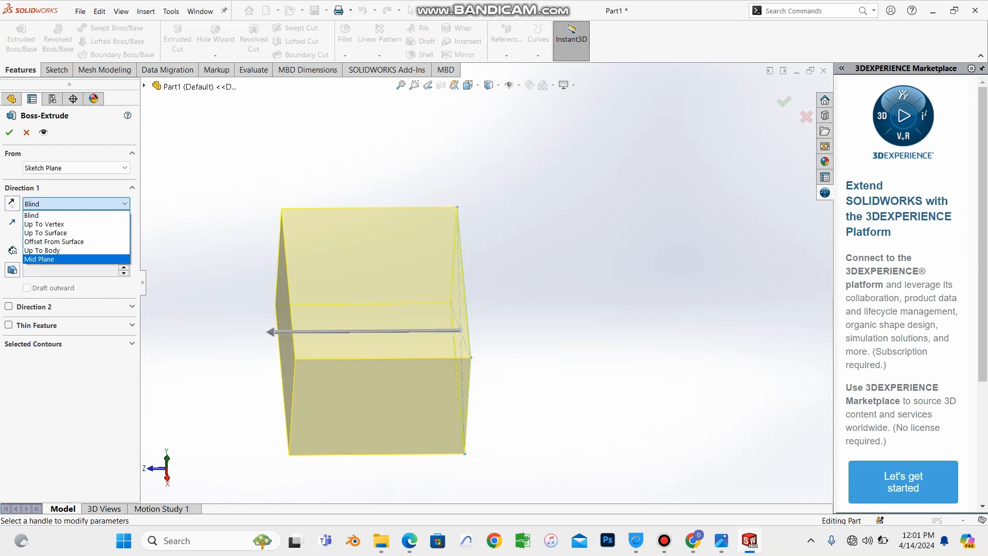
pyautogui.press('Return')
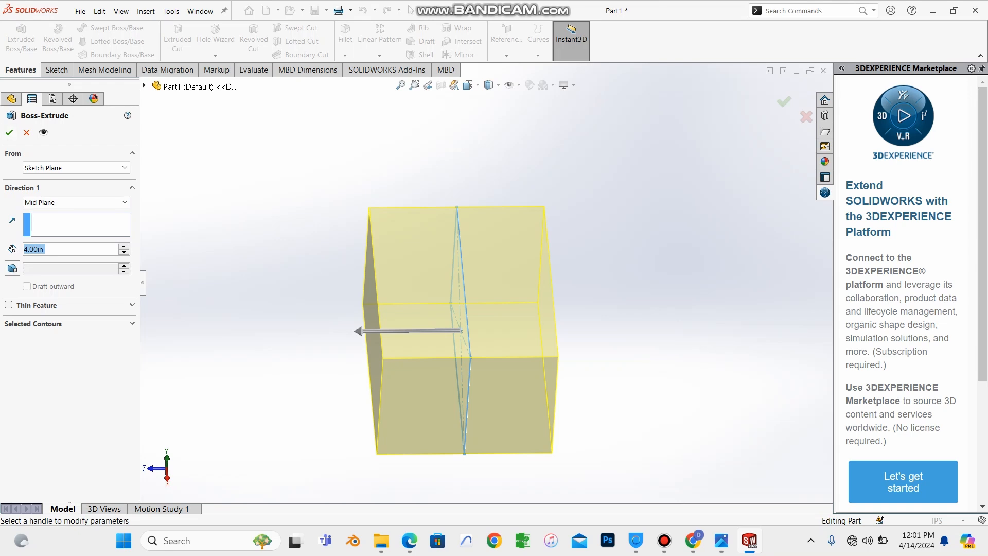
# - Extrude the rectangle sketch to a depth of 2 in with the Blind end condition
pyautogui.write('\\2')
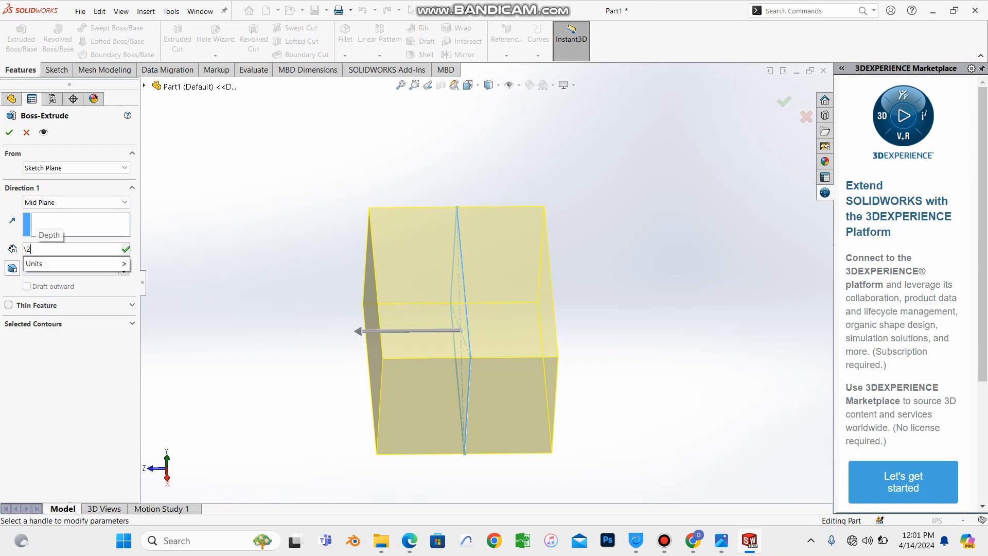
pyautogui.press('BackSpace')
pyautogui.press('BackSpace')
pyautogui.write('1')
pyautogui.press('BackSpace')
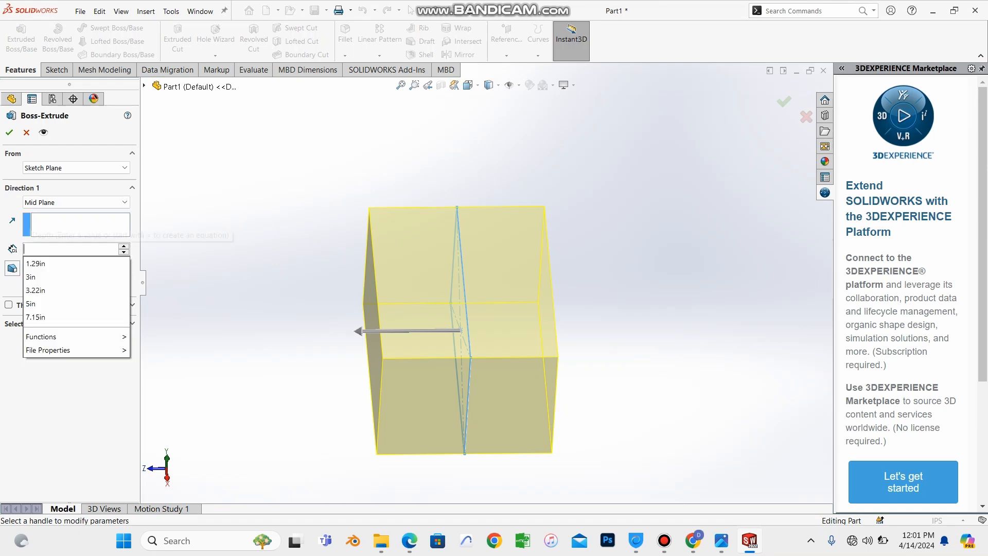
pyautogui.write('2')
pyautogui.click(75, 202)
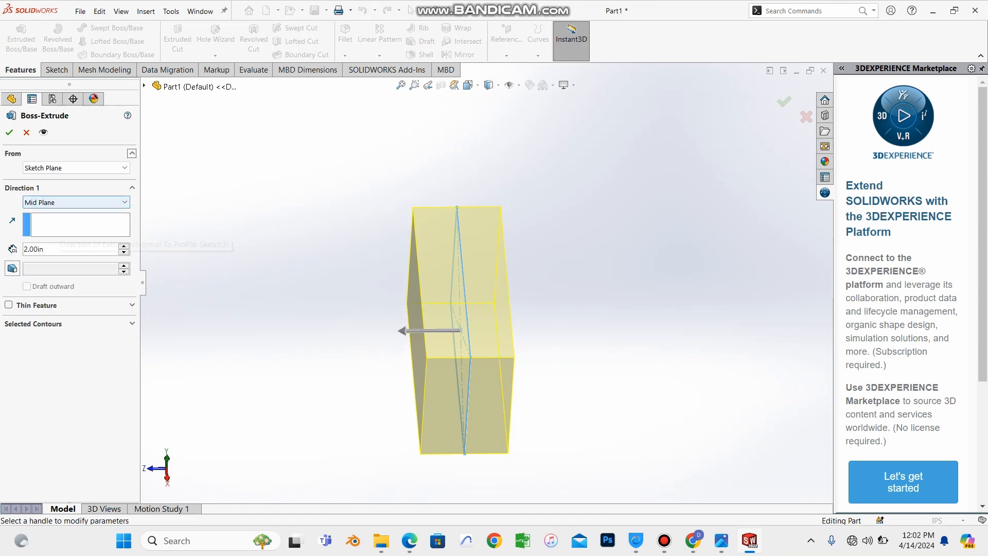
pyautogui.click(75, 201)
pyautogui.click(32, 213)
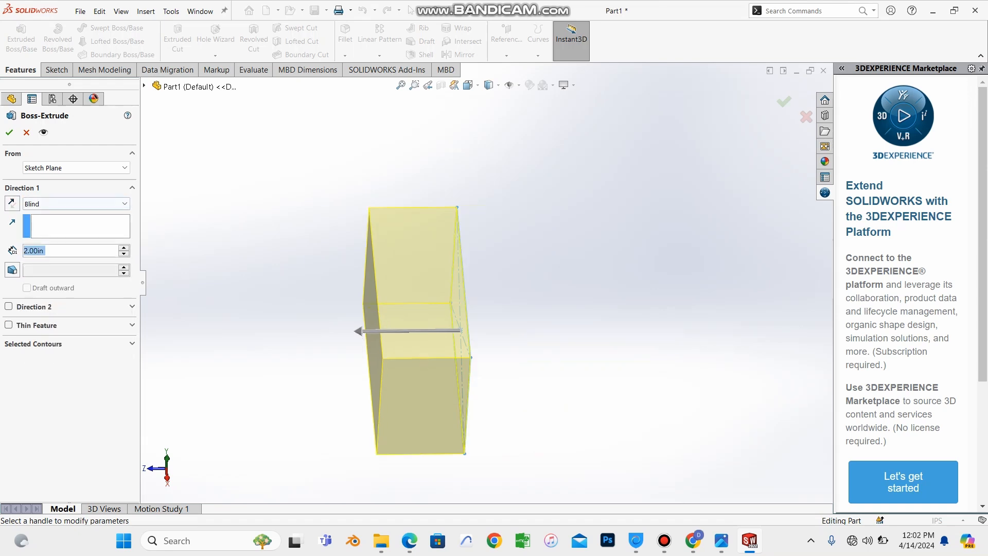
pyautogui.click(9, 132)
# - Examine the extruded block from several sides and distances, and clear the feature selection
pyautogui.moveTo(419, 283); pyautogui.dragTo(494, 304, button='middle')
pyautogui.moveTo(463, 375); pyautogui.dragTo(474, 386, button='middle')
pyautogui.scroll(4, 474, 388)
pyautogui.scroll(-5, 475, 388)
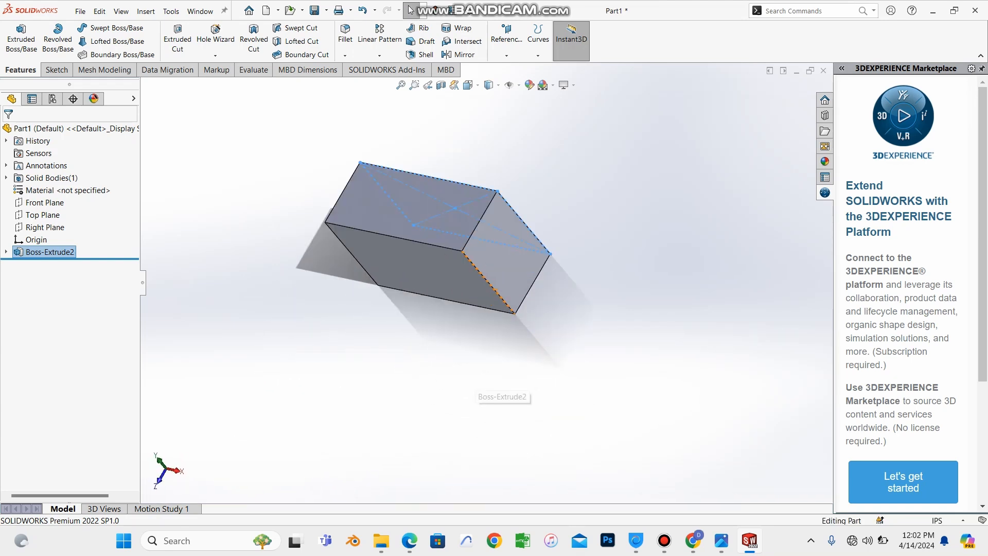
pyautogui.scroll(4, 474, 389)
pyautogui.moveTo(496, 263); pyautogui.dragTo(391, 309, button='middle')
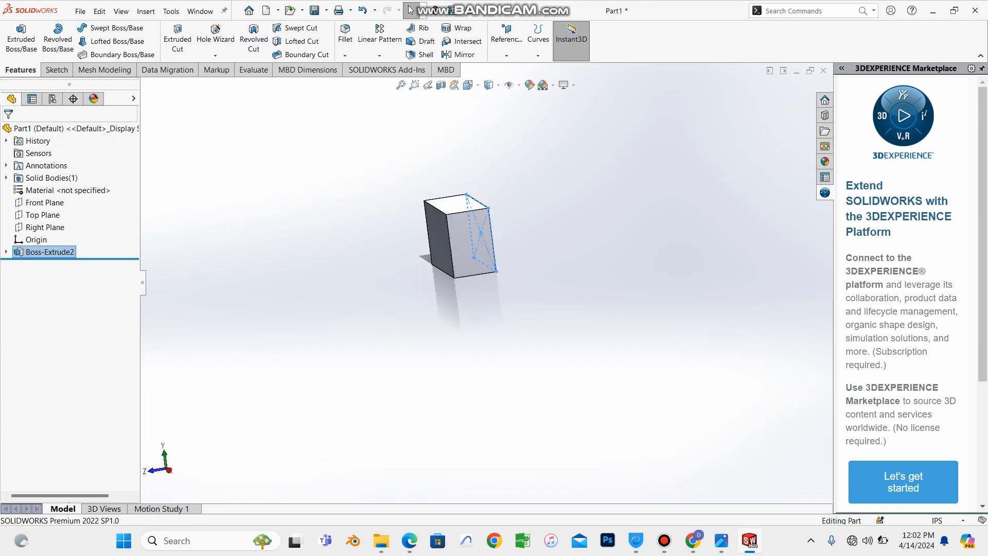
pyautogui.scroll(-5, 465, 208)
pyautogui.scroll(-2, 485, 302)
pyautogui.scroll(3, 488, 287)
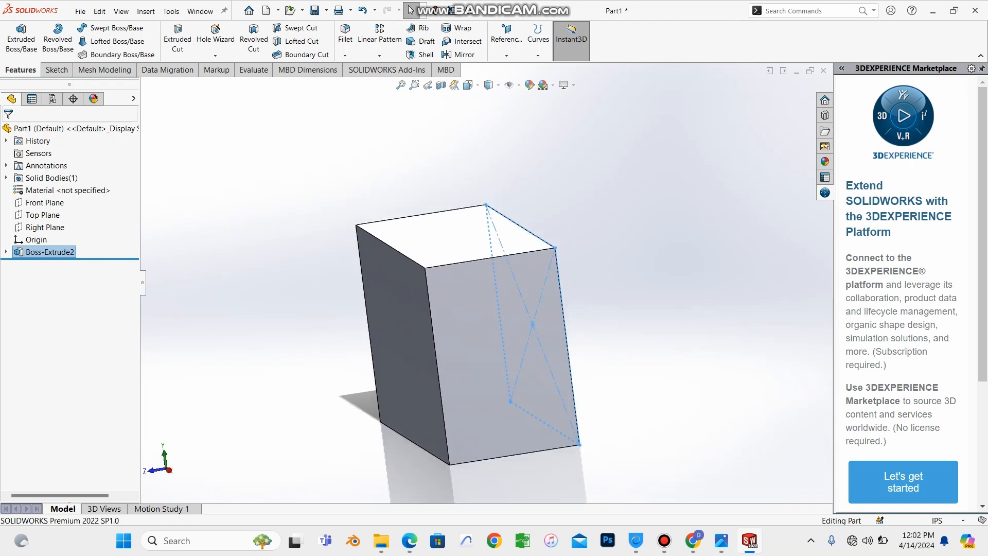
pyautogui.scroll(-1, 586, 337)
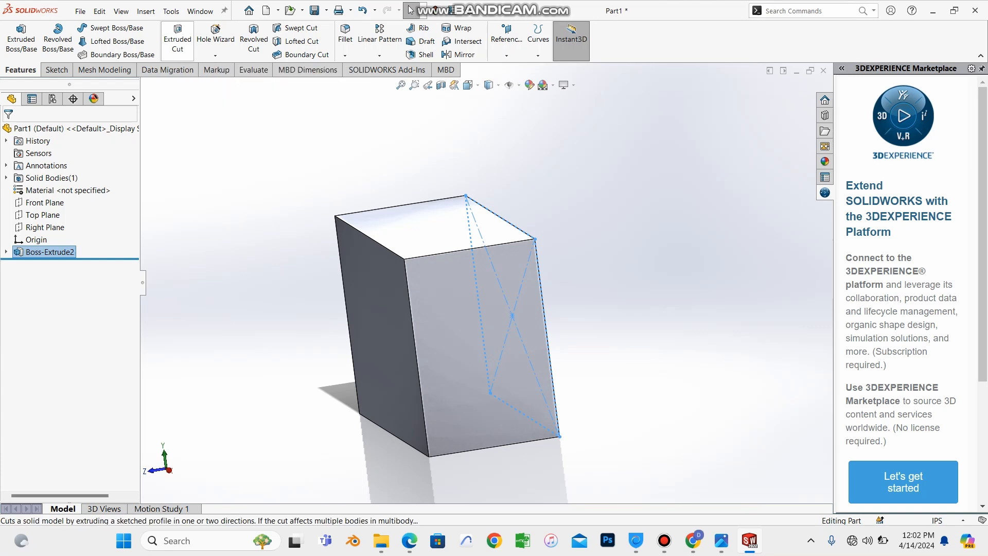
pyautogui.moveTo(381, 334); pyautogui.dragTo(298, 303, button='middle')
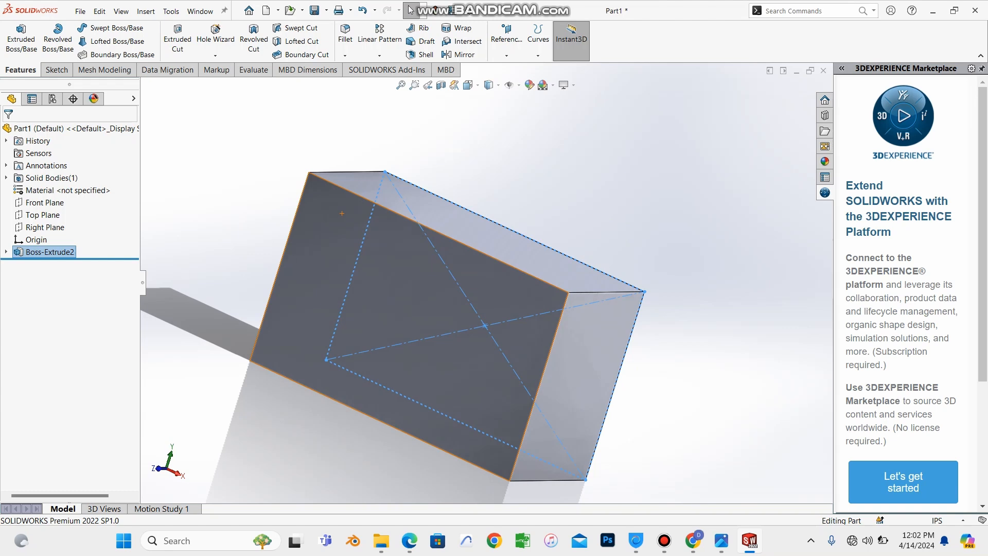
pyautogui.press('Escape')
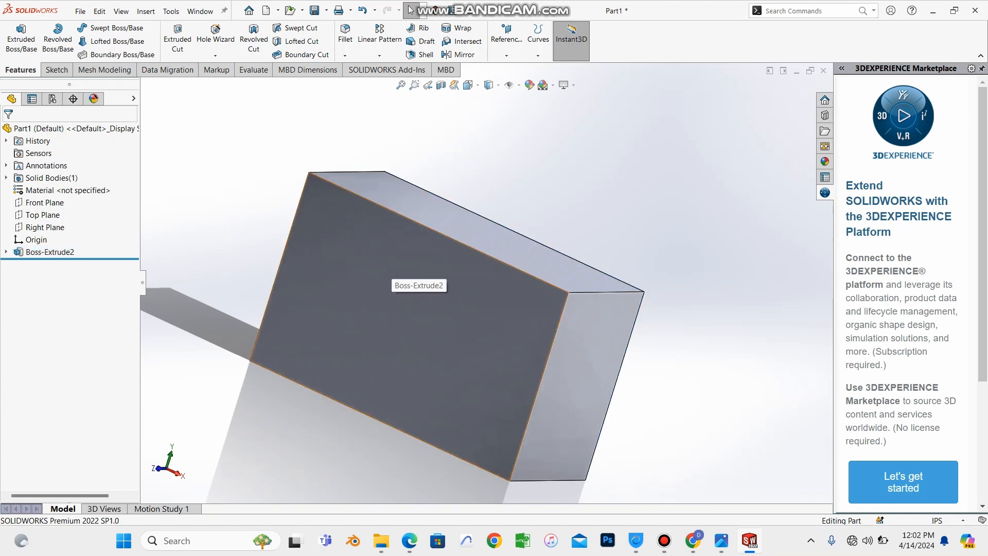
# - Start a sketch on the block's end face parallel to the Right Plane and draw a circle of about 0.39 in radius above the face's center
pyautogui.moveTo(386, 274); pyautogui.dragTo(438, 263, button='middle')
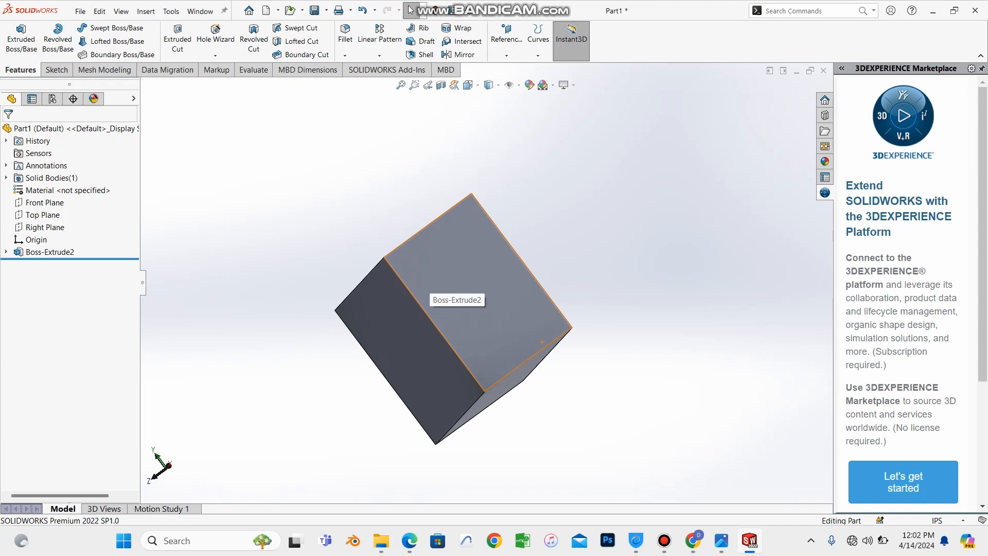
pyautogui.moveTo(429, 280); pyautogui.dragTo(500, 292, button='middle')
pyautogui.click(500, 291)
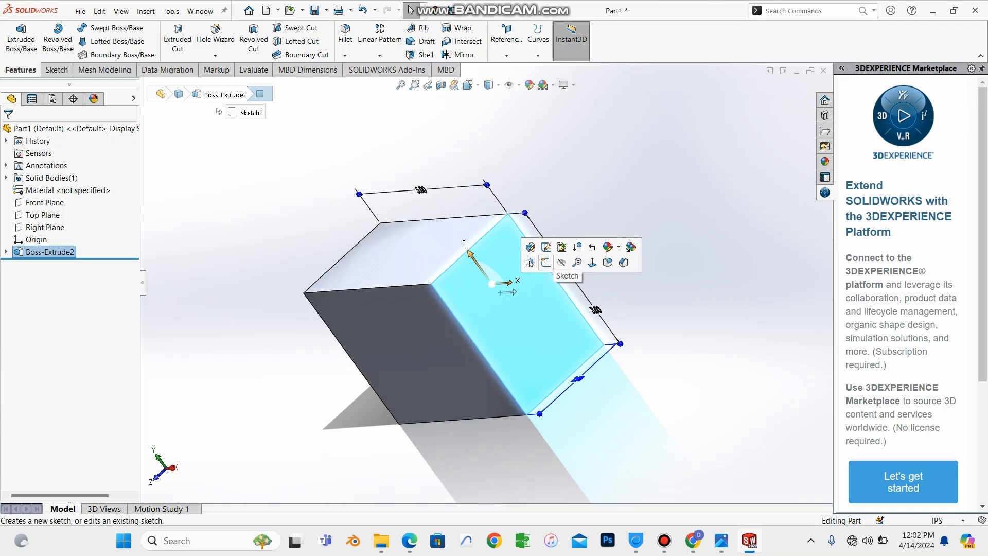
pyautogui.click(545, 263)
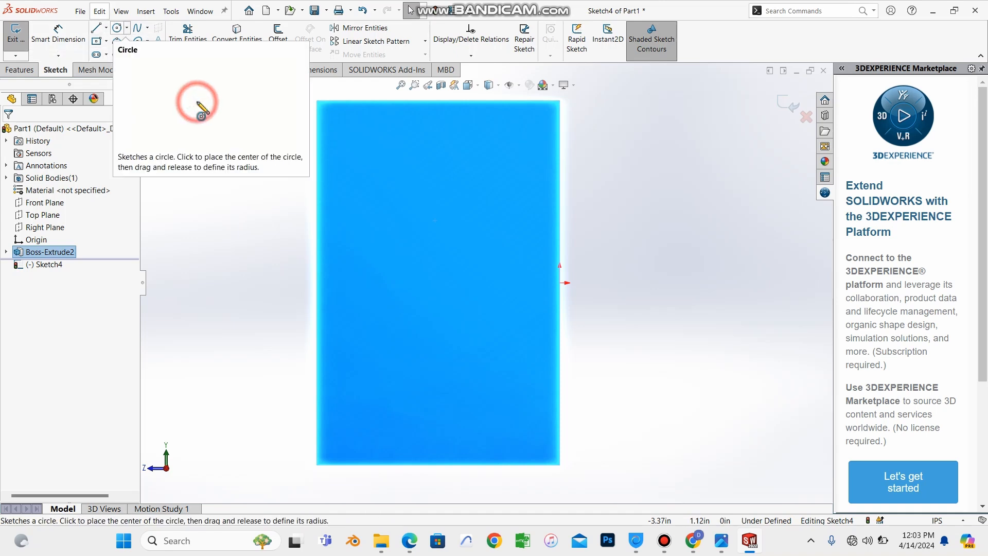
pyautogui.click(118, 27)
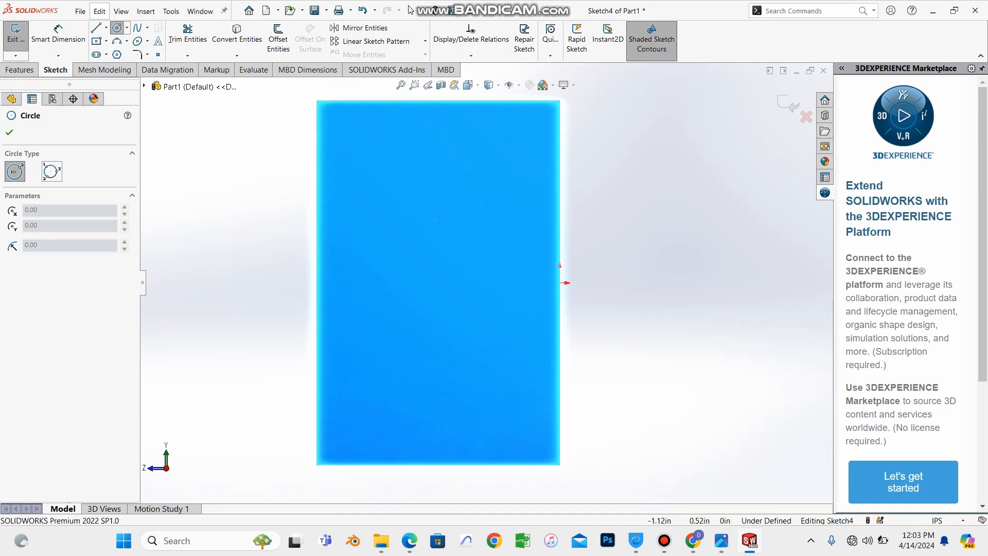
pyautogui.click(425, 228)
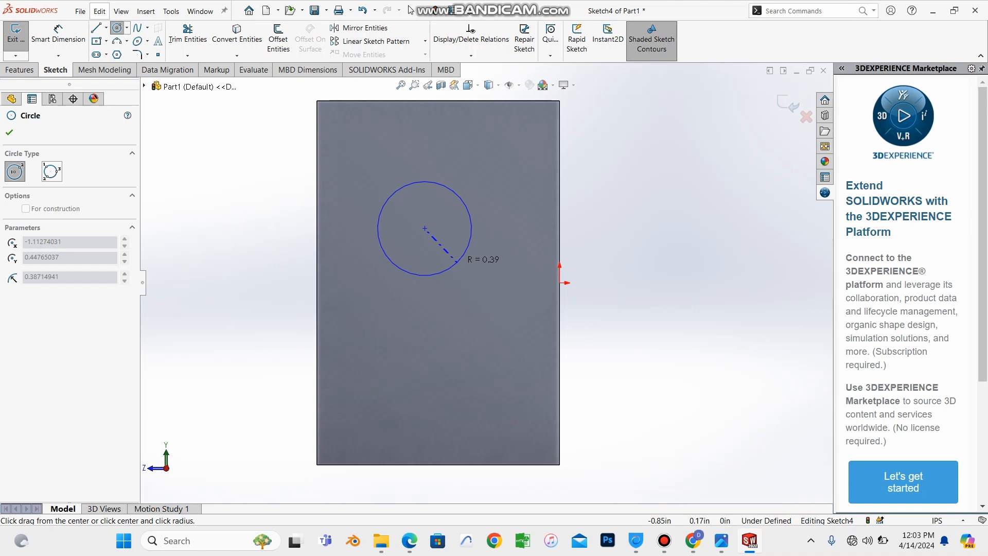
pyautogui.click(456, 262)
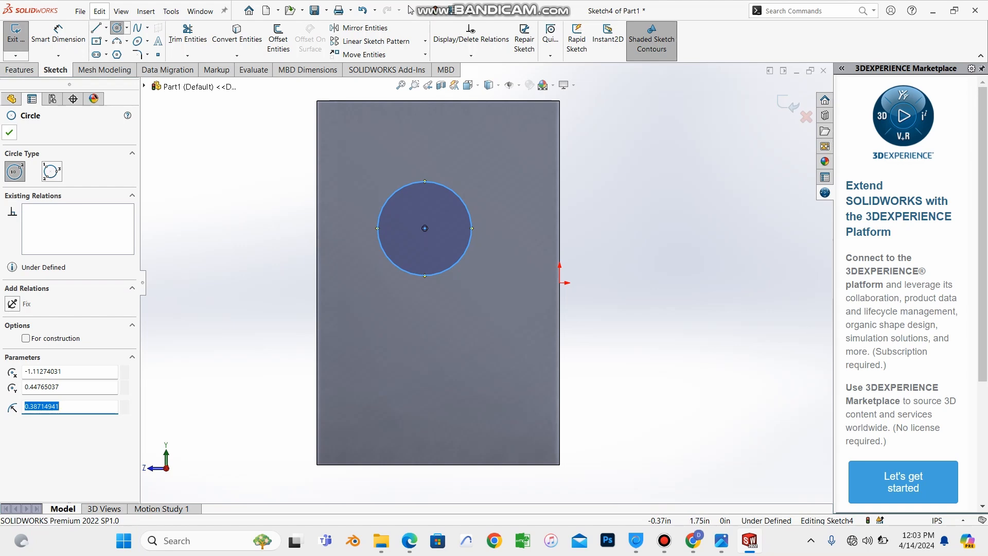
pyautogui.click(10, 132)
pyautogui.click(411, 10)
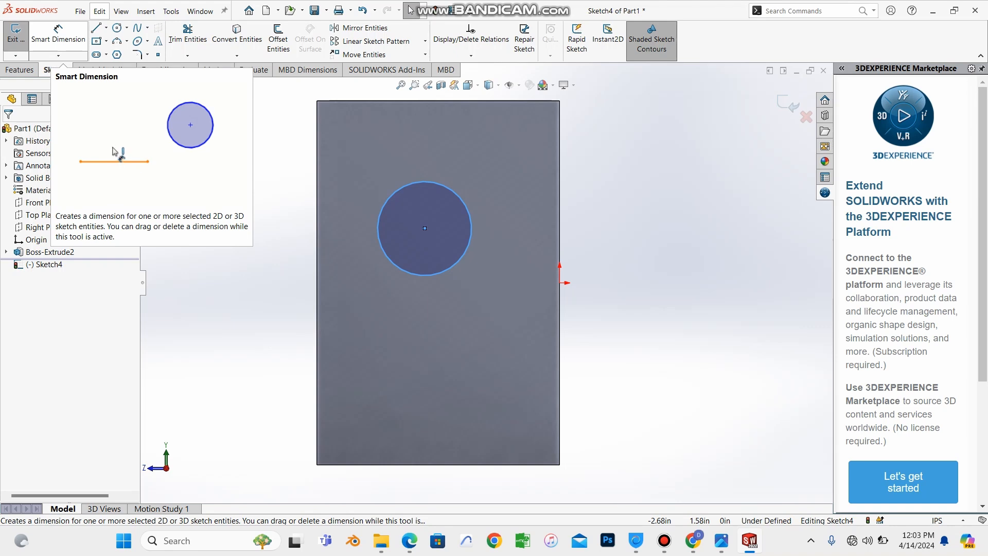
# - Dimension the circle's diameter to 0.3 in and exit the sketch
pyautogui.click(58, 34)
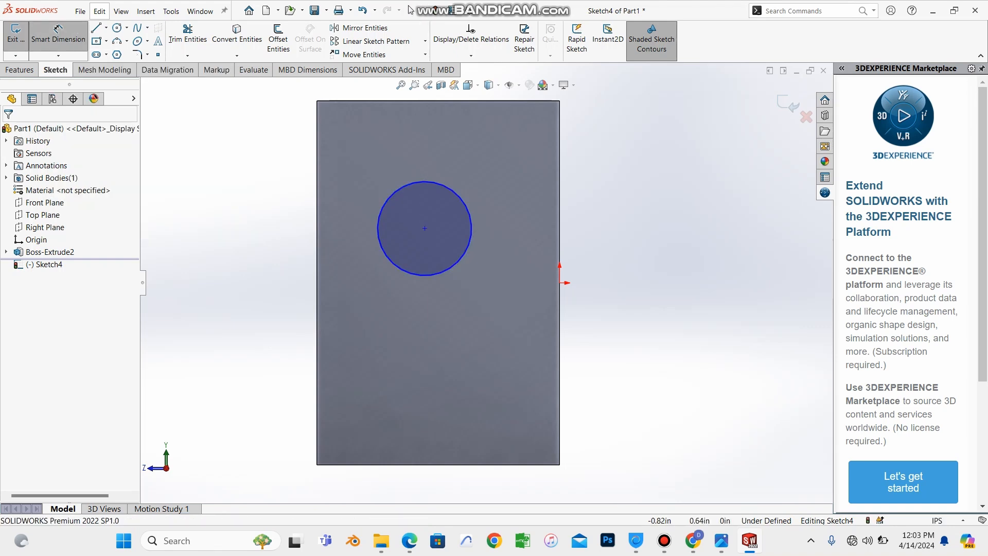
pyautogui.click(470, 216)
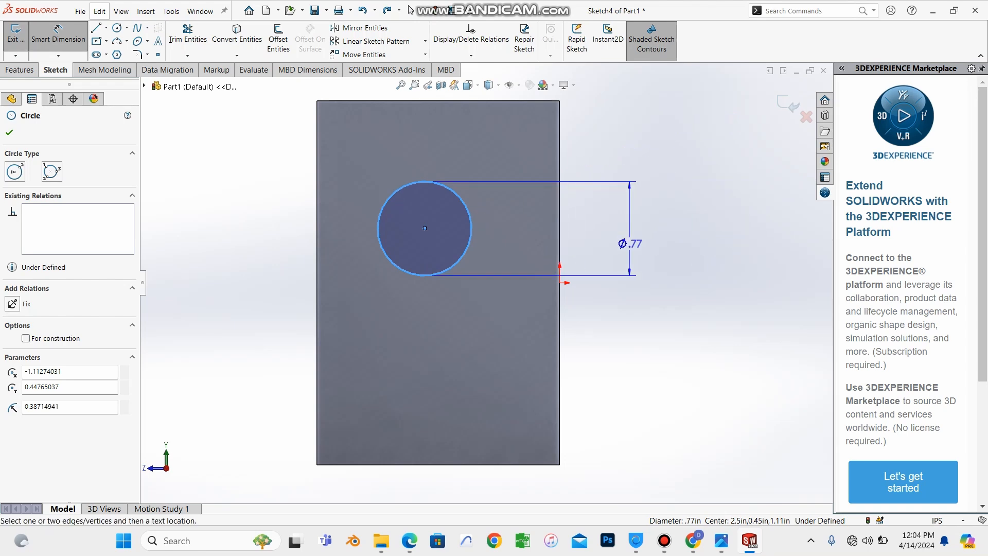
pyautogui.click(633, 241)
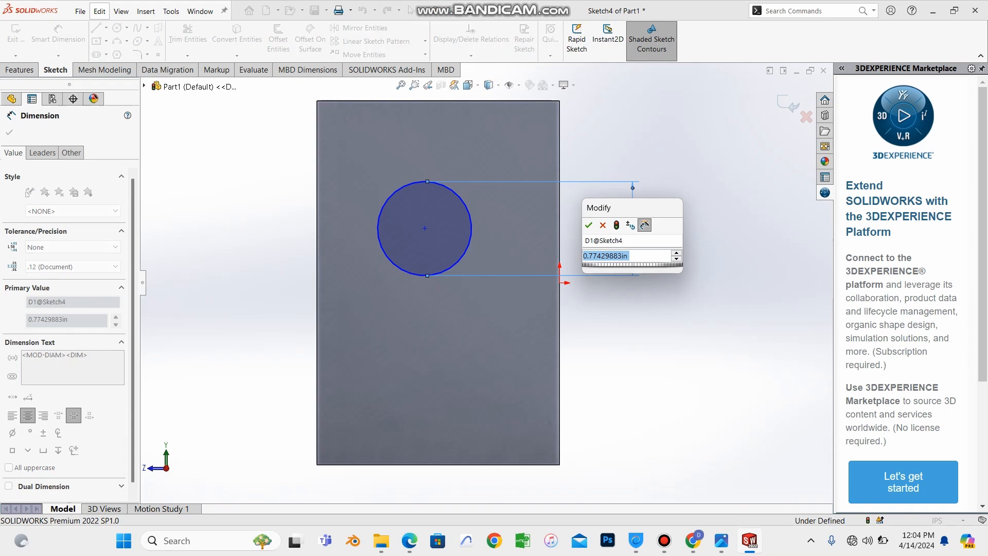
pyautogui.write('=')
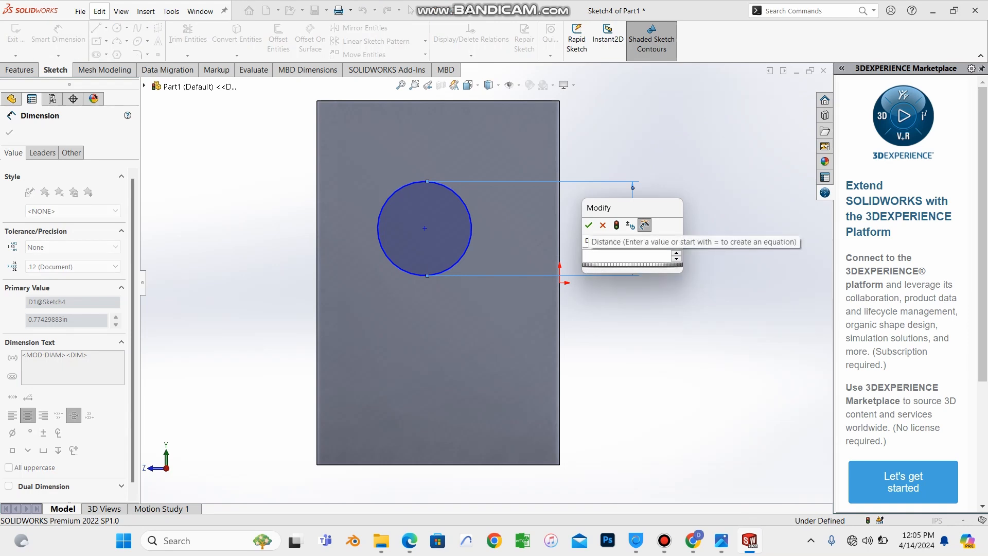
pyautogui.press('BackSpace')
pyautogui.write('0.3')
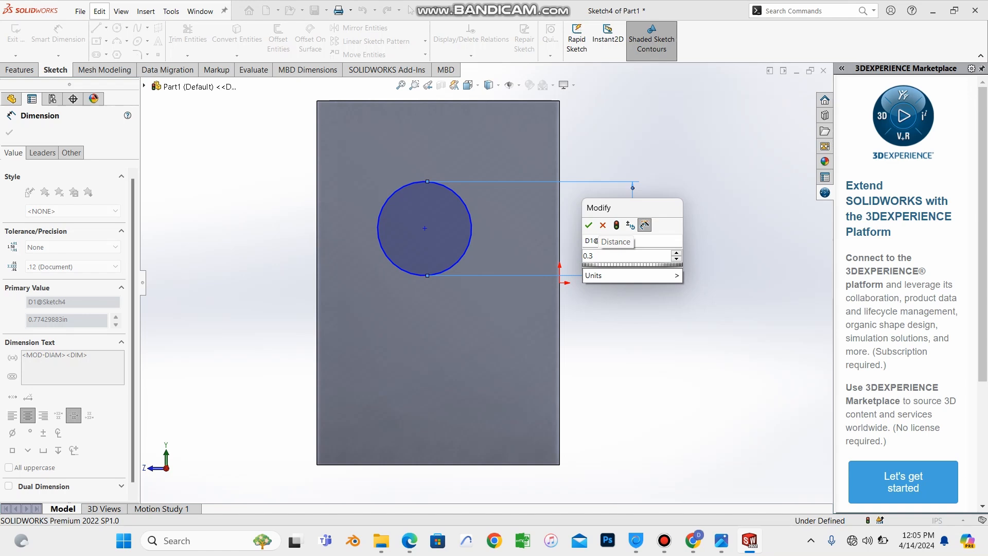
pyautogui.press('Return')
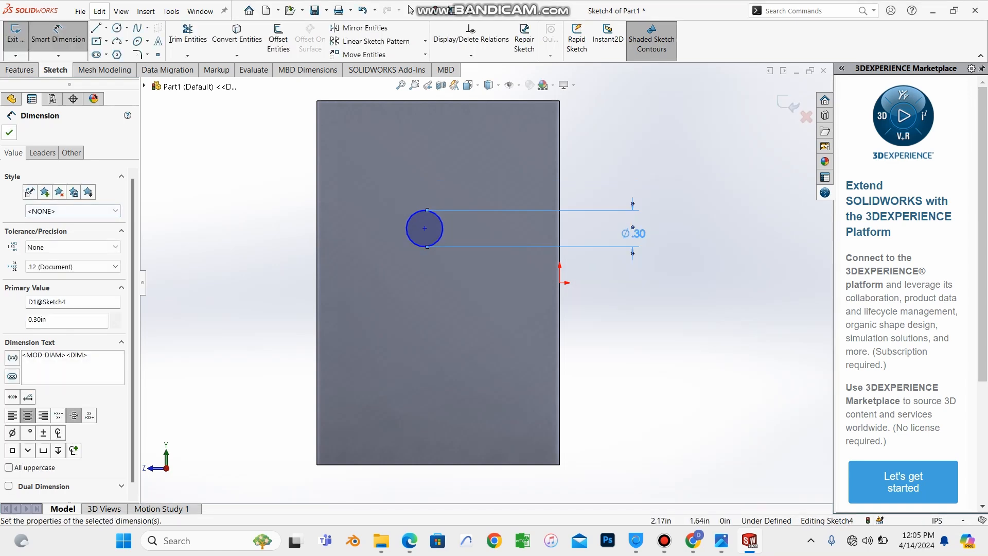
pyautogui.click(410, 10)
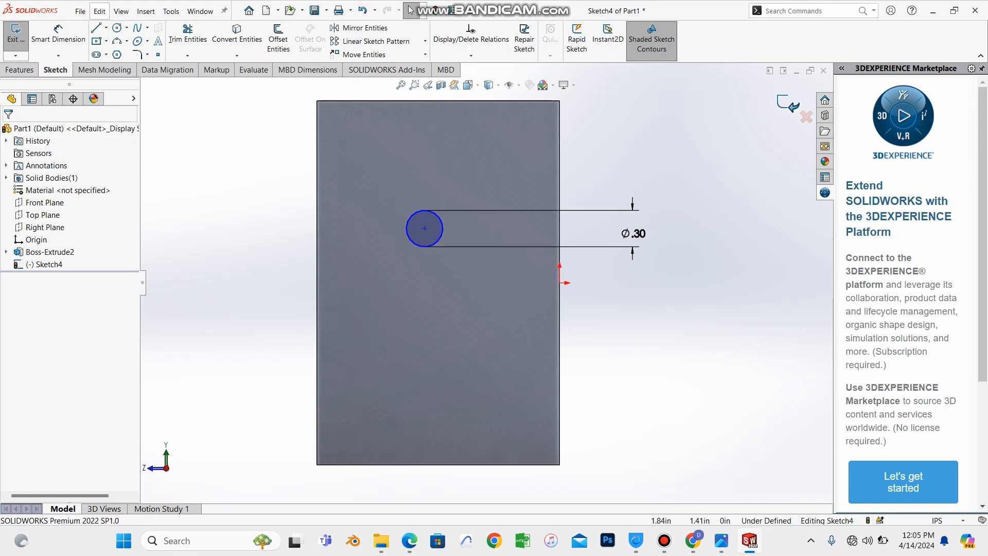
pyautogui.click(787, 104)
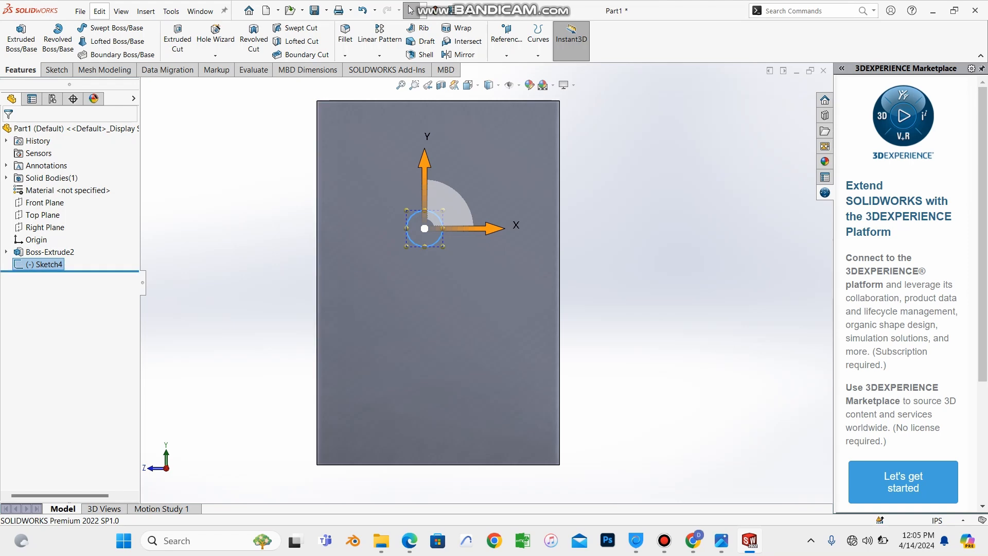
pyautogui.press('Escape')
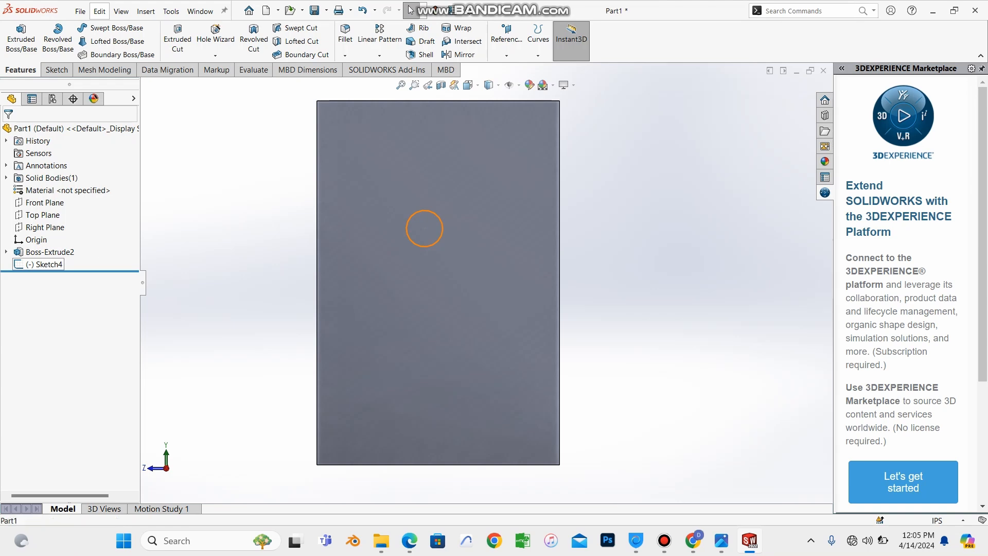
# - Start an Extruded Cut from the circle sketch on the end face and set its Blind depth to 5 in
pyautogui.click(424, 210)
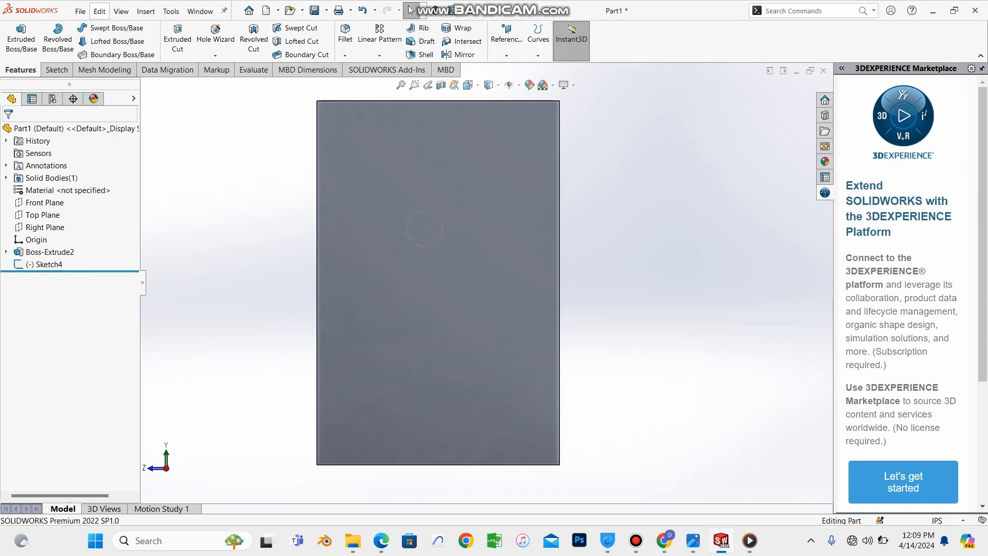
pyautogui.click(437, 241)
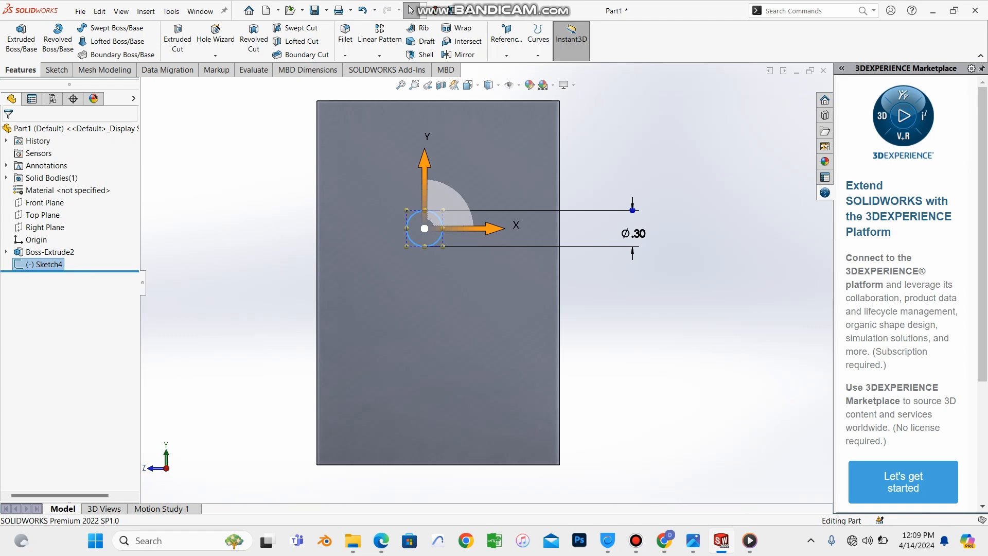
pyautogui.moveTo(205, 280); pyautogui.dragTo(293, 311, button='middle')
pyautogui.scroll(-1, 293, 312)
pyautogui.scroll(3, 486, 282)
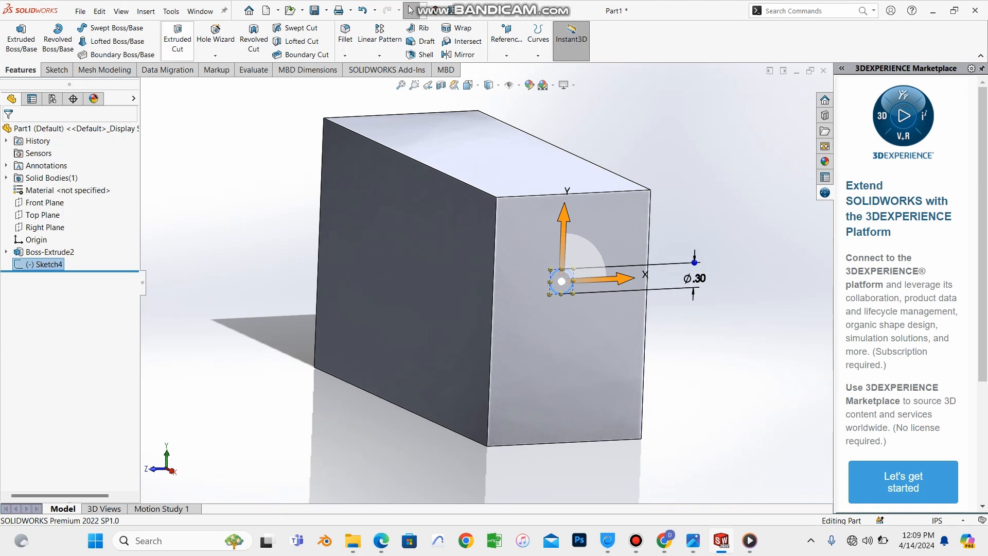
pyautogui.click(177, 38)
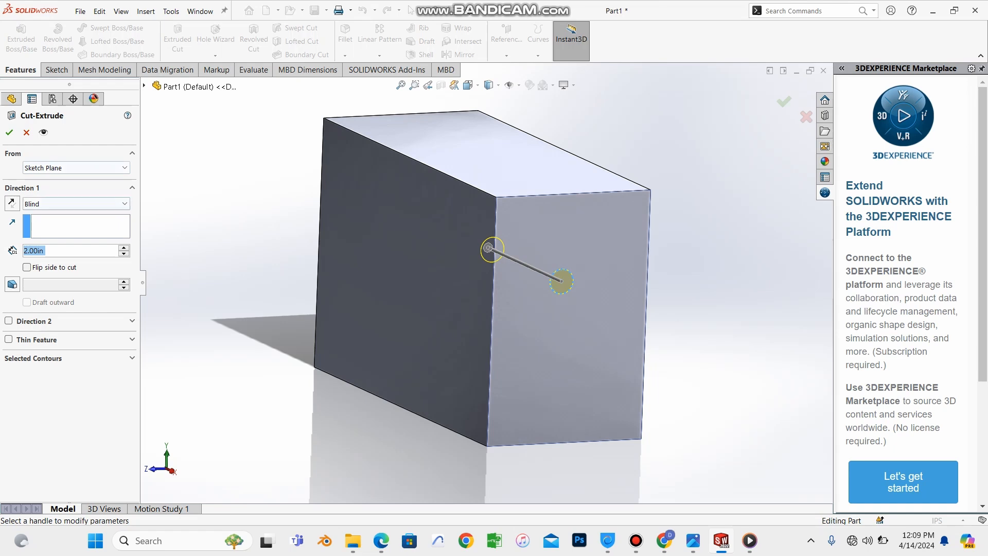
pyautogui.moveTo(486, 283); pyautogui.dragTo(575, 282, button='middle')
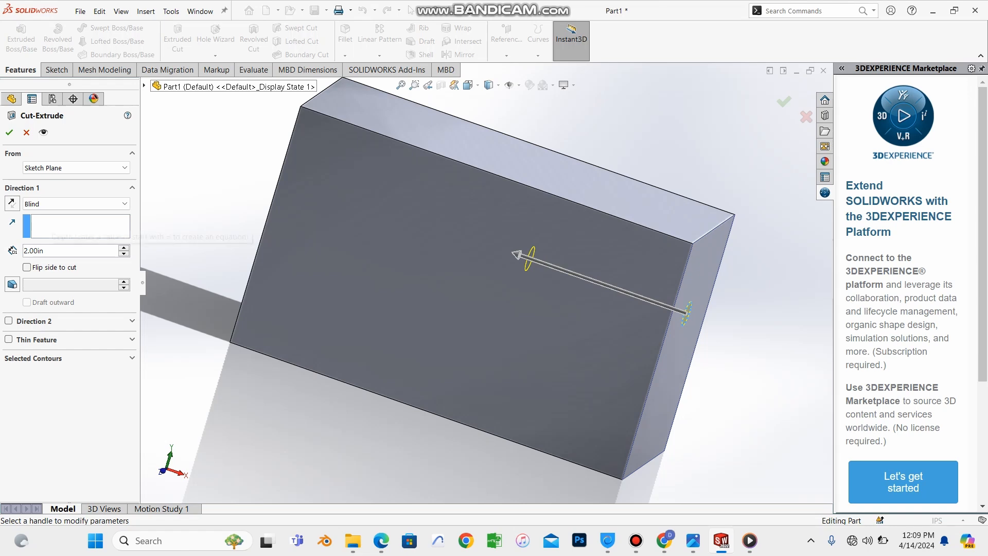
pyautogui.doubleClick(49, 251)
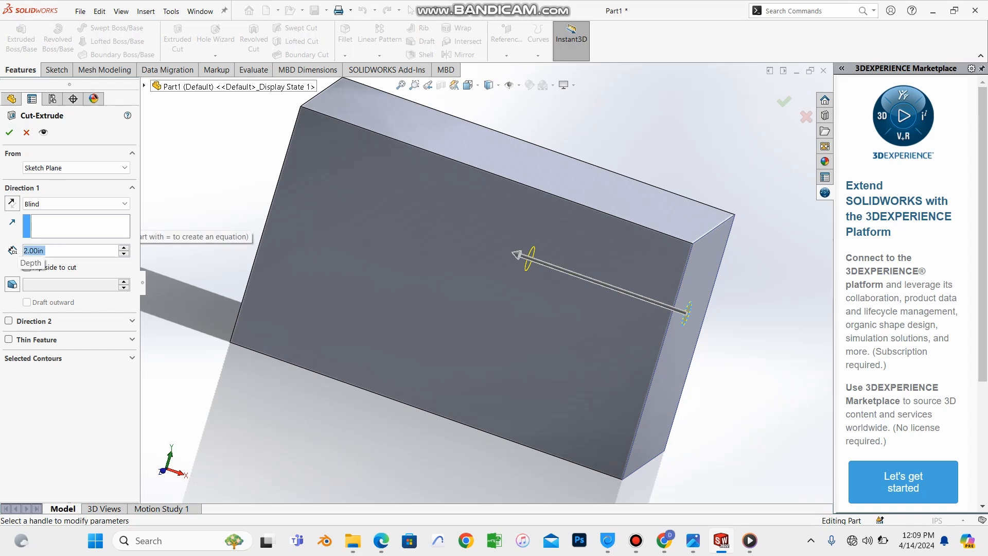
pyautogui.press('BackSpace')
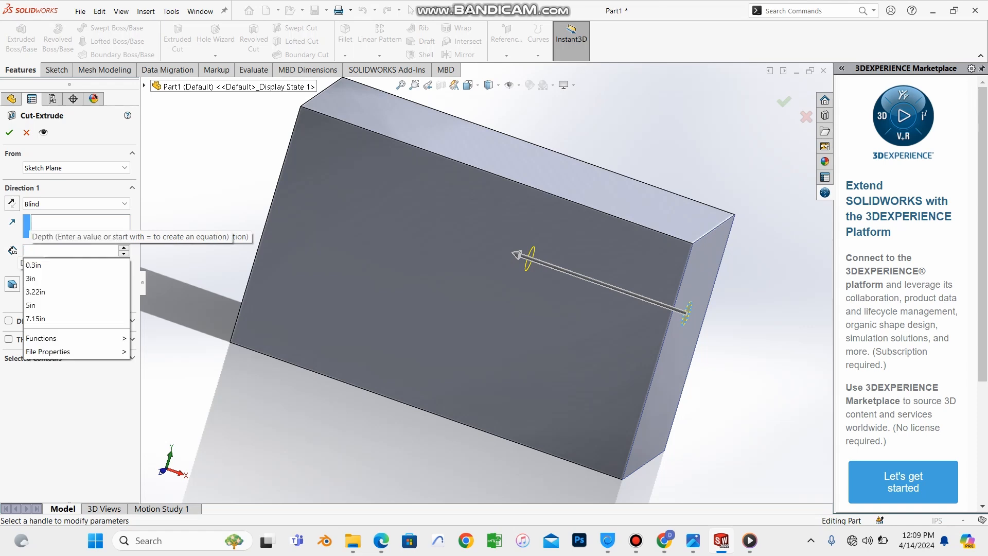
pyautogui.write('5')
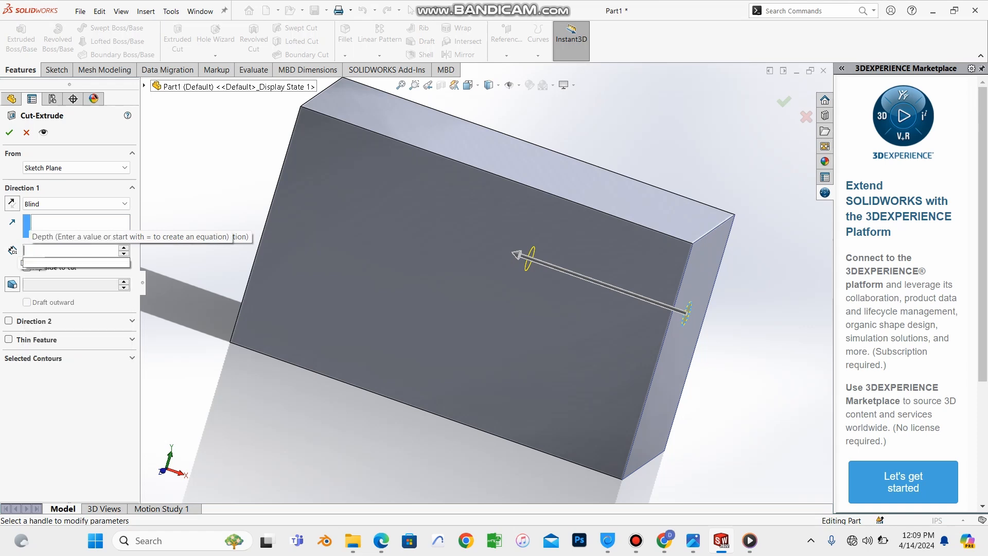
pyautogui.press('Return')
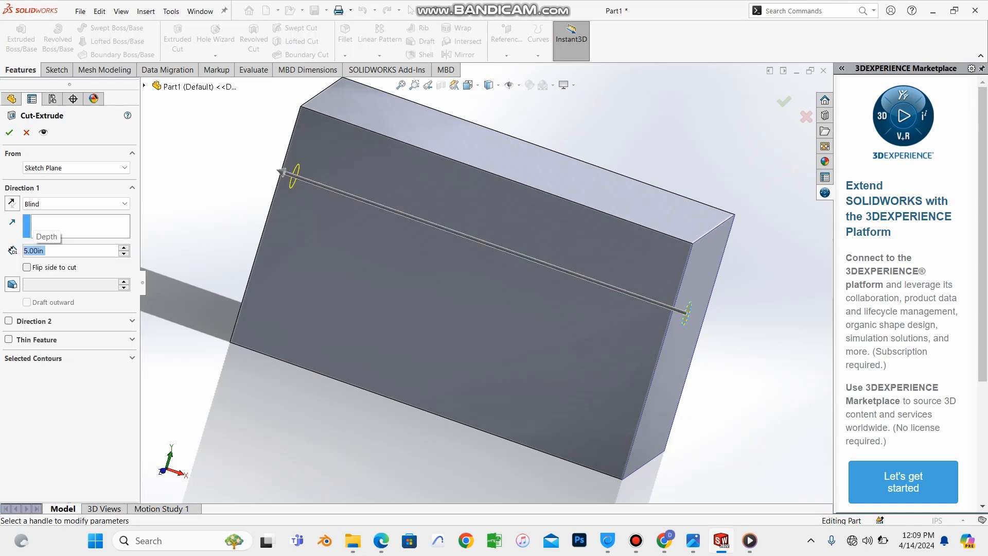
pyautogui.moveTo(439, 278); pyautogui.dragTo(481, 283, button='middle')
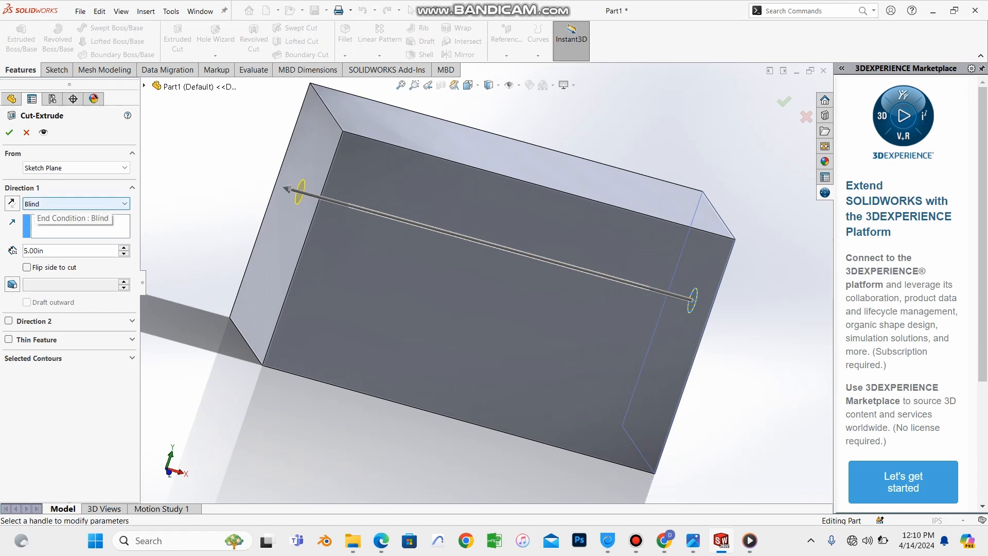
# - Try the Through All end condition for the cut, switch back to Blind, and set the depth to 2 in
pyautogui.click(72, 204)
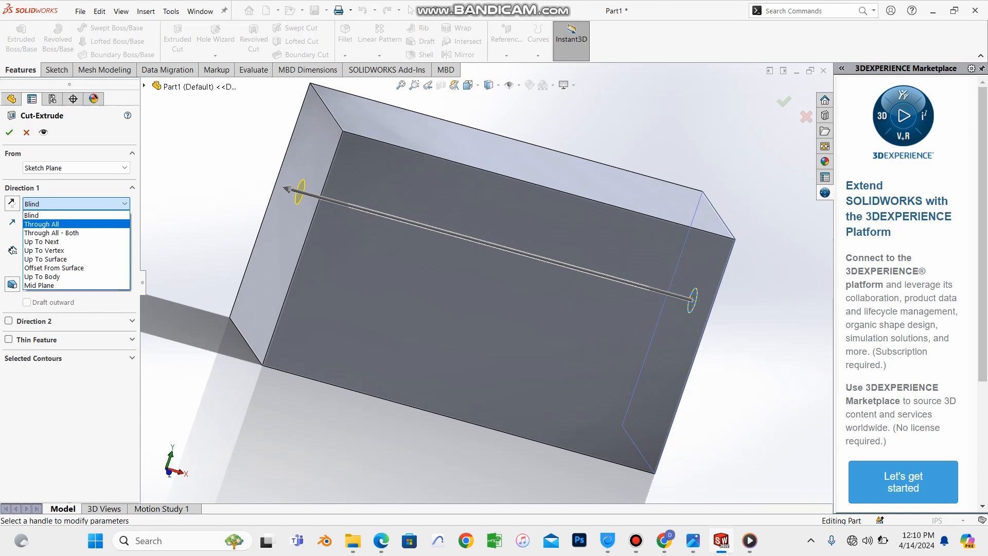
pyautogui.click(72, 224)
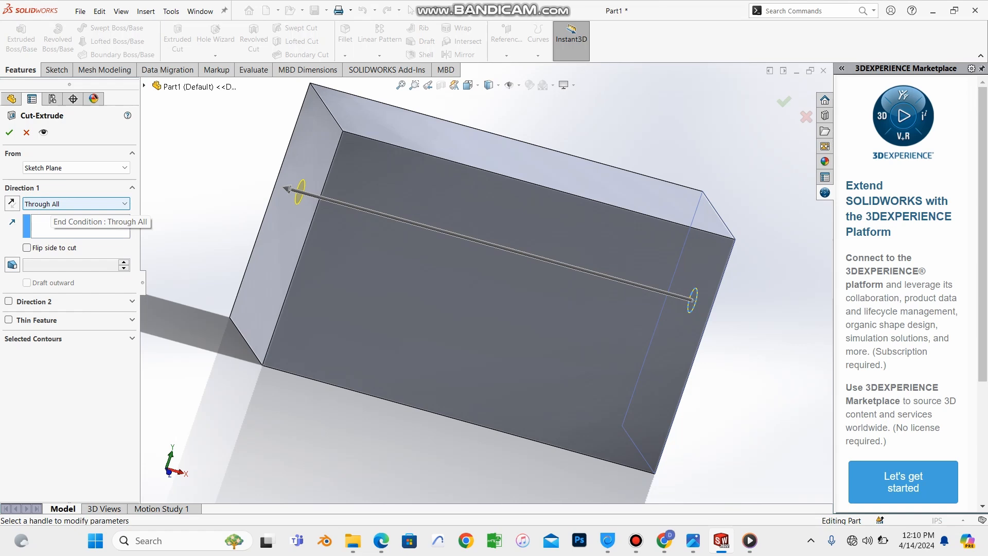
pyautogui.click(72, 203)
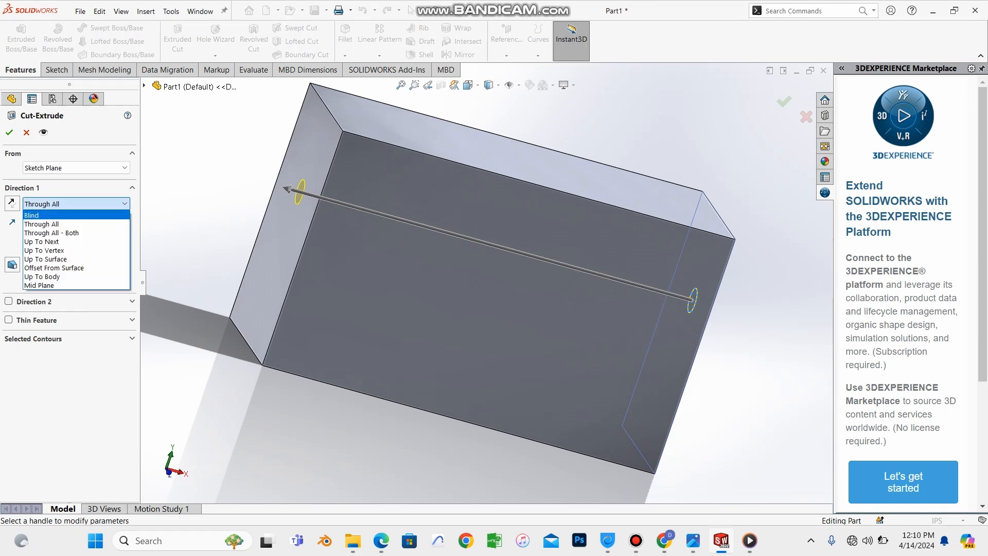
pyautogui.click(72, 215)
pyautogui.write('2')
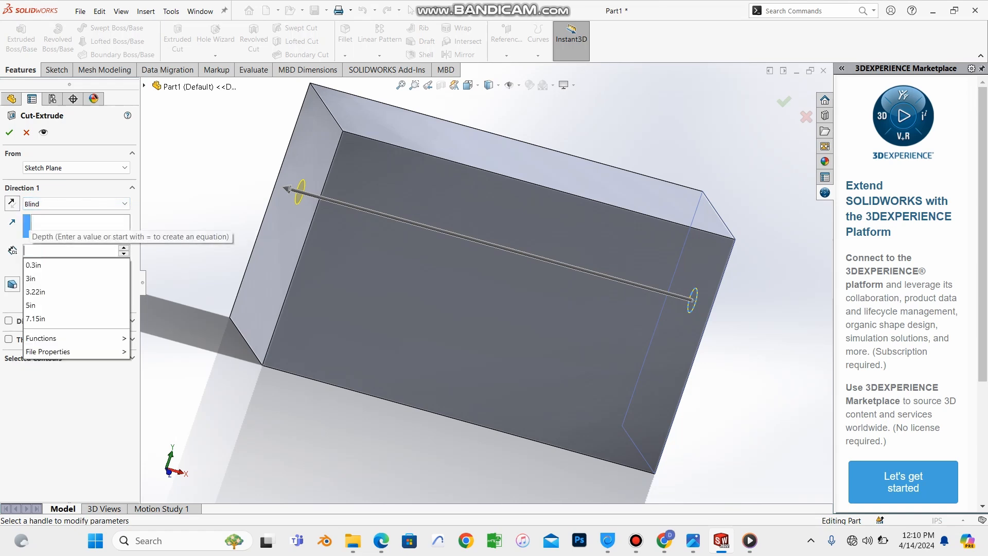
pyautogui.press('Return')
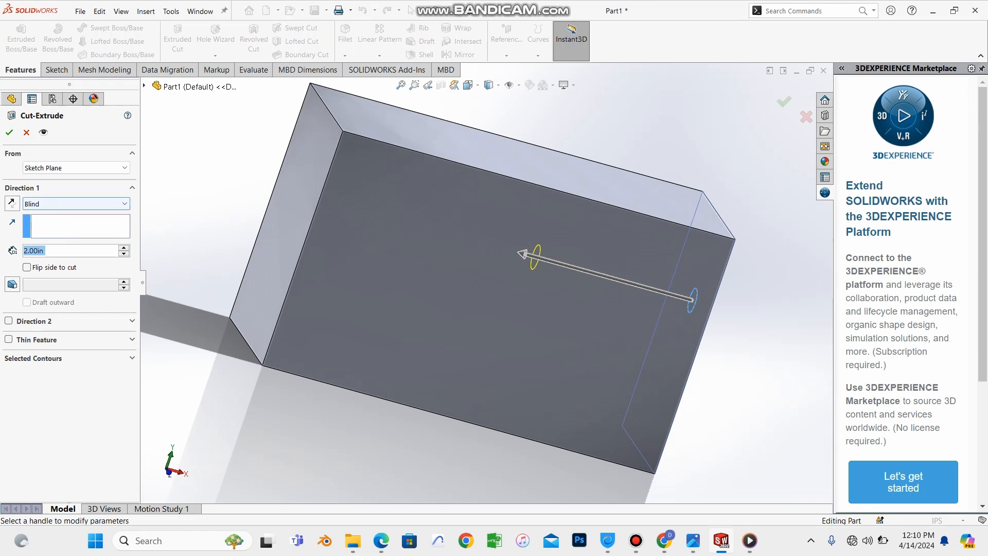
# - Cut the circle through the whole block using the Through All end condition
pyautogui.click(77, 204)
pyautogui.click(42, 223)
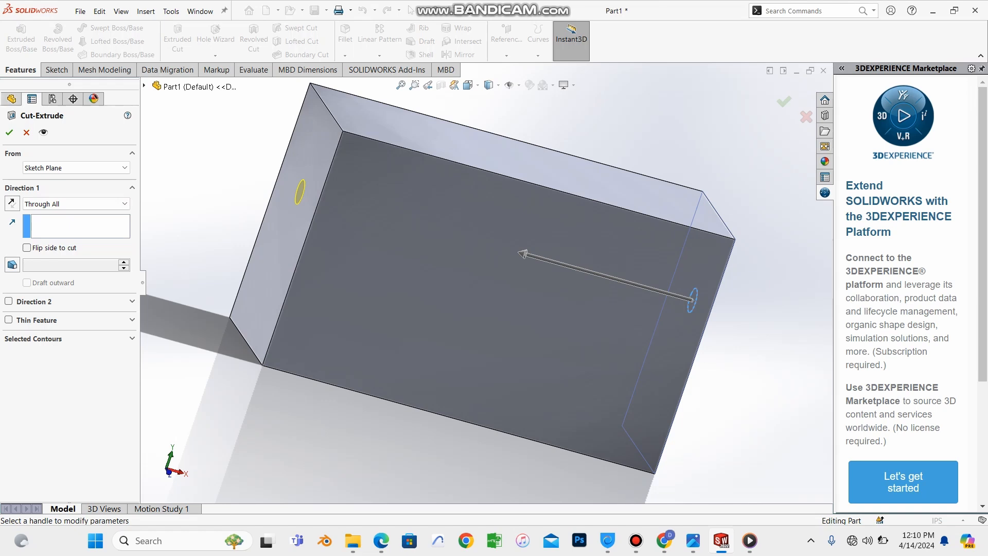
pyautogui.click(10, 132)
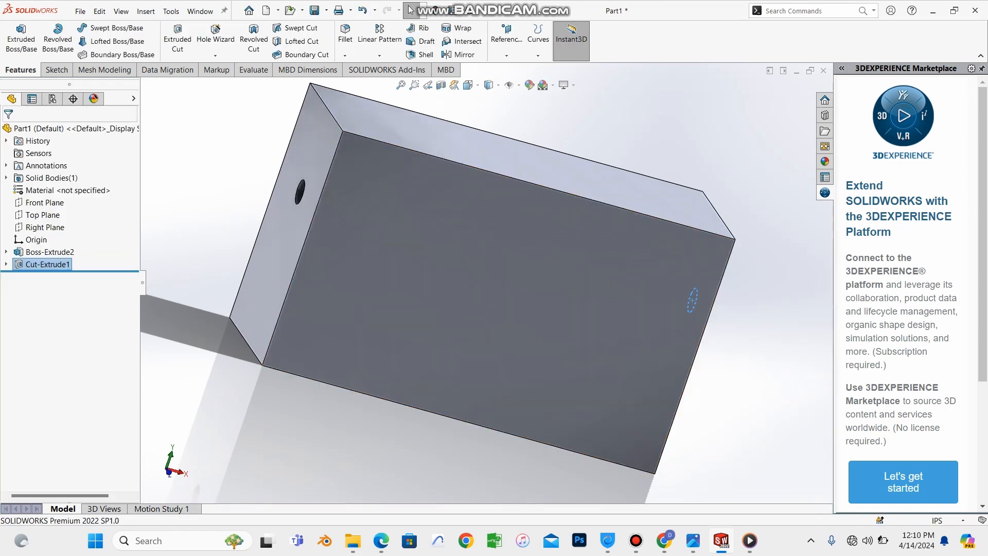
# - Edit the hole's cut feature to use the Blind end condition at a depth of 2 in
pyautogui.scroll(-10, 484, 281)
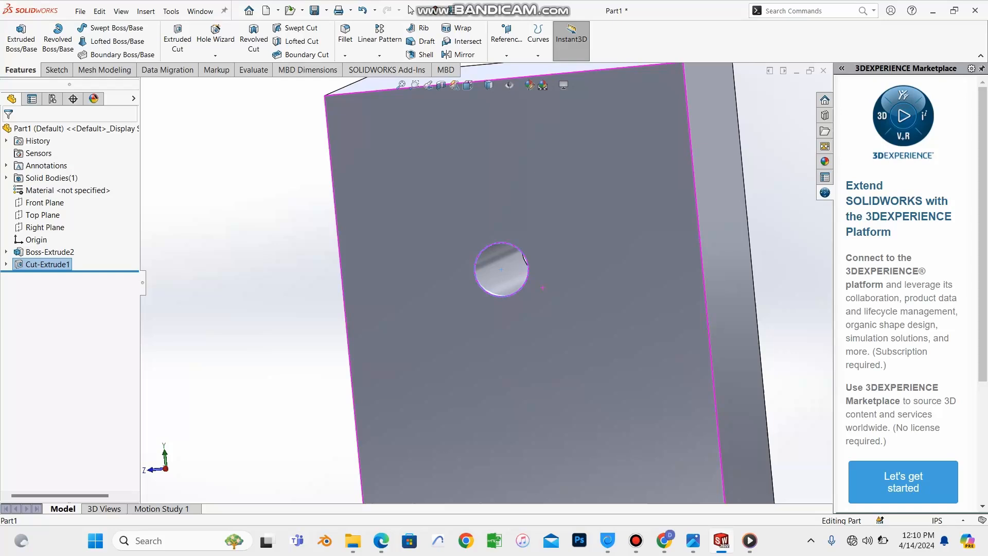
pyautogui.moveTo(543, 288)
pyautogui.mouseDown(button='middle')
pyautogui.moveTo(600, 278)
pyautogui.moveTo(497, 284)
pyautogui.moveTo(592, 232)
pyautogui.moveTo(555, 278)
pyautogui.mouseUp(button='middle')
pyautogui.scroll(7, 496, 283)
pyautogui.moveTo(495, 249); pyautogui.dragTo(520, 250, button='middle')
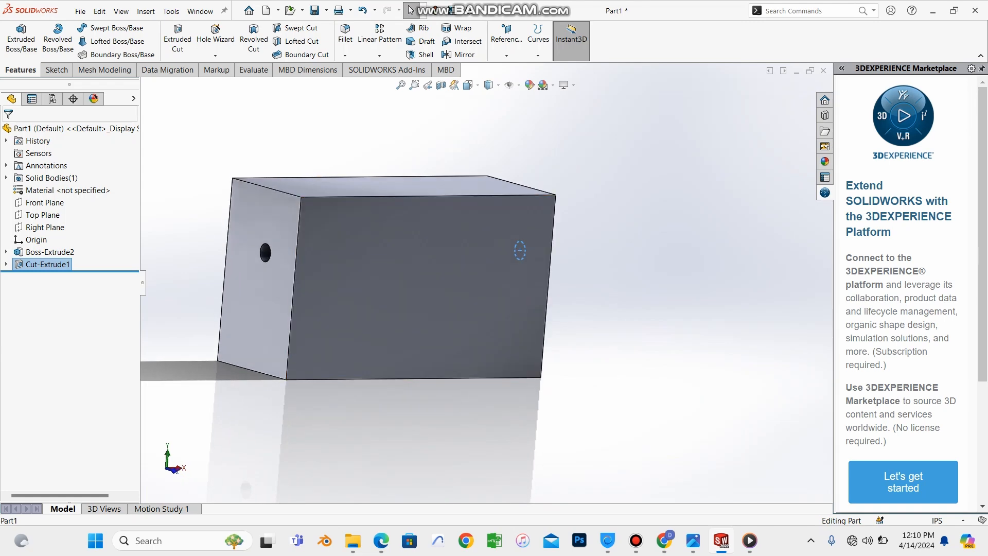
pyautogui.rightClick(27, 264)
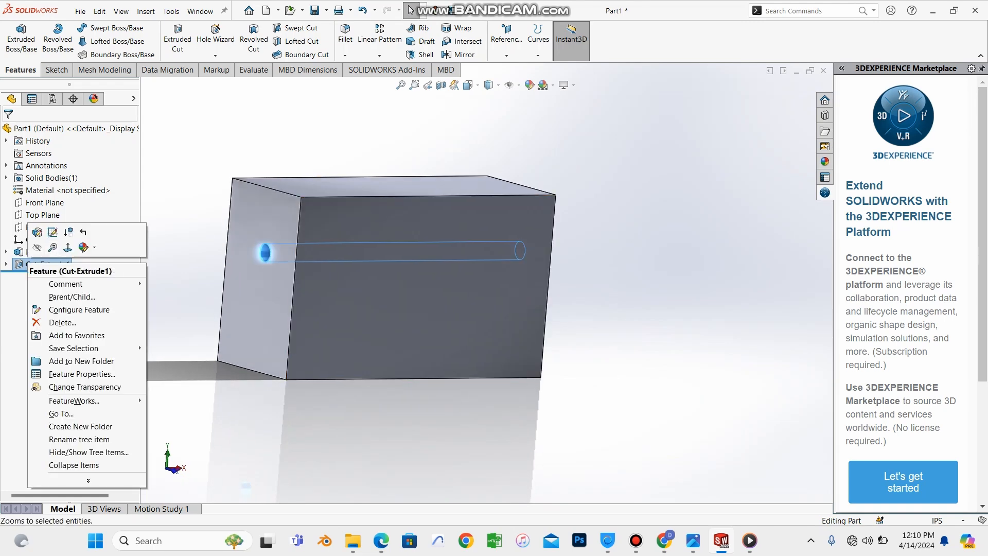
pyautogui.press('Escape')
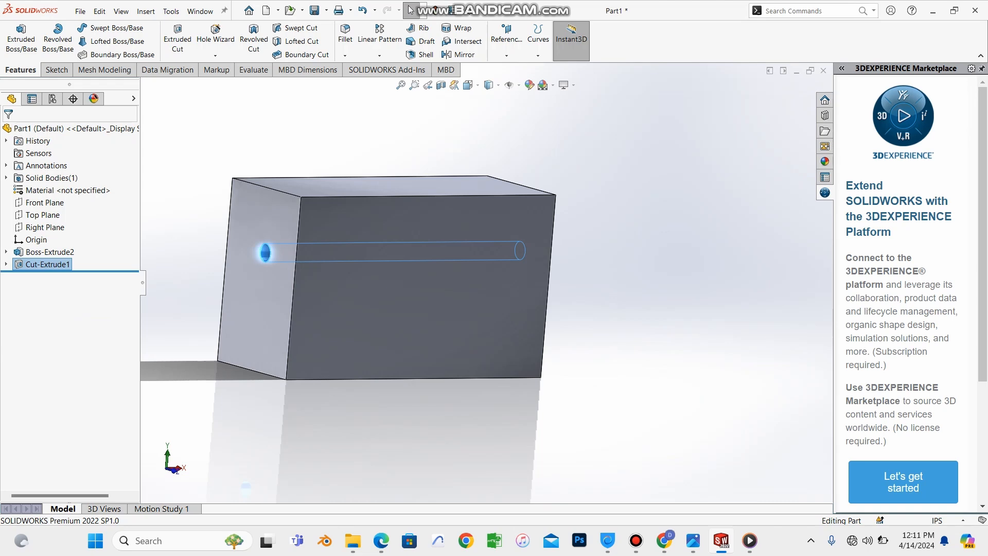
pyautogui.rightClick(42, 264)
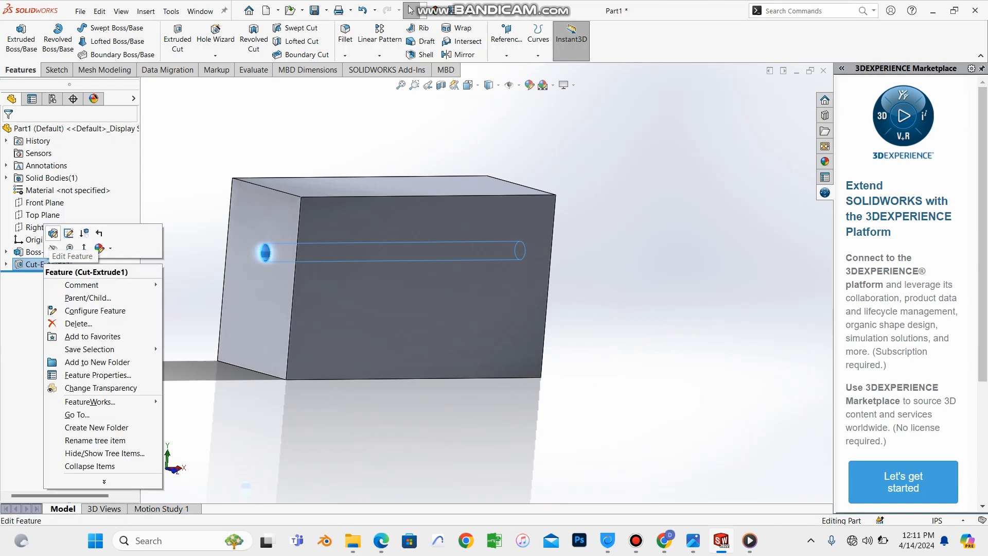
pyautogui.click(53, 233)
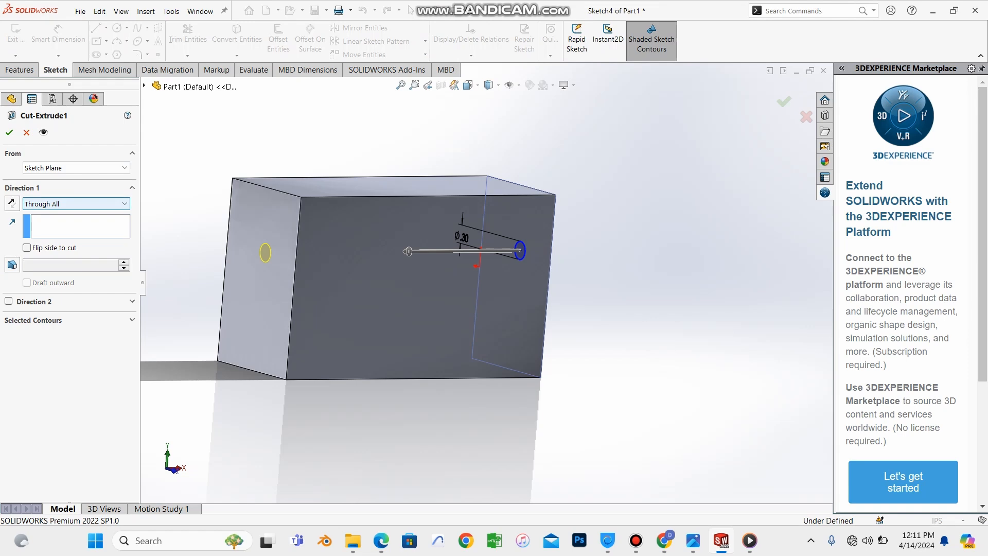
pyautogui.click(74, 203)
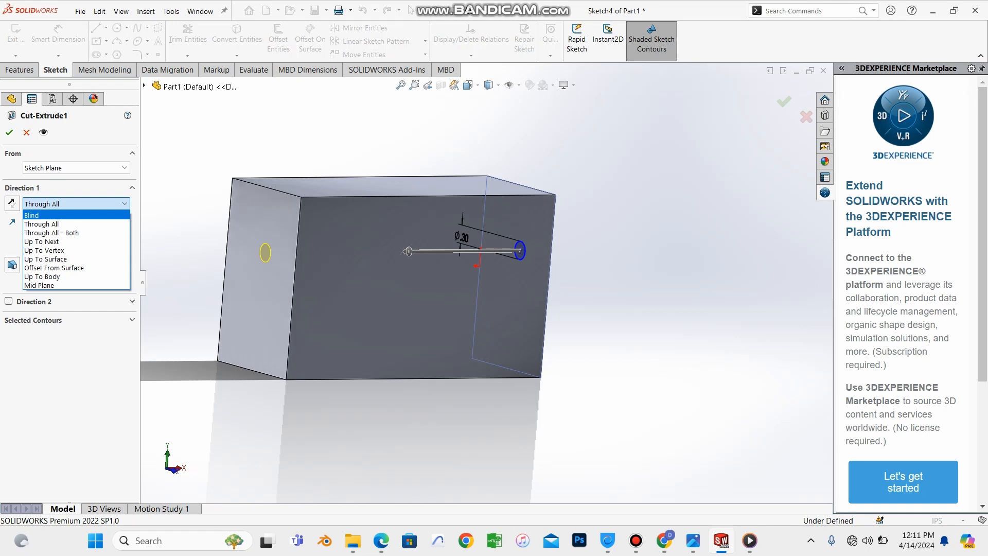
pyautogui.click(32, 215)
pyautogui.moveTo(273, 289); pyautogui.dragTo(219, 293, button='middle')
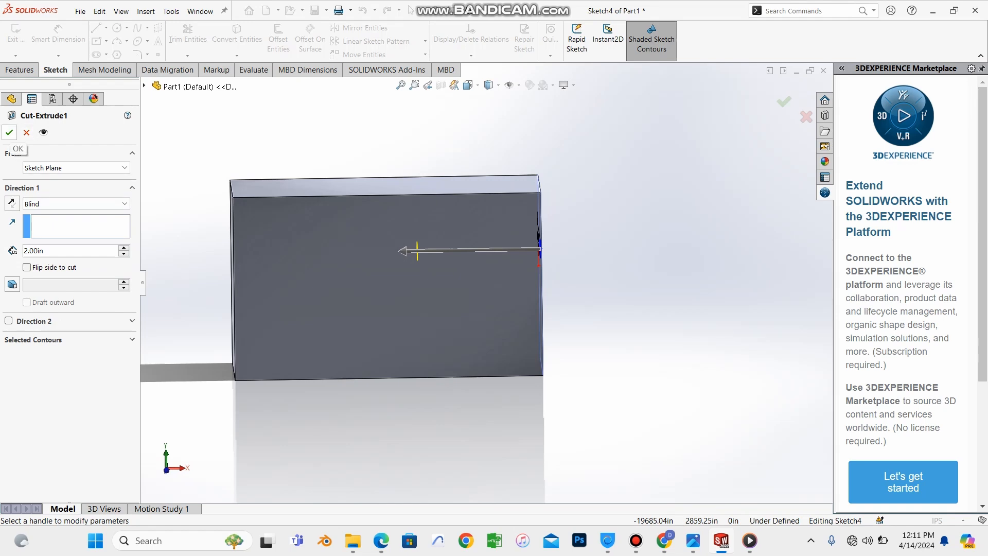
pyautogui.click(9, 132)
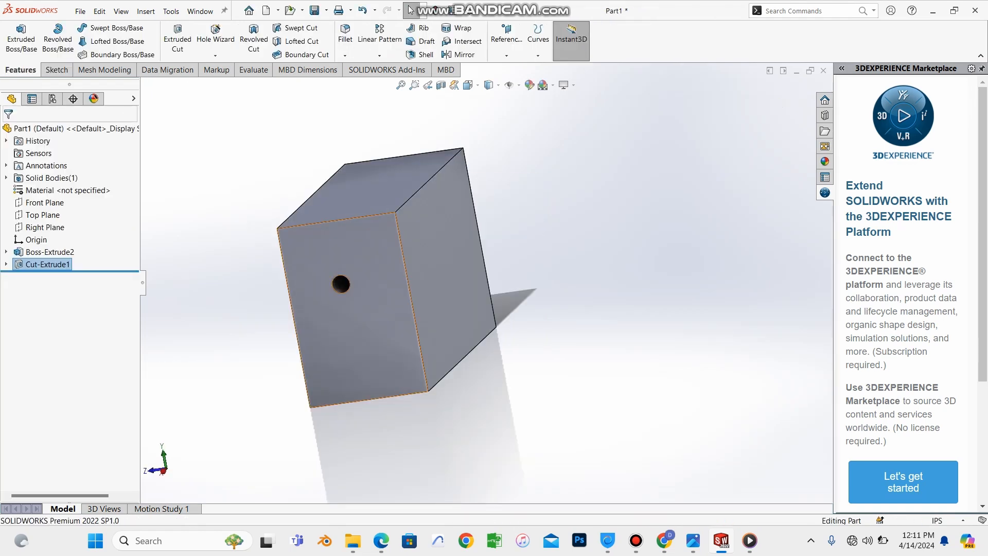
# - Examine both end faces of the block and look into the hole to check how far the cut reaches
pyautogui.moveTo(314, 312); pyautogui.dragTo(520, 258, button='middle')
pyautogui.scroll(2, 369, 276)
pyautogui.scroll(-4, 367, 277)
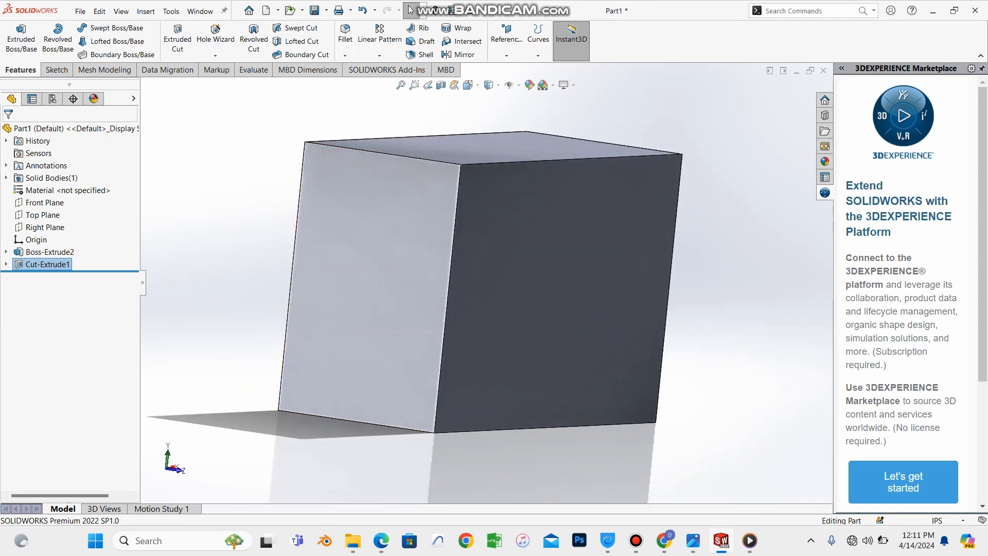
pyautogui.moveTo(464, 260); pyautogui.dragTo(405, 264, button='middle')
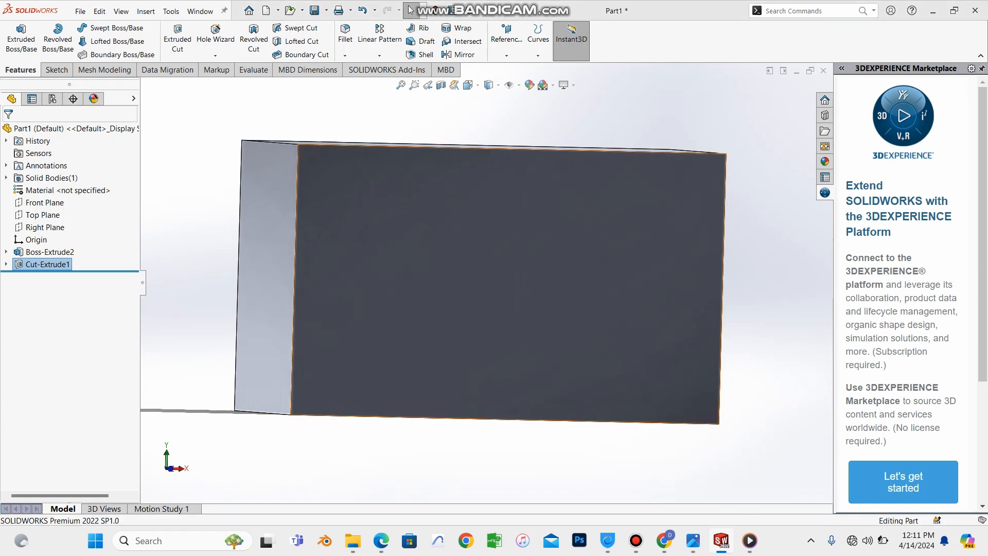
pyautogui.moveTo(405, 264); pyautogui.dragTo(537, 264, button='middle')
pyautogui.scroll(-8, 548, 287)
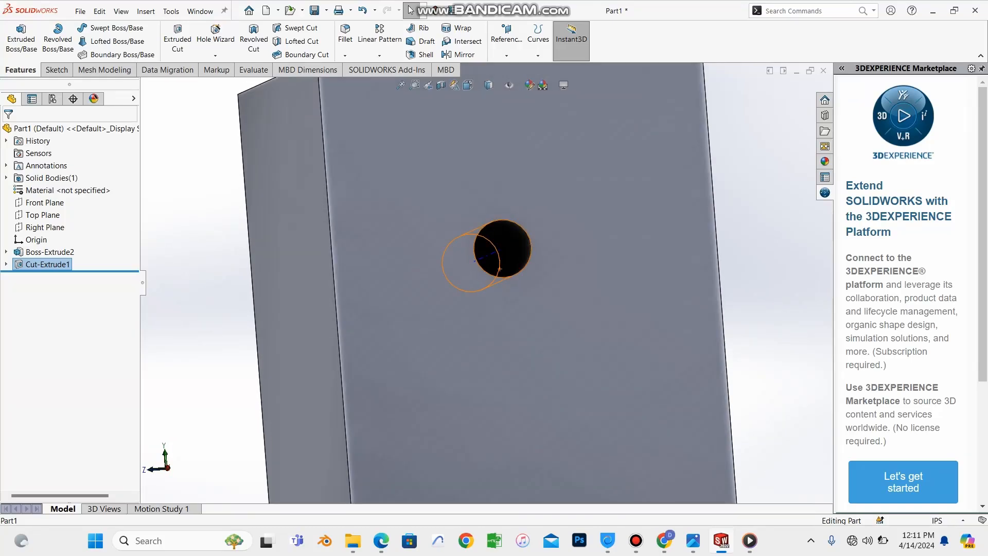
pyautogui.scroll(8, 499, 268)
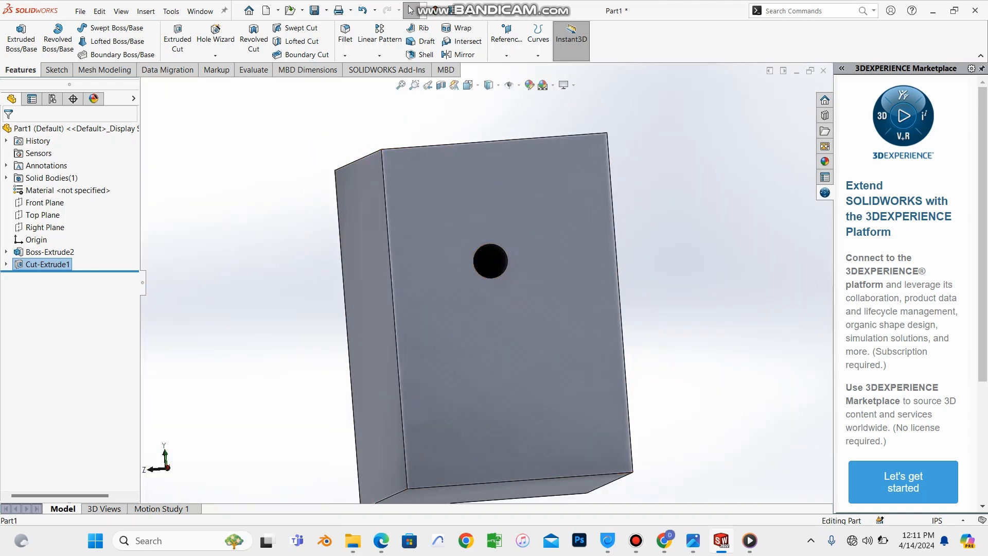
pyautogui.moveTo(491, 278); pyautogui.dragTo(638, 270, button='middle')
pyautogui.scroll(-4, 400, 313)
pyautogui.scroll(7, 457, 293)
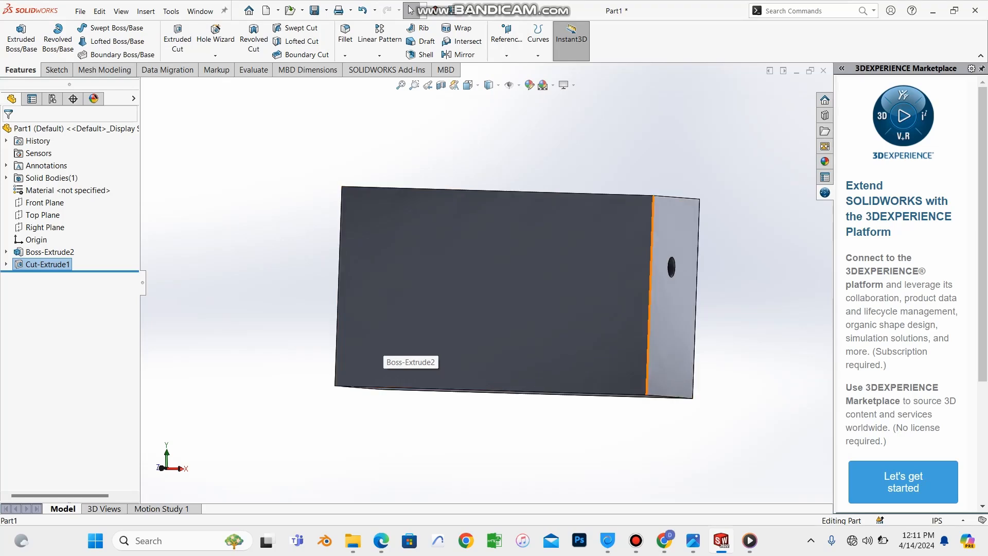
pyautogui.moveTo(667, 278); pyautogui.dragTo(637, 325, button='middle')
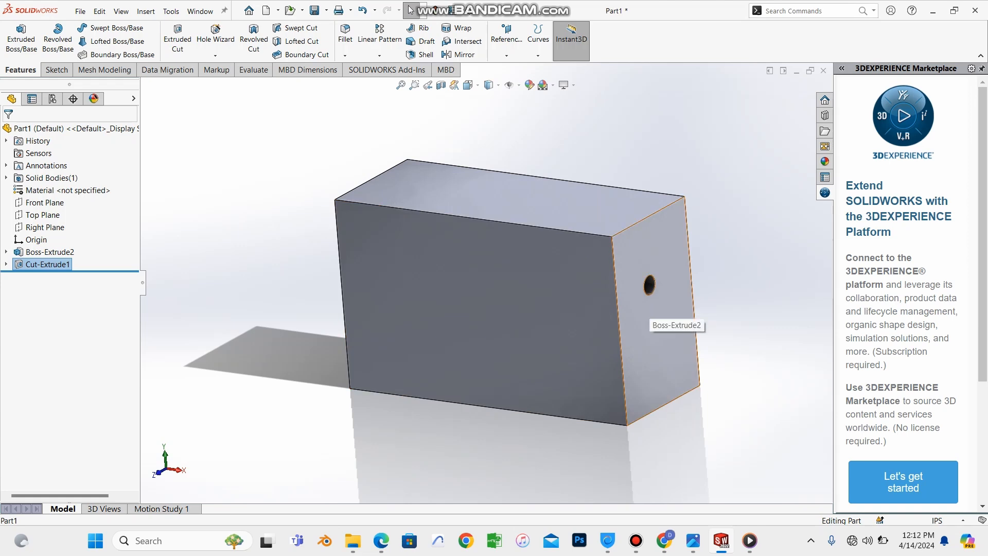
pyautogui.scroll(-5, 669, 309)
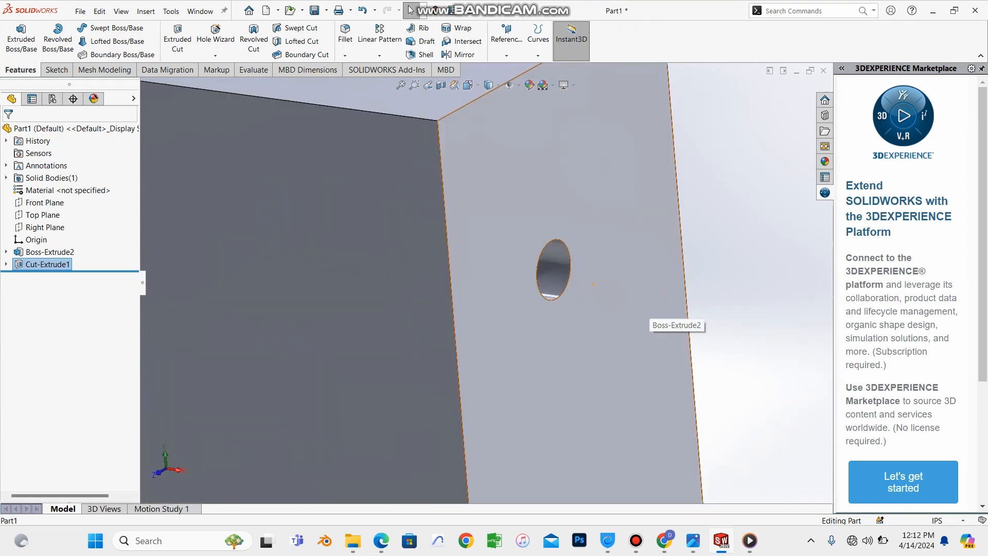
pyautogui.scroll(-3, 580, 286)
pyautogui.scroll(3, 569, 280)
pyautogui.scroll(-5, 562, 275)
pyautogui.scroll(4, 477, 290)
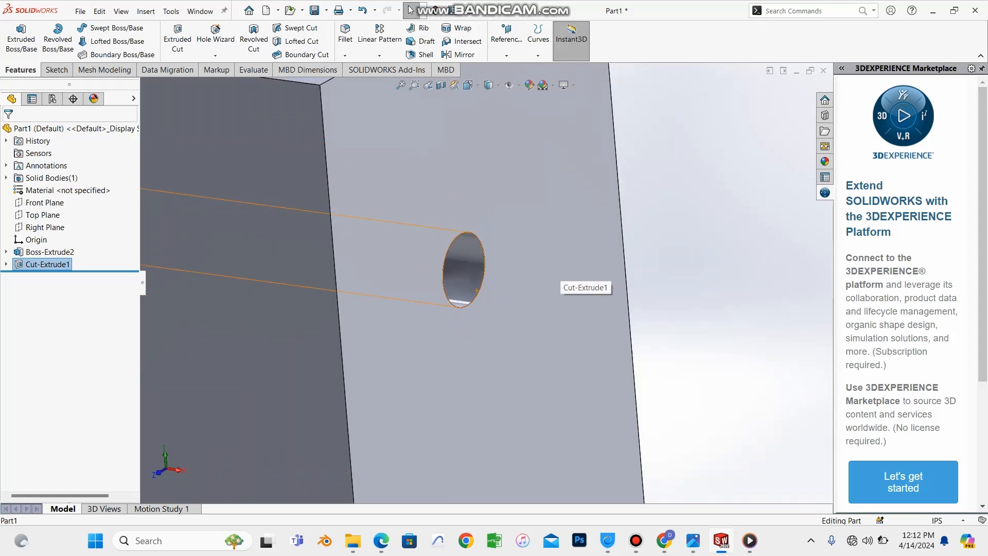
pyautogui.scroll(3, 476, 290)
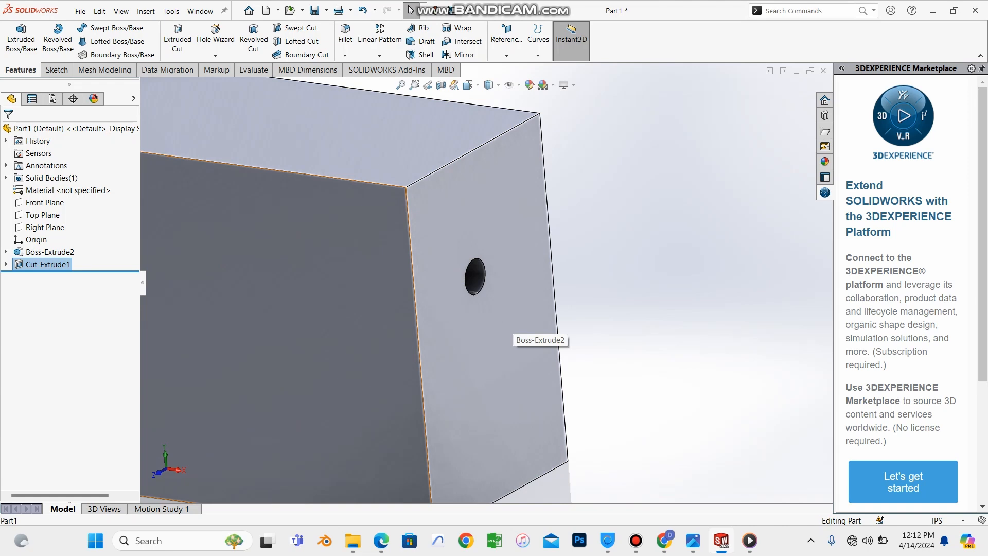
# - Edit the hole's cut feature, try reversing its direction away from the block, and flip it back into the block
pyautogui.moveTo(427, 319); pyautogui.dragTo(455, 319, button='middle')
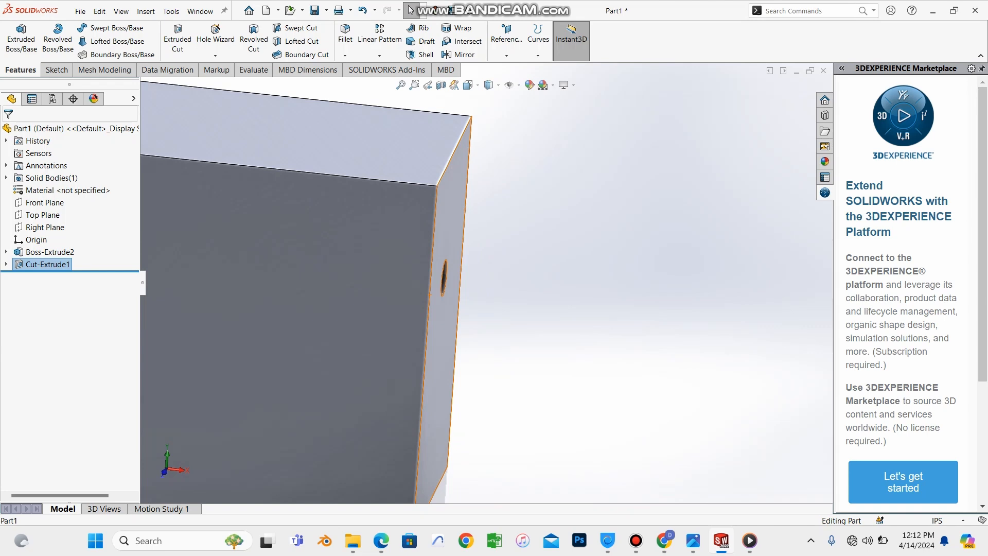
pyautogui.scroll(-1, 476, 355)
pyautogui.scroll(7, 486, 288)
pyautogui.moveTo(486, 288); pyautogui.dragTo(451, 299, button='middle')
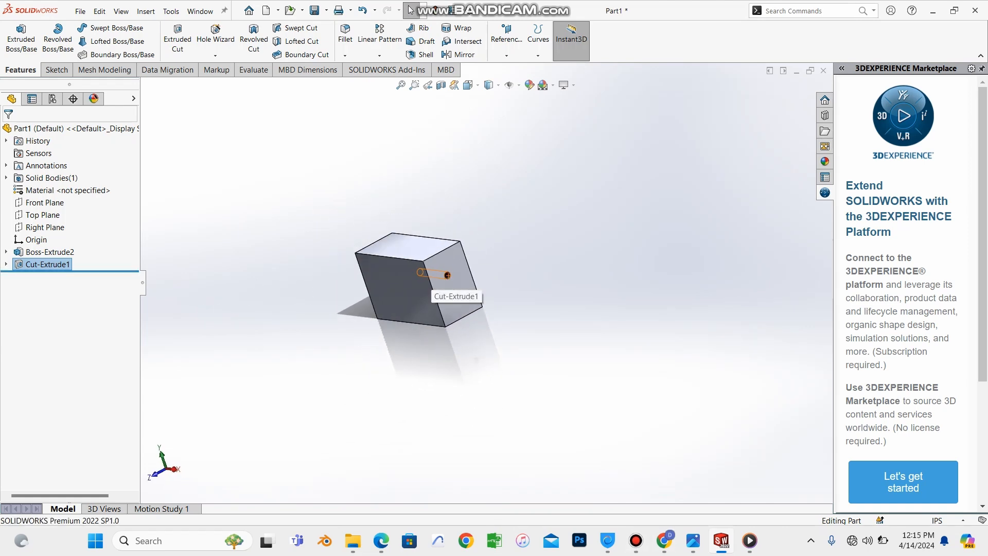
pyautogui.scroll(-5, 447, 275)
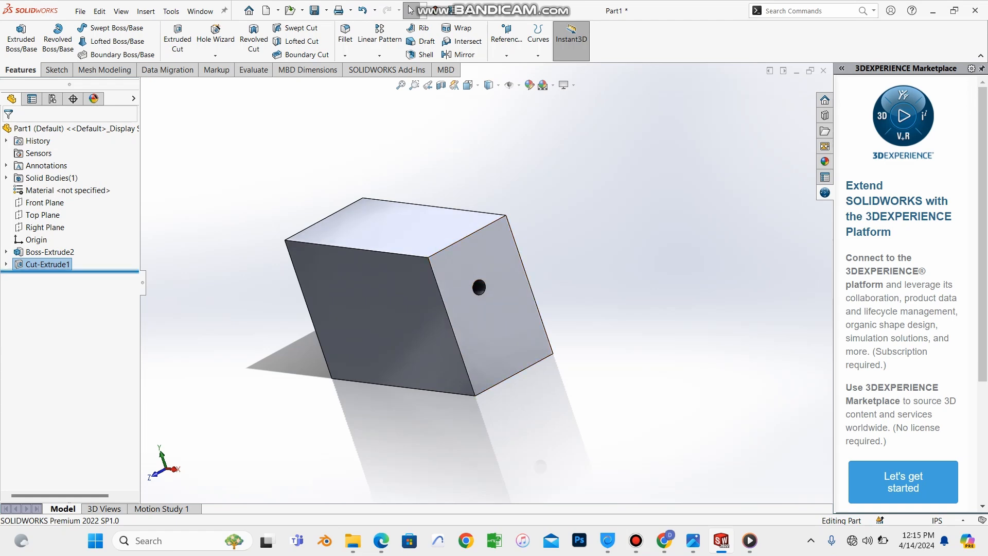
pyautogui.rightClick(34, 264)
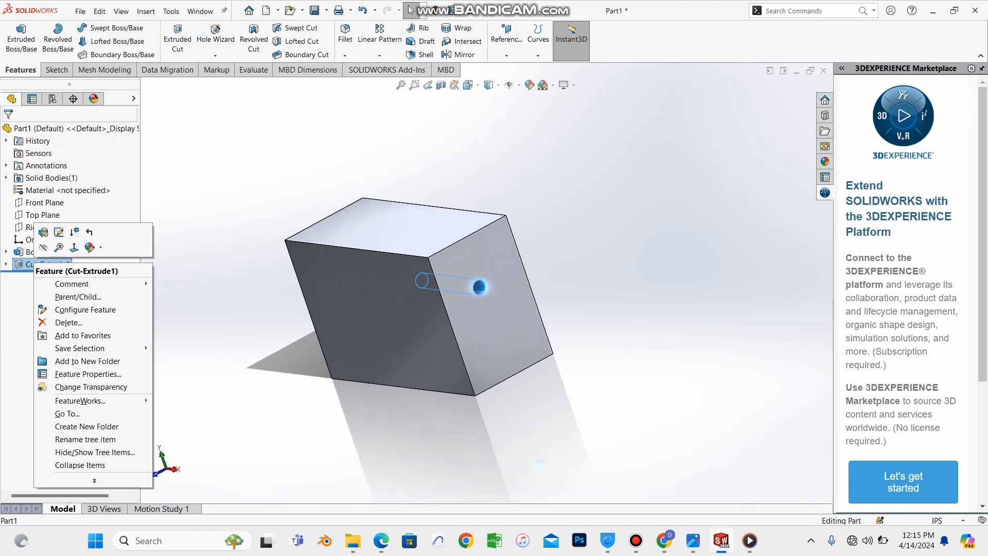
pyautogui.click(44, 232)
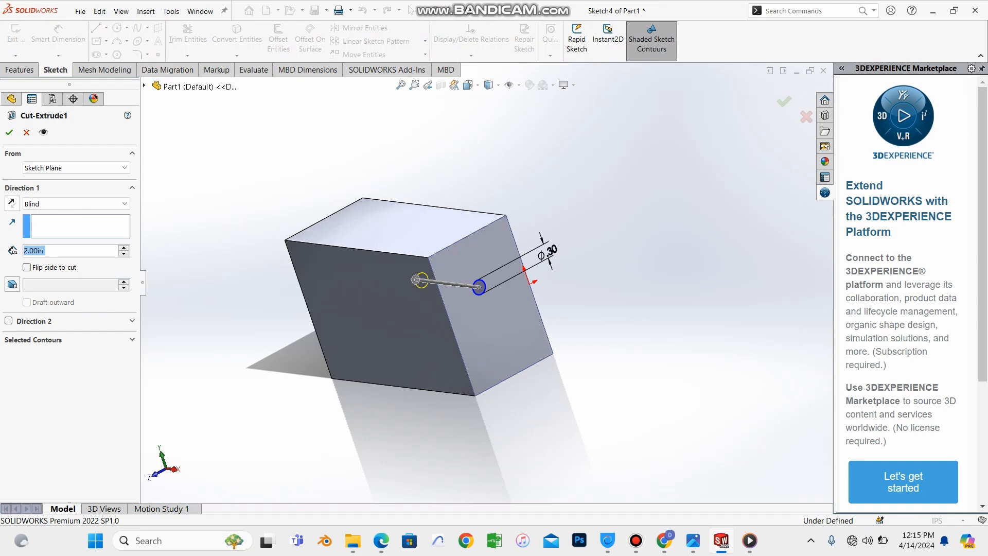
pyautogui.click(12, 203)
pyautogui.moveTo(308, 338); pyautogui.dragTo(484, 317, button='middle')
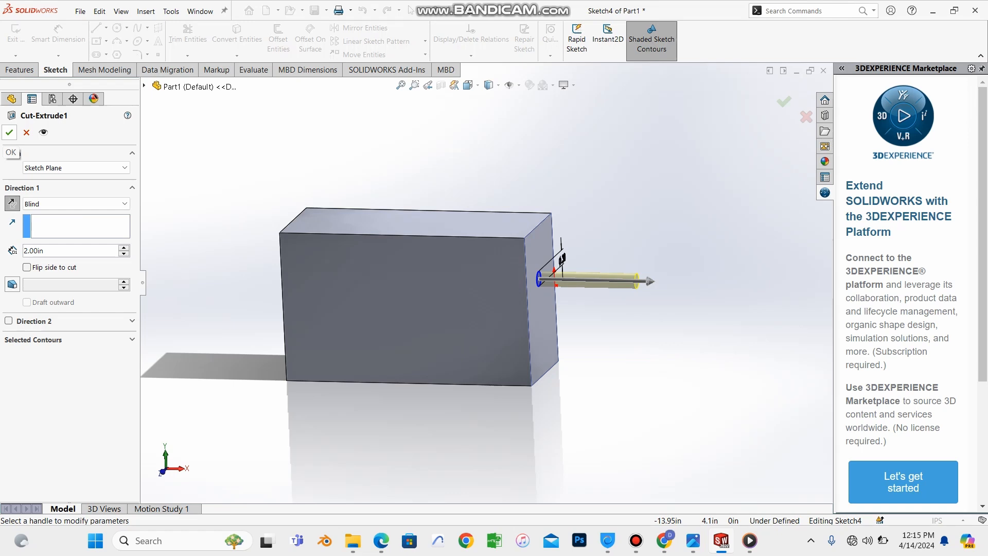
pyautogui.click(9, 133)
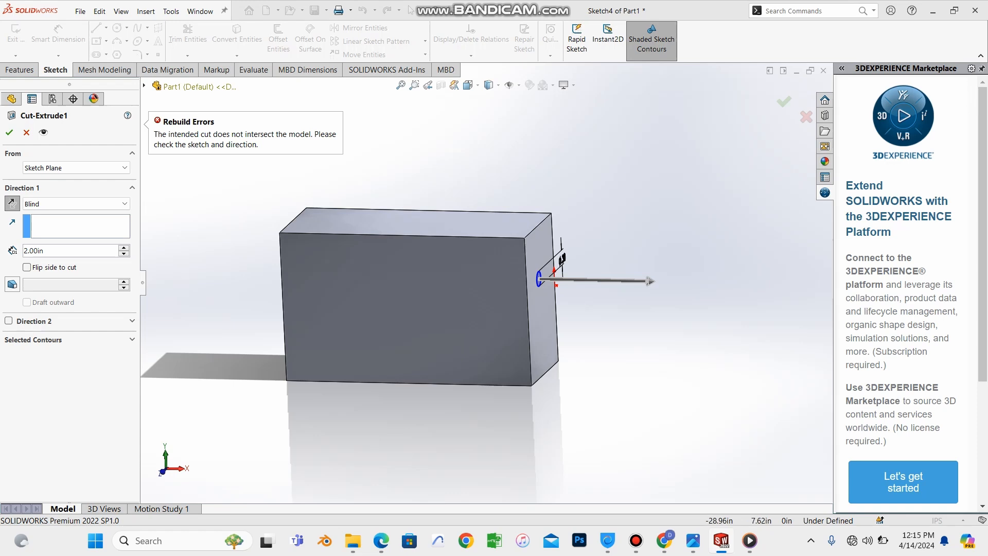
pyautogui.click(12, 203)
pyautogui.click(9, 132)
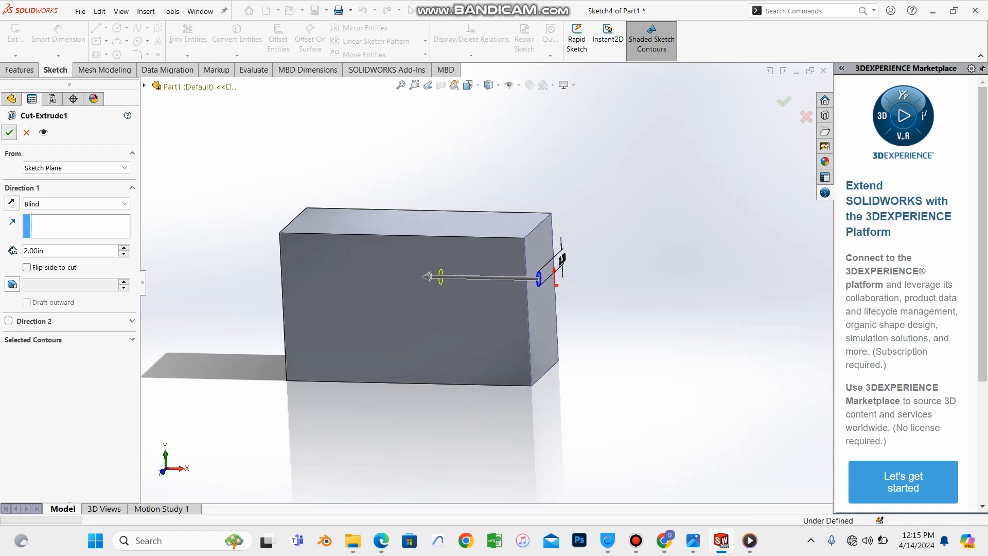
# - Examine the hole in the block's end face from several angles and look inside it to check the cut
pyautogui.moveTo(592, 278); pyautogui.dragTo(464, 288, button='middle')
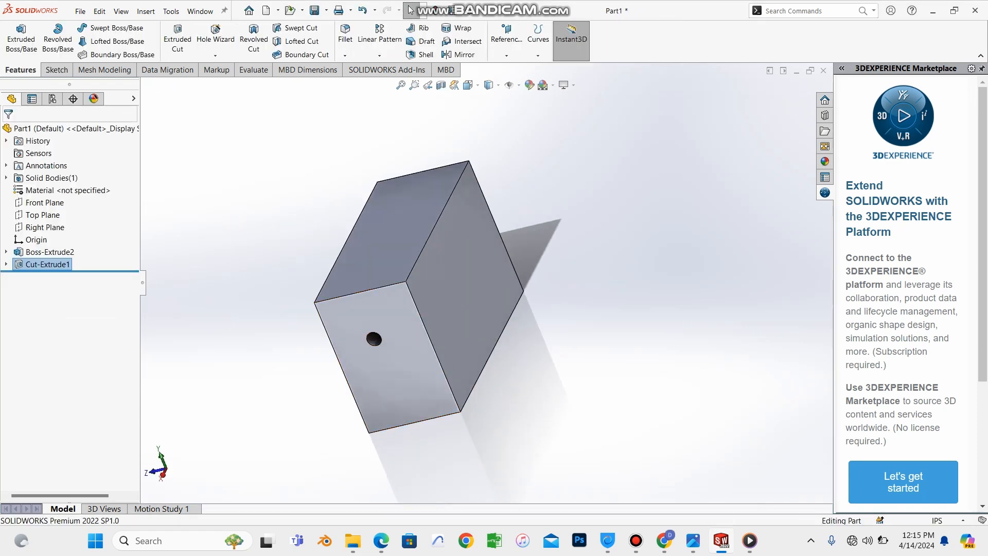
pyautogui.scroll(3, 488, 280)
pyautogui.scroll(-5, 384, 328)
pyautogui.scroll(-2, 502, 295)
pyautogui.scroll(3, 485, 282)
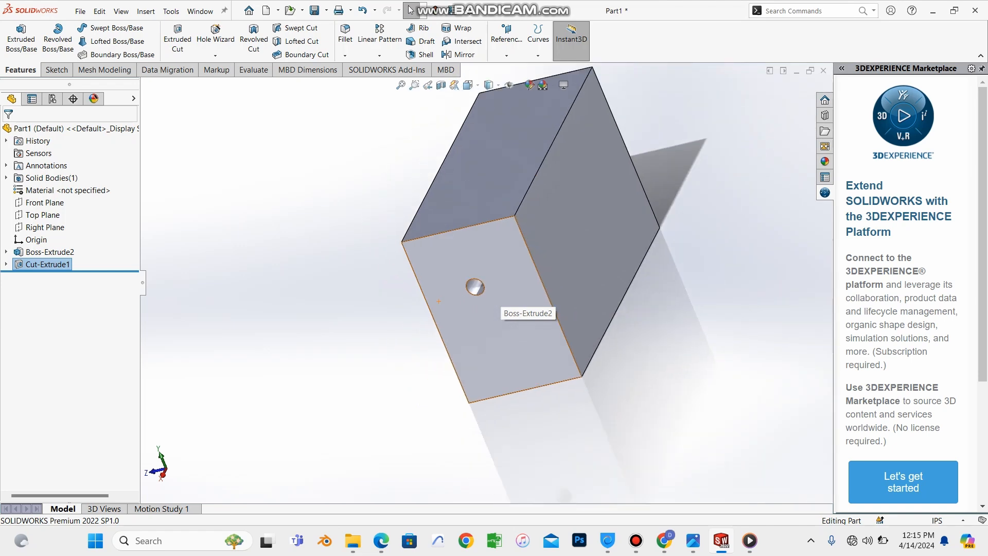
pyautogui.moveTo(485, 283); pyautogui.dragTo(552, 257, button='middle')
pyautogui.scroll(4, 553, 218)
pyautogui.scroll(-5, 552, 217)
pyautogui.scroll(-2, 461, 300)
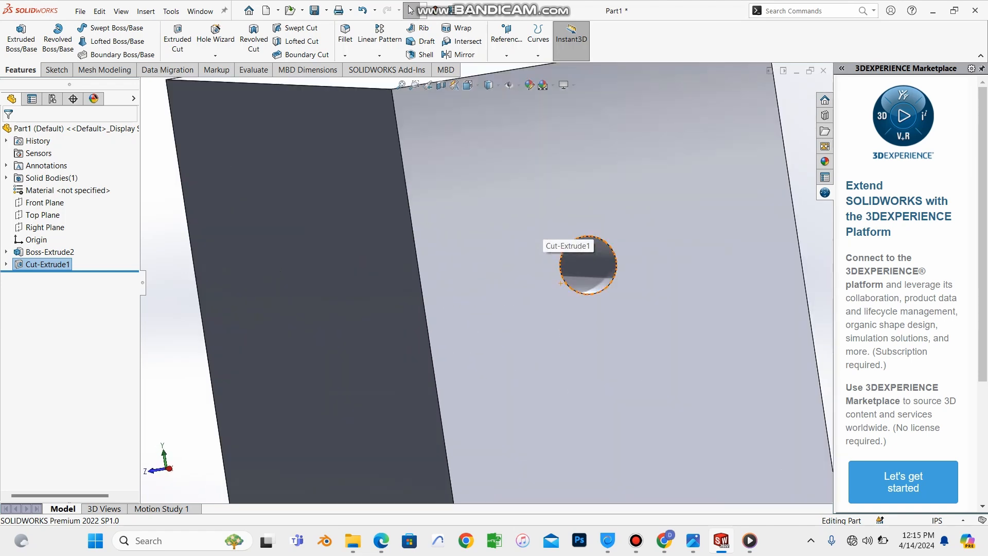
pyautogui.scroll(5, 505, 283)
pyautogui.moveTo(513, 278); pyautogui.dragTo(483, 232, button='middle')
pyautogui.scroll(1, 520, 281)
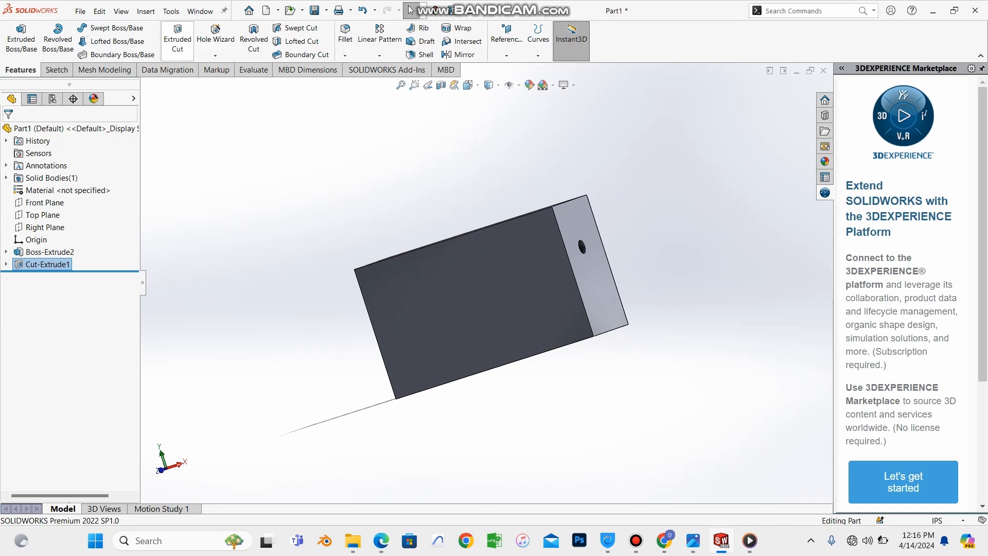
pyautogui.scroll(3, 483, 283)
pyautogui.scroll(1, 564, 271)
pyautogui.scroll(-7, 564, 270)
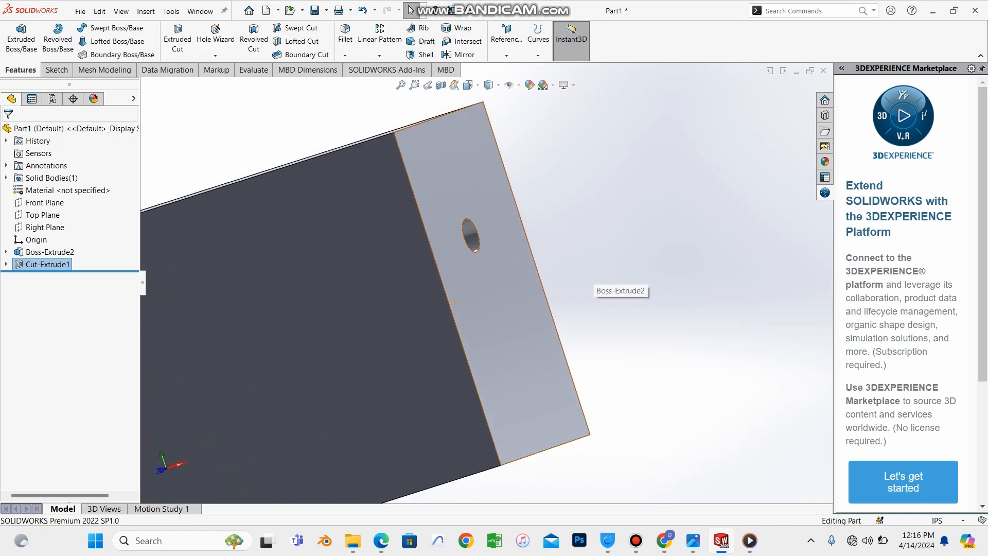
pyautogui.scroll(5, 564, 271)
pyautogui.moveTo(483, 283); pyautogui.dragTo(386, 294, button='middle')
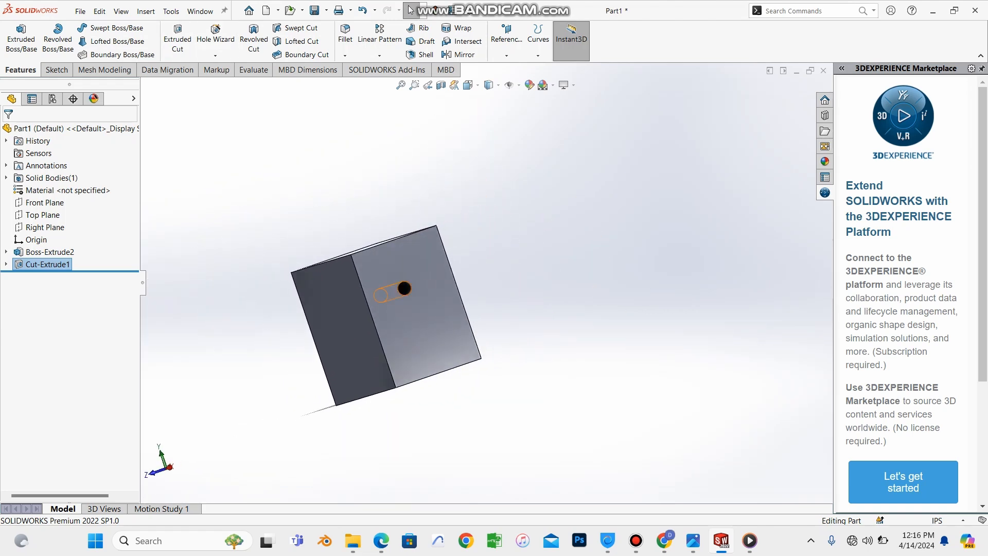
# - Start a sketch on the block's end face and draw a center rectangle about 1 in wide that overlaps the hole's lower edge
pyautogui.click(429, 299)
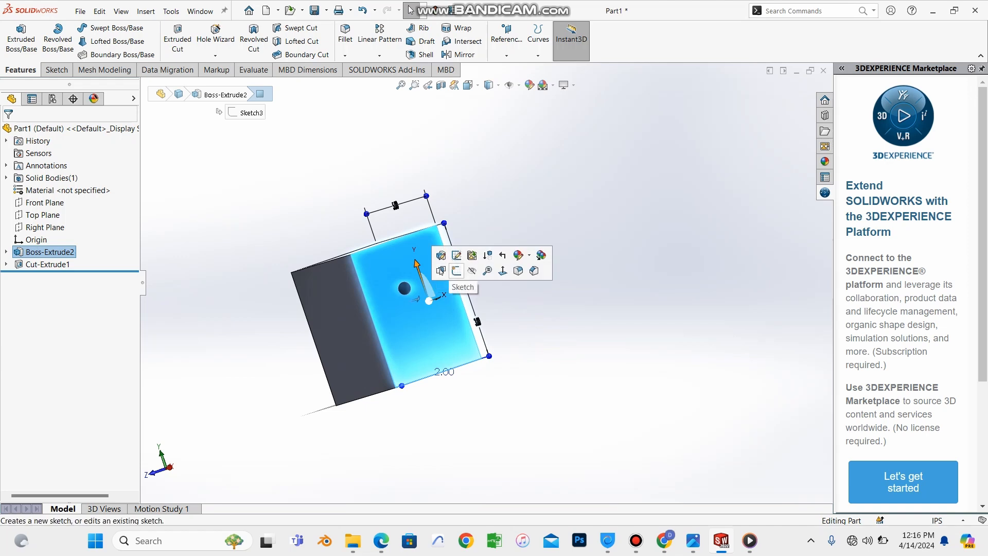
pyautogui.click(456, 271)
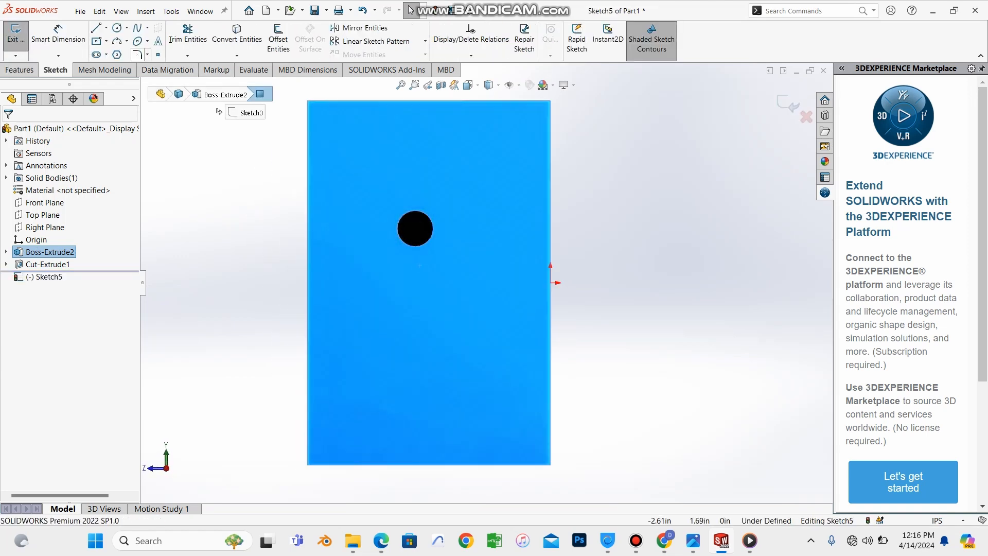
pyautogui.click(96, 41)
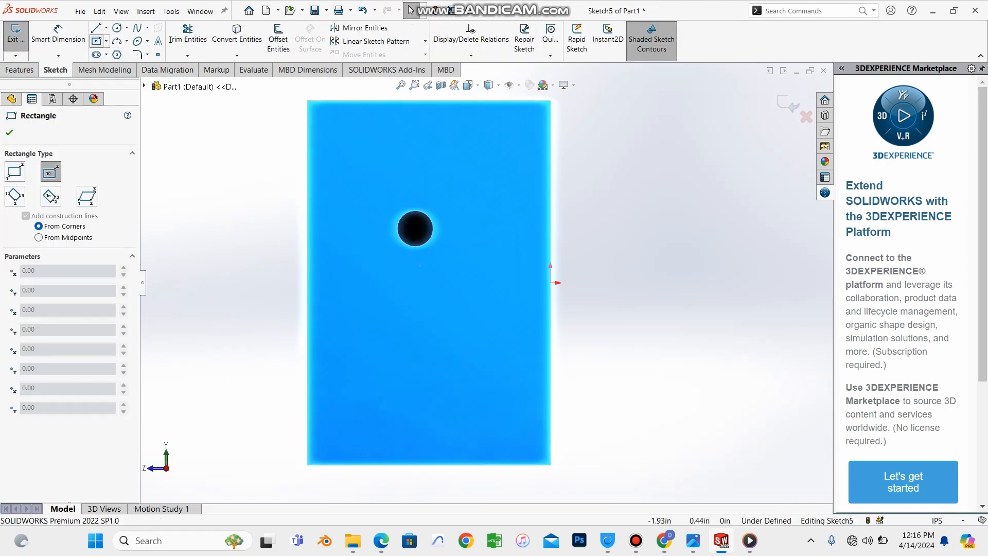
pyautogui.click(382, 258)
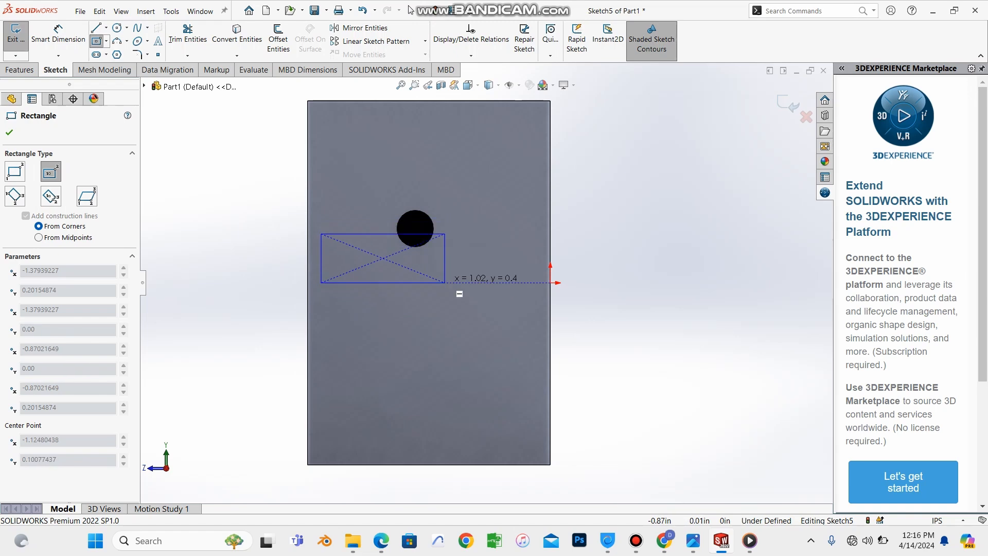
pyautogui.click(446, 279)
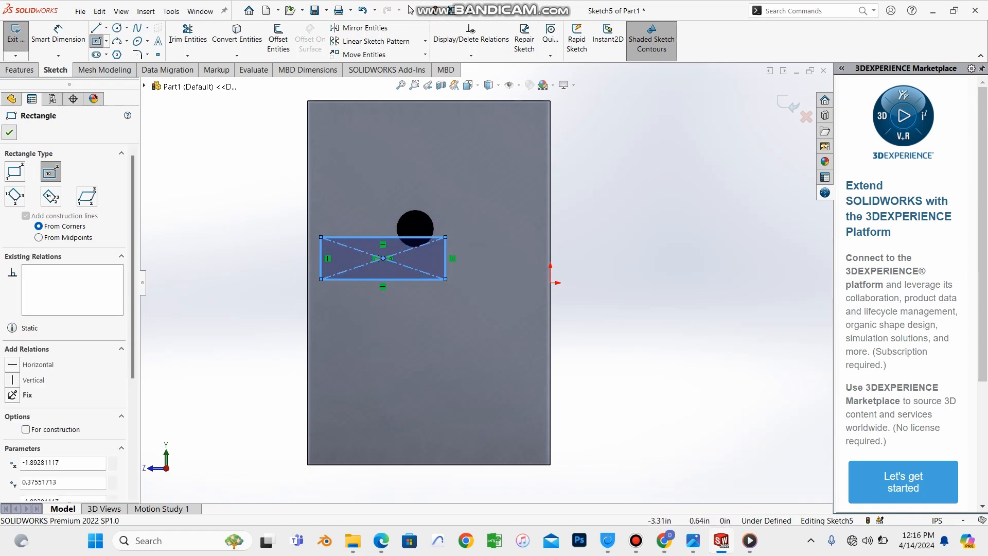
pyautogui.click(410, 10)
# - Sketch a horizontal straight slot about 0.45 in long and 0.08 in wide below the rectangle on the end face
pyautogui.click(106, 54)
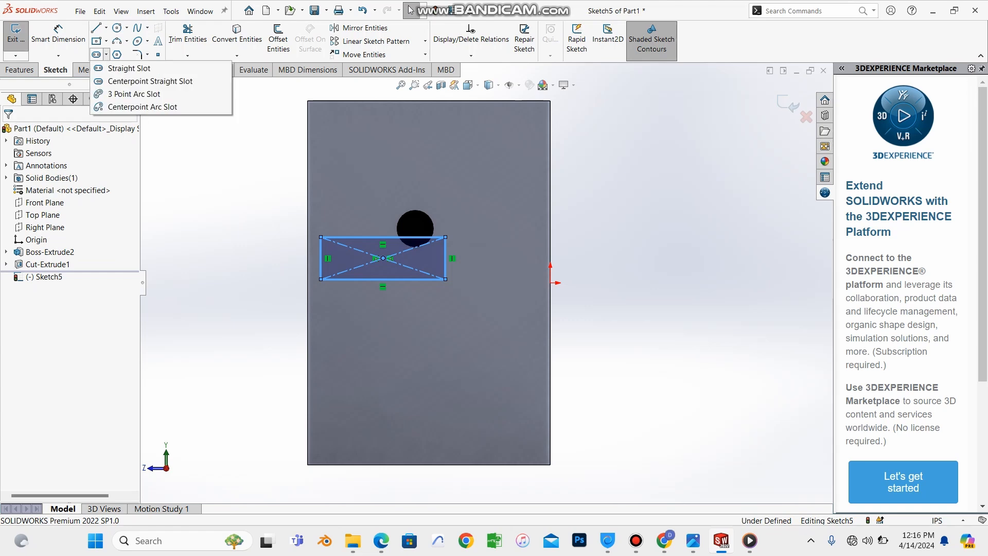
pyautogui.click(129, 68)
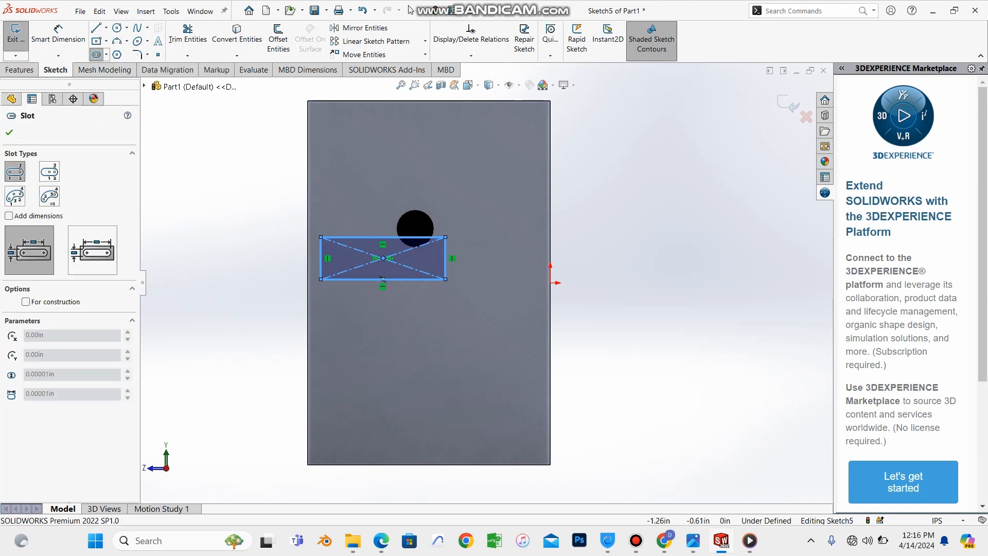
pyautogui.click(453, 357)
pyautogui.click(458, 356)
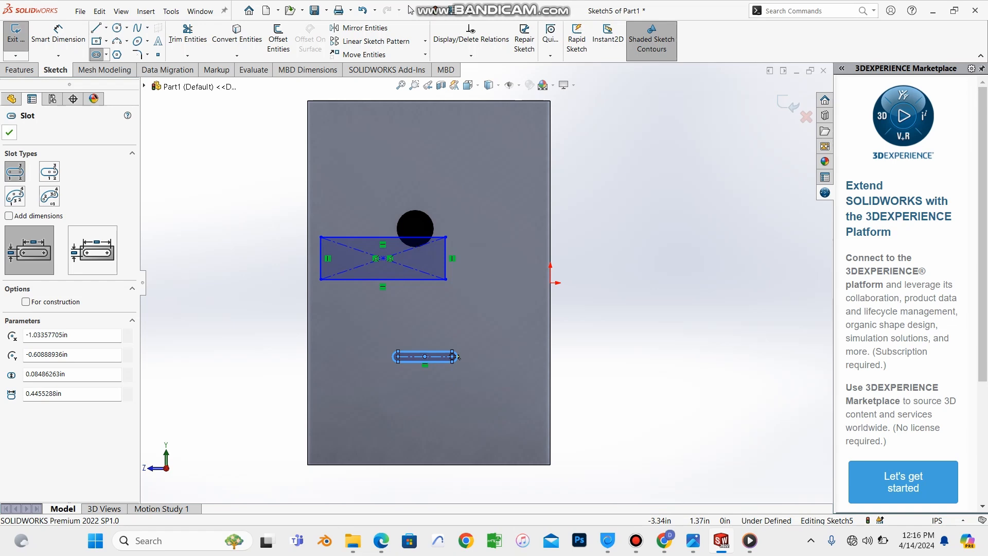
pyautogui.click(9, 132)
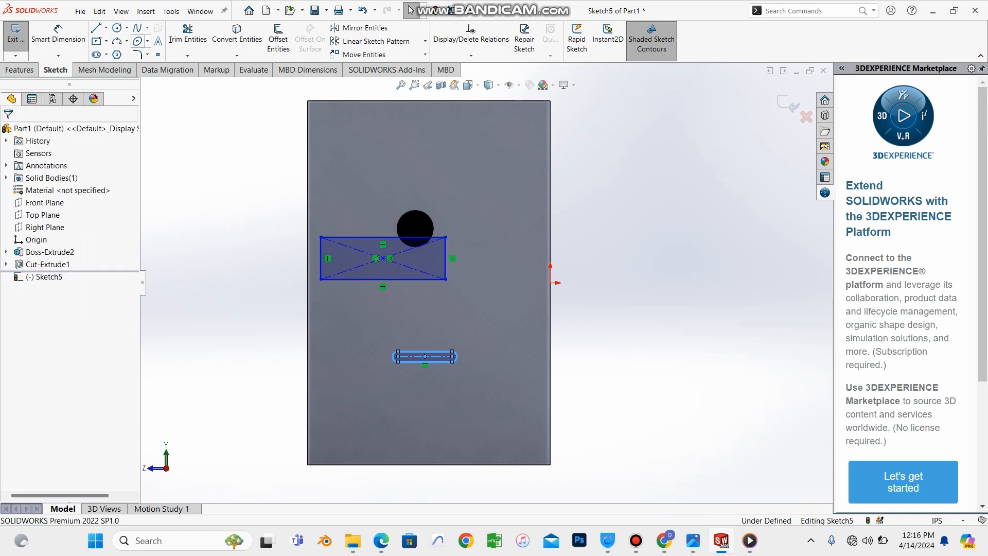
# - Begin an ellipse above the hole and exit the sketch, discarding all of its changes
pyautogui.click(147, 41)
pyautogui.click(157, 56)
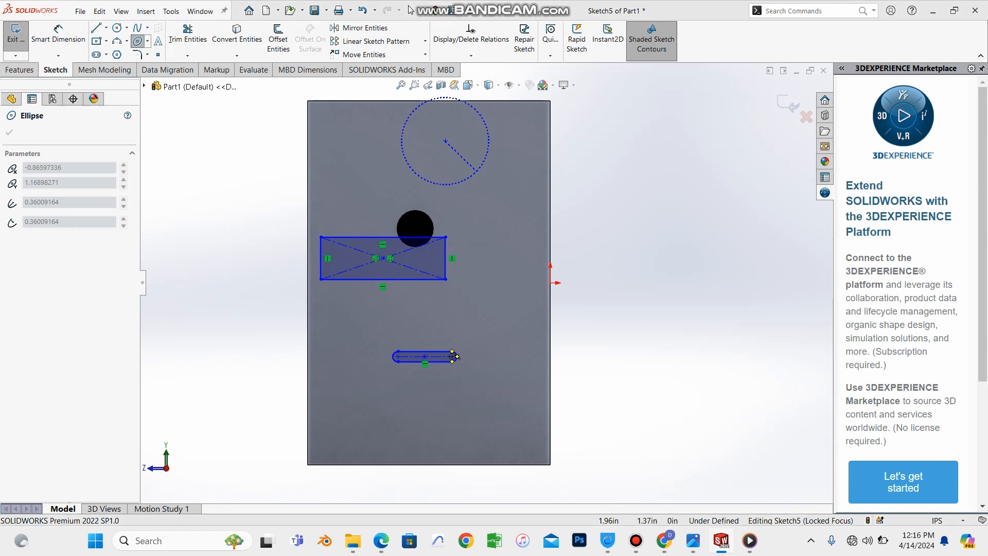
pyautogui.click(806, 117)
pyautogui.click(510, 275)
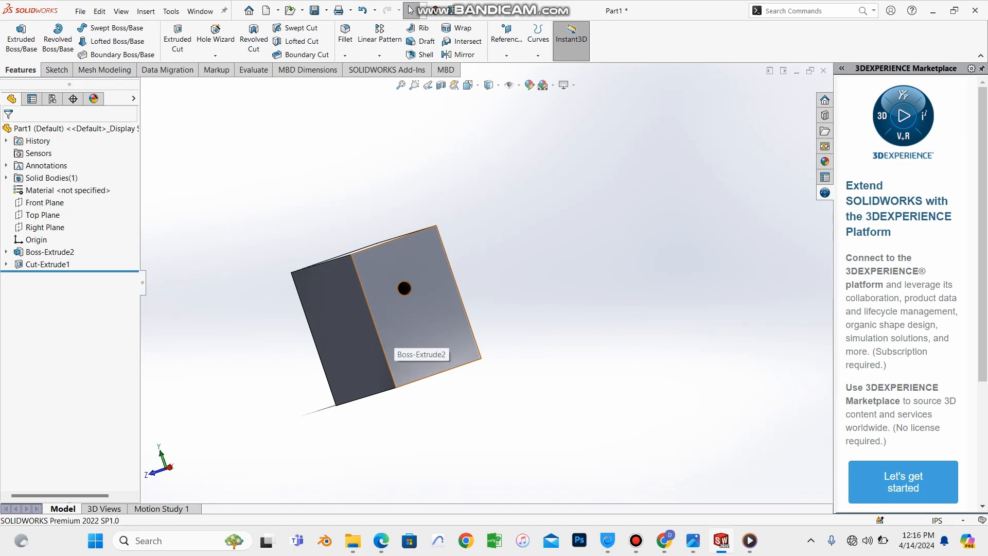
# - Examine the block and its end-face hole from several angles, and look over the Fillet description and the available sketch tools
pyautogui.scroll(2, 427, 308)
pyautogui.scroll(-5, 428, 309)
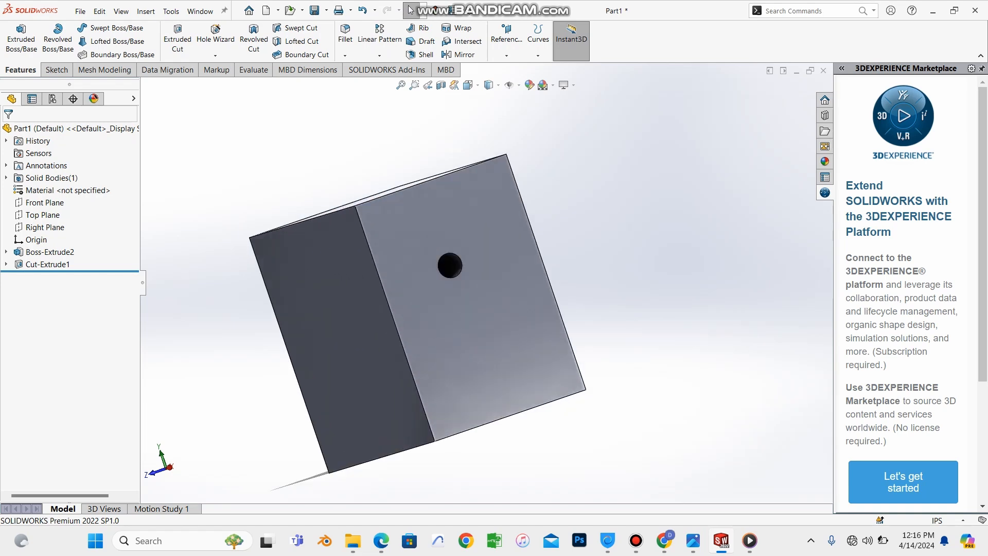
pyautogui.scroll(3, 484, 281)
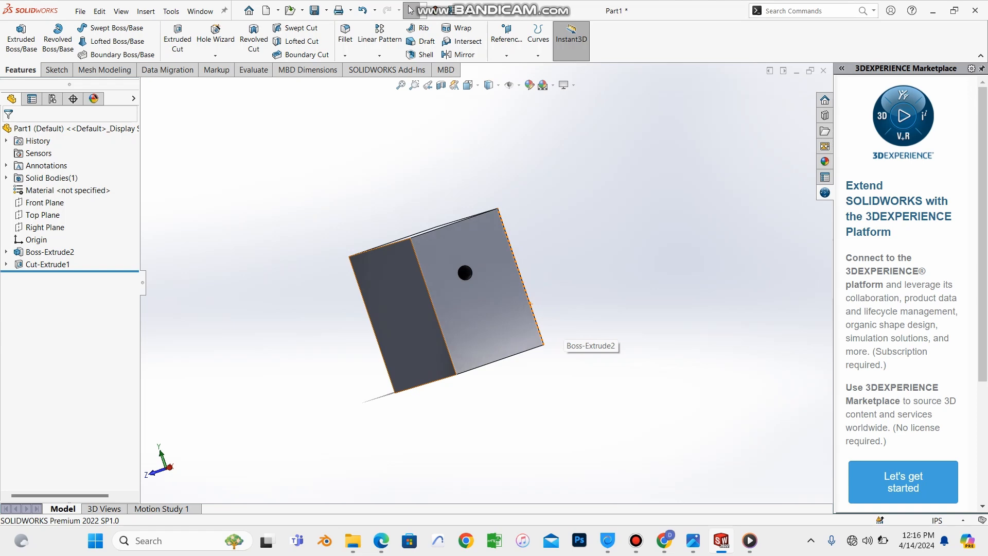
pyautogui.scroll(3, 476, 288)
pyautogui.scroll(-3, 476, 288)
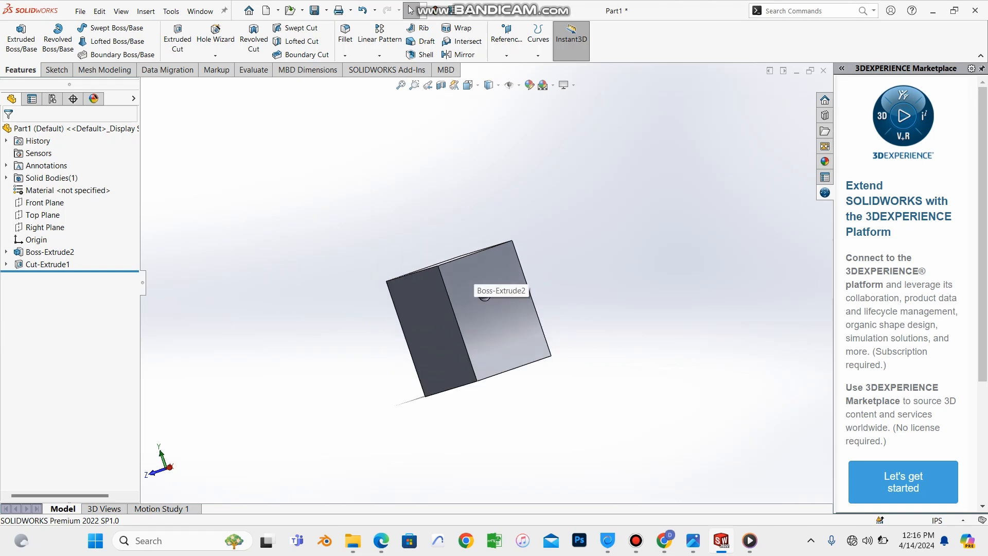
pyautogui.scroll(-2, 484, 293)
pyautogui.scroll(4, 551, 401)
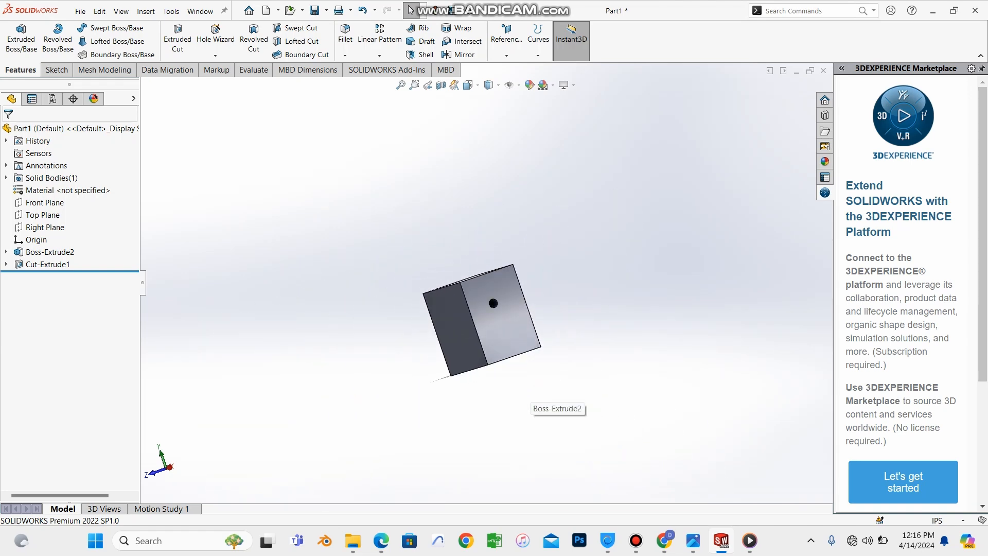
pyautogui.scroll(-5, 507, 304)
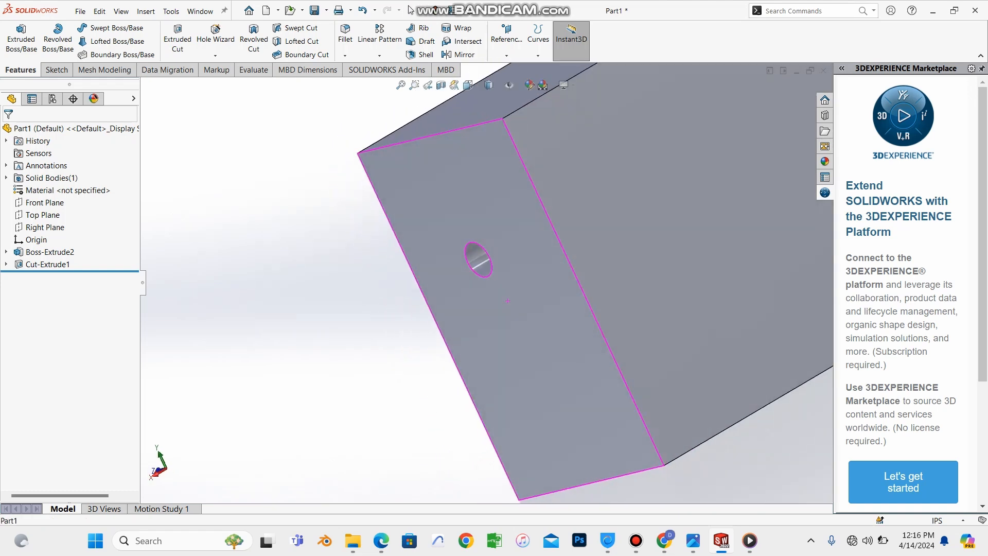
pyautogui.moveTo(508, 301); pyautogui.dragTo(546, 309, button='middle')
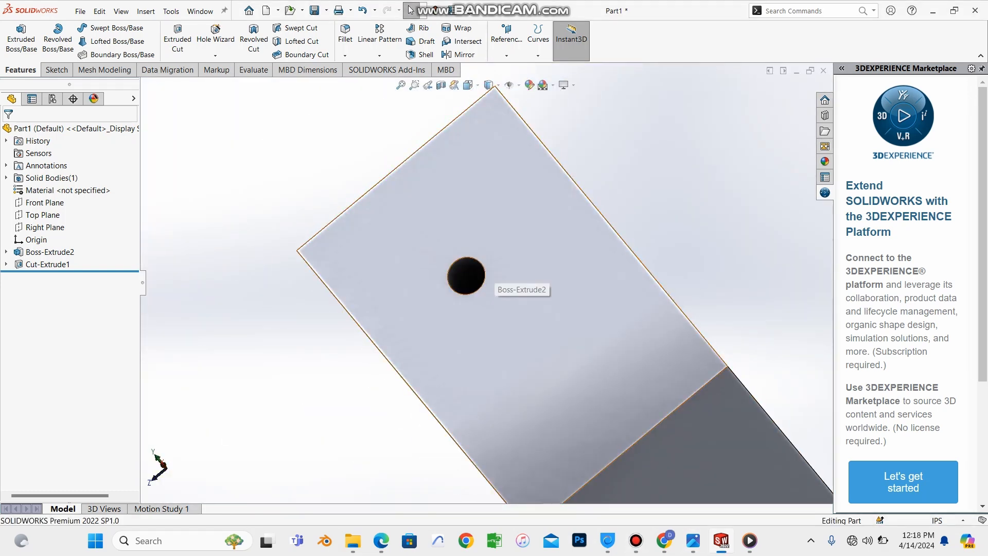
pyautogui.moveTo(511, 340); pyautogui.dragTo(538, 270, button='middle')
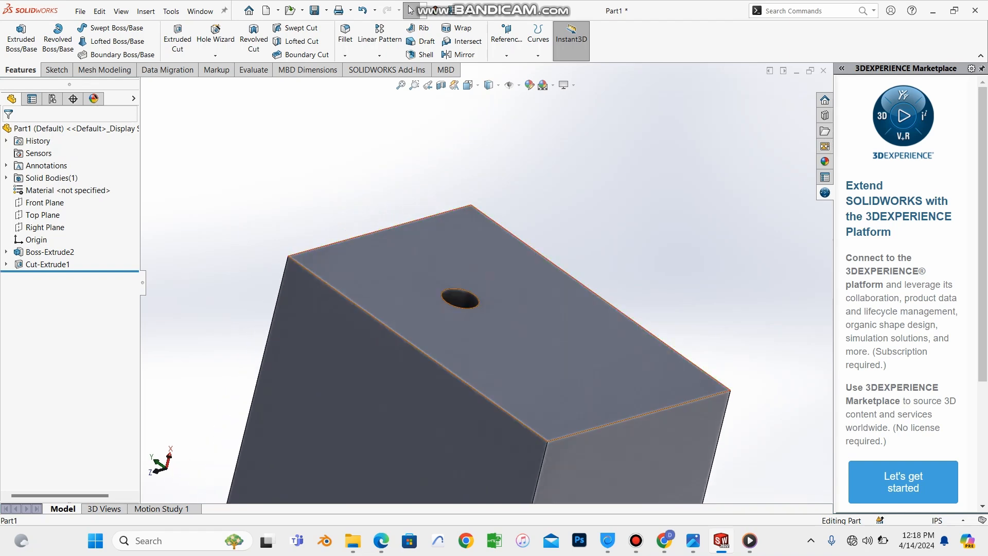
pyautogui.scroll(-5, 530, 417)
pyautogui.scroll(8, 525, 412)
pyautogui.scroll(4, 517, 360)
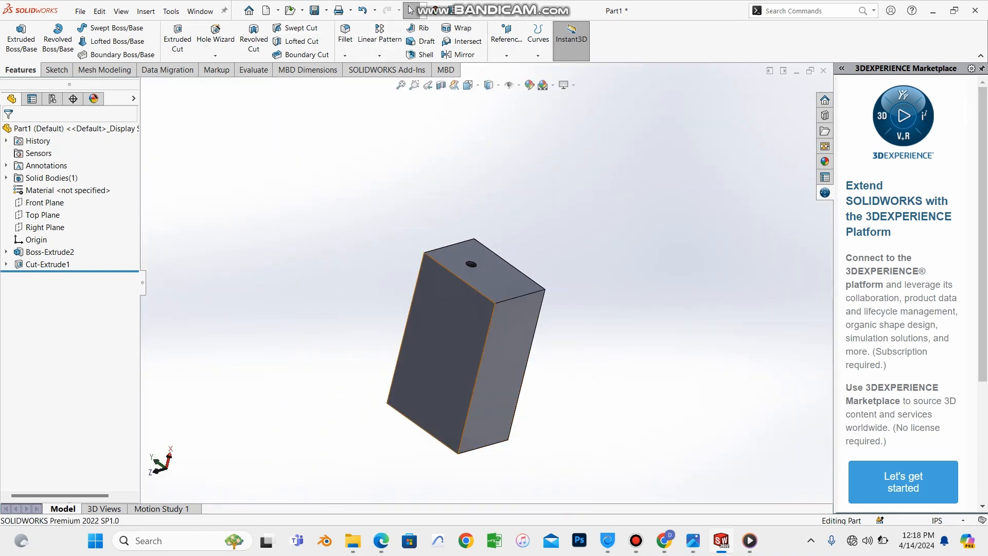
pyautogui.scroll(-7, 483, 306)
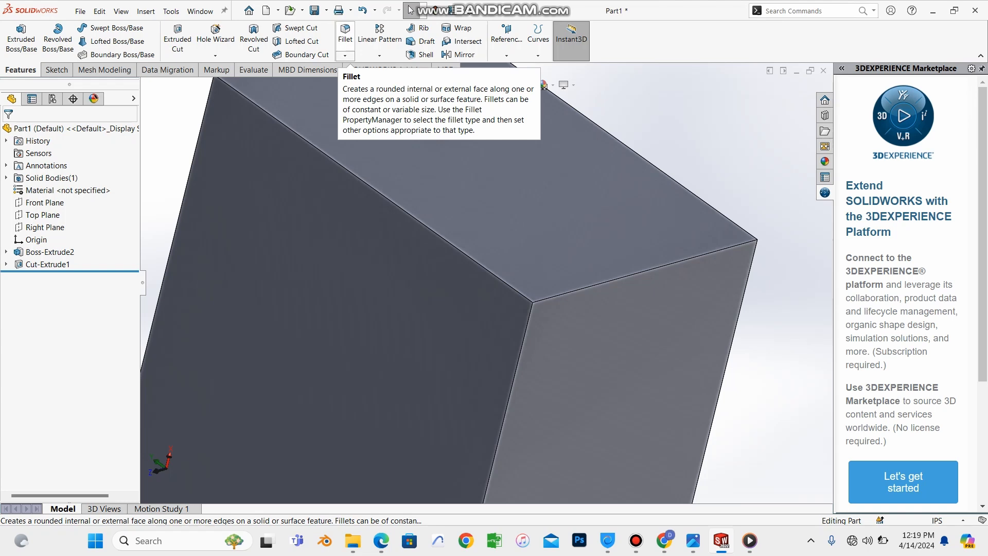
pyautogui.click(57, 70)
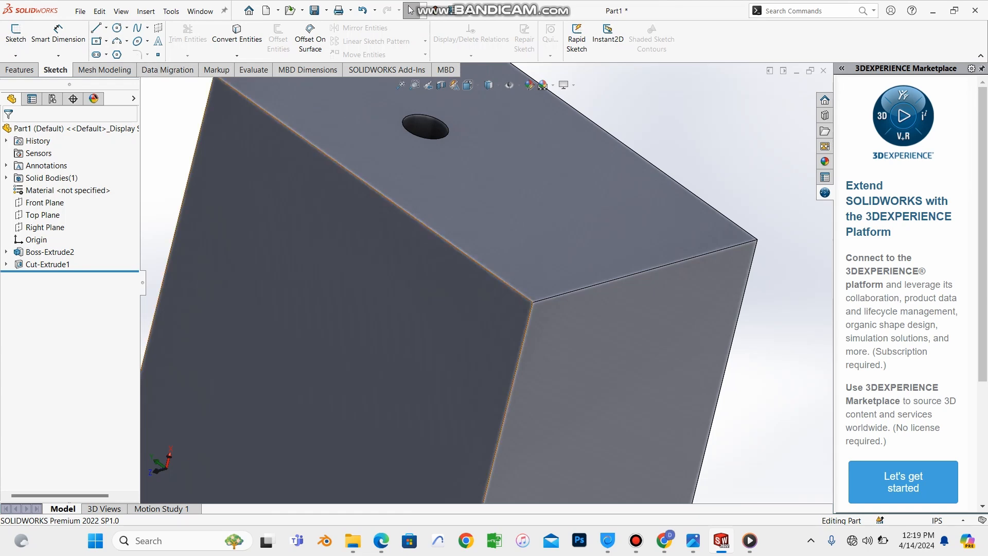
# - Look over the mesh modeling, sketch and feature tools, and examine the block and its end-face hole from several angles
pyautogui.scroll(3, 242, 146)
pyautogui.click(104, 69)
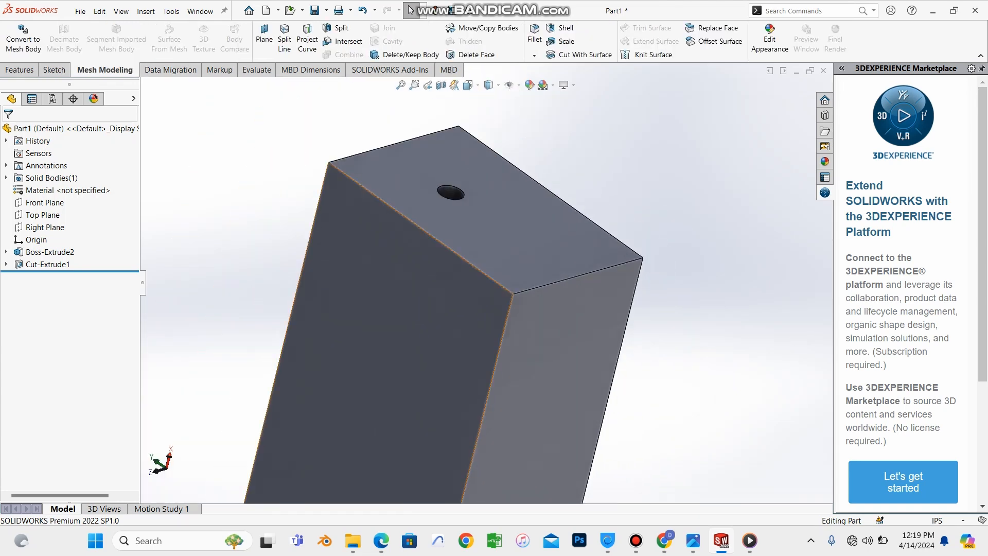
pyautogui.click(20, 69)
pyautogui.click(55, 70)
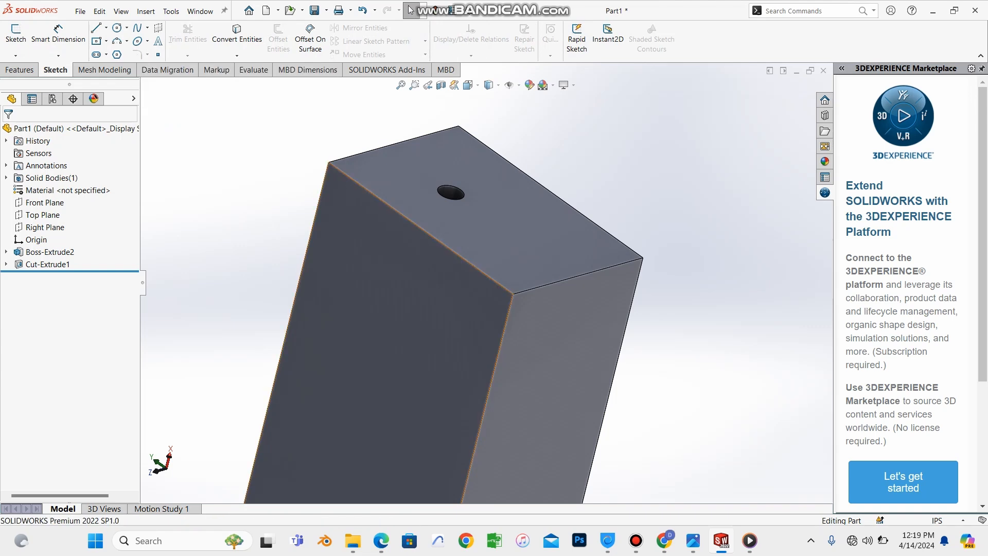
pyautogui.click(19, 70)
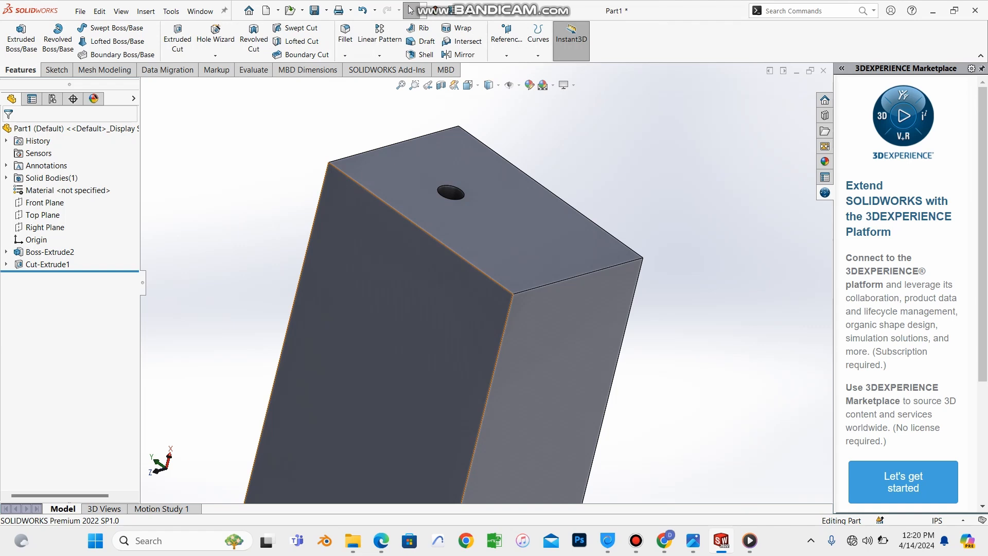
pyautogui.moveTo(444, 245); pyautogui.dragTo(487, 280, button='middle')
pyautogui.scroll(3, 487, 280)
pyautogui.scroll(-4, 349, 196)
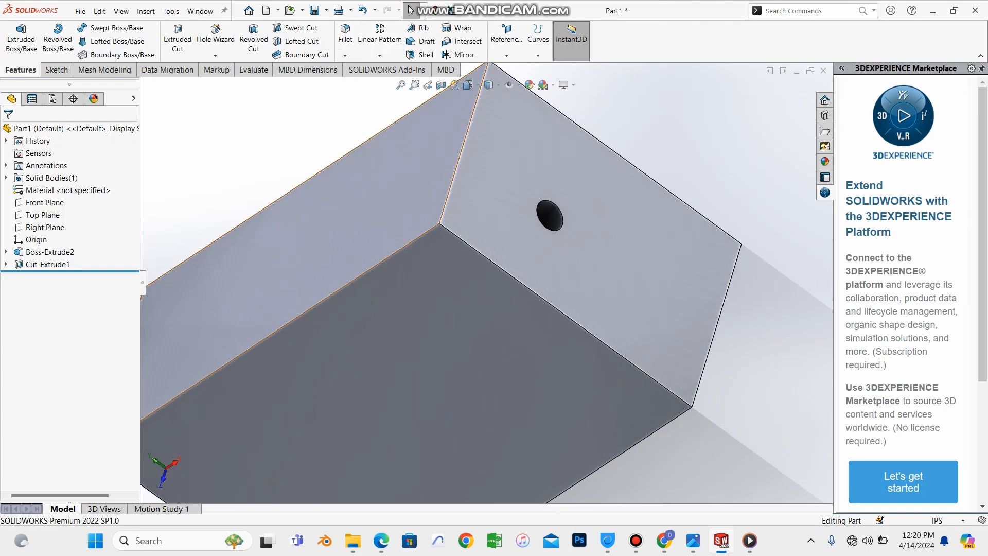
pyautogui.moveTo(520, 235)
pyautogui.mouseDown(button='middle')
pyautogui.moveTo(498, 238)
pyautogui.moveTo(517, 273)
pyautogui.moveTo(515, 219)
pyautogui.mouseUp(button='middle')
pyautogui.scroll(4, 485, 284)
pyautogui.scroll(-4, 449, 169)
pyautogui.scroll(2, 444, 170)
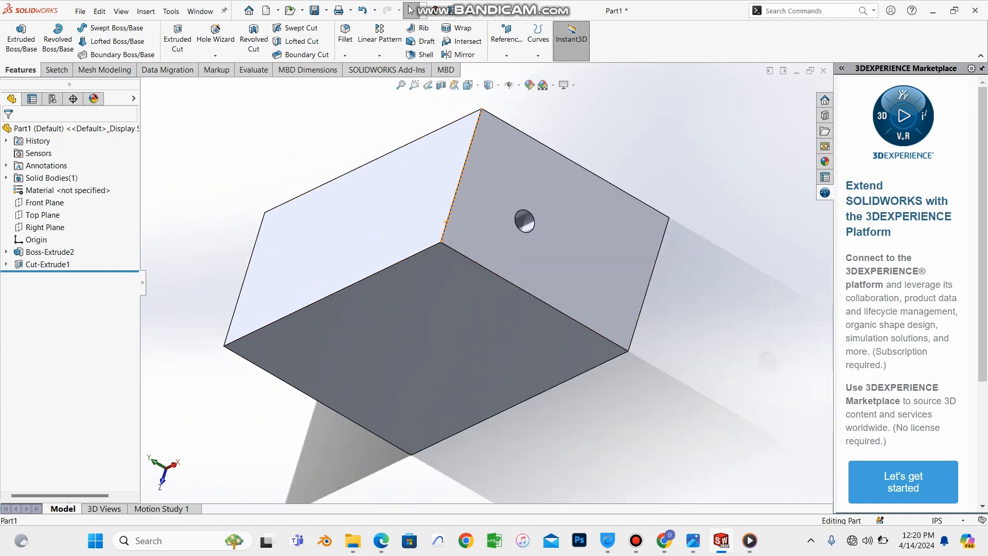
# - Start a constant-size fillet with full preview and select one long edge of the block that meets the holed end face
pyautogui.click(345, 35)
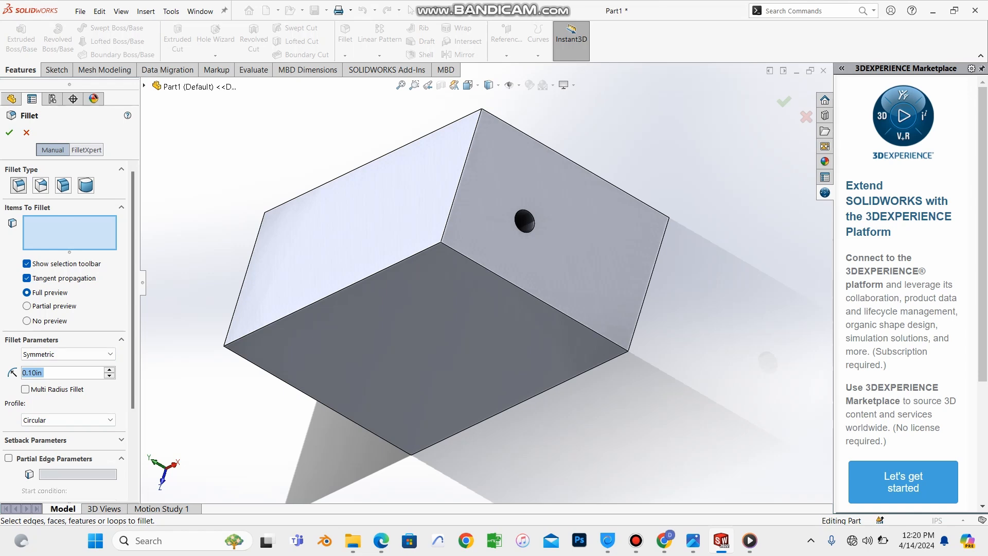
pyautogui.moveTo(427, 350); pyautogui.dragTo(452, 363, button='middle')
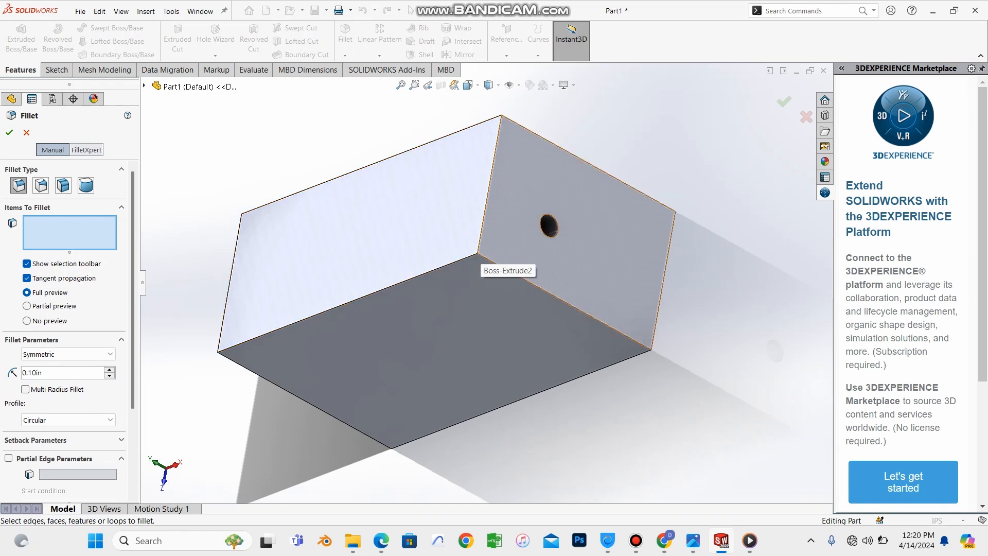
pyautogui.moveTo(478, 257); pyautogui.dragTo(496, 201, button='middle')
pyautogui.scroll(-2, 504, 139)
pyautogui.scroll(-1, 507, 178)
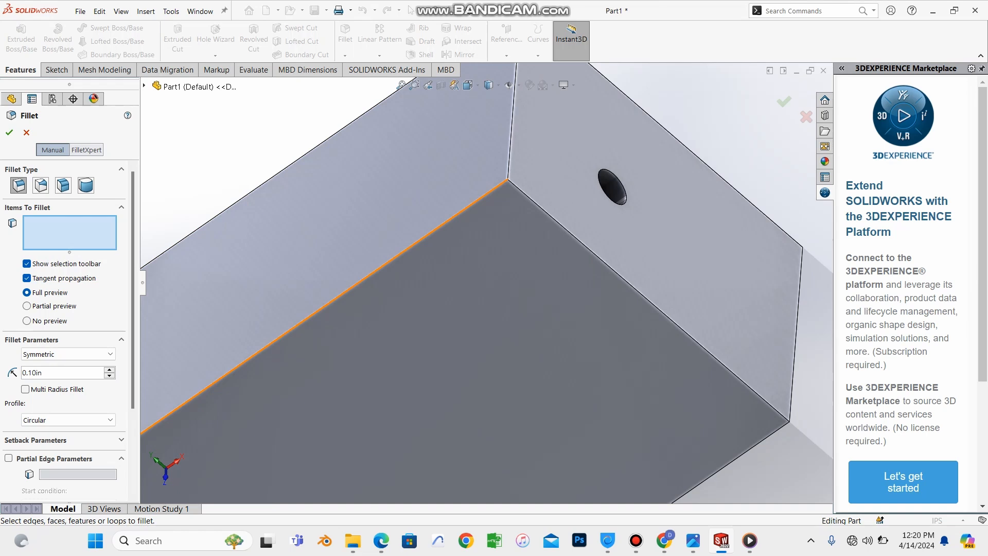
pyautogui.click(495, 188)
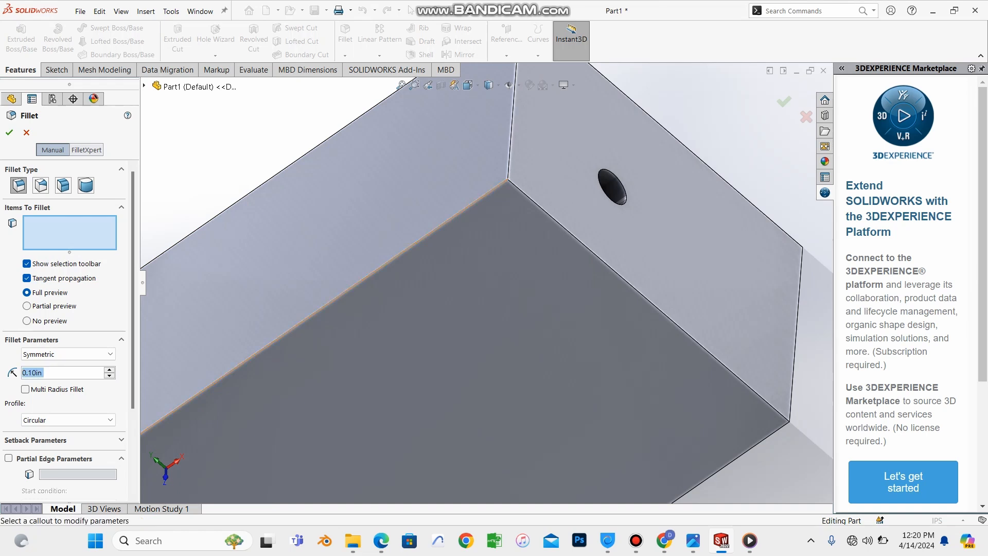
pyautogui.moveTo(502, 216); pyautogui.dragTo(505, 260, button='middle')
pyautogui.scroll(2, 483, 278)
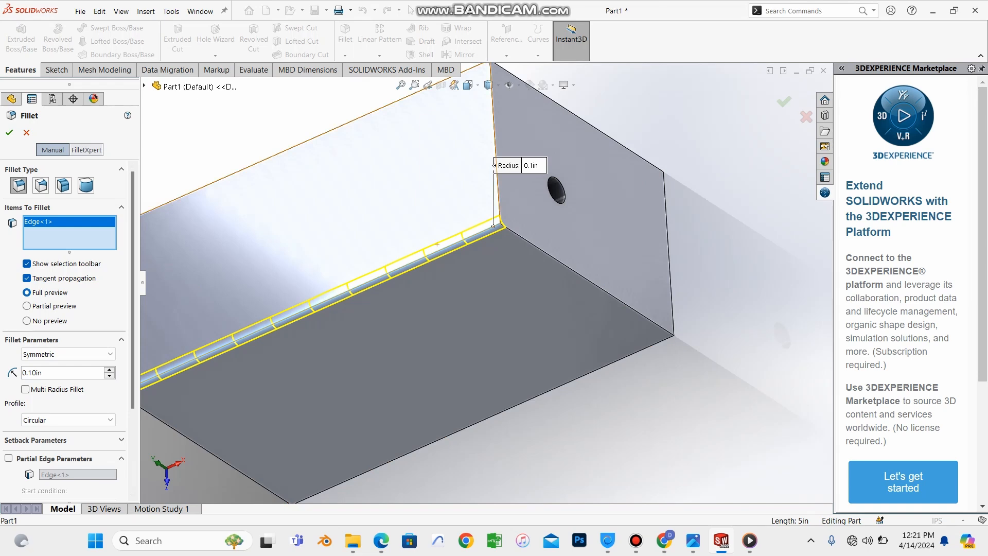
pyautogui.press('Return')
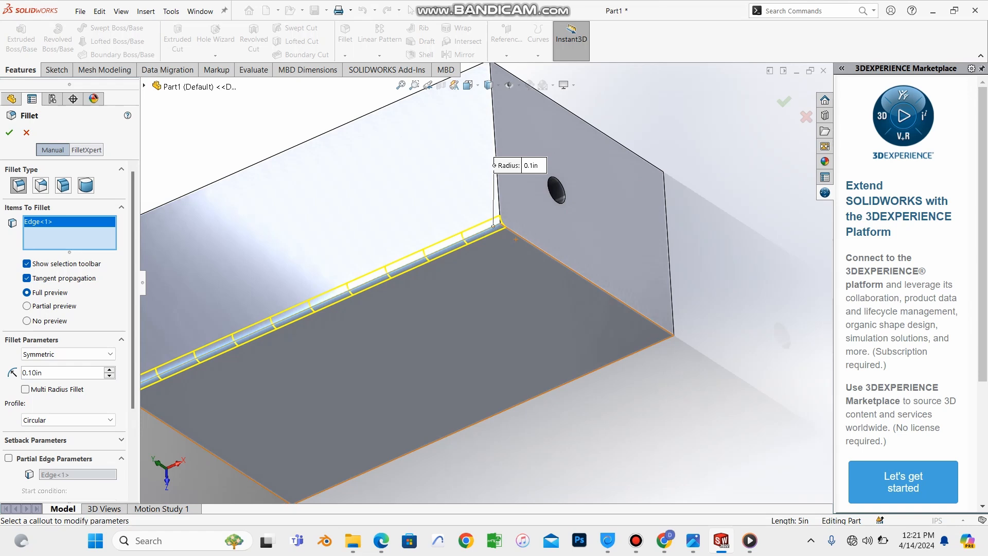
# - Add the other long edge and both short edges of the same face to the fillet selection, completing its four-edge perimeter
pyautogui.moveTo(516, 239); pyautogui.dragTo(507, 280, button='middle')
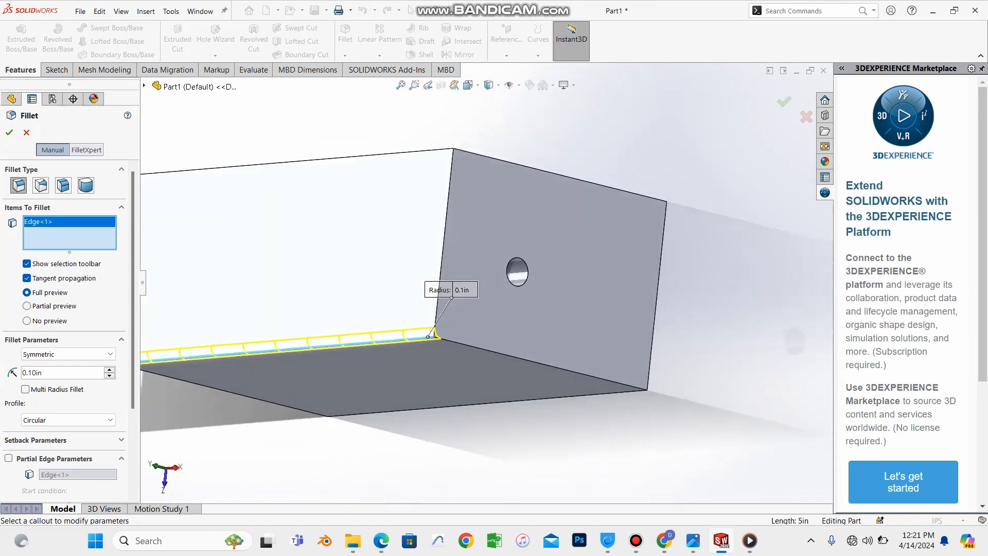
pyautogui.click(380, 156)
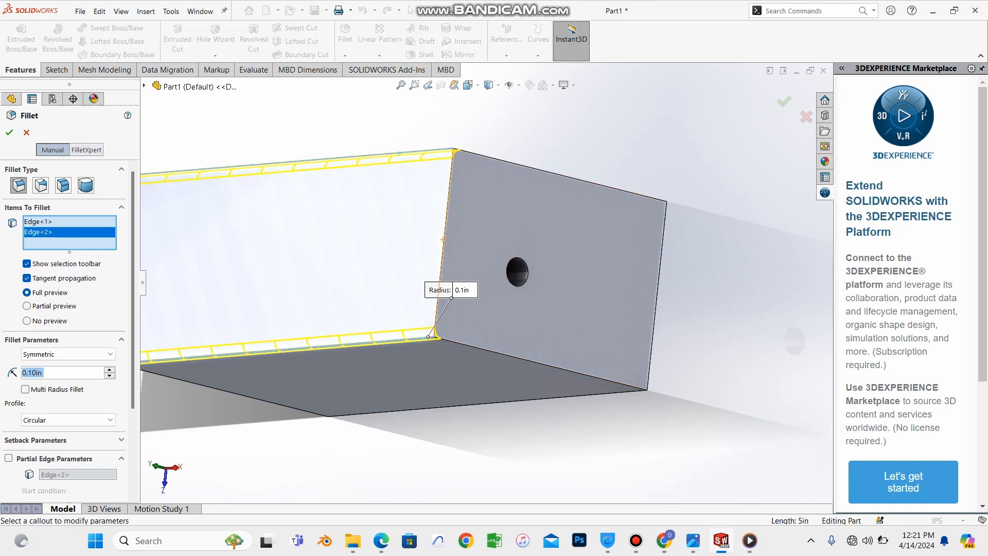
pyautogui.click(443, 242)
pyautogui.moveTo(452, 247); pyautogui.dragTo(492, 182, button='middle')
pyautogui.moveTo(453, 216); pyautogui.dragTo(502, 249, button='middle')
pyautogui.scroll(-1, 463, 154)
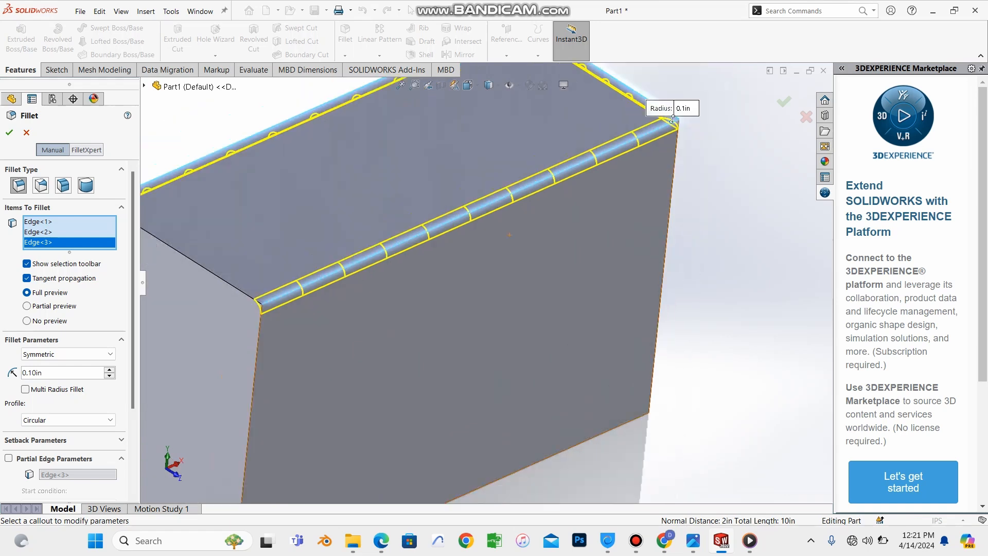
pyautogui.scroll(2, 502, 249)
pyautogui.click(274, 262)
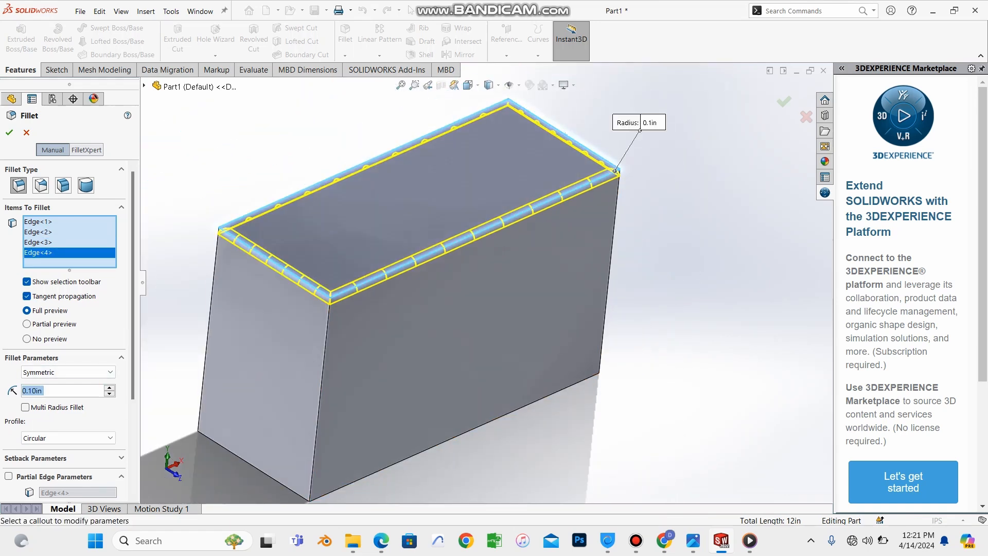
# - Set the symmetric fillet radius for the four selected perimeter edges to 0.3 in
pyautogui.moveTo(489, 267); pyautogui.dragTo(441, 232, button='middle')
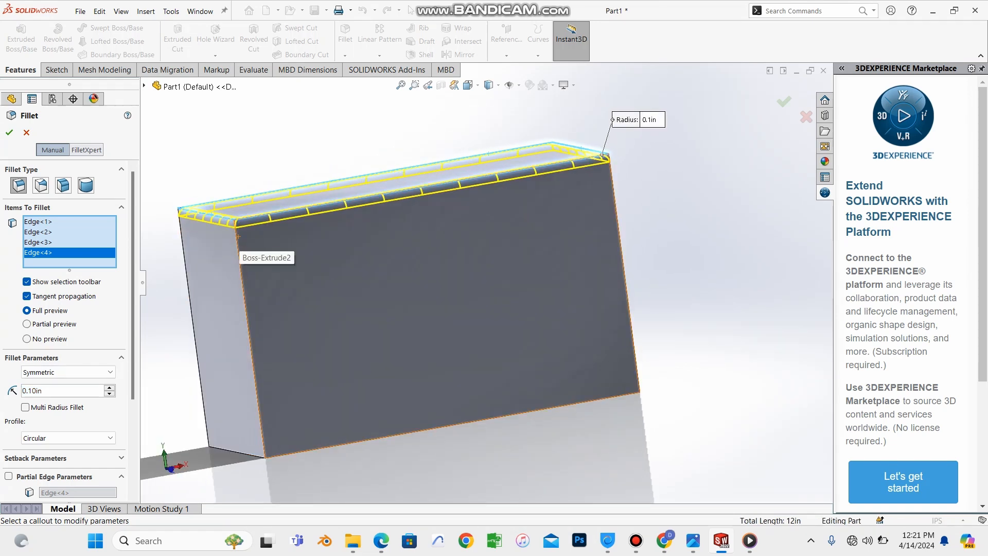
pyautogui.hotkey('ctrl', '7')
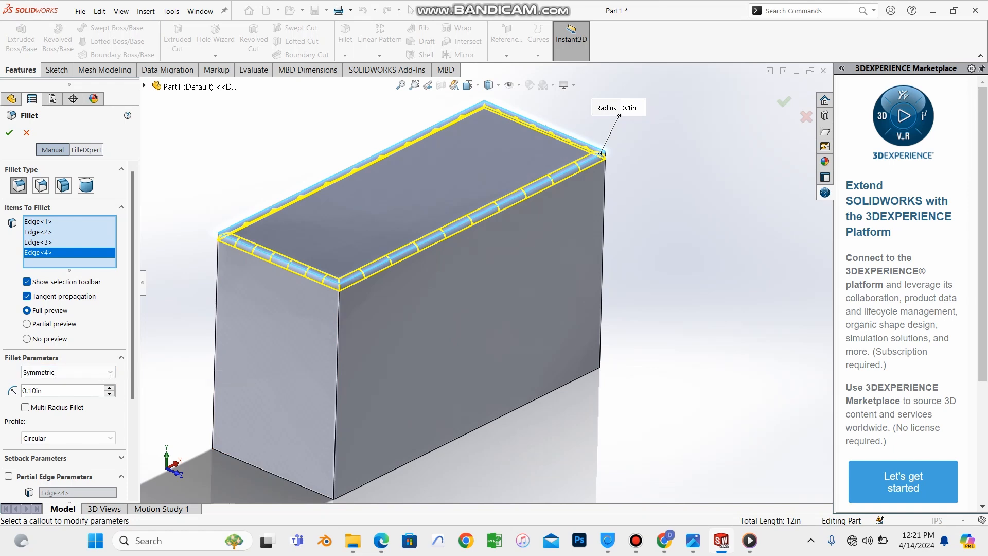
pyautogui.click(54, 390)
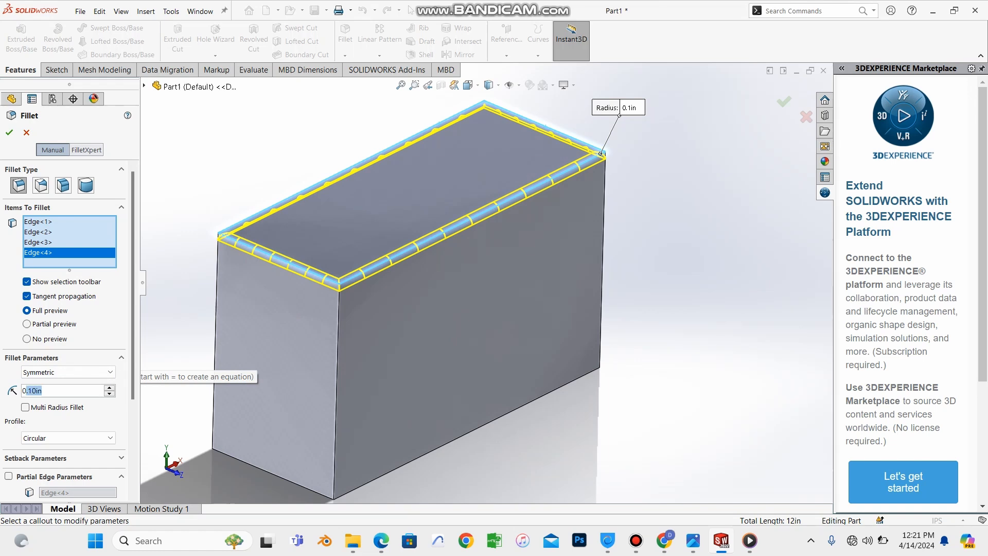
pyautogui.moveTo(26, 391); pyautogui.dragTo(21, 386)
pyautogui.press('BackSpace')
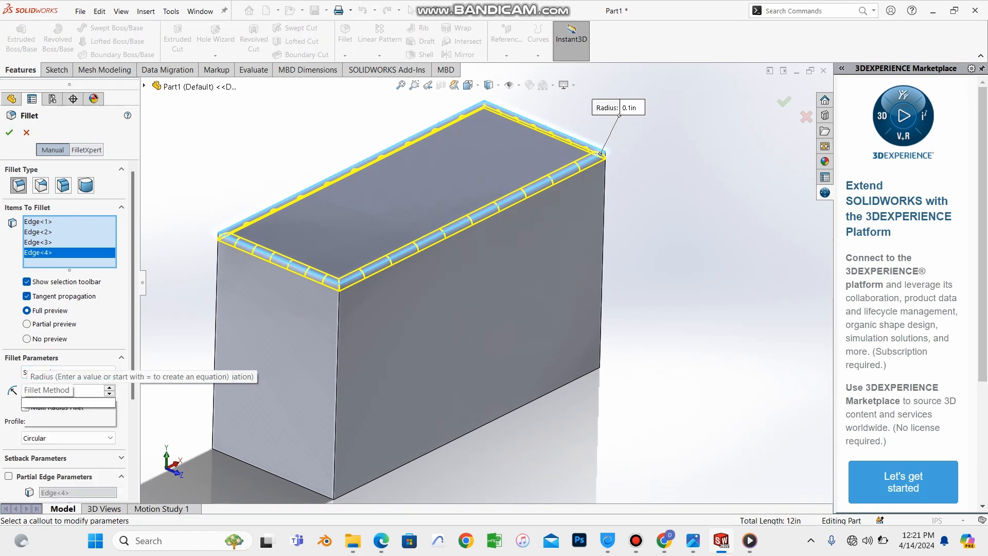
pyautogui.write('0.3')
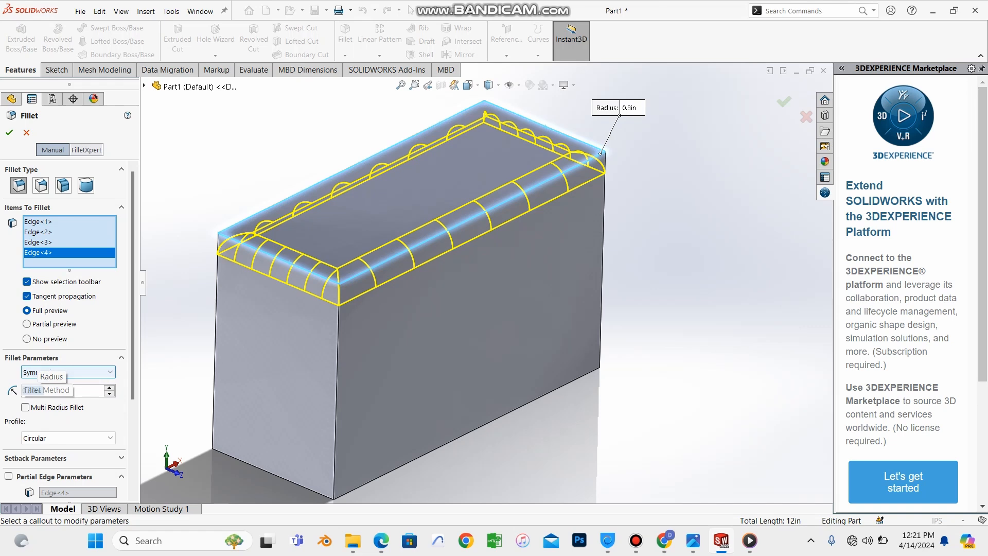
pyautogui.press('Return')
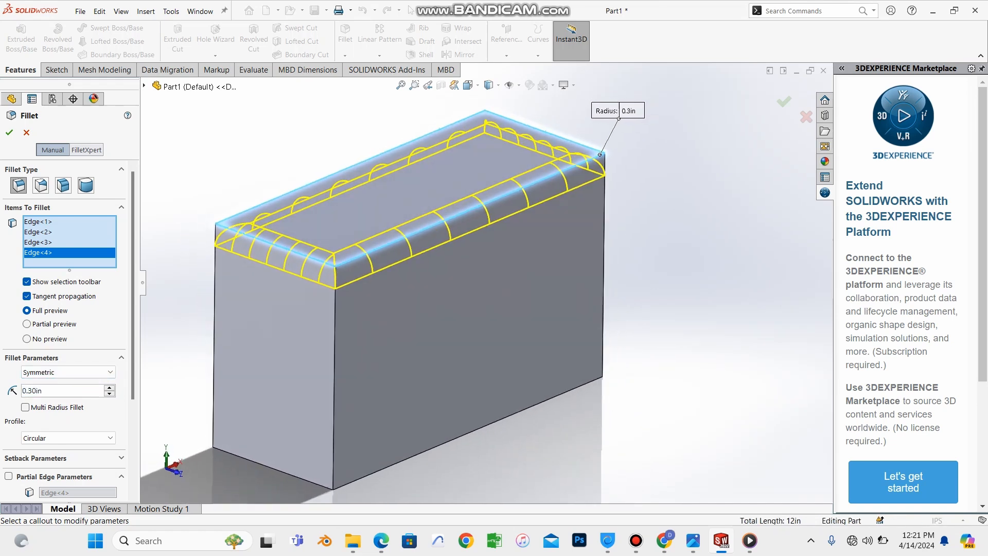
# - Apply the fillet with a 0.3 in radius to the four edges around the block's top face
pyautogui.moveTo(412, 303); pyautogui.dragTo(399, 285, button='middle')
pyautogui.click(10, 132)
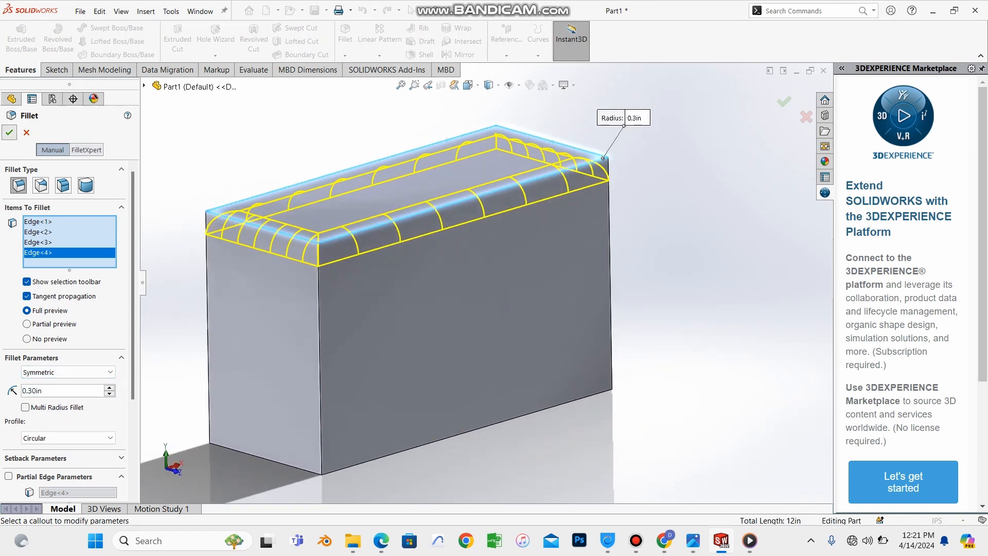
pyautogui.moveTo(463, 324); pyautogui.dragTo(504, 265, button='middle')
pyautogui.scroll(2, 492, 280)
pyautogui.scroll(-3, 495, 282)
# - Chamfer the two long bottom edges of the block with a distance of 0.39370079 in and an angle of 45 degrees
pyautogui.moveTo(504, 361); pyautogui.dragTo(476, 298, button='middle')
pyautogui.scroll(5, 460, 261)
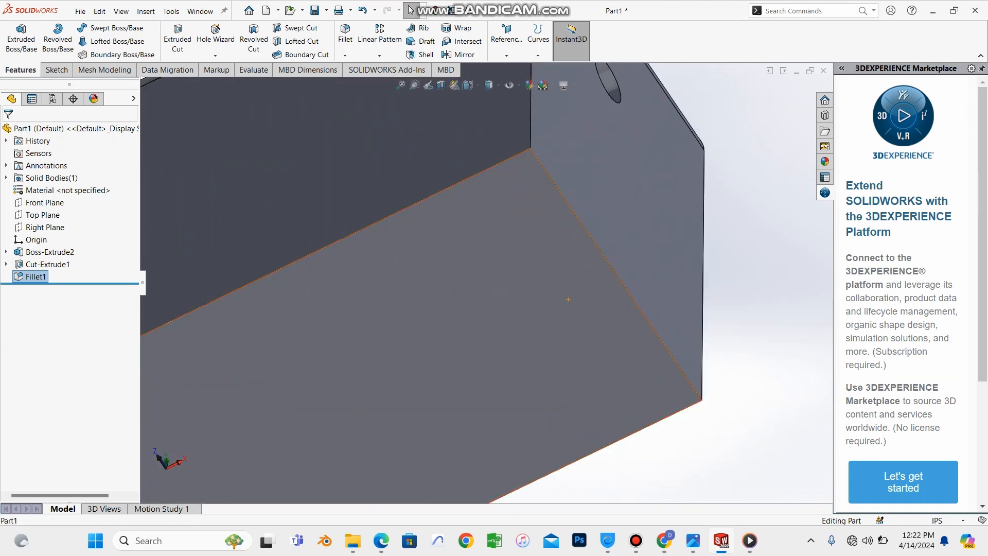
pyautogui.moveTo(460, 260); pyautogui.dragTo(460, 247, button='middle')
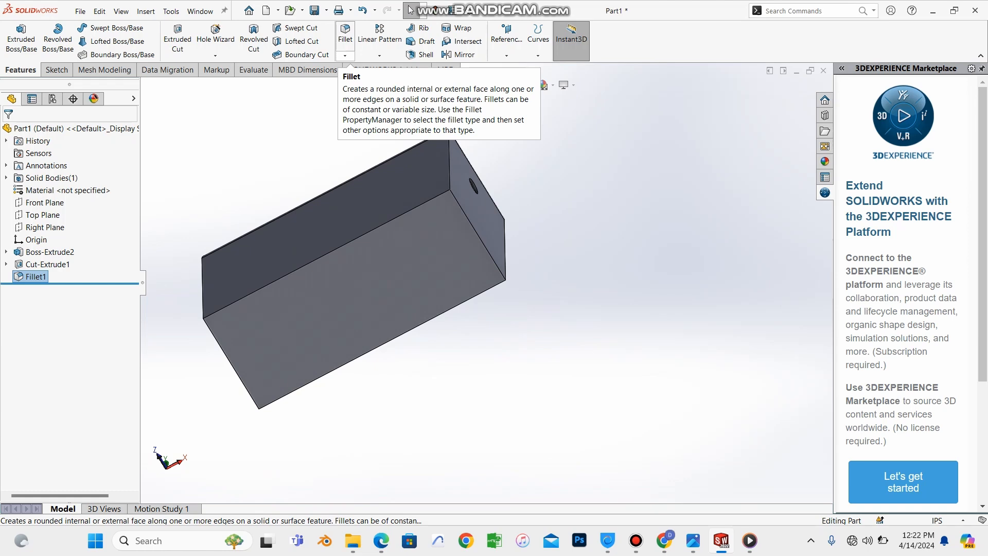
pyautogui.click(345, 55)
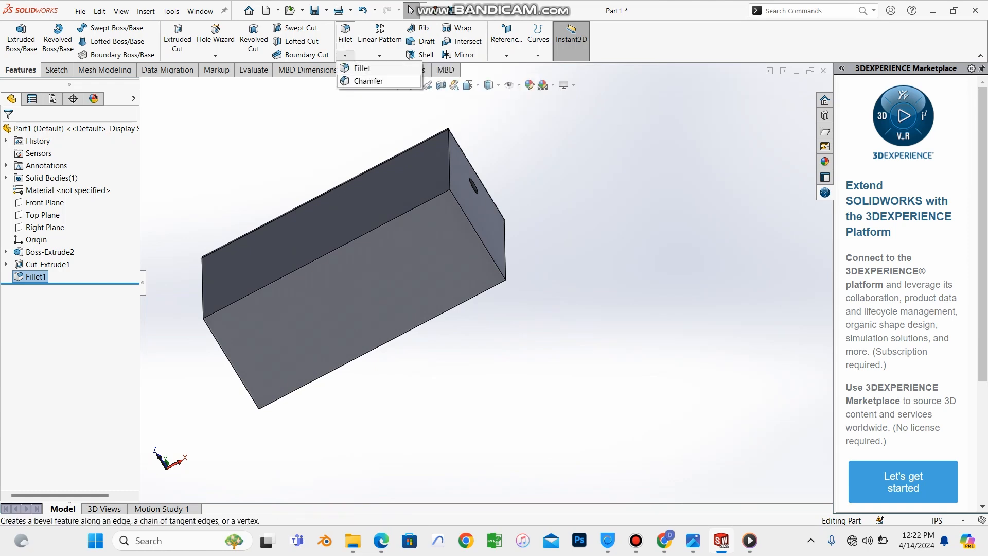
pyautogui.click(368, 81)
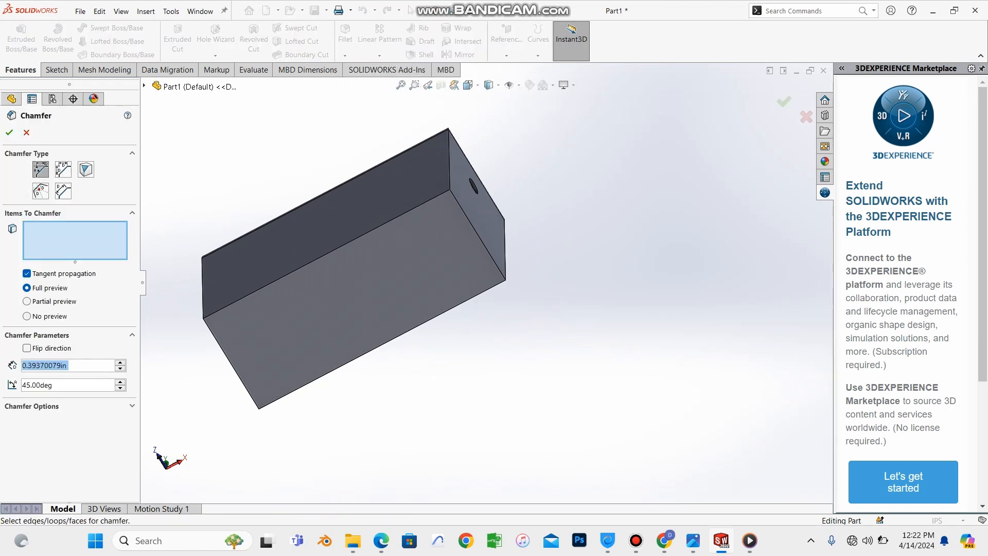
pyautogui.moveTo(482, 273); pyautogui.dragTo(482, 287, button='middle')
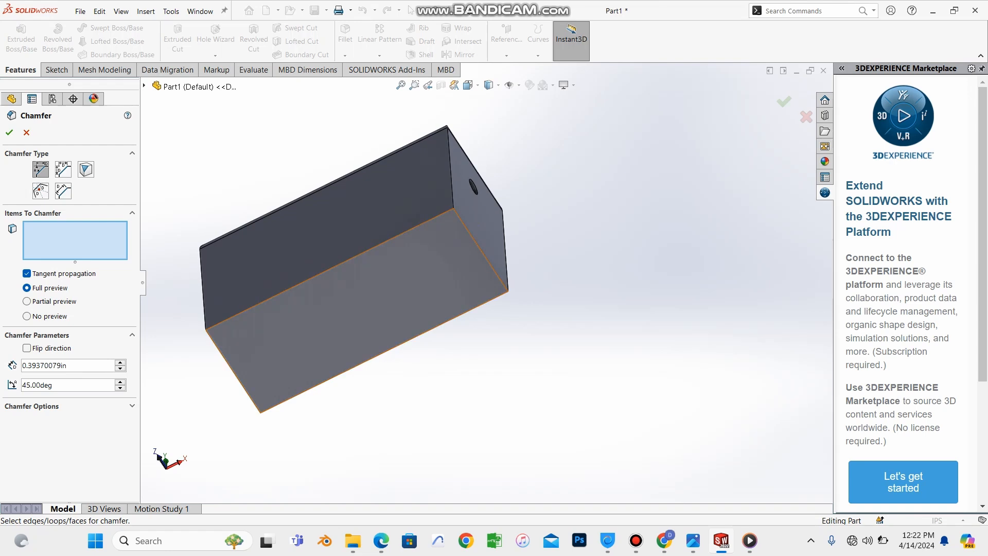
pyautogui.scroll(1, 482, 286)
pyautogui.click(355, 271)
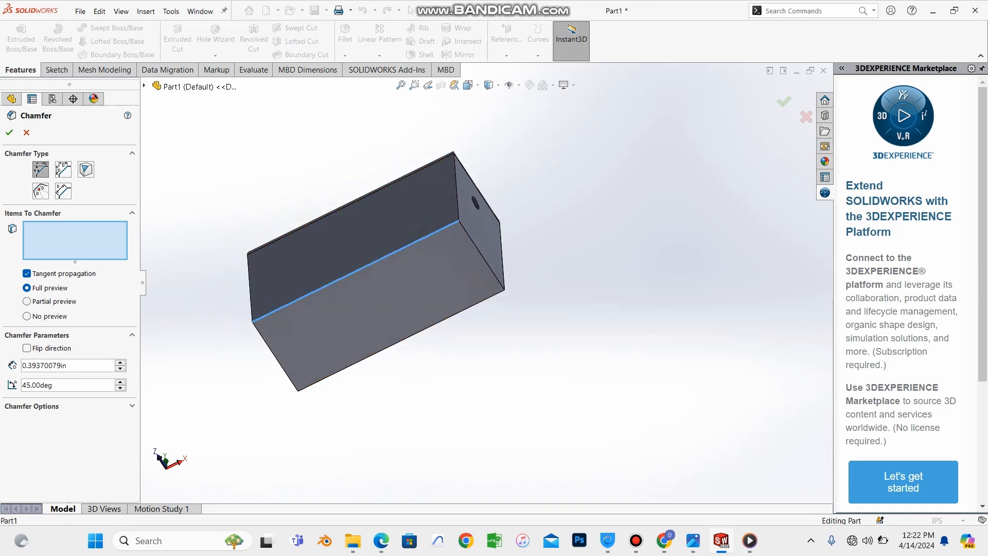
pyautogui.moveTo(355, 272); pyautogui.dragTo(361, 284, button='middle')
pyautogui.moveTo(408, 257); pyautogui.dragTo(383, 272, button='middle')
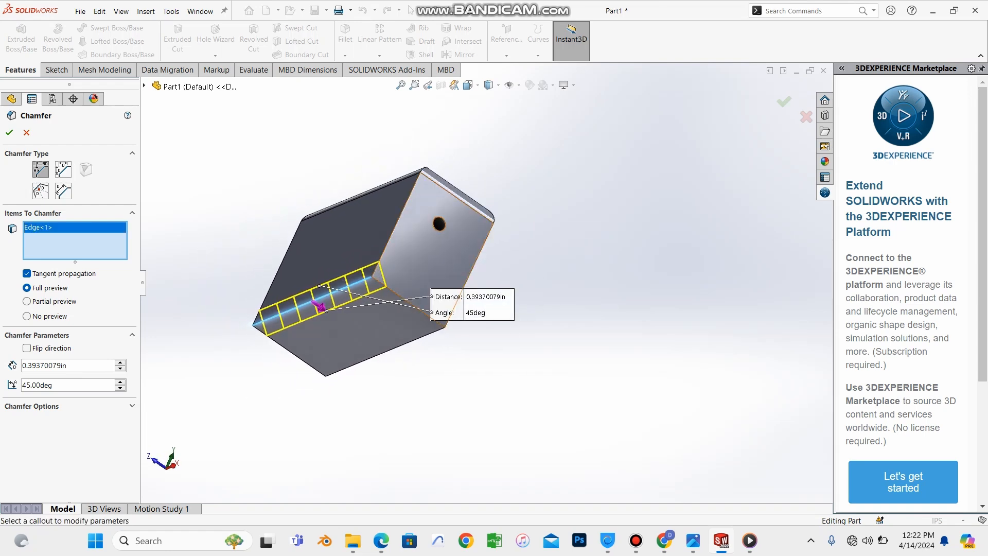
pyautogui.moveTo(432, 319); pyautogui.dragTo(399, 276, button='middle')
pyautogui.click(399, 277)
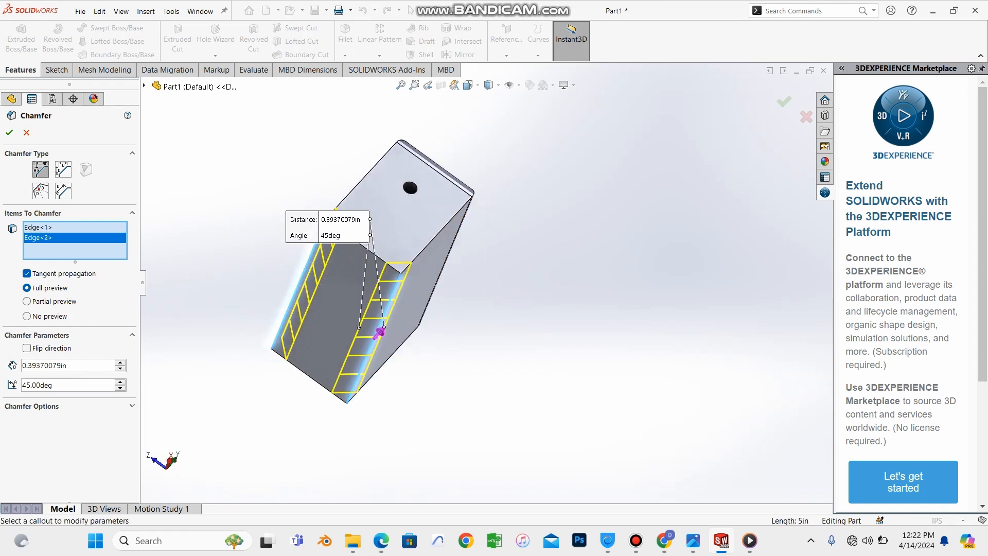
pyautogui.click(9, 132)
# - Examine the rounded top edges and the chamfered bottom edges of the block from several sides
pyautogui.moveTo(381, 268); pyautogui.dragTo(416, 321, button='middle')
pyautogui.scroll(1, 417, 321)
pyautogui.scroll(-3, 412, 246)
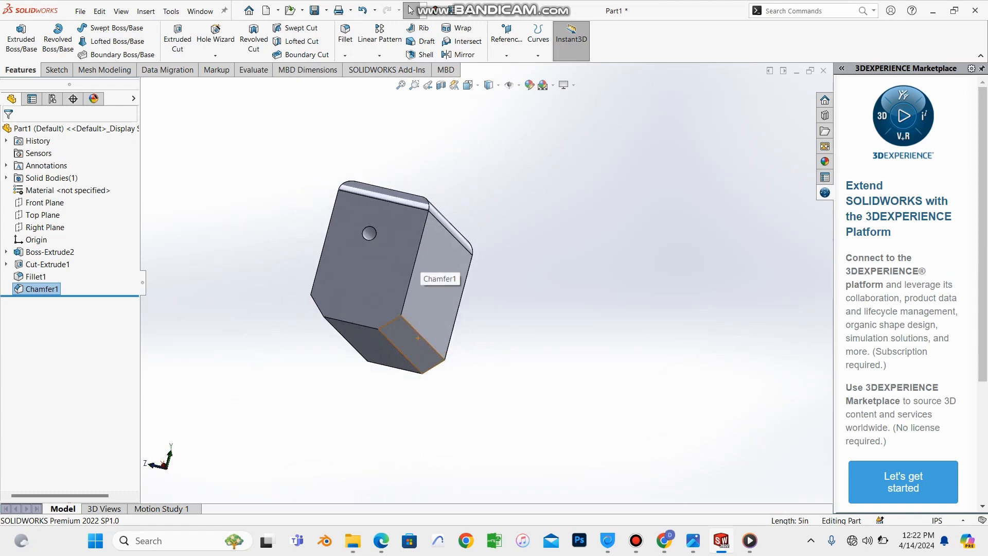
pyautogui.moveTo(412, 246); pyautogui.dragTo(355, 209, button='middle')
pyautogui.scroll(1, 461, 288)
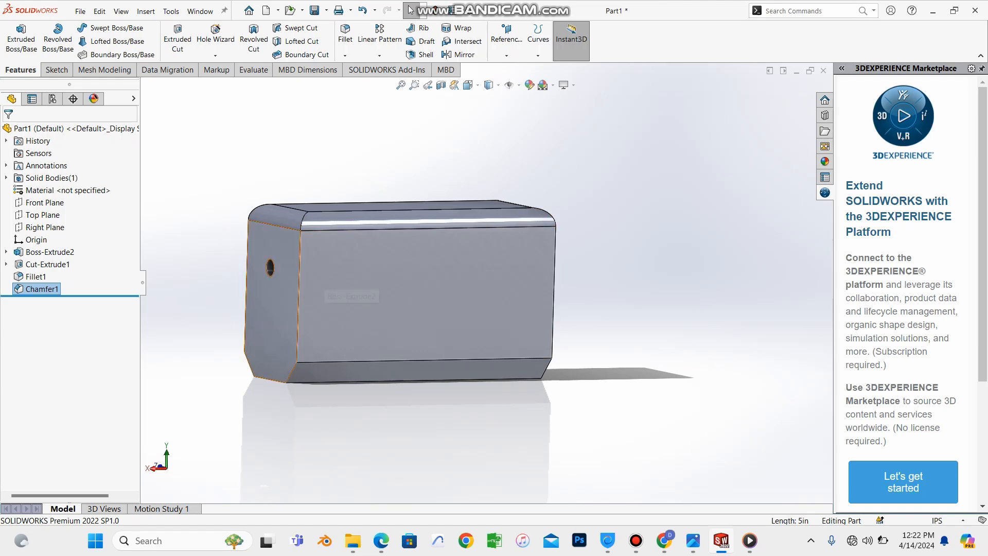
pyautogui.moveTo(319, 277); pyautogui.dragTo(419, 275, button='middle')
pyautogui.scroll(2, 321, 258)
pyautogui.scroll(-3, 322, 258)
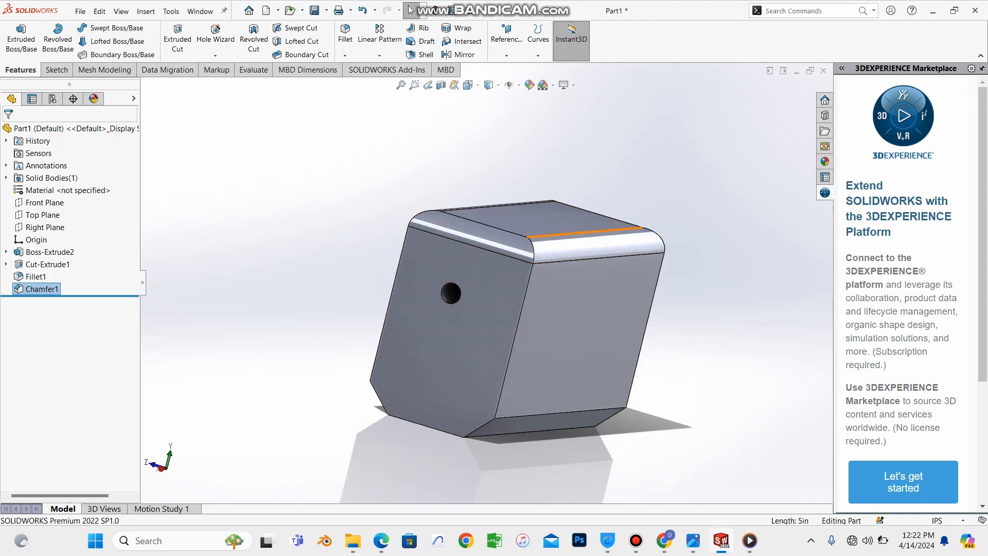
pyautogui.moveTo(592, 231); pyautogui.dragTo(481, 239, button='middle')
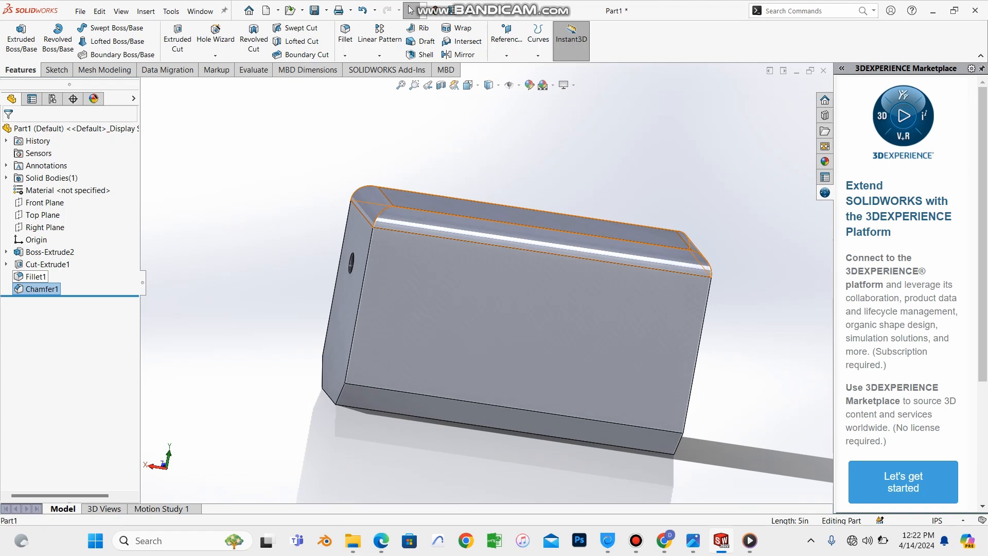
# - Delete the Fillet1 and Chamfer1 features from the part
pyautogui.click(35, 276)
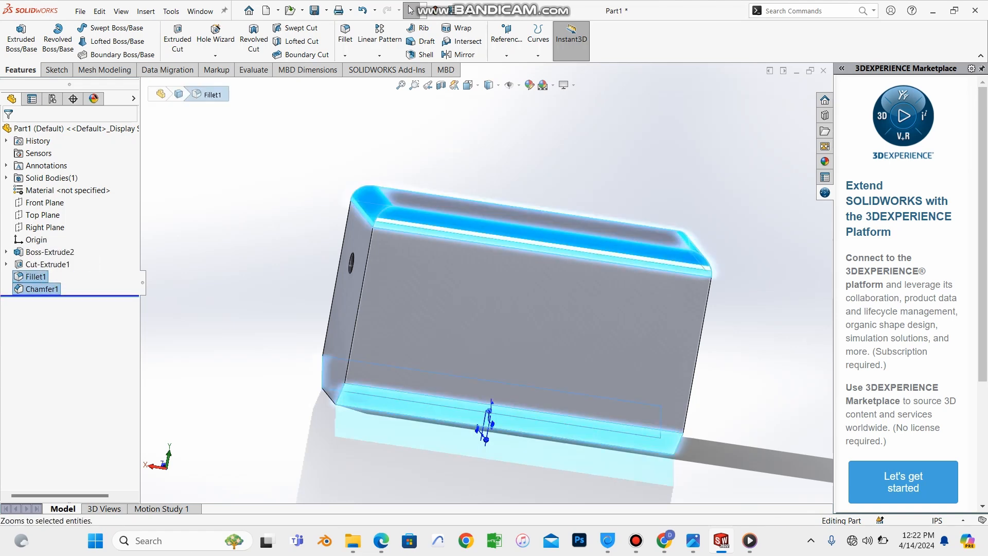
pyautogui.moveTo(41, 295)
pyautogui.mouseDown()
pyautogui.moveTo(42, 283)
pyautogui.moveTo(41, 295)
pyautogui.mouseUp()
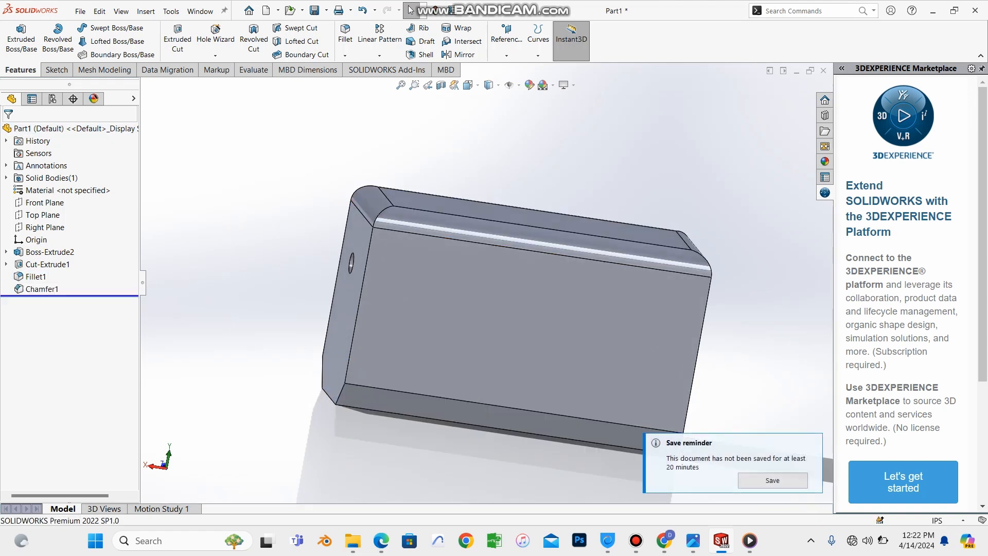
pyautogui.click(35, 276)
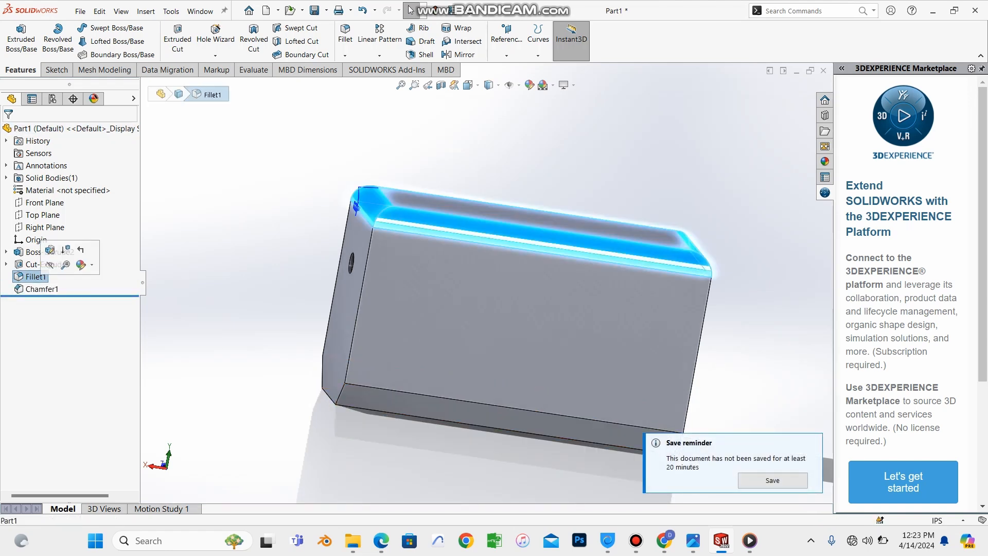
pyautogui.keyDown('ctrl'); pyautogui.click(42, 288); pyautogui.keyUp('ctrl')
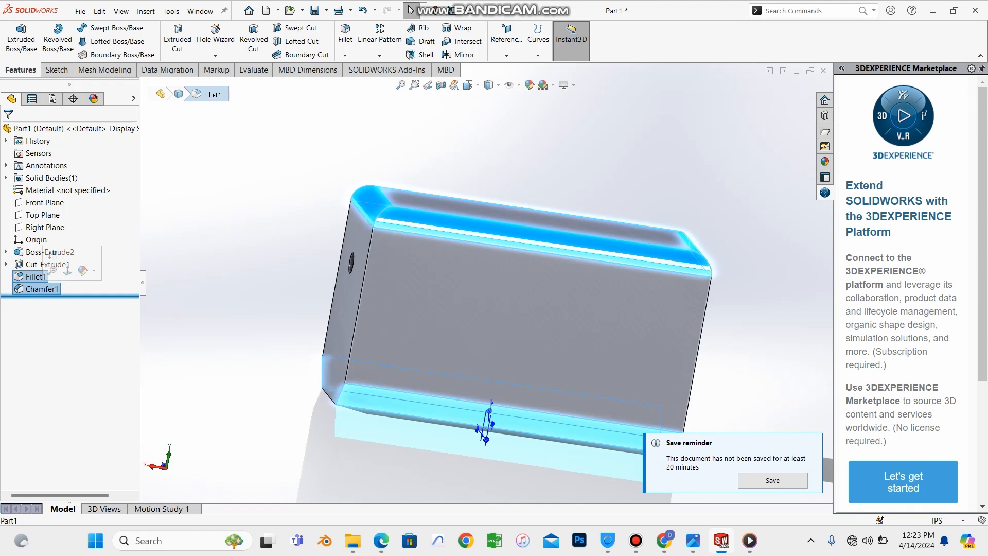
pyautogui.rightClick(45, 287)
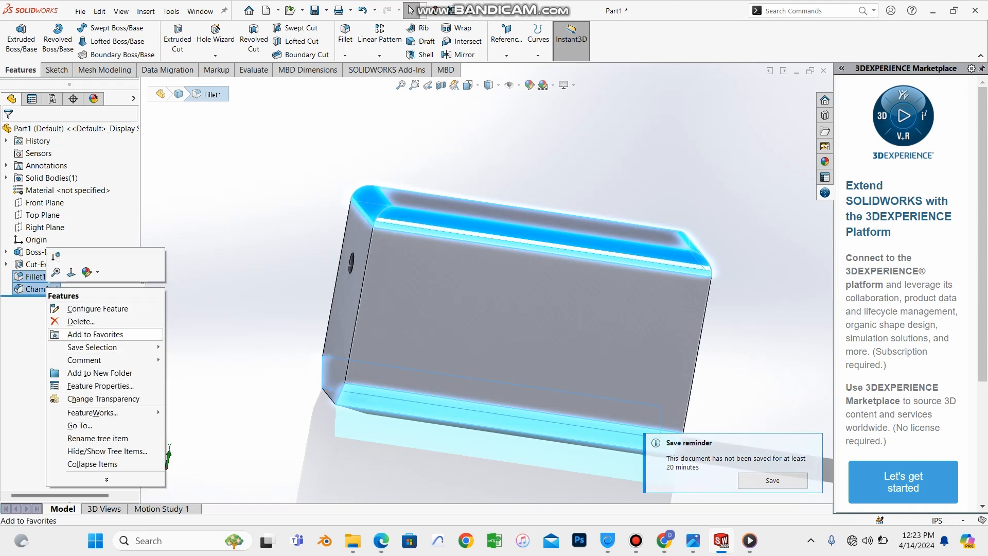
pyautogui.click(80, 321)
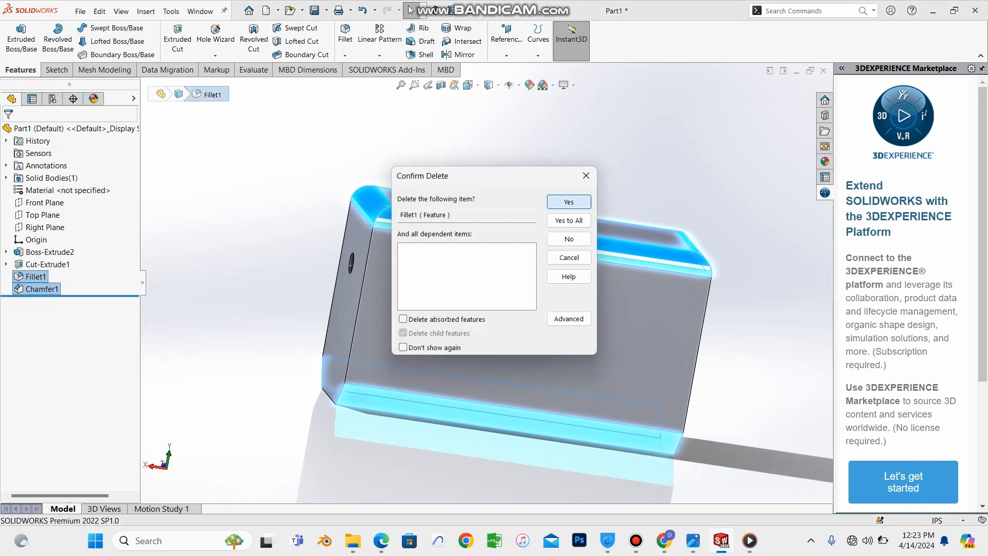
pyautogui.click(568, 202)
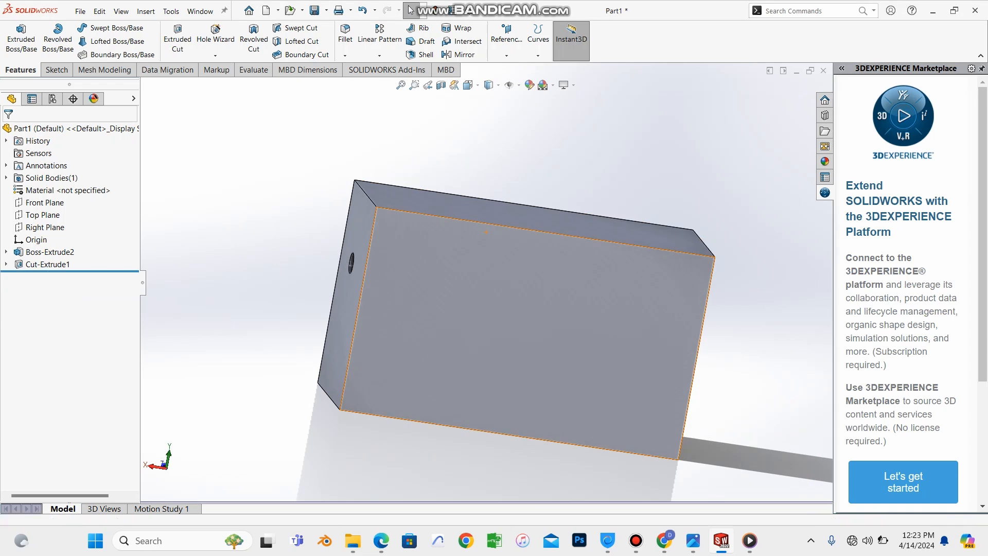
# - Open Sketch3, the rectangle profile of Boss-Extrude2, for editing
pyautogui.moveTo(515, 289); pyautogui.dragTo(548, 294, button='middle')
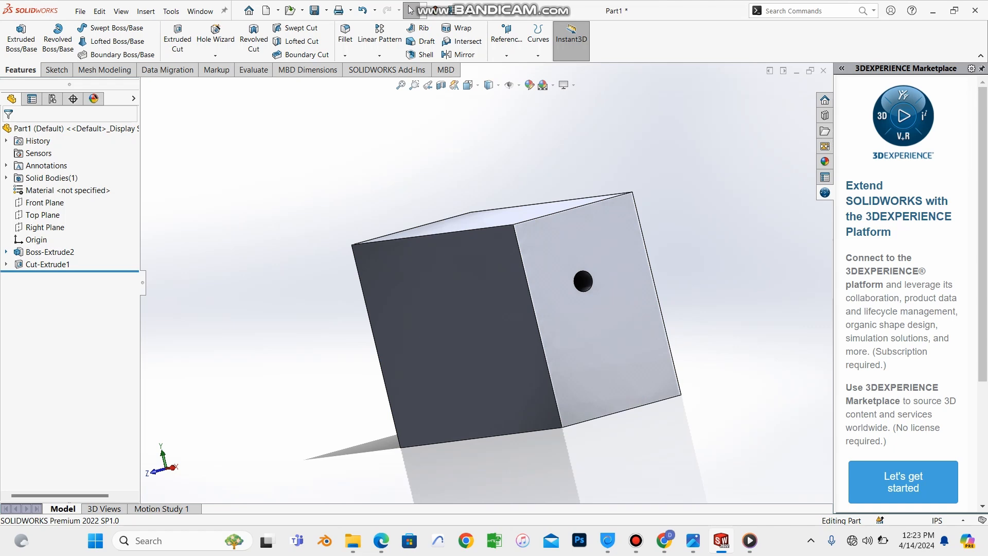
pyautogui.click(7, 252)
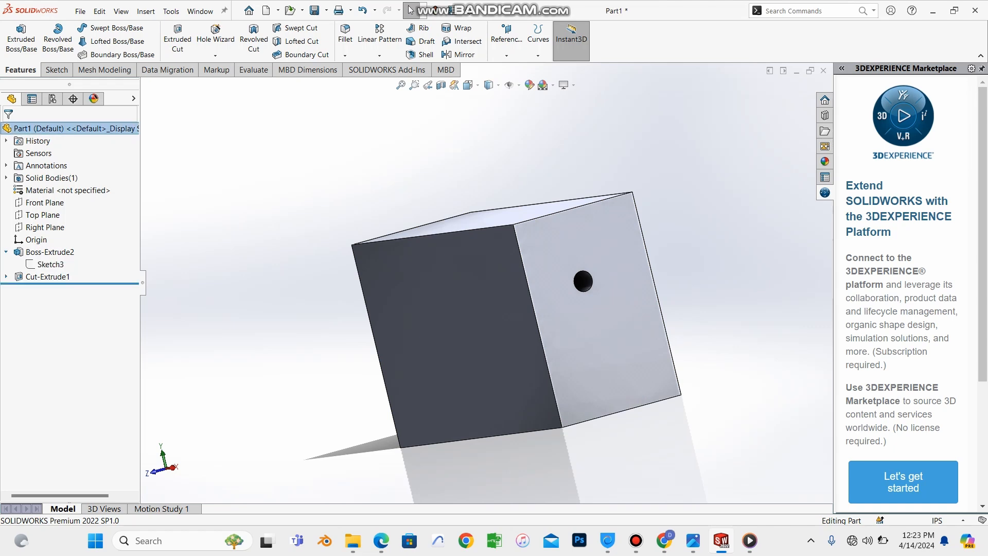
pyautogui.click(50, 264)
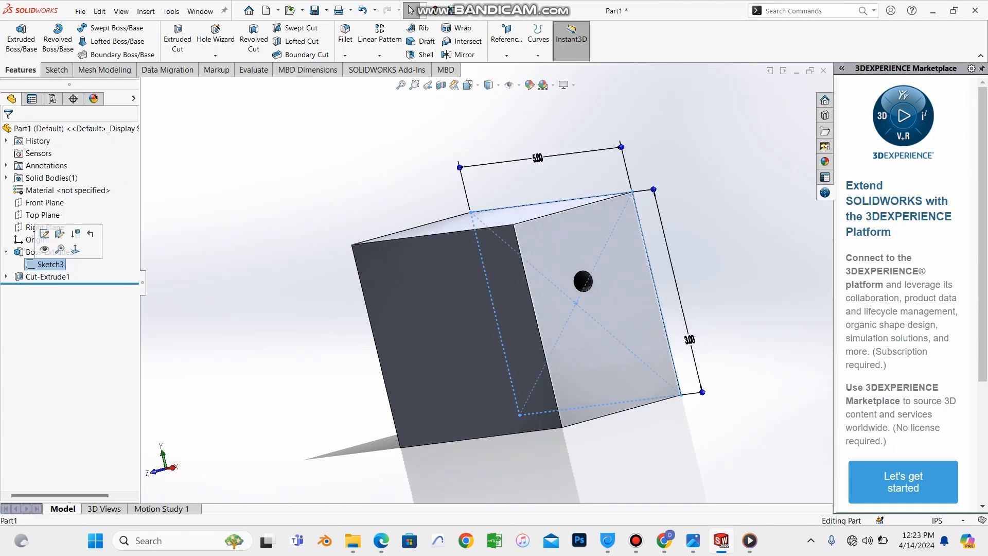
pyautogui.click(44, 234)
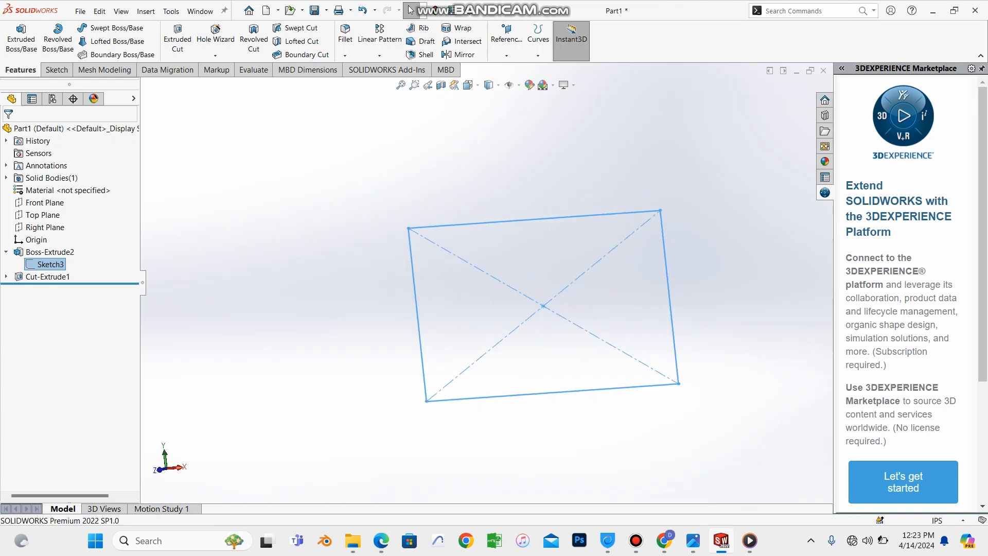
pyautogui.scroll(-5, 592, 193)
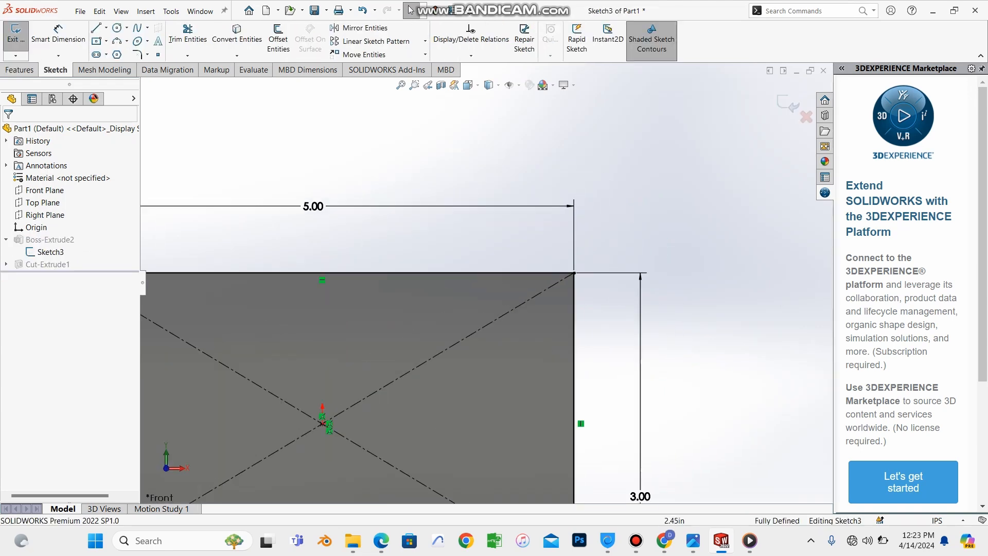
pyautogui.scroll(5, 487, 287)
pyautogui.scroll(-1, 421, 350)
pyautogui.scroll(-3, 430, 339)
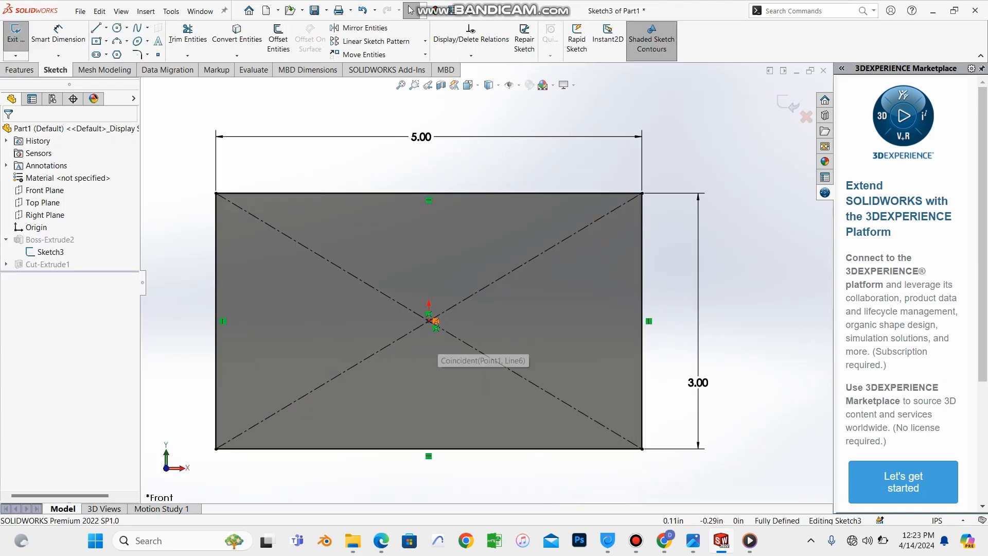
pyautogui.scroll(1, 435, 350)
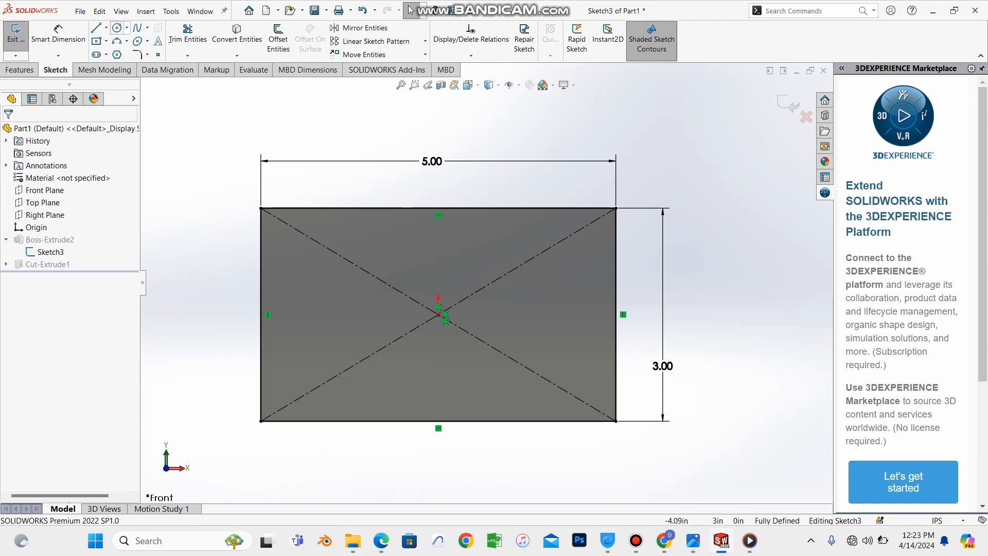
# - Apply a Sketch Fillet with a 0.3 in radius to the two upper corners of the rectangle
pyautogui.click(20, 70)
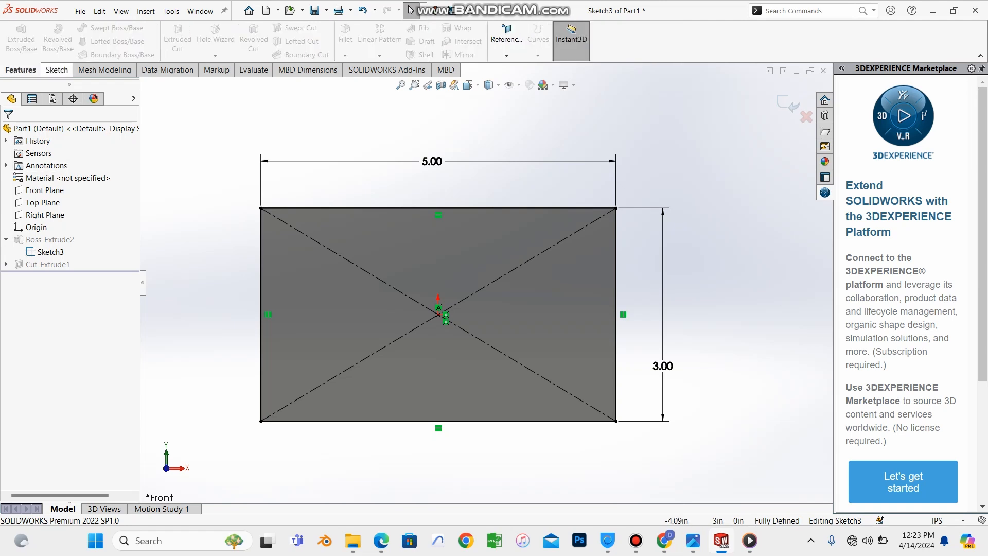
pyautogui.click(55, 69)
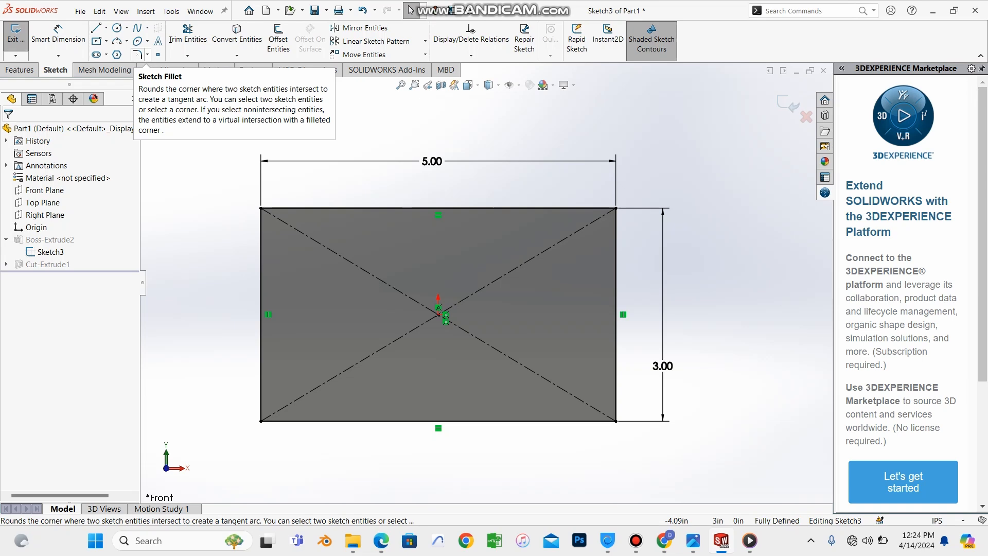
pyautogui.click(148, 54)
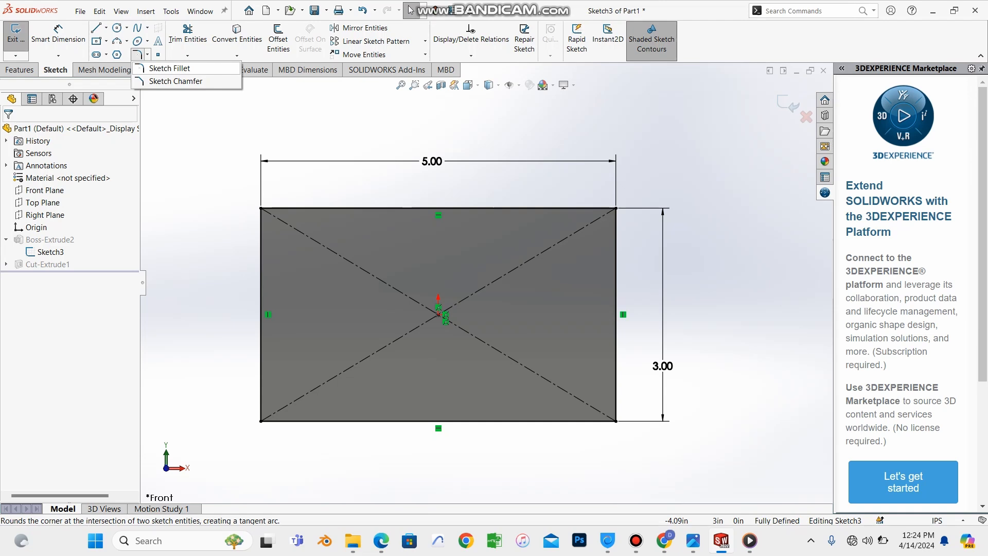
pyautogui.click(169, 68)
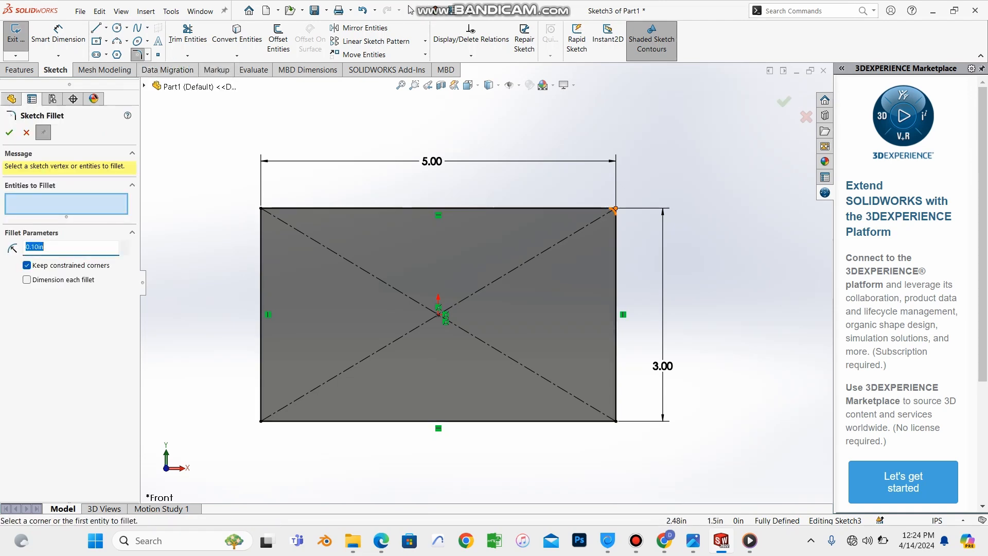
pyautogui.click(614, 210)
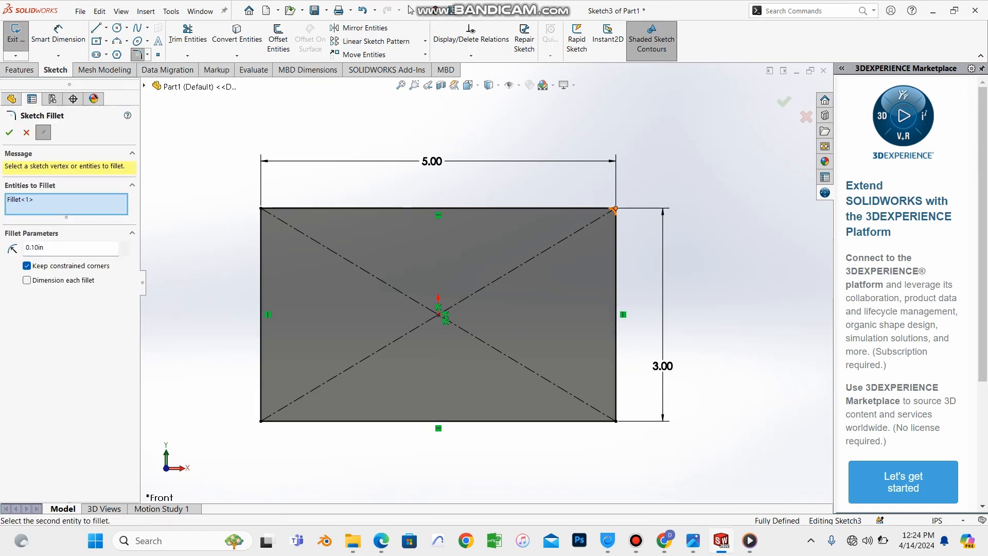
pyautogui.click(262, 209)
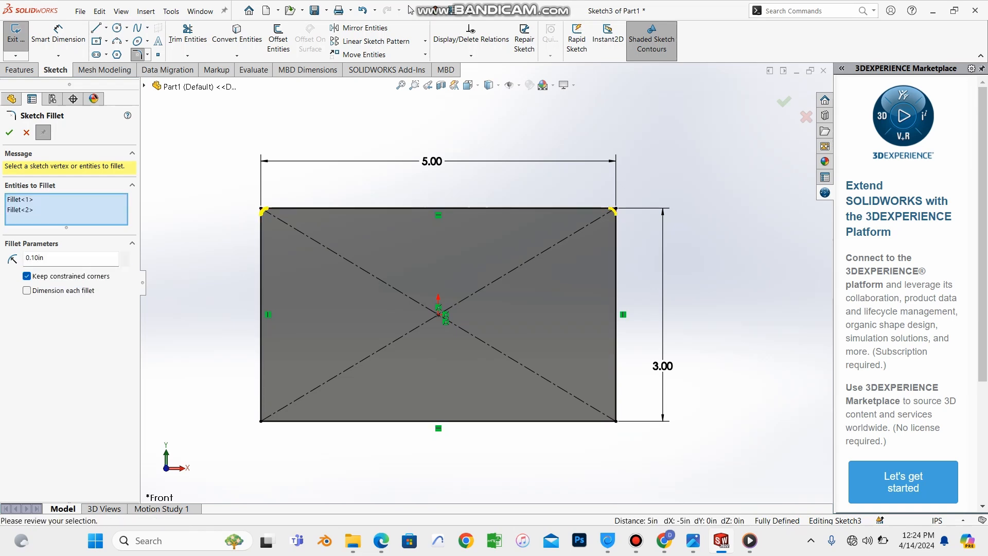
pyautogui.moveTo(44, 258); pyautogui.dragTo(24, 258)
pyautogui.press('BackSpace')
pyautogui.write('0.3')
pyautogui.press('Return')
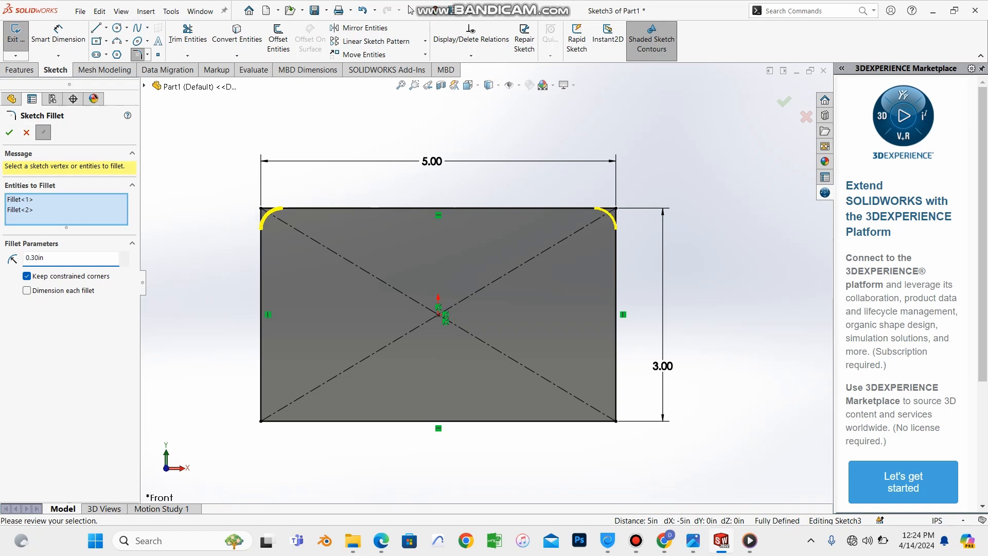
pyautogui.click(9, 132)
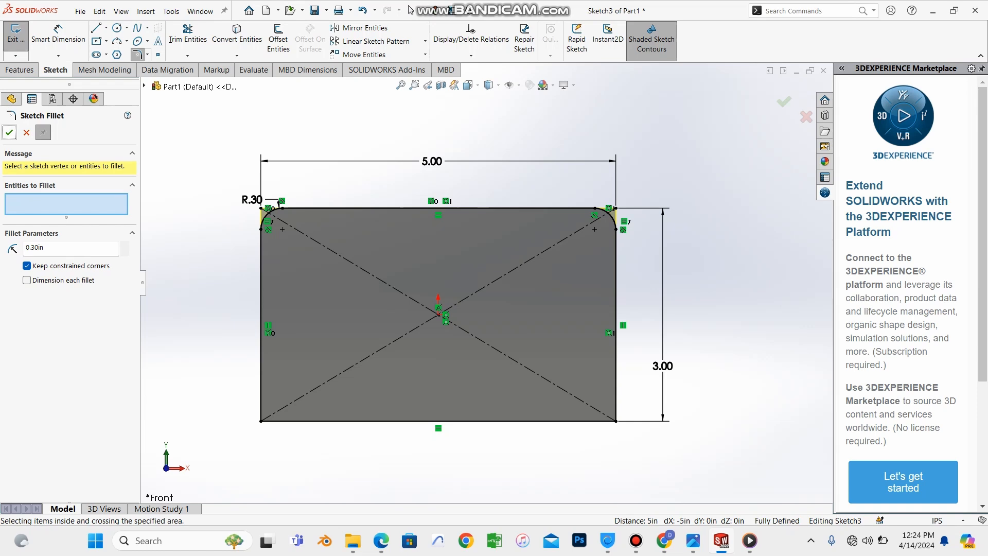
# - Apply an equal-distance Sketch Chamfer of 0.39370079 in to the two lower corners of the rectangle
pyautogui.click(9, 132)
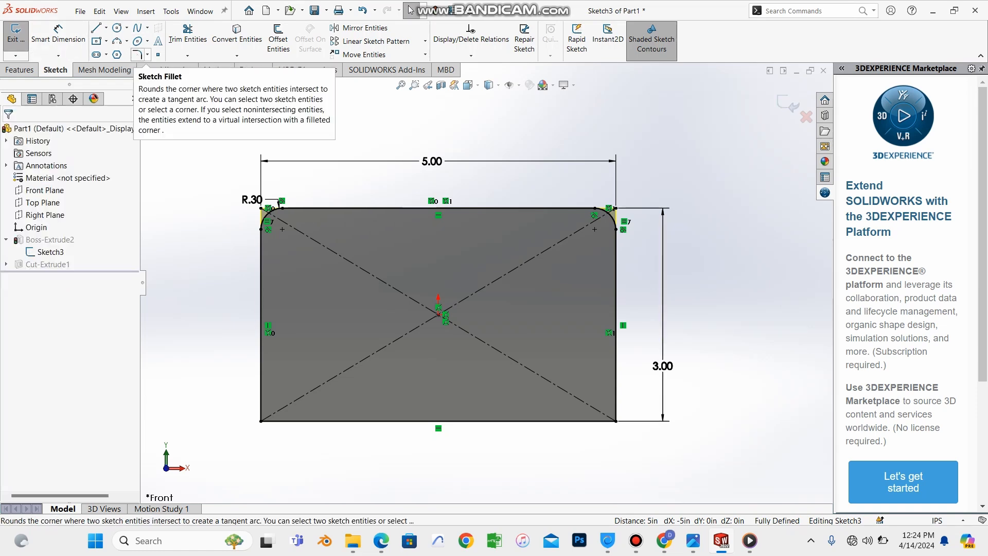
pyautogui.click(148, 54)
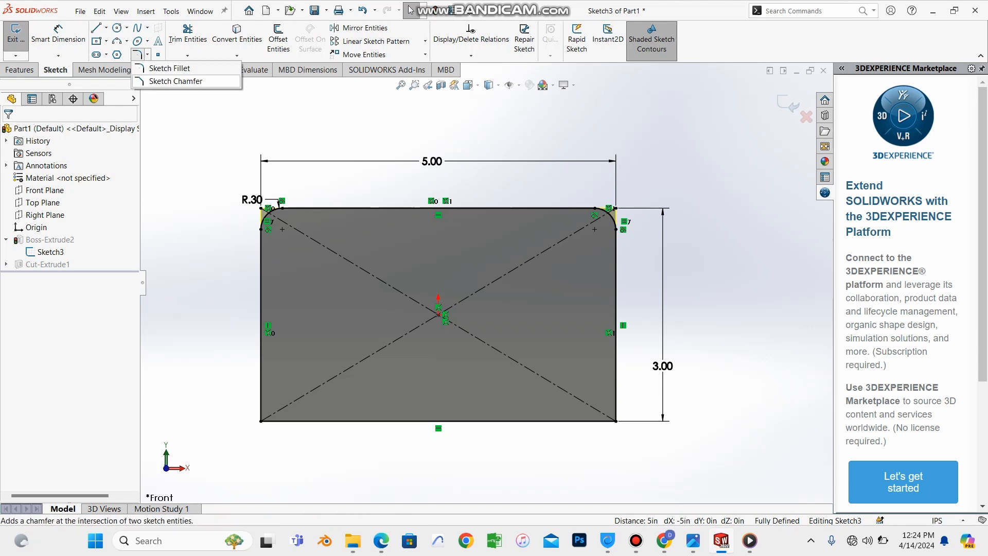
pyautogui.click(176, 81)
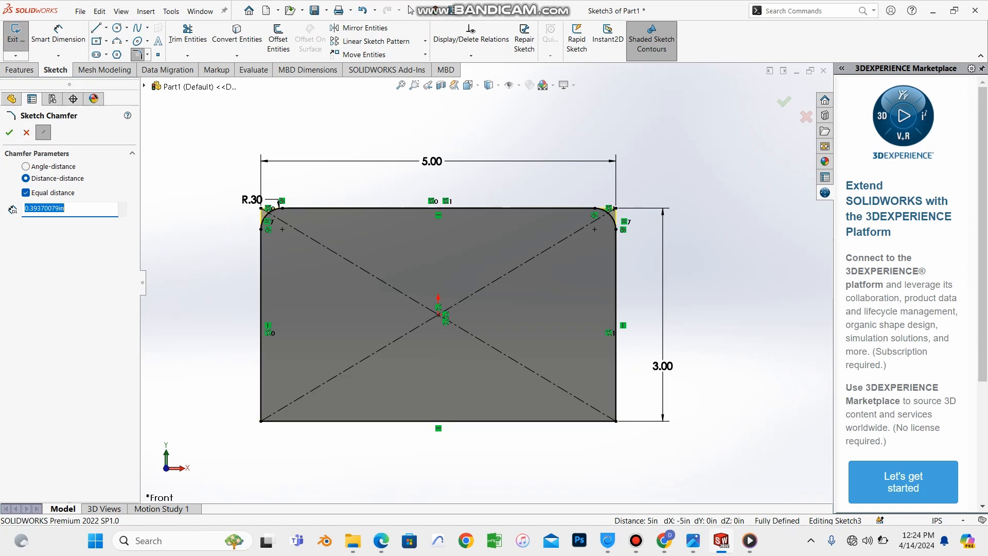
pyautogui.click(261, 421)
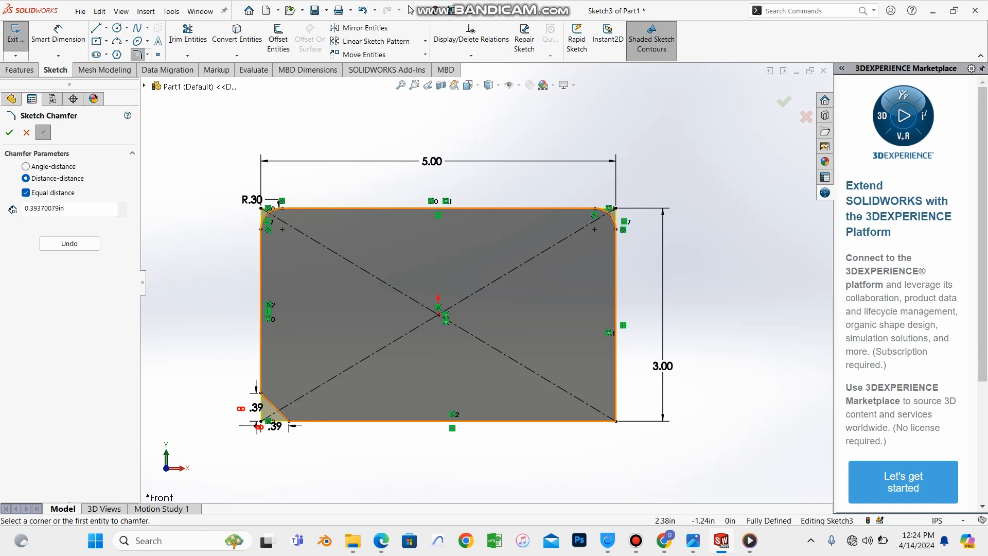
pyautogui.click(615, 421)
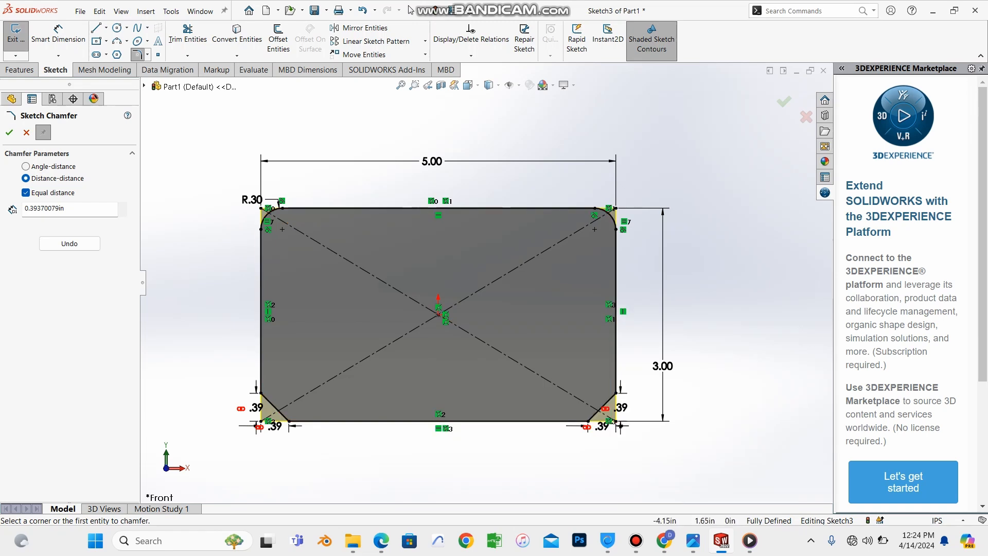
pyautogui.click(10, 132)
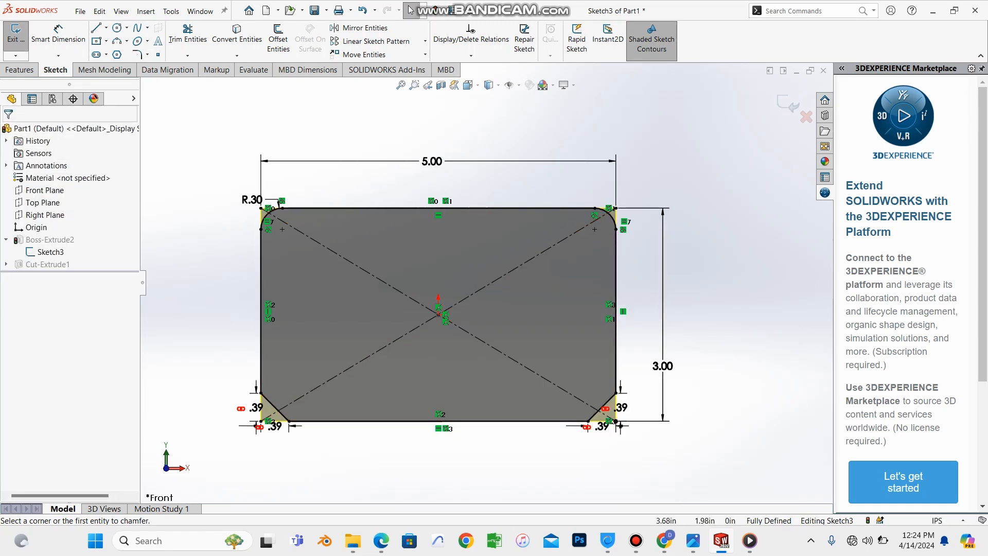
# - Examine the rebuilt block's rounded upper corners and chamfered lower corners from several sides
pyautogui.moveTo(720, 376)
pyautogui.mouseDown(button='middle')
pyautogui.moveTo(625, 369)
pyautogui.moveTo(701, 374)
pyautogui.moveTo(669, 391)
pyautogui.moveTo(700, 380)
pyautogui.moveTo(680, 392)
pyautogui.moveTo(677, 413)
pyautogui.mouseUp(button='middle')
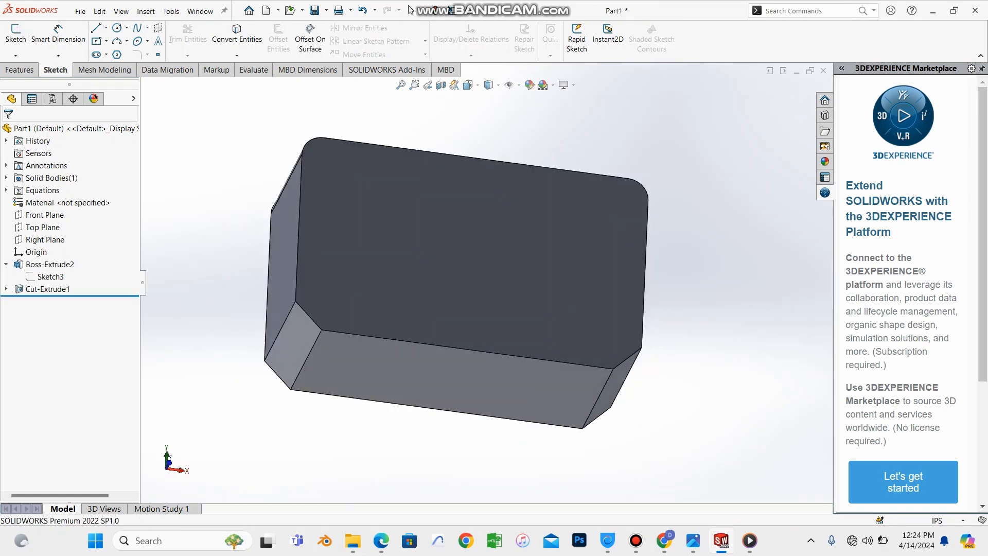
pyautogui.moveTo(678, 381)
pyautogui.mouseDown(button='middle')
pyautogui.moveTo(597, 411)
pyautogui.moveTo(509, 386)
pyautogui.mouseUp(button='middle')
pyautogui.moveTo(556, 160); pyautogui.dragTo(569, 175, button='middle')
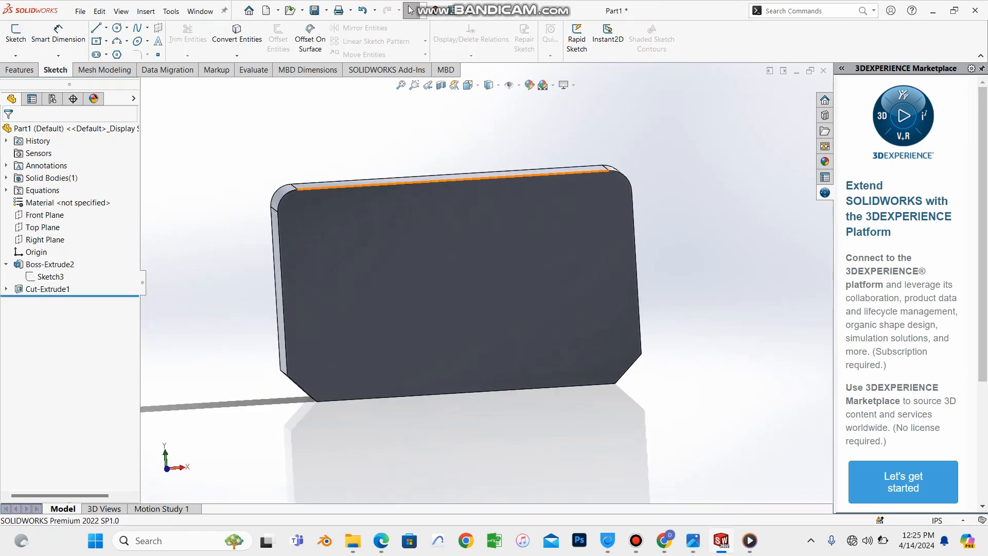
pyautogui.scroll(3, 576, 260)
pyautogui.scroll(-4, 579, 260)
pyautogui.scroll(3, 578, 259)
pyautogui.scroll(2, 581, 261)
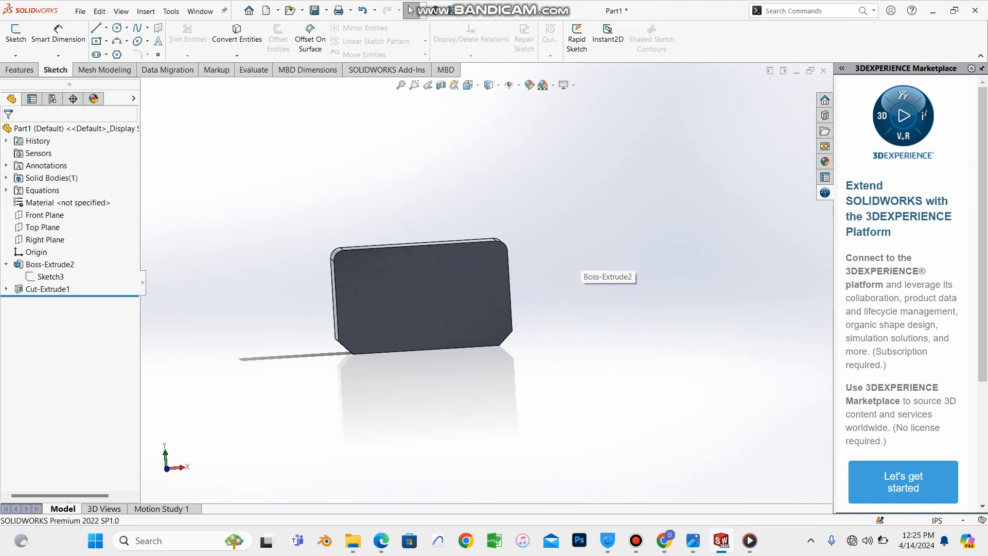
pyautogui.moveTo(581, 261); pyautogui.dragTo(476, 231, button='middle')
pyautogui.scroll(-4, 493, 273)
pyautogui.scroll(-3, 463, 272)
pyautogui.scroll(-2, 476, 232)
pyautogui.scroll(5, 485, 282)
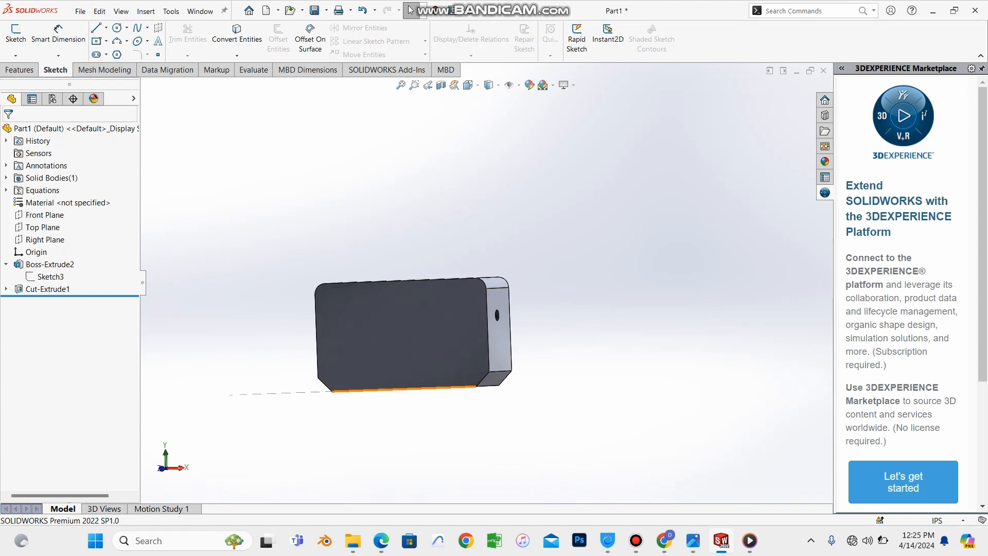
pyautogui.moveTo(391, 399); pyautogui.dragTo(454, 360, button='middle')
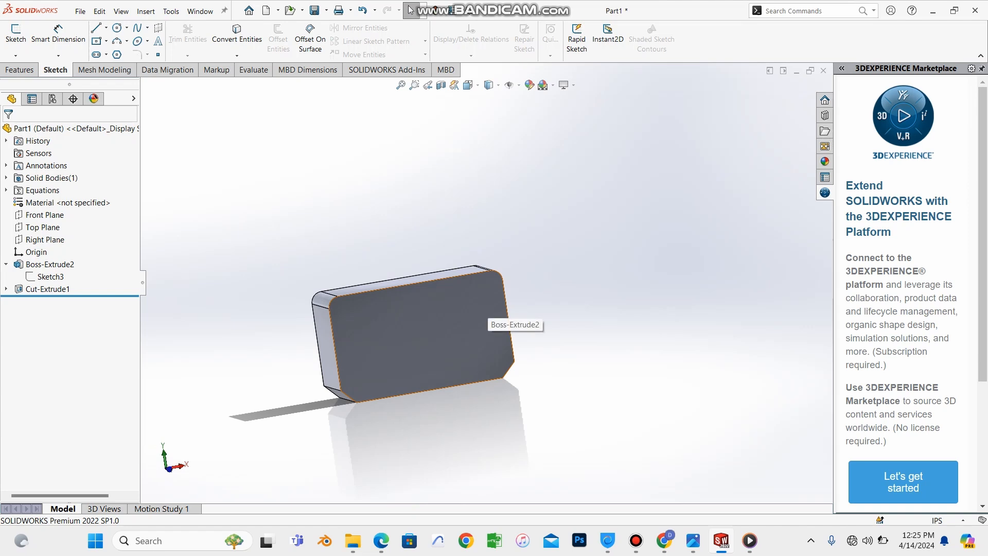
pyautogui.scroll(2, 479, 312)
pyautogui.moveTo(479, 312)
pyautogui.mouseDown(button='middle')
pyautogui.moveTo(401, 268)
pyautogui.moveTo(386, 273)
pyautogui.moveTo(371, 320)
pyautogui.moveTo(461, 314)
pyautogui.mouseUp(button='middle')
pyautogui.scroll(3, 484, 289)
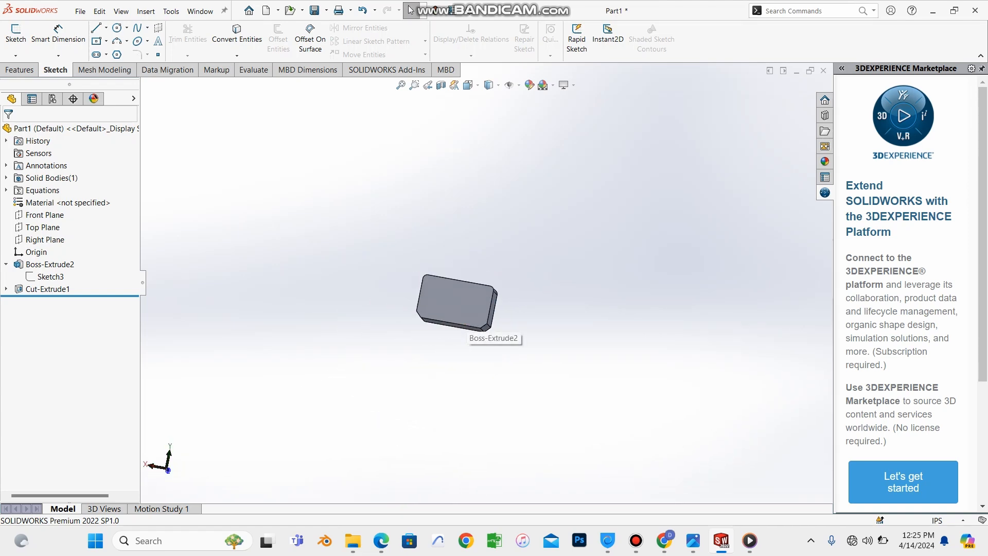
pyautogui.scroll(-6, 462, 323)
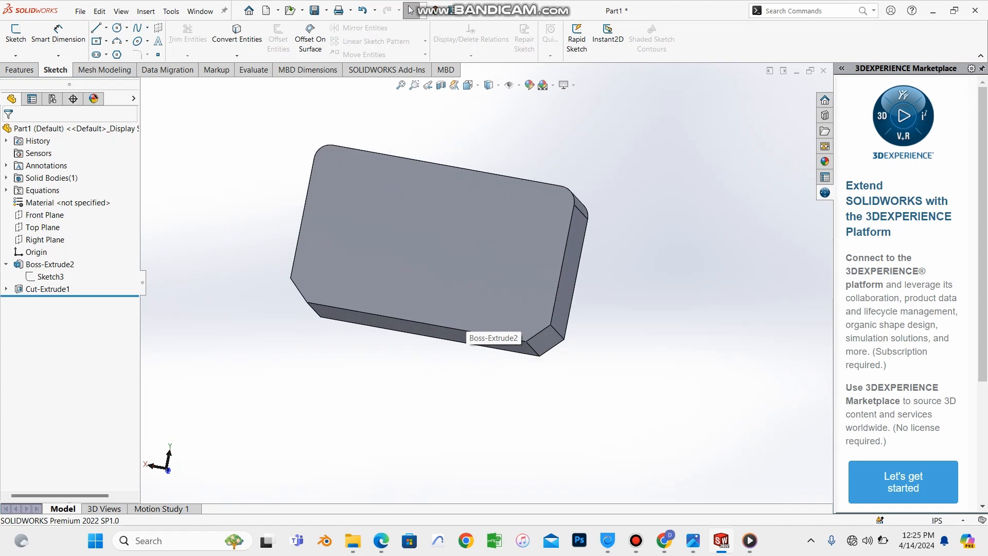
pyautogui.moveTo(462, 323); pyautogui.dragTo(517, 278, button='middle')
pyautogui.scroll(-2, 406, 206)
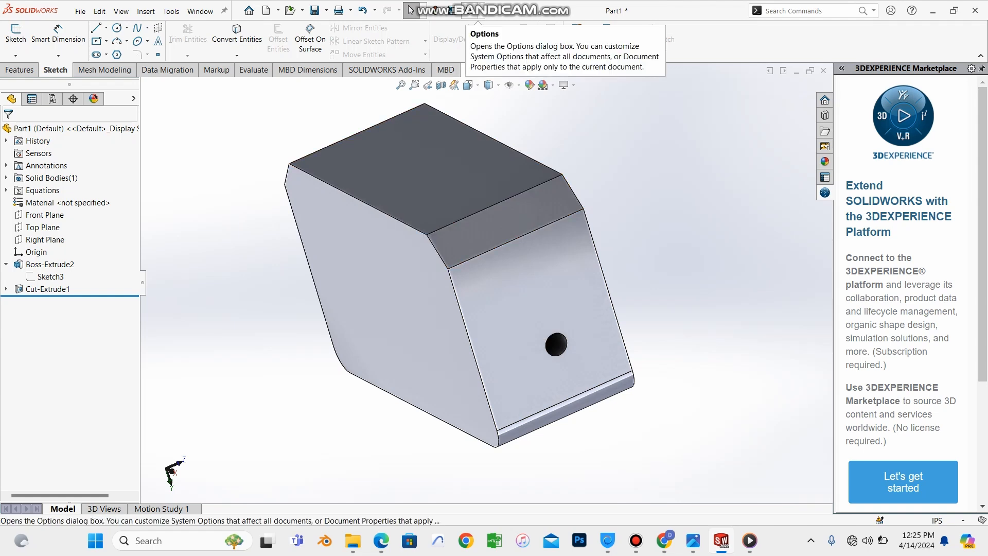
pyautogui.scroll(2, 484, 288)
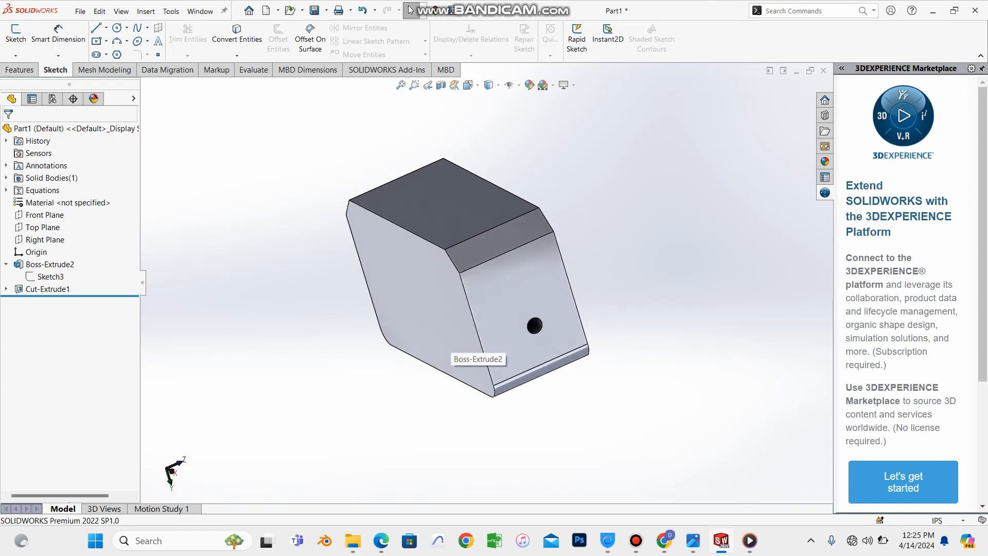
pyautogui.moveTo(453, 342)
pyautogui.mouseDown(button='middle')
pyautogui.moveTo(453, 257)
pyautogui.moveTo(540, 278)
pyautogui.moveTo(412, 411)
pyautogui.moveTo(463, 355)
pyautogui.moveTo(535, 391)
pyautogui.moveTo(432, 334)
pyautogui.moveTo(458, 350)
pyautogui.moveTo(448, 345)
pyautogui.mouseUp(button='middle')
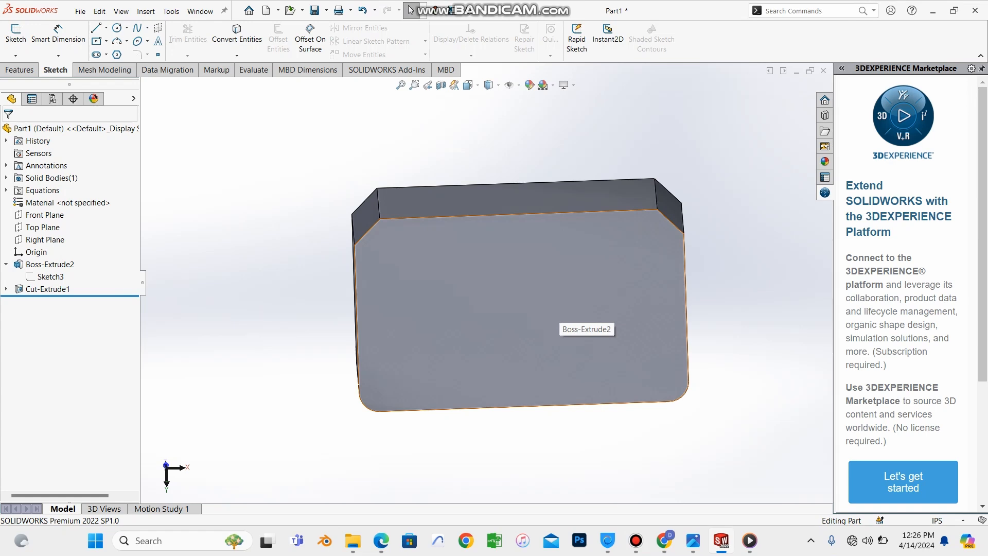
pyautogui.moveTo(558, 314); pyautogui.dragTo(617, 350, button='middle')
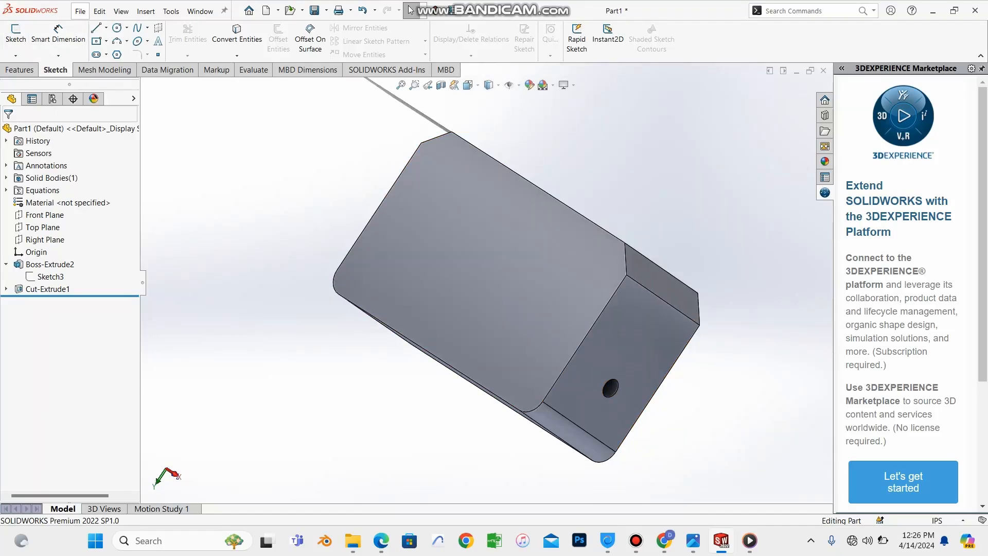
# - Create a new part document
pyautogui.click(81, 11)
pyautogui.click(100, 29)
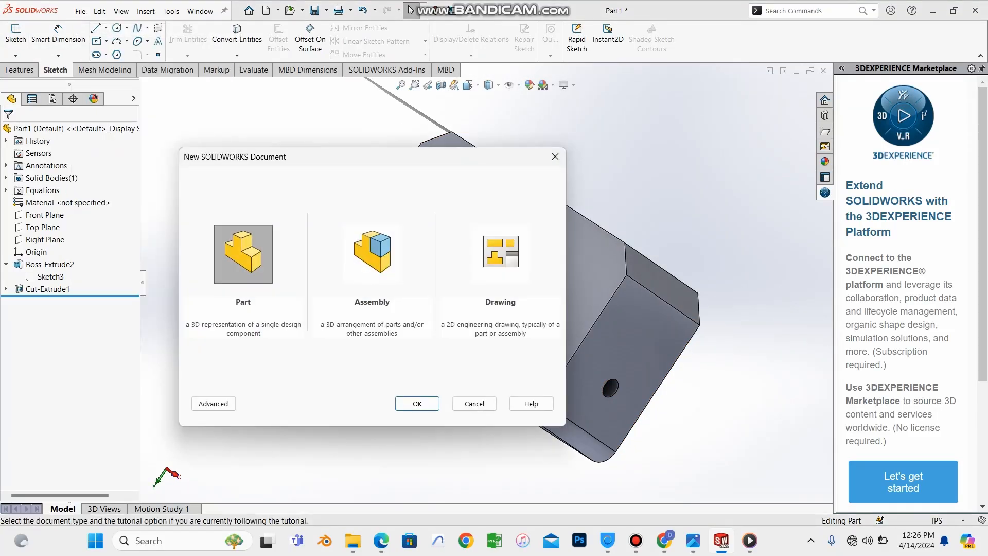
pyautogui.click(417, 403)
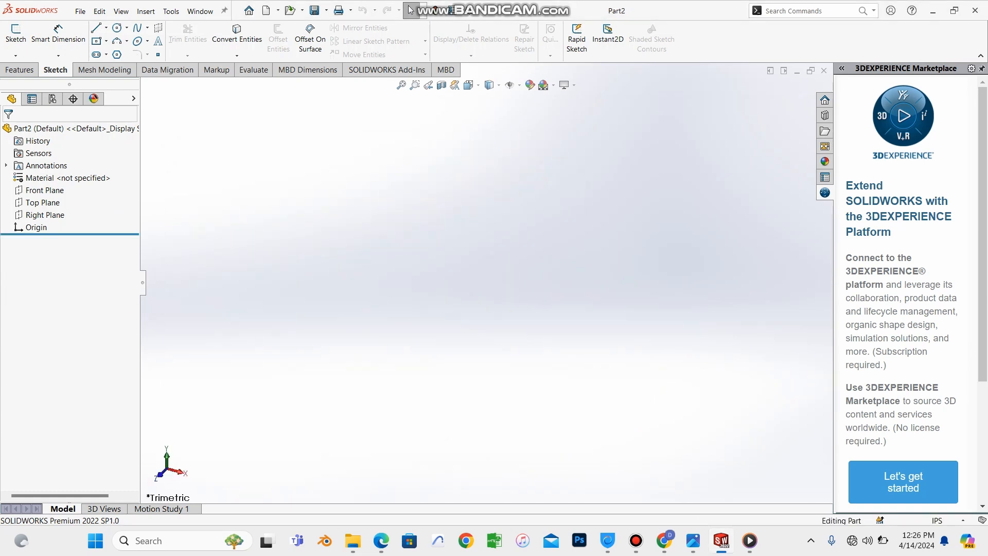
# - Sketch a closed four-line profile on the Front Plane with a vertical left side, slanted top about 4.93 in and right side about 2.65 in
pyautogui.moveTo(410, 10)
pyautogui.click(45, 190)
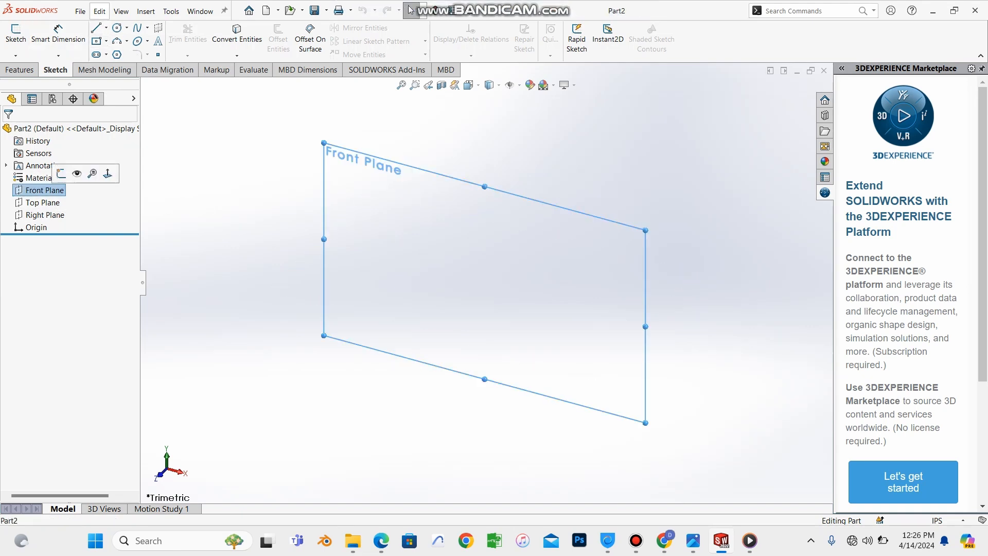
pyautogui.click(108, 174)
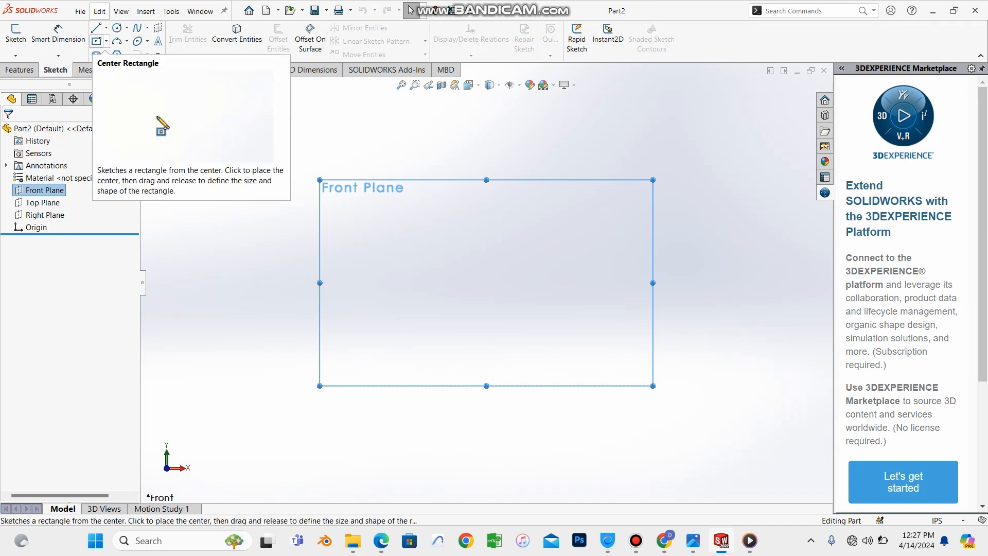
pyautogui.click(106, 27)
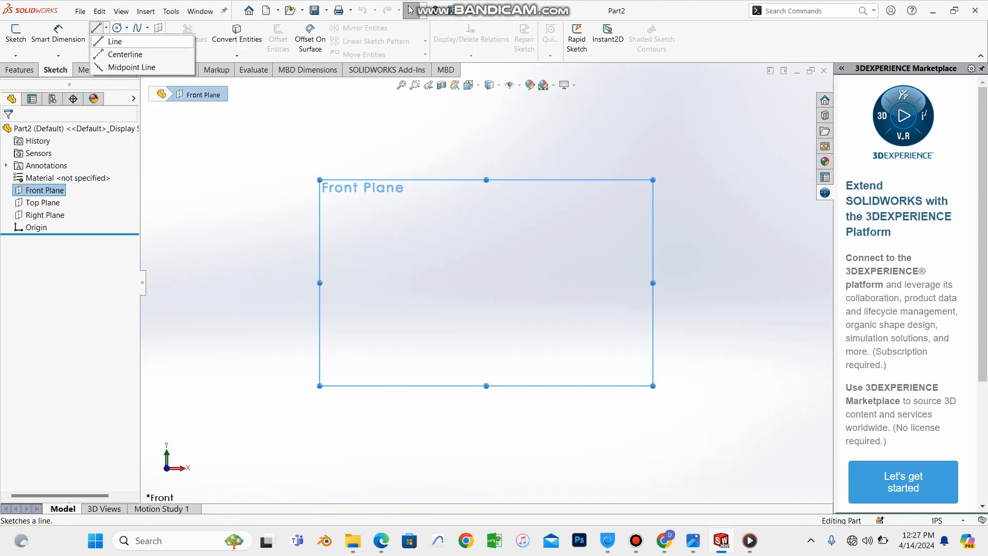
pyautogui.click(114, 42)
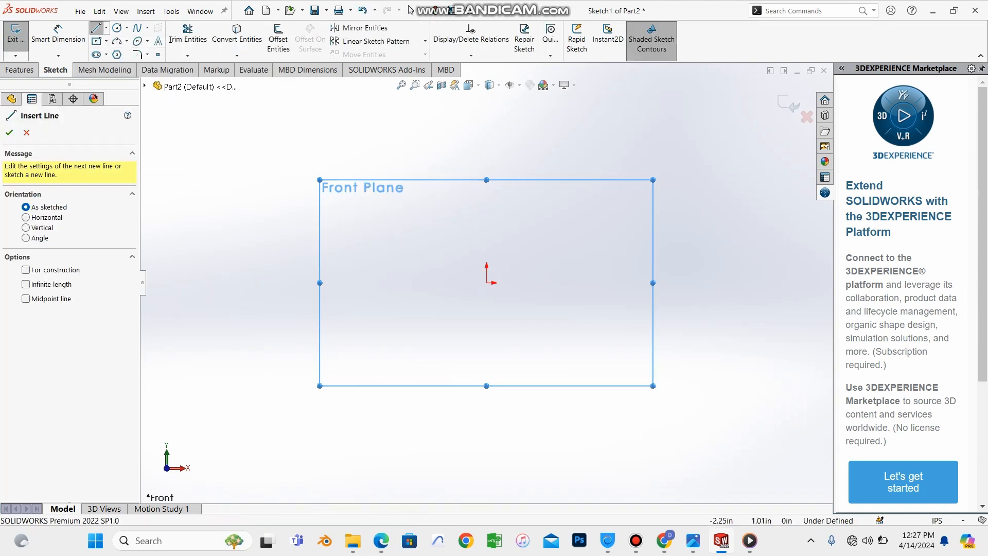
pyautogui.click(377, 224)
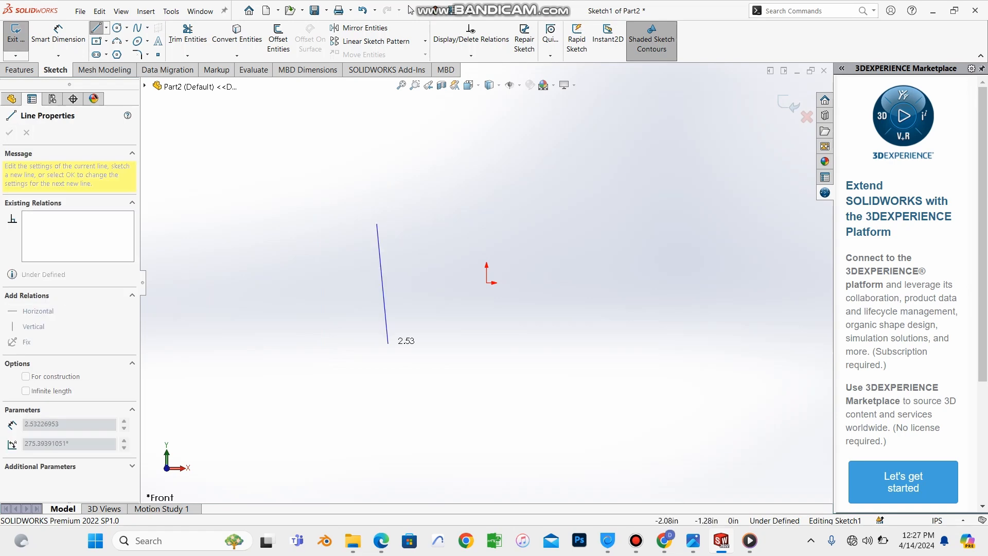
pyautogui.click(377, 353)
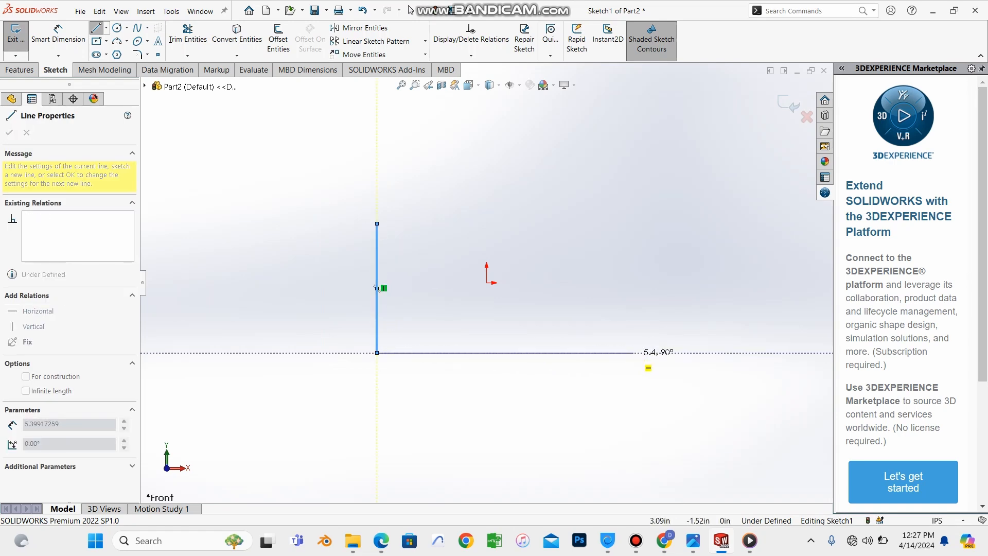
pyautogui.click(625, 323)
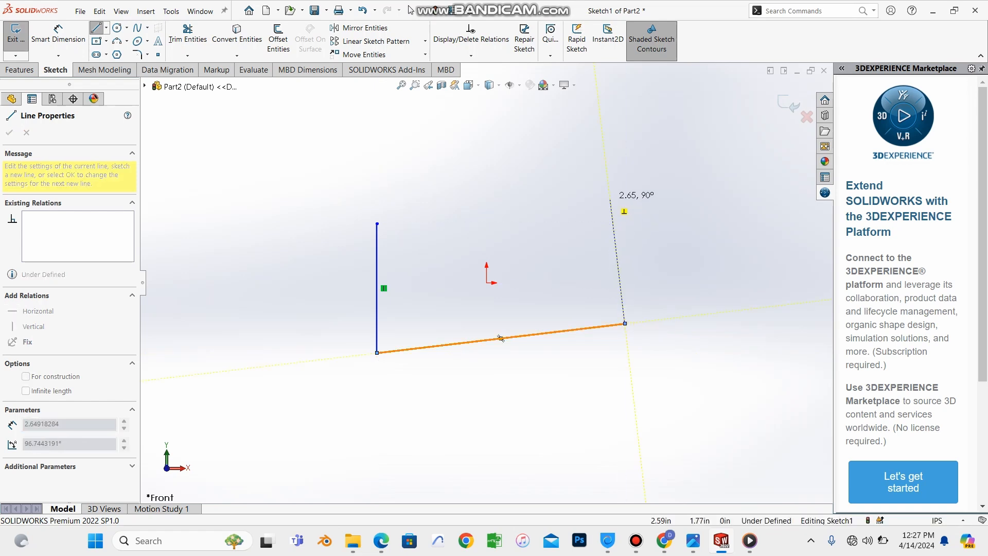
pyautogui.click(610, 198)
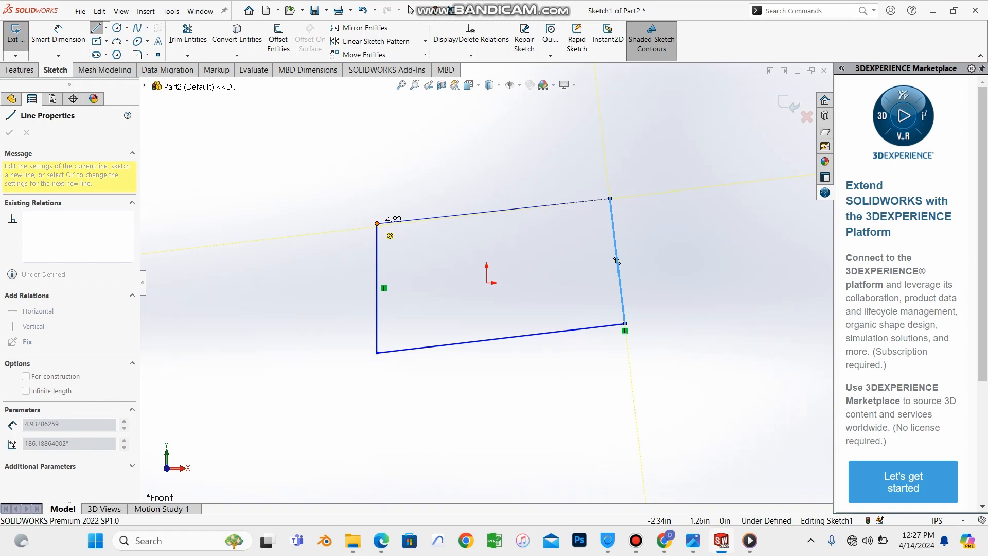
pyautogui.click(377, 224)
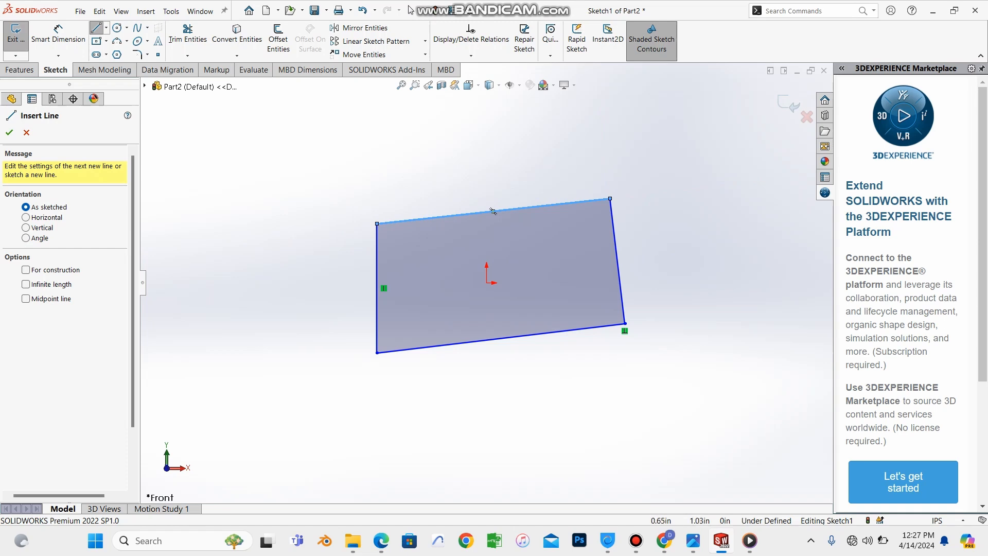
pyautogui.press('Escape')
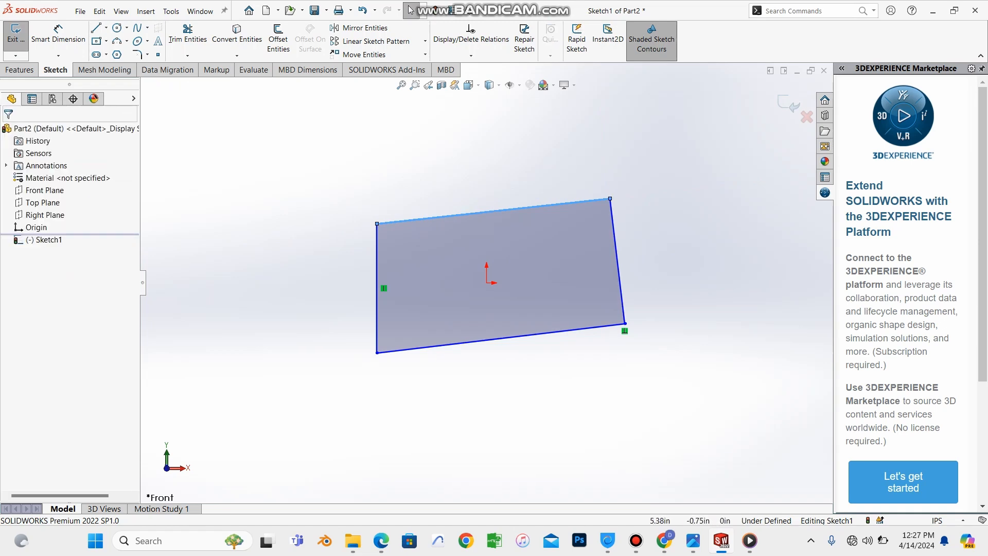
# - Restore the straight-on view of the open sketch
pyautogui.moveTo(684, 257)
pyautogui.mouseDown(button='middle')
pyautogui.moveTo(557, 253)
pyautogui.moveTo(470, 186)
pyautogui.moveTo(772, 175)
pyautogui.moveTo(673, 145)
pyautogui.moveTo(675, 191)
pyautogui.mouseUp(button='middle')
pyautogui.press('Escape')
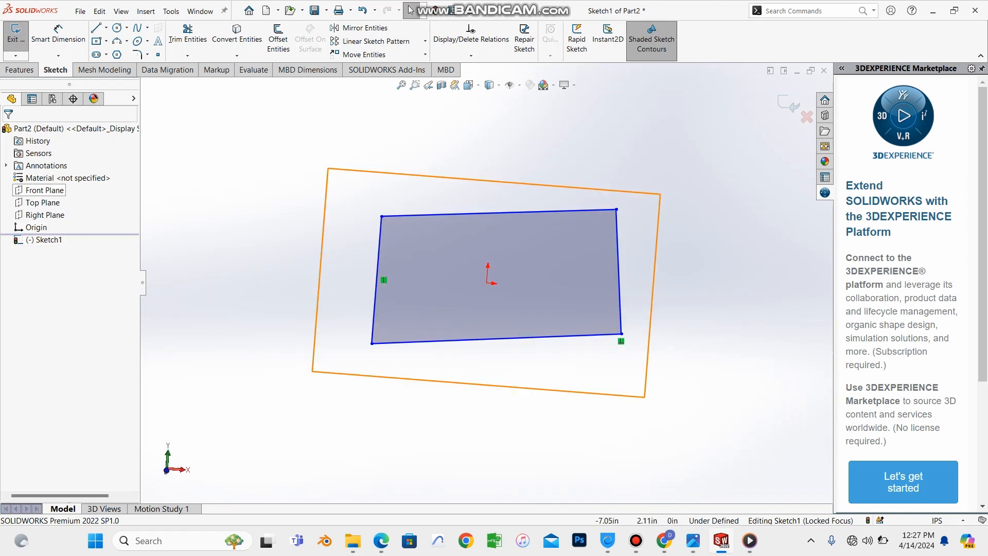
pyautogui.click(41, 240)
pyautogui.click(69, 229)
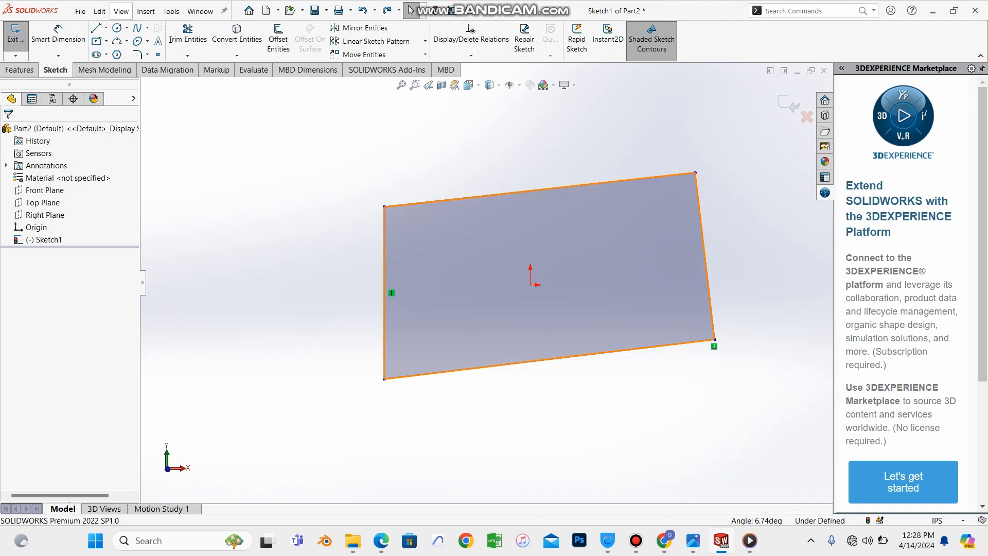
pyautogui.scroll(1, 713, 272)
pyautogui.scroll(-1, 713, 272)
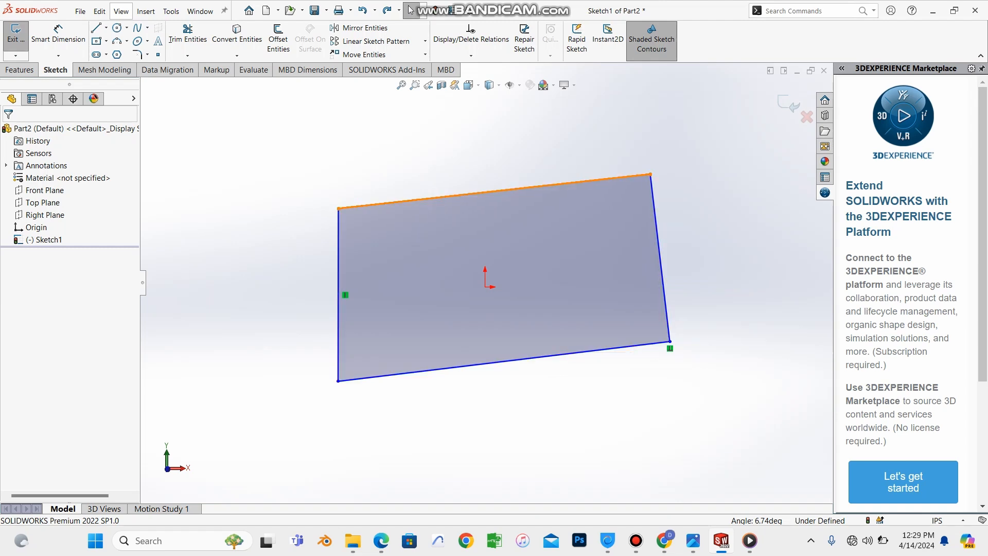
# - Check which relations can be added to the profile's top line alone and to its top and bottom lines together
pyautogui.click(494, 192)
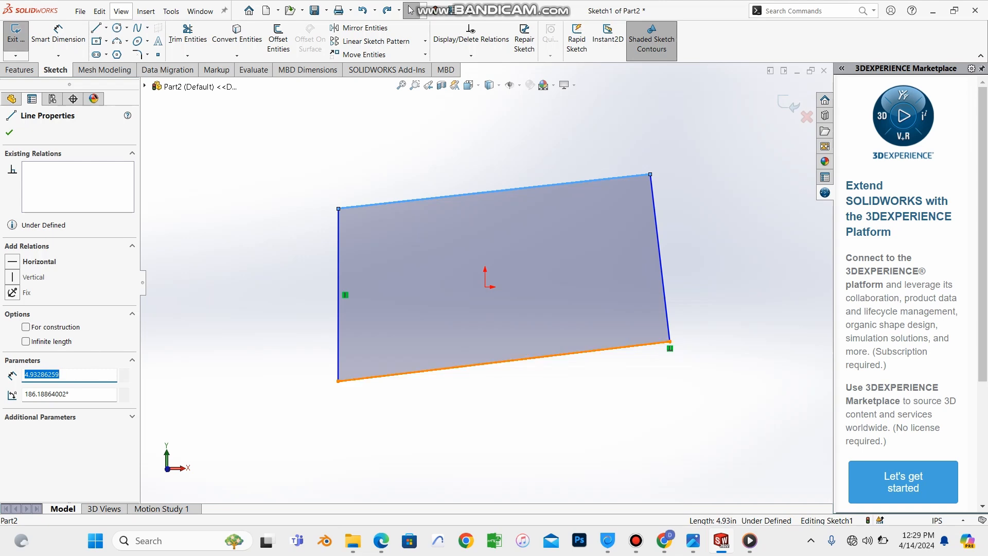
pyautogui.keyDown('ctrl'); pyautogui.click(504, 362); pyautogui.keyUp('ctrl')
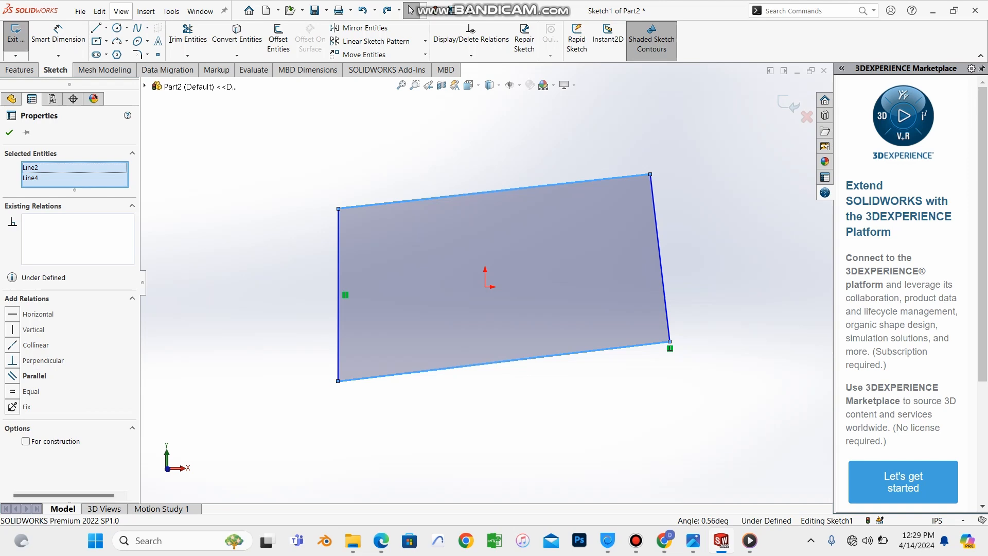
pyautogui.press('Escape')
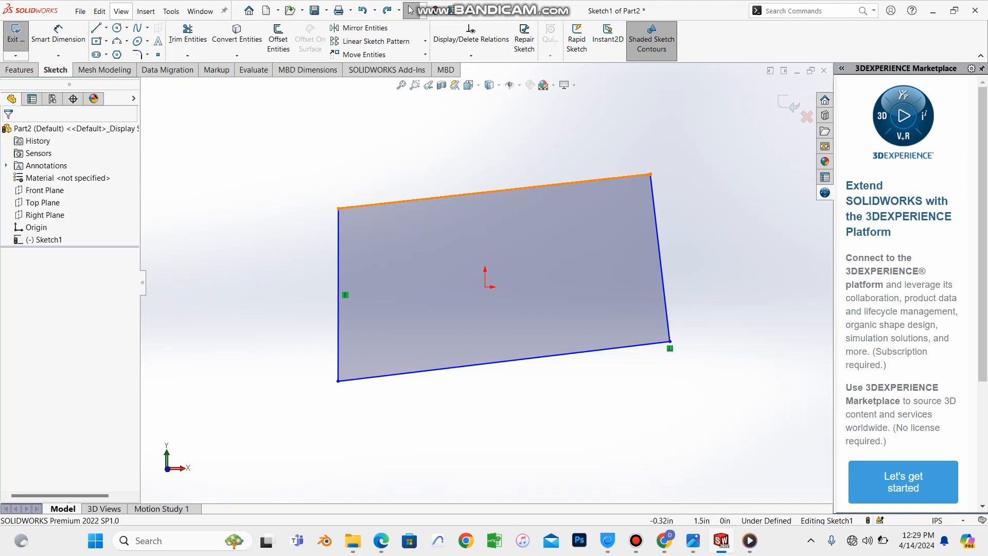
# - Try a Horizontal relation and a Parallel relation on the profile's top and bottom lines, undoing each one
pyautogui.click(494, 191)
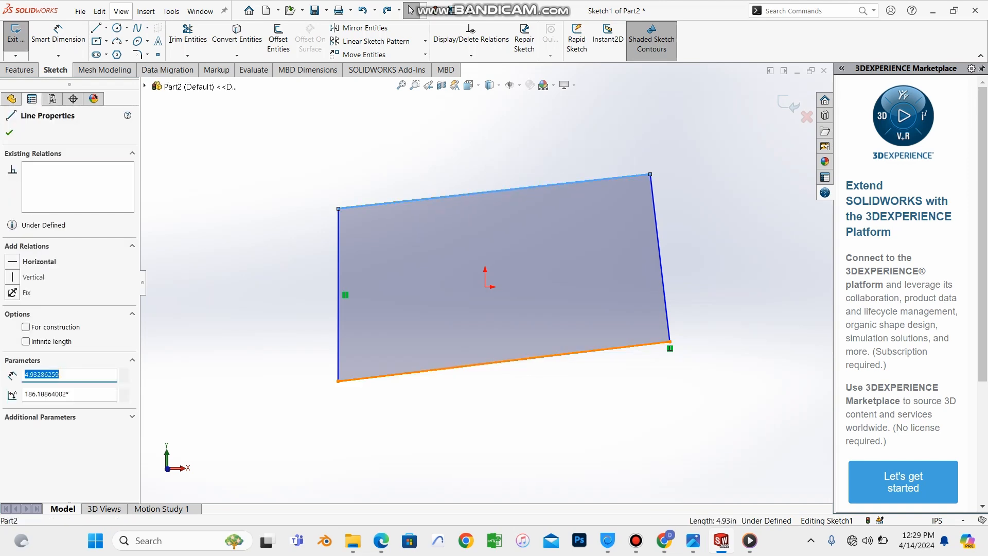
pyautogui.click(504, 361)
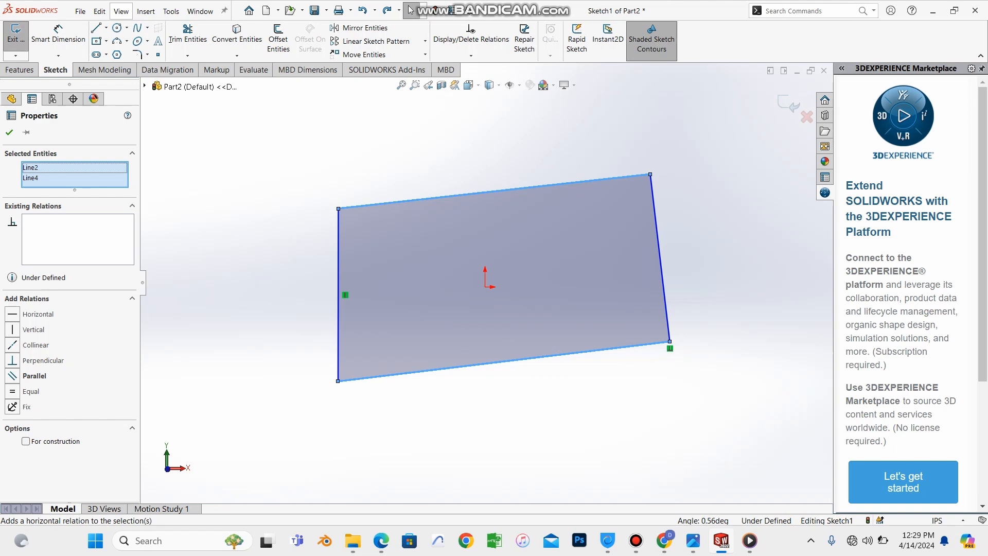
pyautogui.click(12, 314)
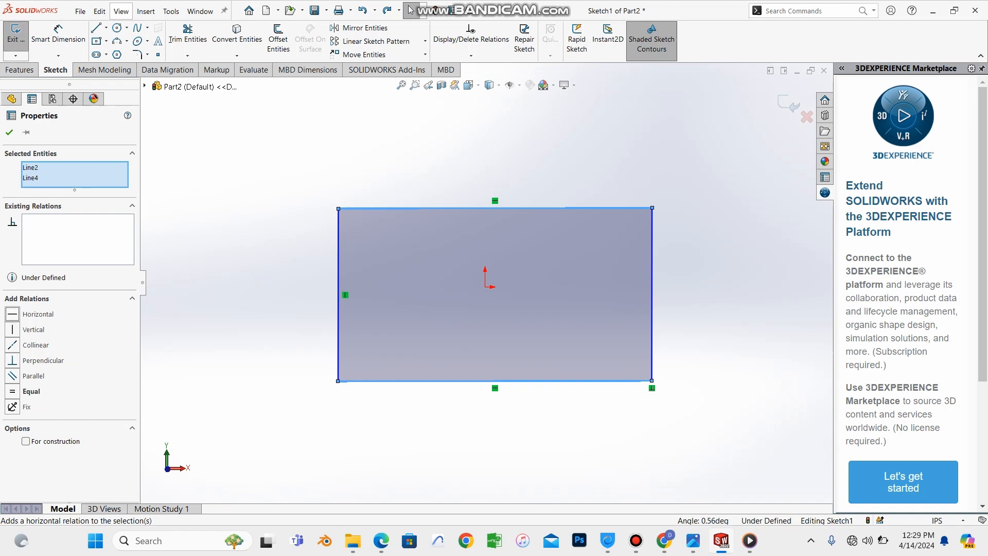
pyautogui.hotkey('ctrl', 'z')
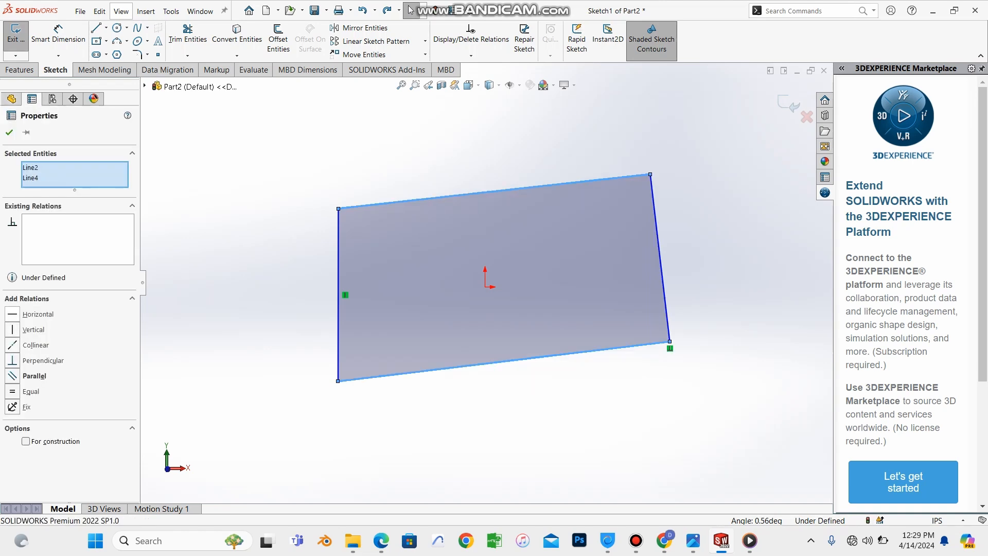
pyautogui.click(12, 314)
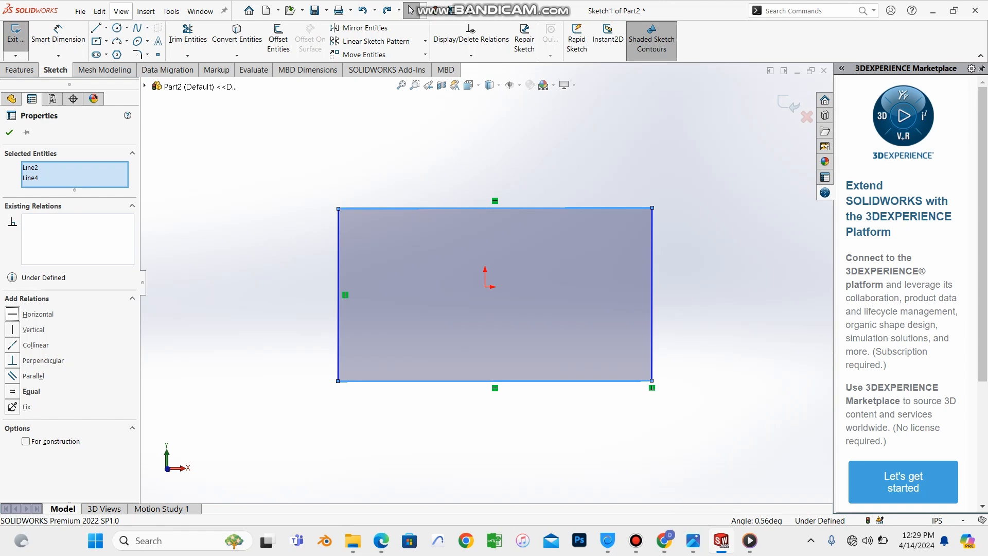
pyautogui.hotkey('ctrl', 'z')
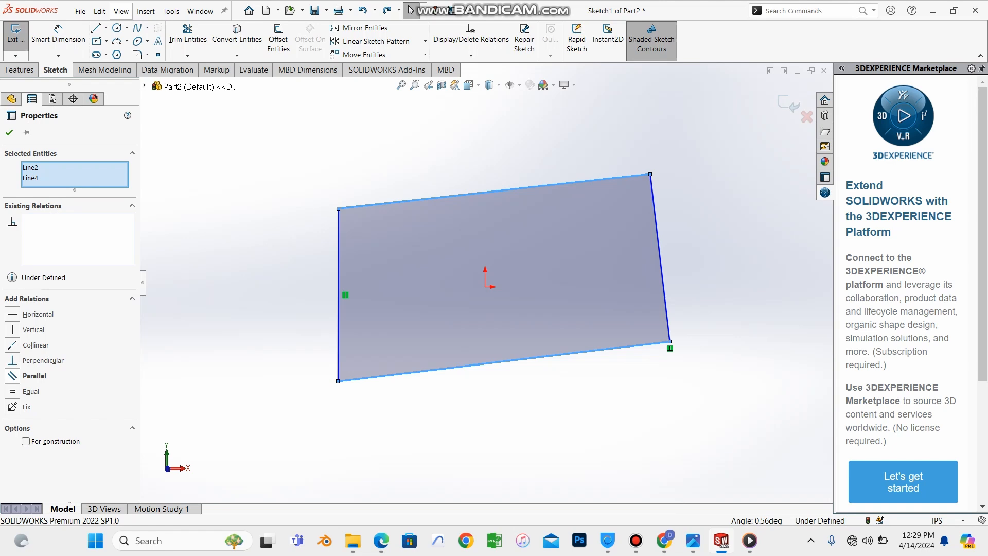
pyautogui.click(12, 376)
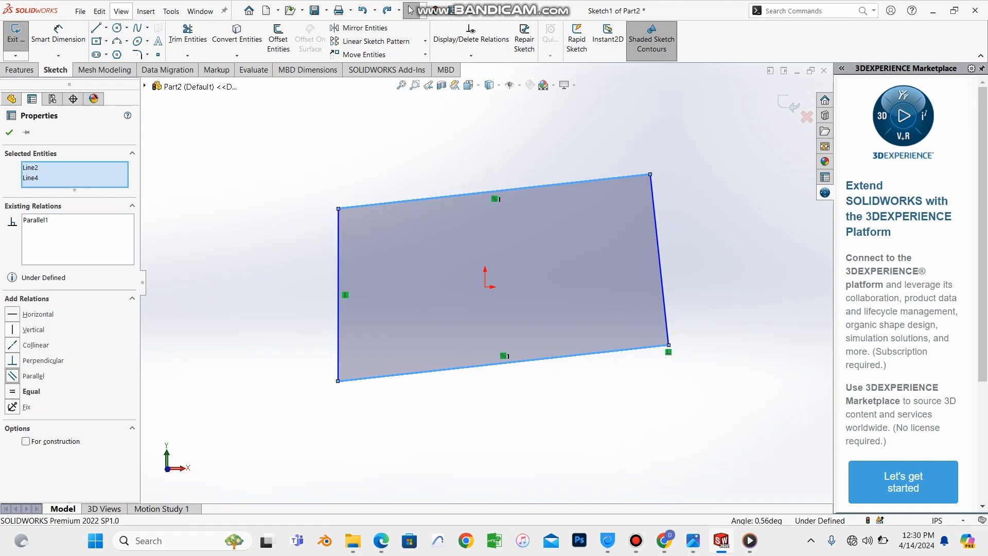
pyautogui.hotkey('ctrl', 'z')
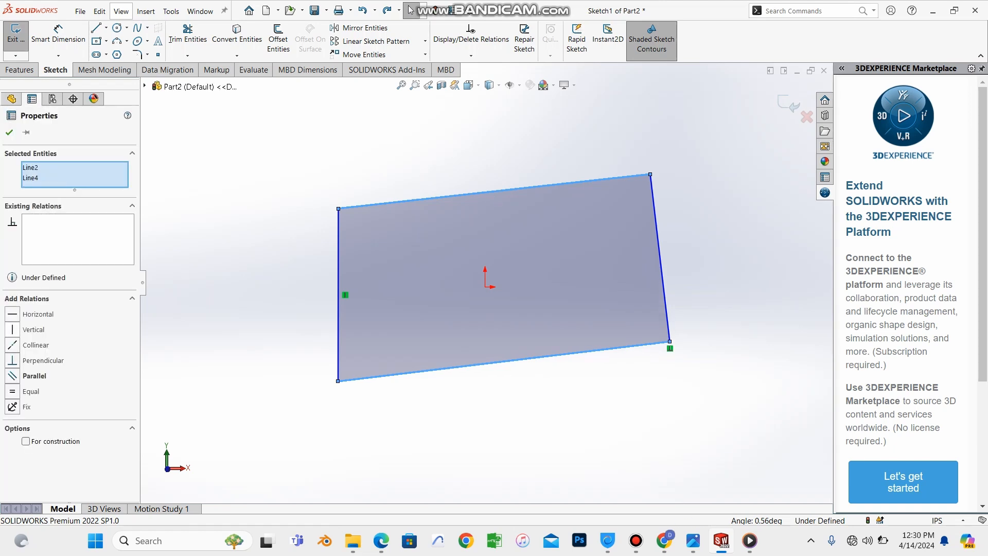
# - Make the profile's top and bottom lines horizontal and its left and right lines vertical
pyautogui.click(13, 314)
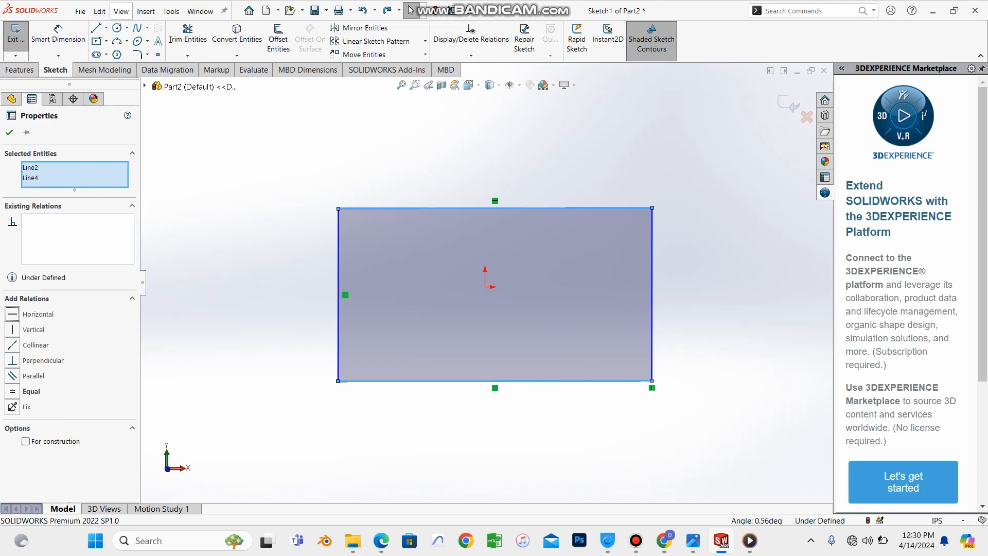
pyautogui.click(9, 132)
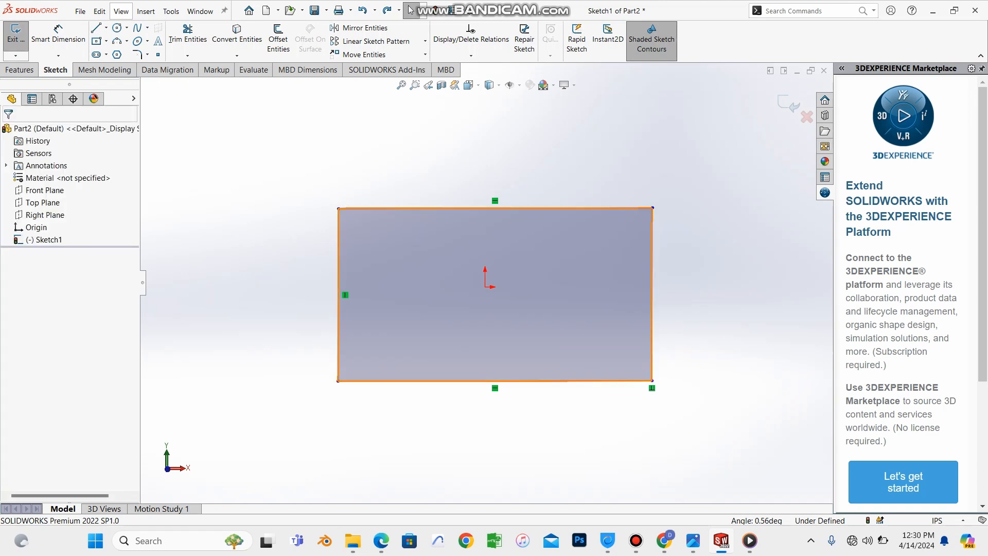
pyautogui.keyDown('ctrl'); pyautogui.moveTo(518, 216); pyautogui.dragTo(512, 227, button='middle'); pyautogui.keyUp('ctrl')
pyautogui.scroll(-1, 512, 227)
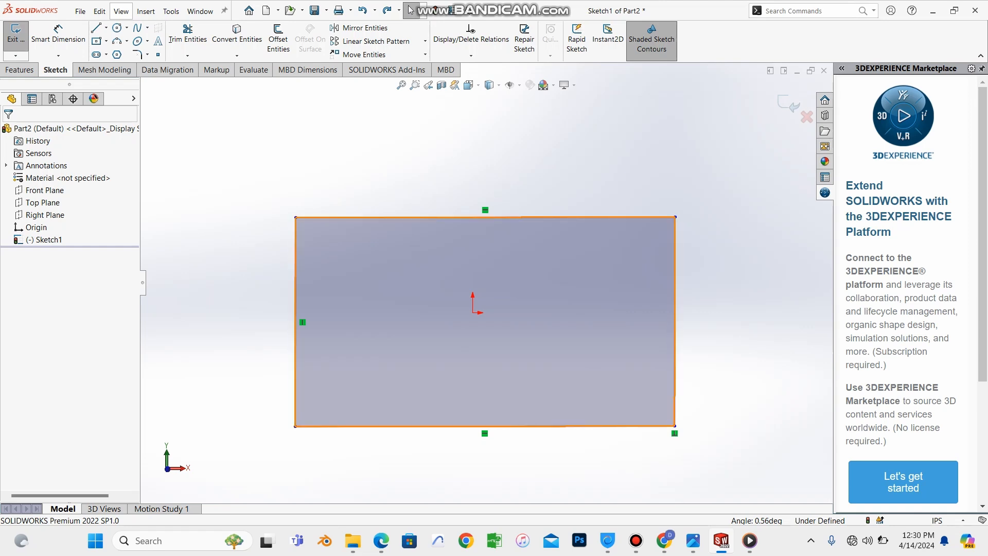
pyautogui.click(295, 321)
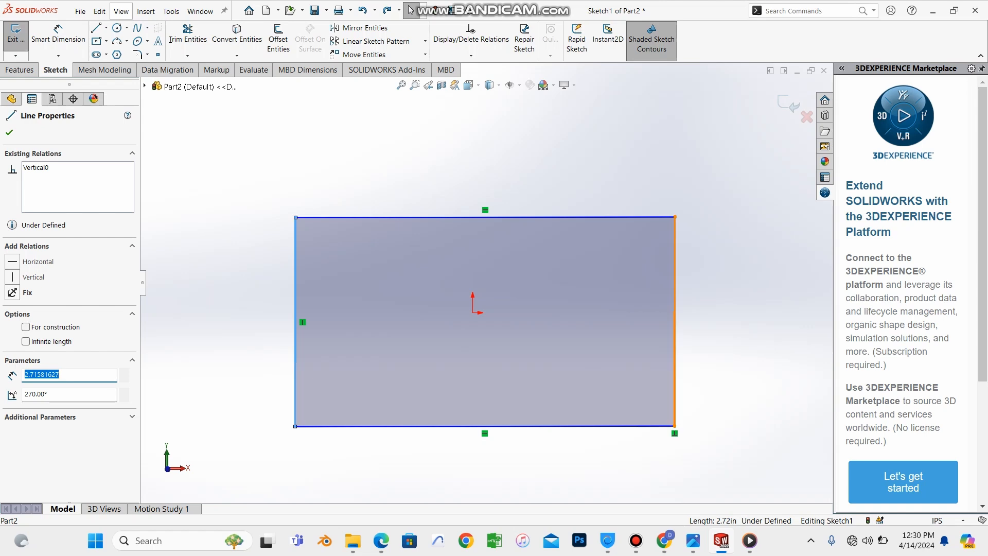
pyautogui.keyDown('ctrl'); pyautogui.click(675, 322); pyautogui.keyUp('ctrl')
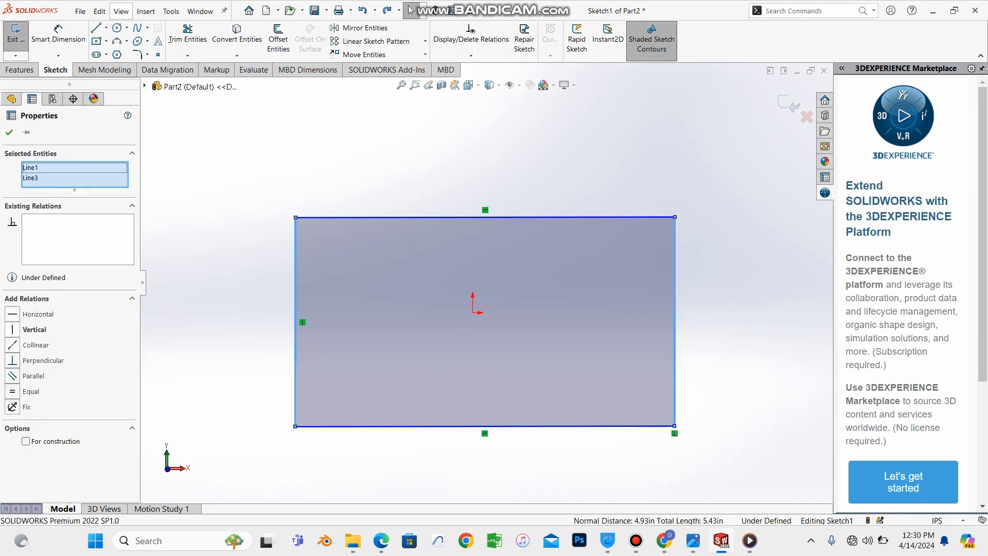
pyautogui.click(12, 330)
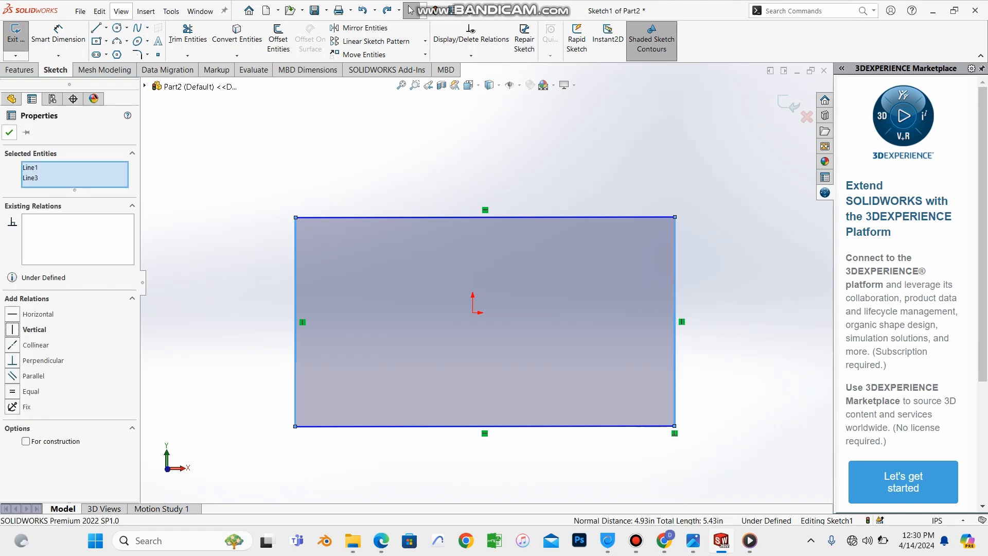
pyautogui.click(9, 132)
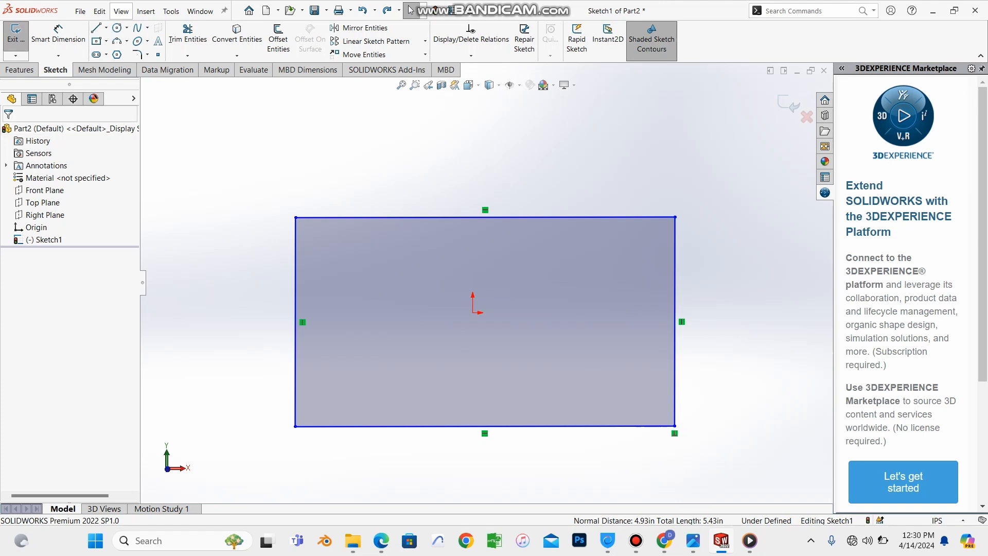
pyautogui.scroll(-3, 679, 429)
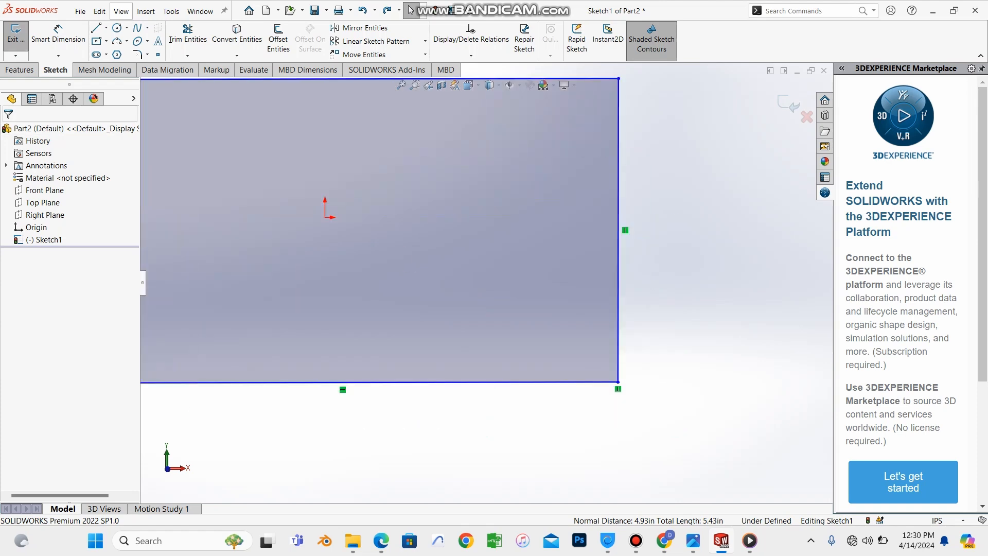
pyautogui.scroll(2, 679, 430)
pyautogui.scroll(2, 486, 282)
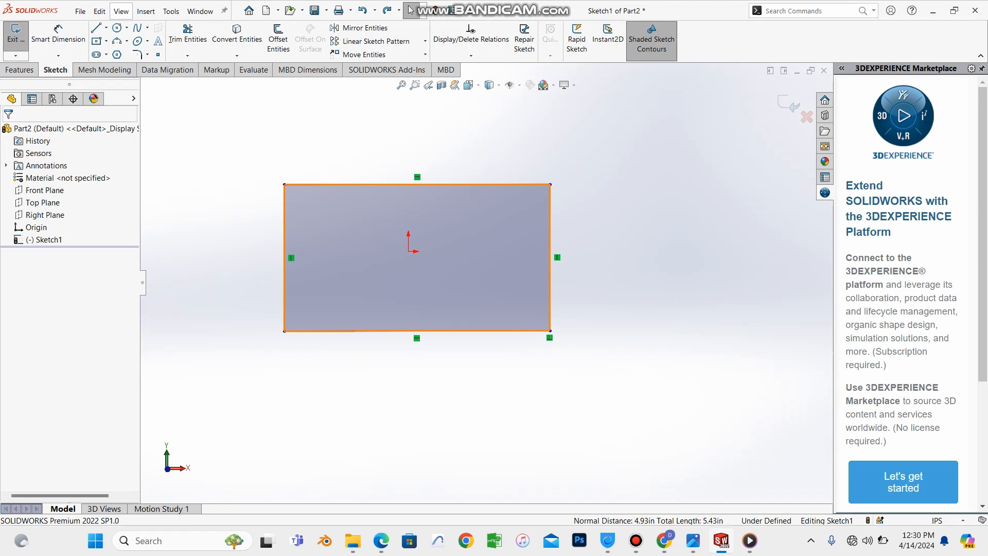
# - Undo the vertical and horizontal relations and step further back through the profile's relation changes
pyautogui.hotkey('ctrl', 'z')
pyautogui.hotkey('ctrl', 'z')
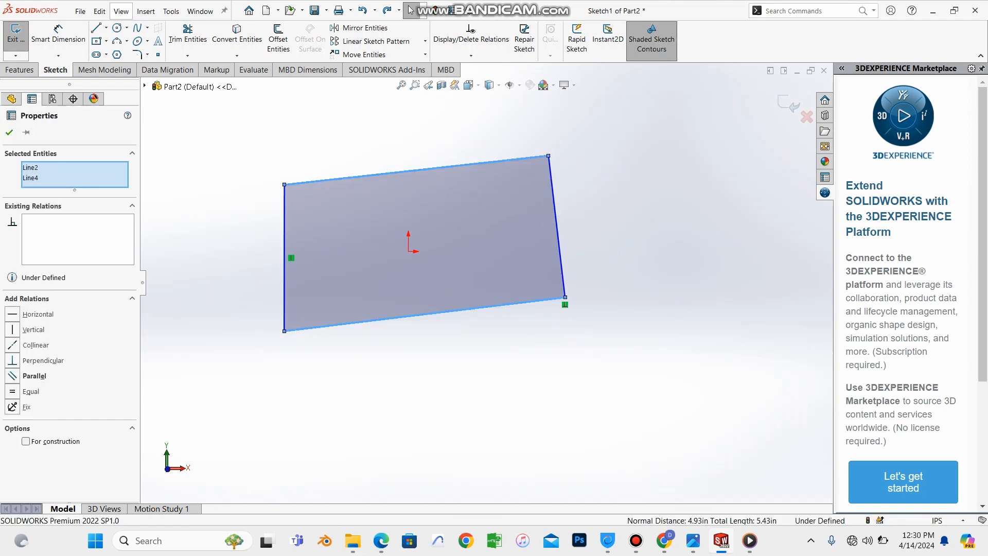
pyautogui.click(284, 257)
pyautogui.moveTo(422, 252)
pyautogui.mouseDown(button='middle')
pyautogui.moveTo(412, 216)
pyautogui.moveTo(381, 213)
pyautogui.moveTo(409, 238)
pyautogui.mouseUp(button='middle')
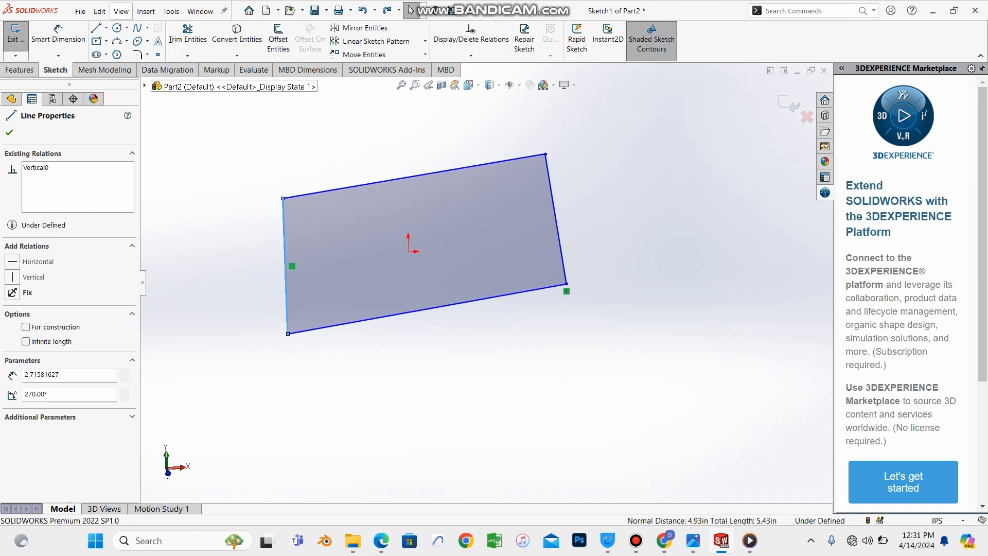
pyautogui.click(99, 11)
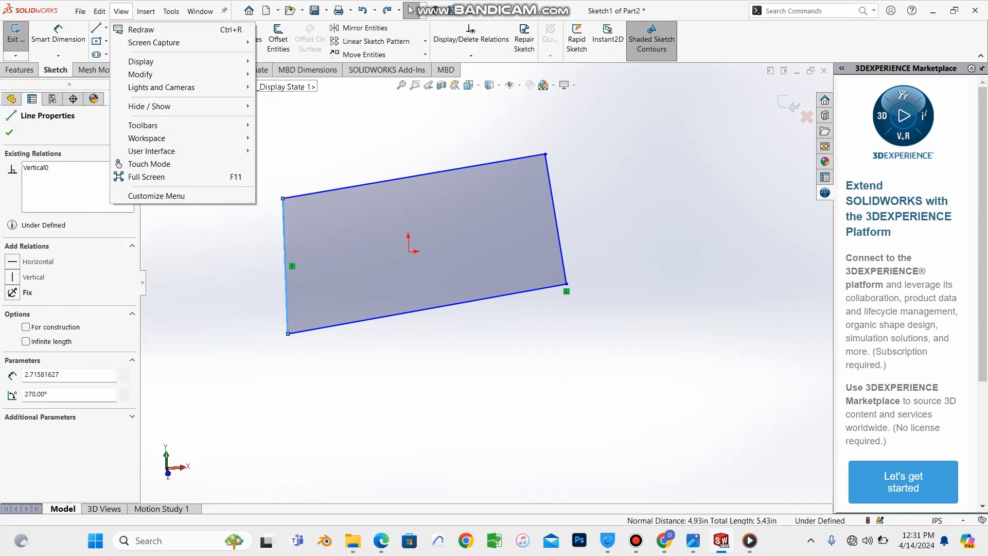
pyautogui.press('Escape')
pyautogui.press('Escape')
pyautogui.hotkey('ctrl', 'z')
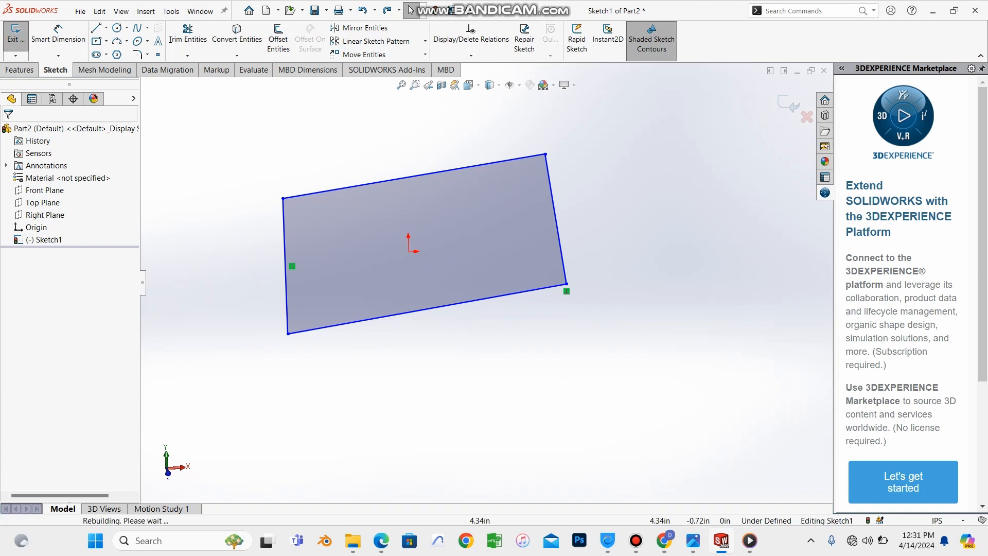
pyautogui.hotkey('ctrl', 'z')
pyautogui.hotkey('ctrl', 'z')
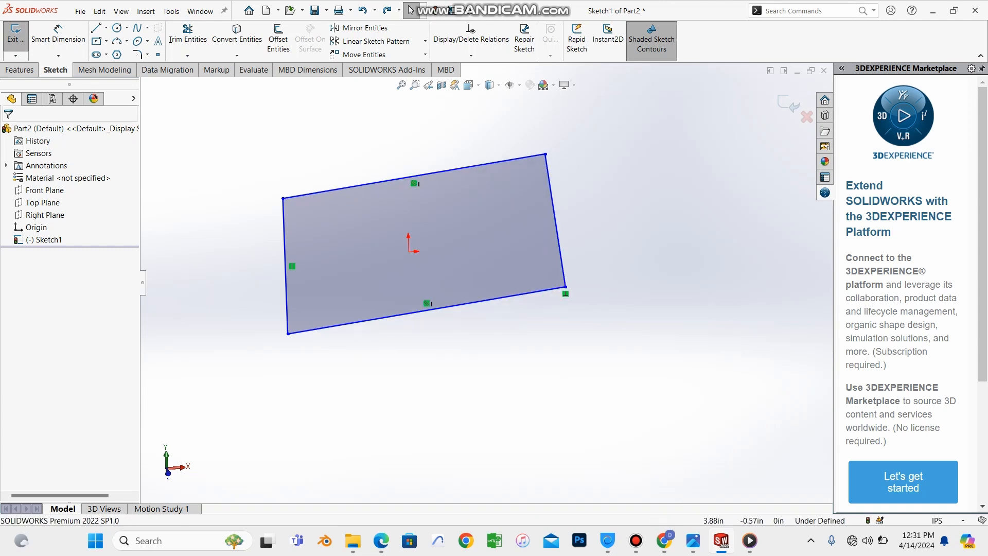
pyautogui.hotkey('ctrl', 'z')
# - Orient the view normal to the open sketch and clear the selection
pyautogui.scroll(2, 486, 283)
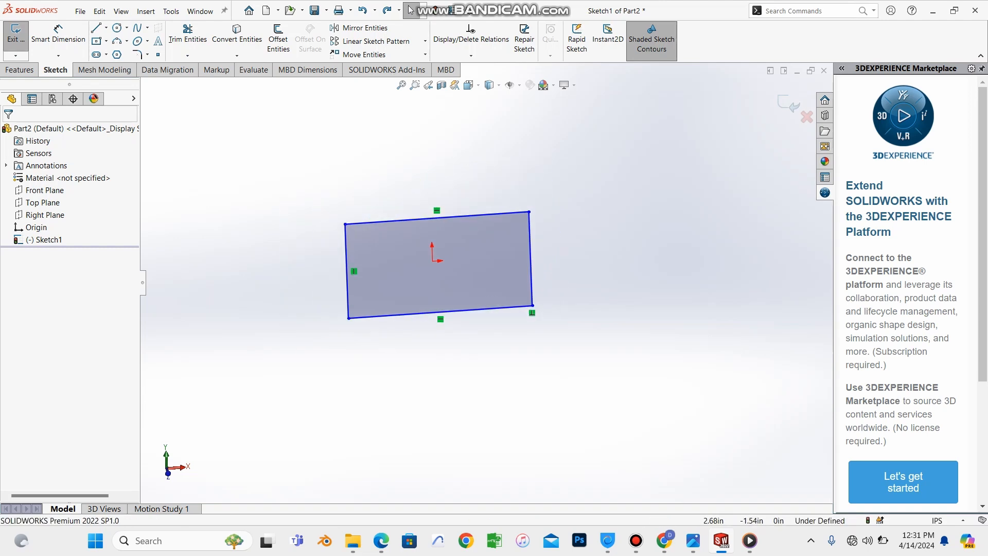
pyautogui.scroll(-3, 549, 320)
pyautogui.moveTo(489, 293)
pyautogui.mouseDown(button='middle')
pyautogui.moveTo(491, 311)
pyautogui.moveTo(487, 281)
pyautogui.mouseUp(button='middle')
pyautogui.scroll(1, 487, 281)
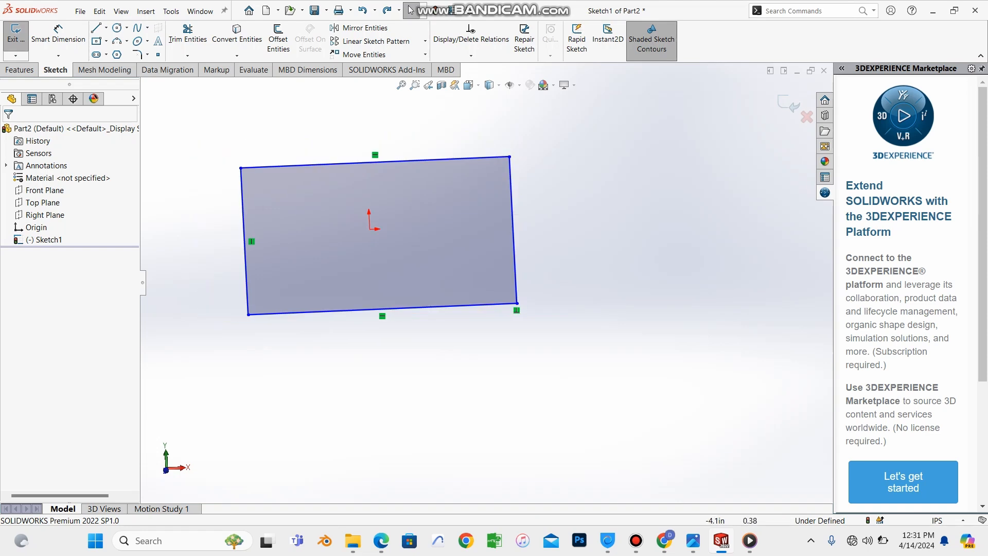
pyautogui.click(49, 240)
pyautogui.click(81, 225)
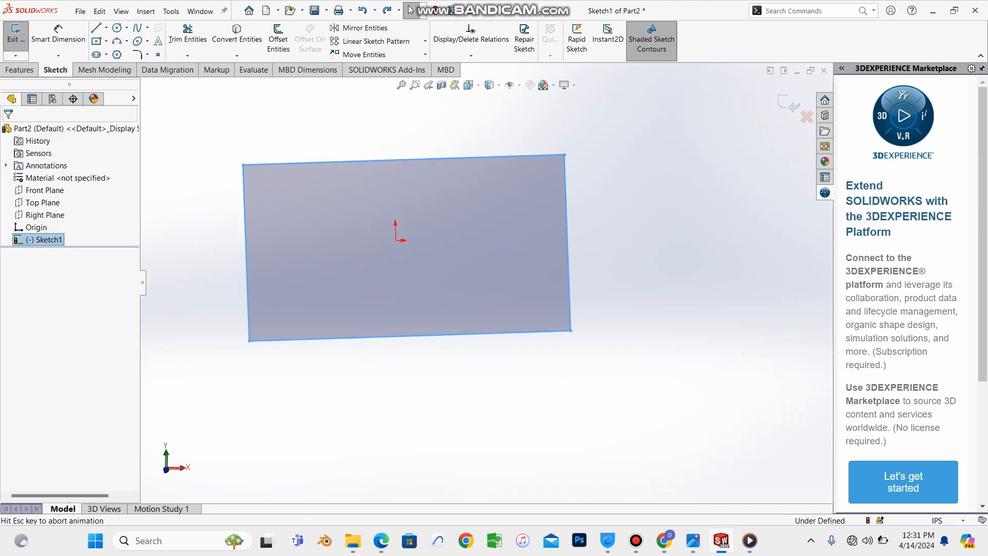
pyautogui.scroll(2, 487, 282)
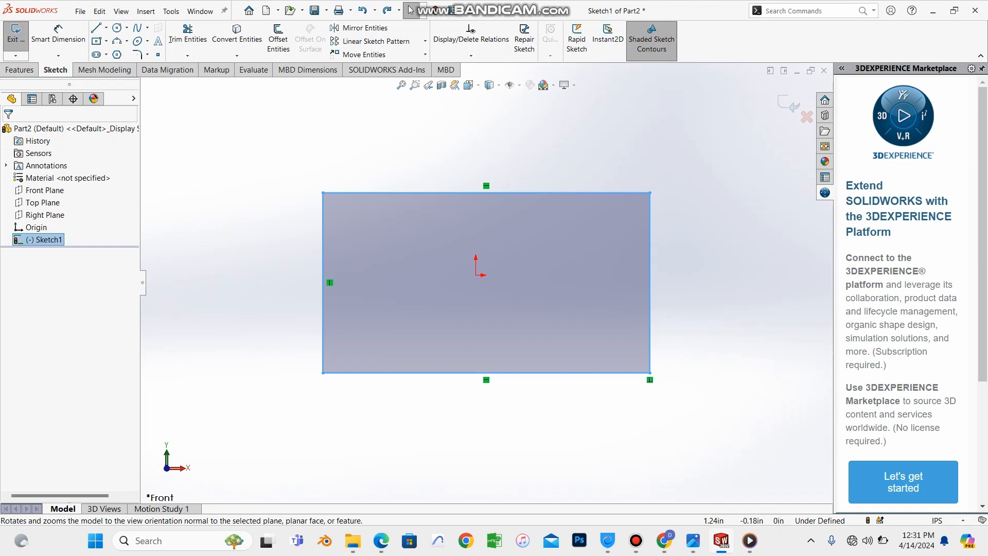
pyautogui.scroll(2, 481, 281)
pyautogui.scroll(-3, 503, 321)
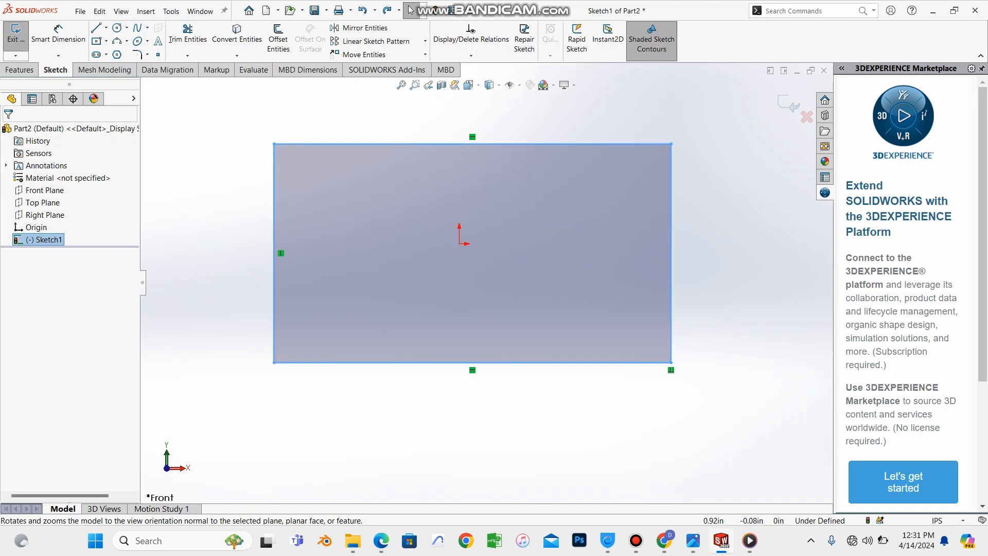
pyautogui.scroll(1, 486, 279)
pyautogui.press('Escape')
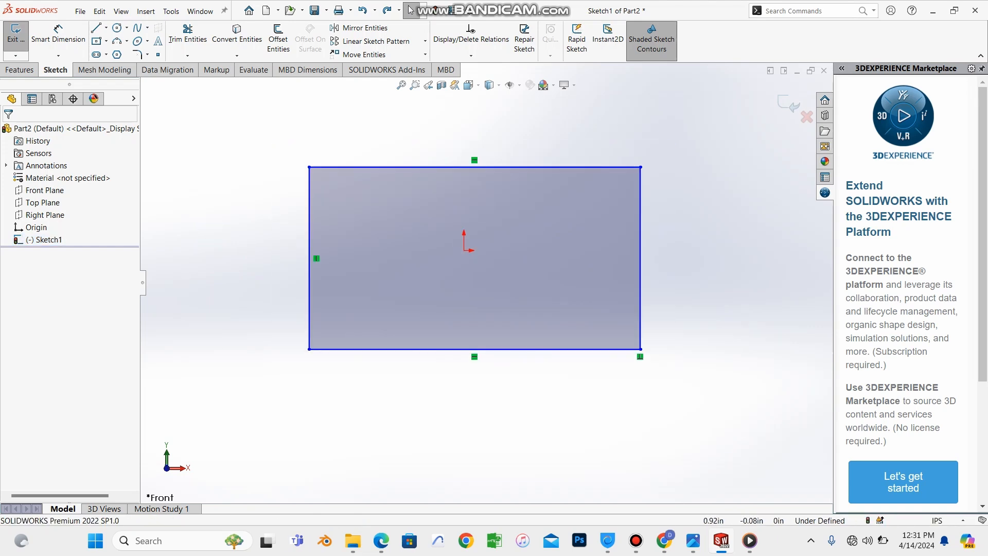
# - Redo the undone relation changes on the profile and orient the view normal to the sketch
pyautogui.hotkey('ctrl', 'y')
pyautogui.scroll(-2, 540, 250)
pyautogui.scroll(5, 475, 289)
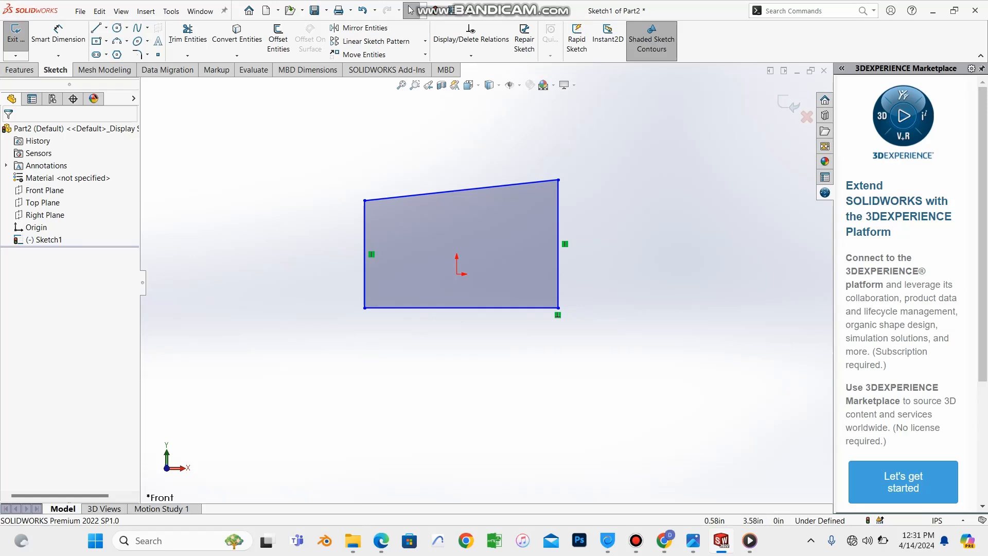
pyautogui.moveTo(486, 106)
pyautogui.mouseDown(button='middle')
pyautogui.moveTo(582, 220)
pyautogui.moveTo(499, 175)
pyautogui.moveTo(509, 144)
pyautogui.moveTo(469, 202)
pyautogui.mouseUp(button='middle')
pyautogui.scroll(1, 470, 202)
pyautogui.scroll(-5, 447, 231)
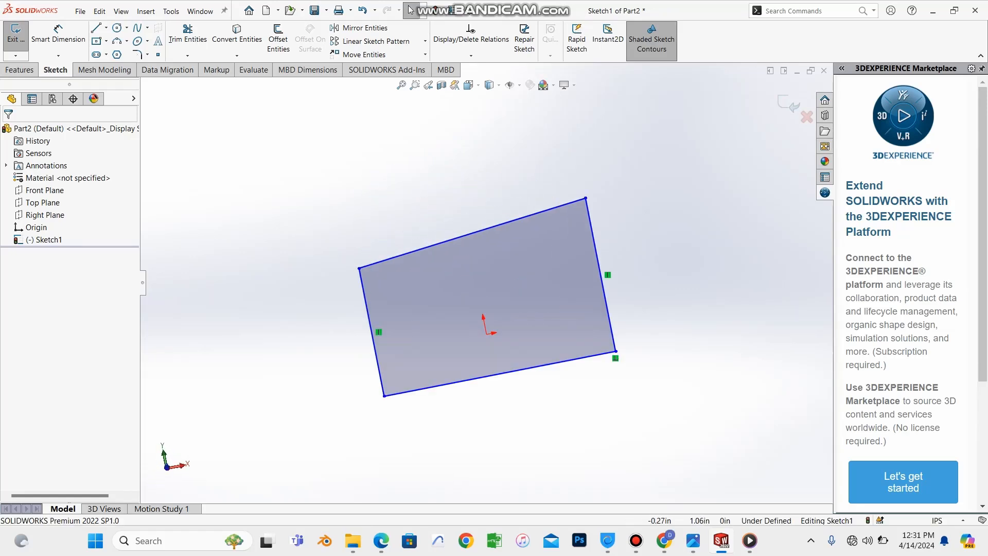
pyautogui.click(49, 239)
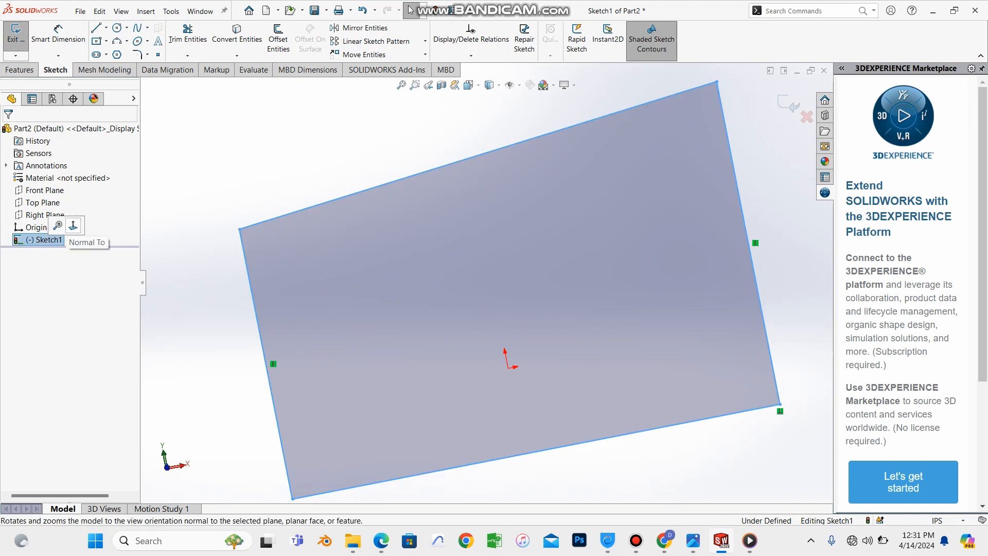
pyautogui.click(67, 229)
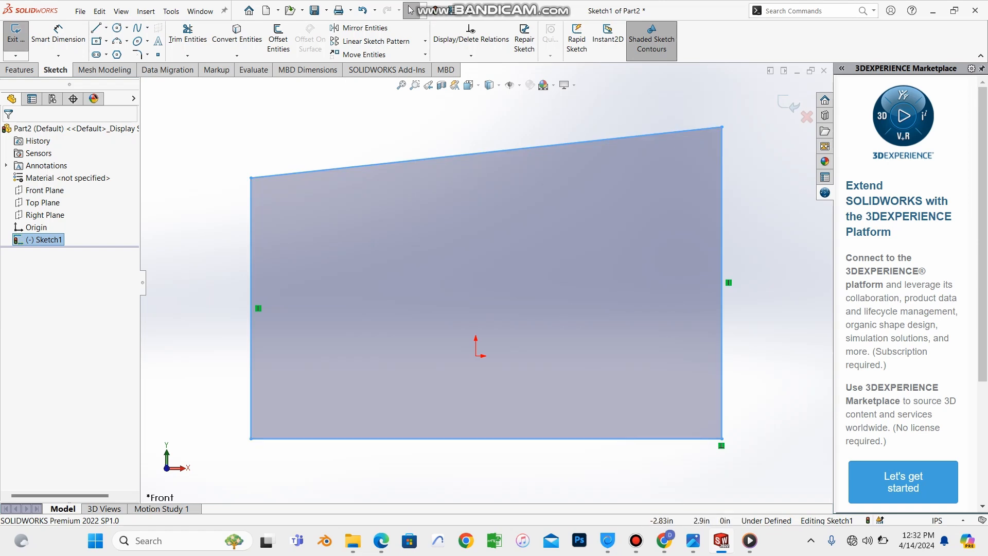
# - Add an Equal relation between the profile's slanted top line and its bottom line
pyautogui.click(315, 171)
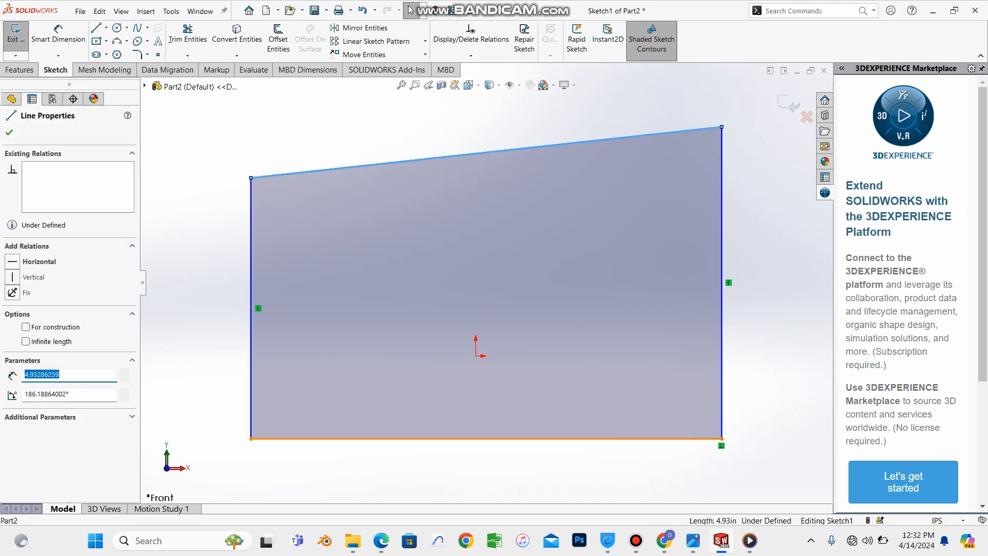
pyautogui.keyDown('ctrl'); pyautogui.click(486, 437); pyautogui.keyUp('ctrl')
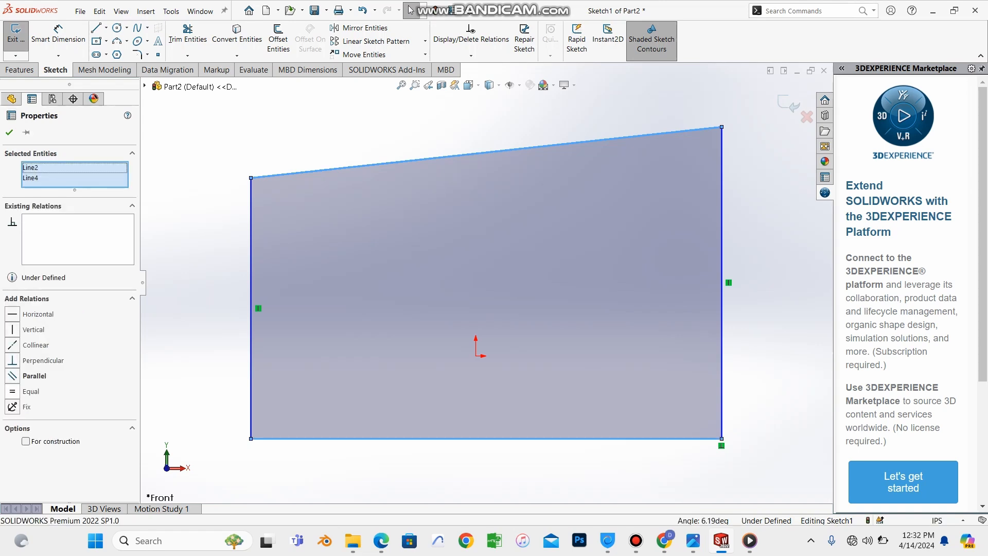
pyautogui.click(12, 391)
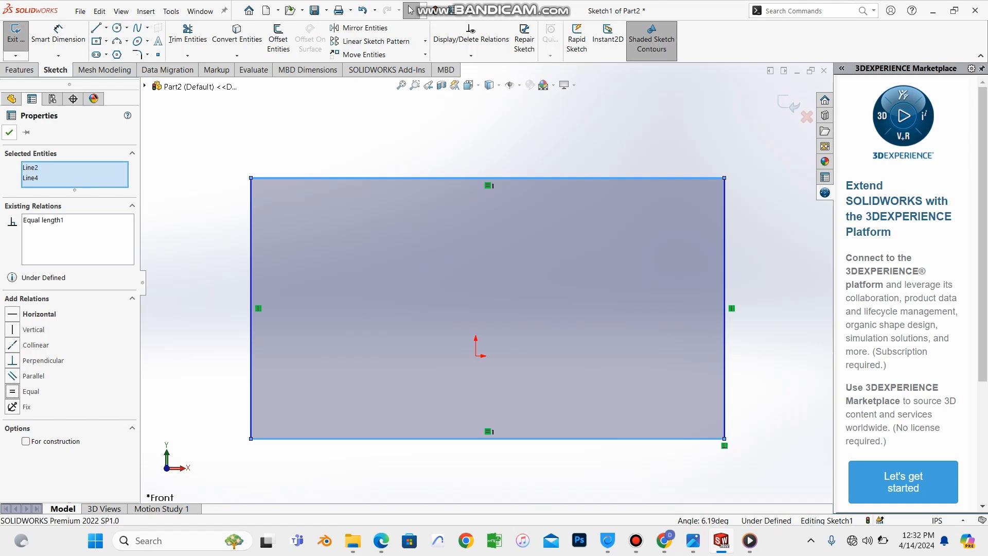
# - Dimension the rectangular profile's top line and set its length to 7 in
pyautogui.click(9, 133)
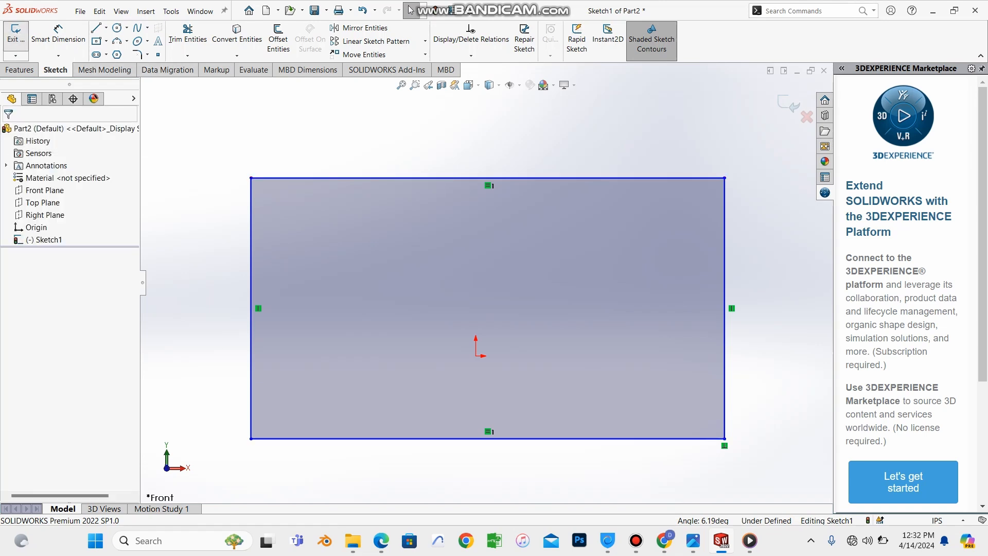
pyautogui.click(58, 36)
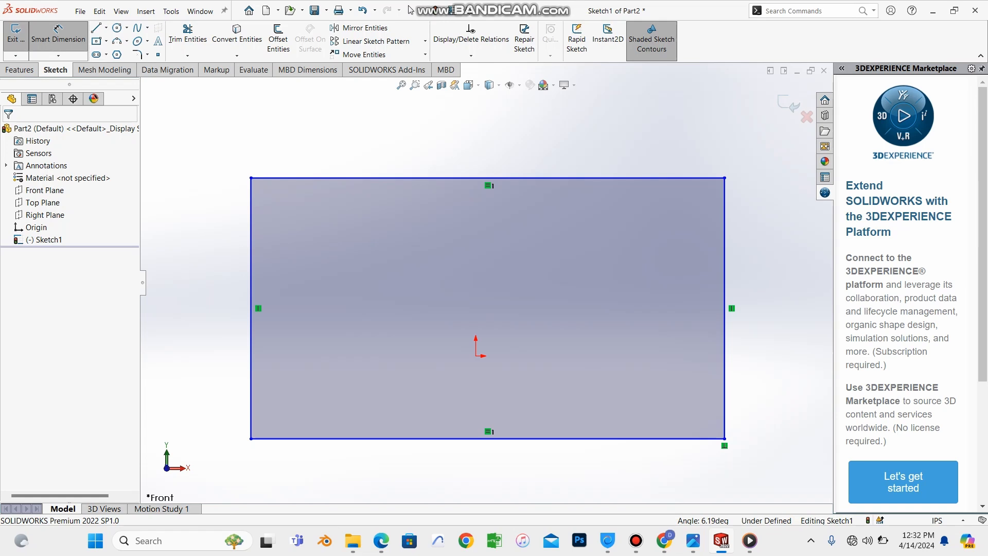
pyautogui.click(487, 178)
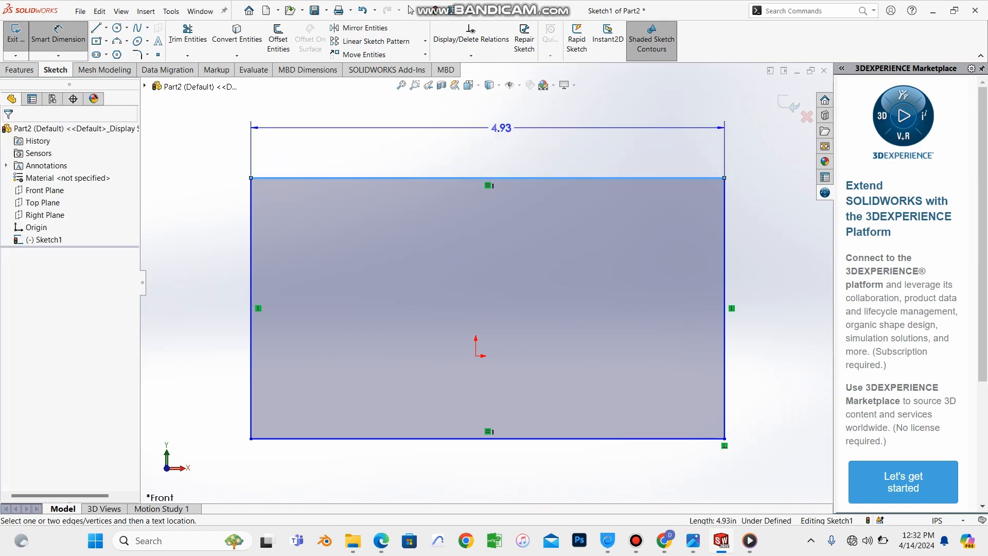
pyautogui.click(491, 127)
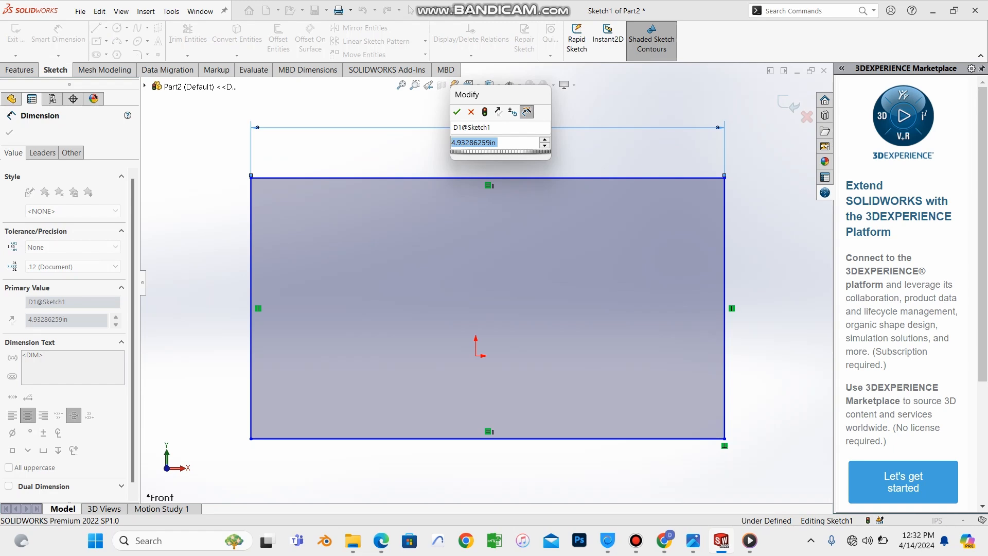
pyautogui.press('BackSpace')
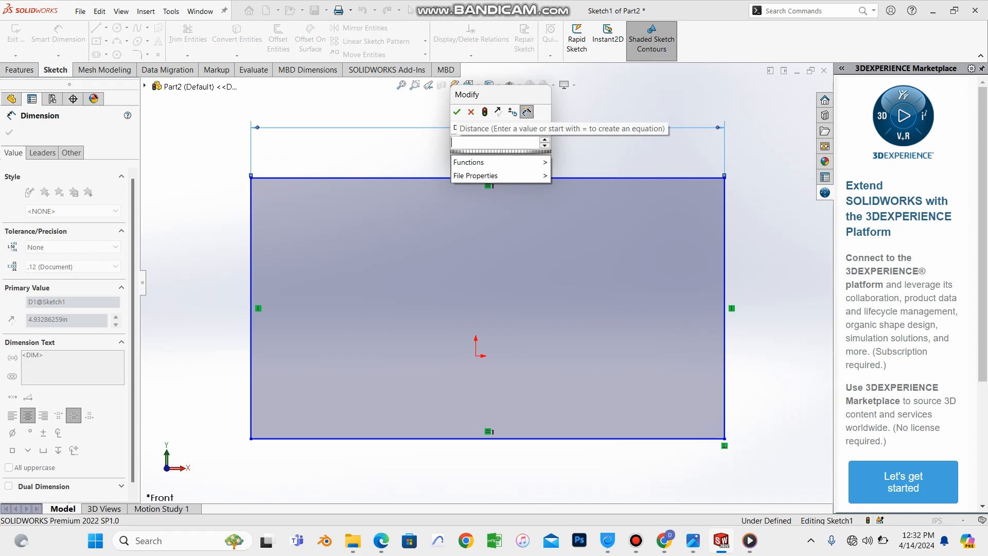
pyautogui.write('7')
pyautogui.press('Return')
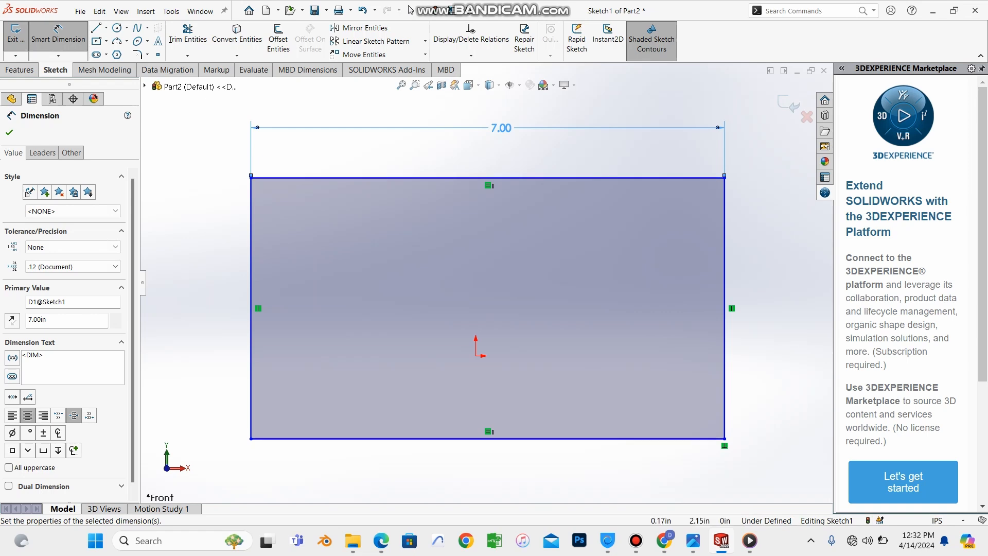
pyautogui.click(10, 133)
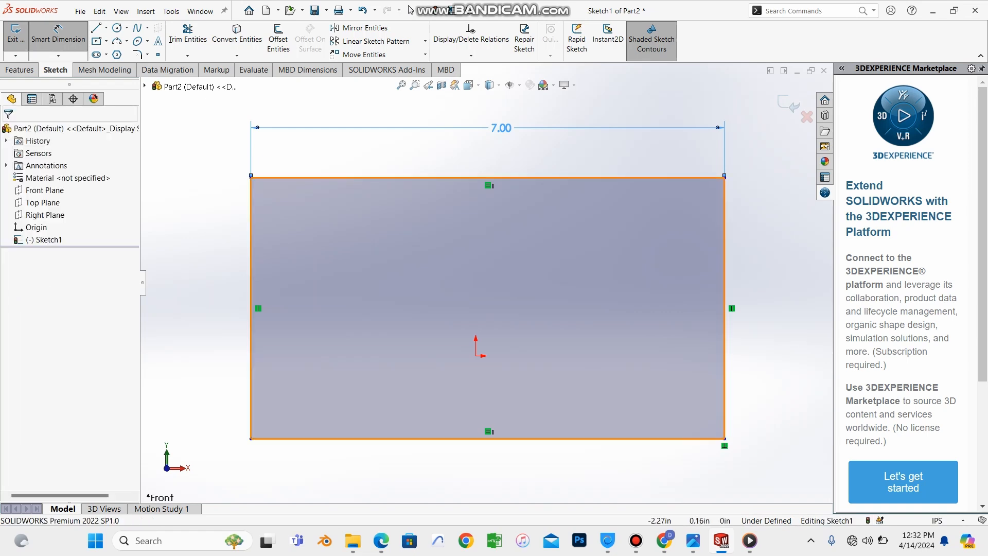
# - Inspect the profile's bottom line to check its length and existing relations
pyautogui.click(488, 438)
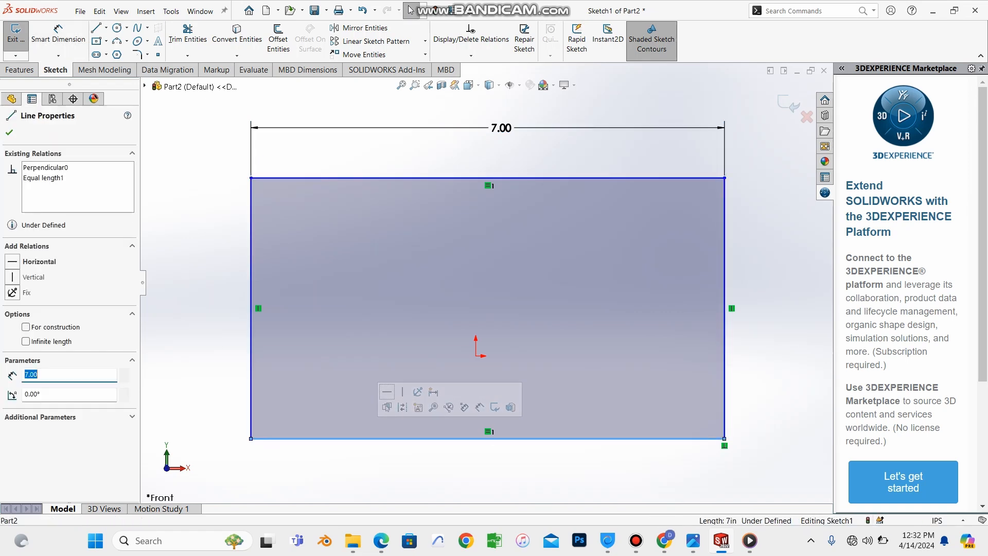
pyautogui.press('Escape')
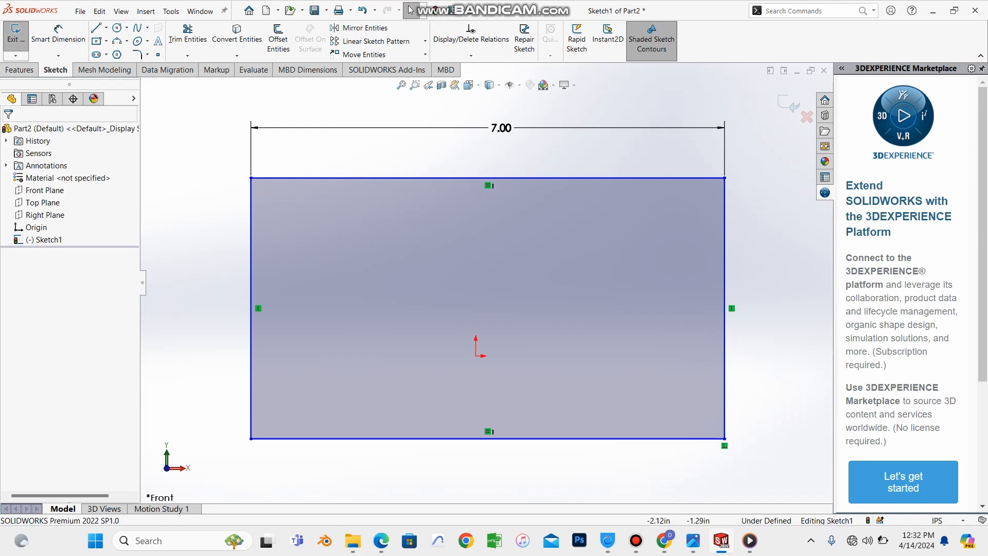
pyautogui.click(488, 439)
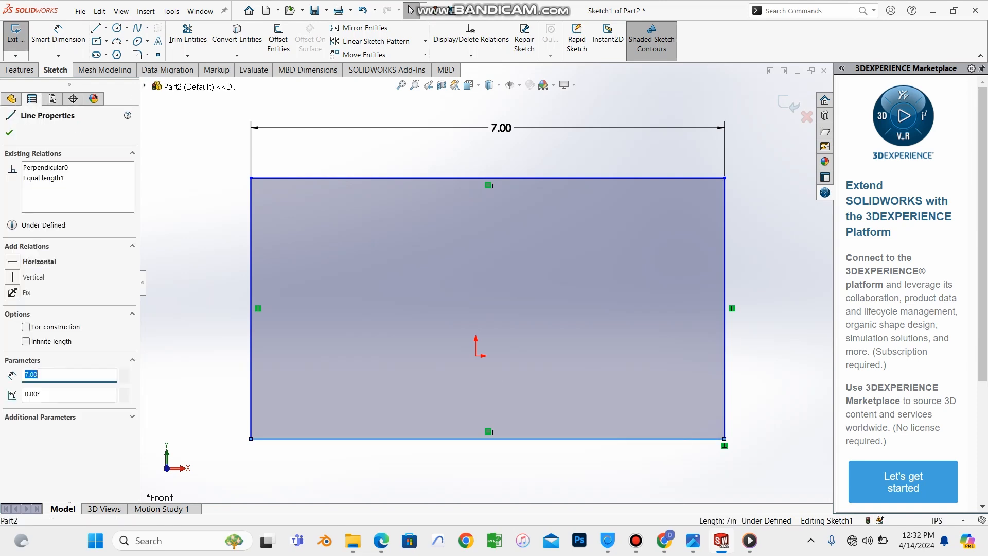
pyautogui.press('Escape')
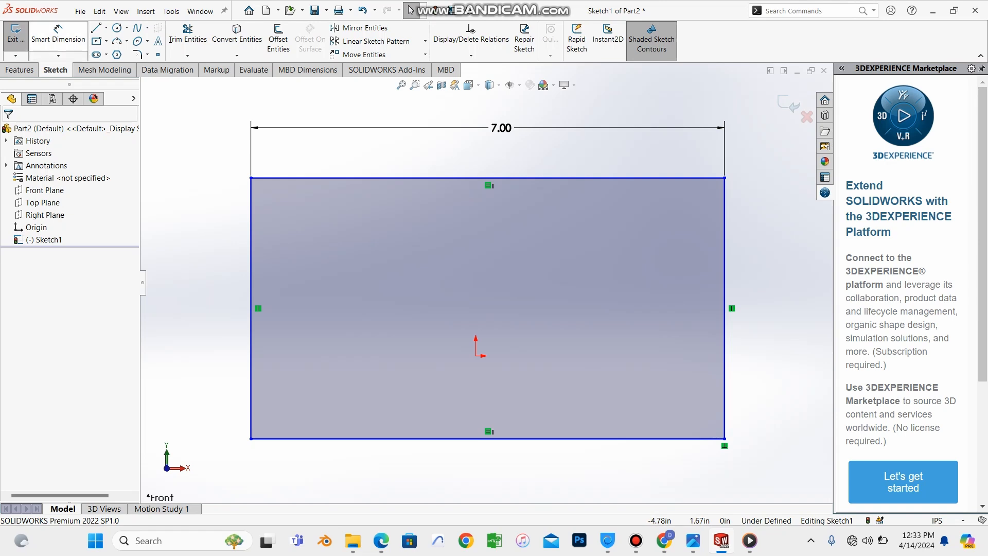
# - Add an Equal relation between the profile's left and right vertical lines
pyautogui.click(58, 35)
pyautogui.press('Escape')
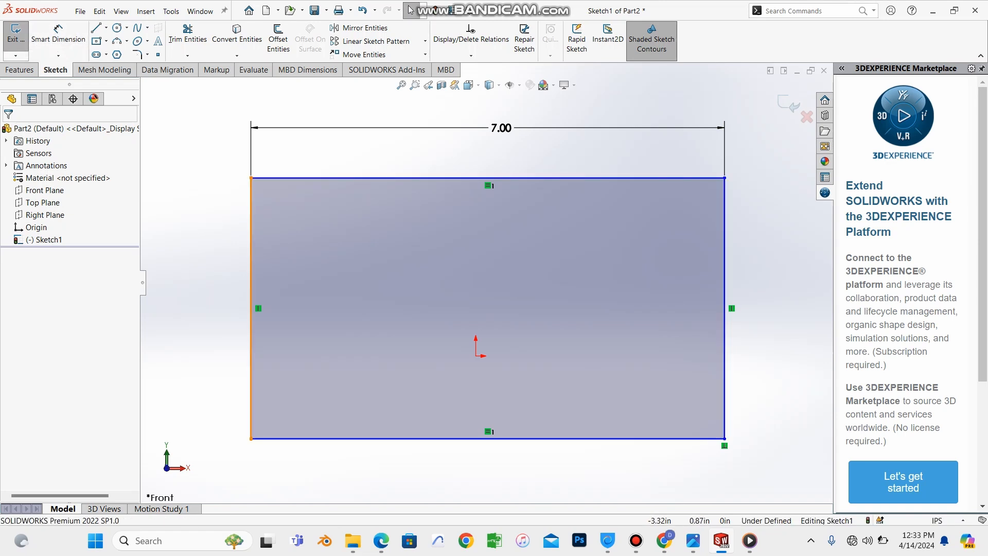
pyautogui.click(251, 273)
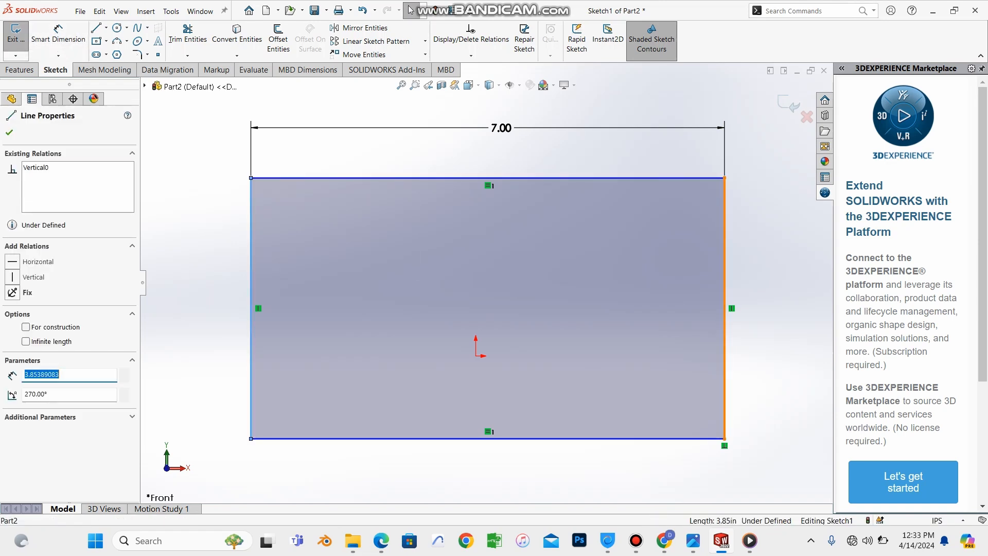
pyautogui.keyDown('ctrl'); pyautogui.click(724, 309); pyautogui.keyUp('ctrl')
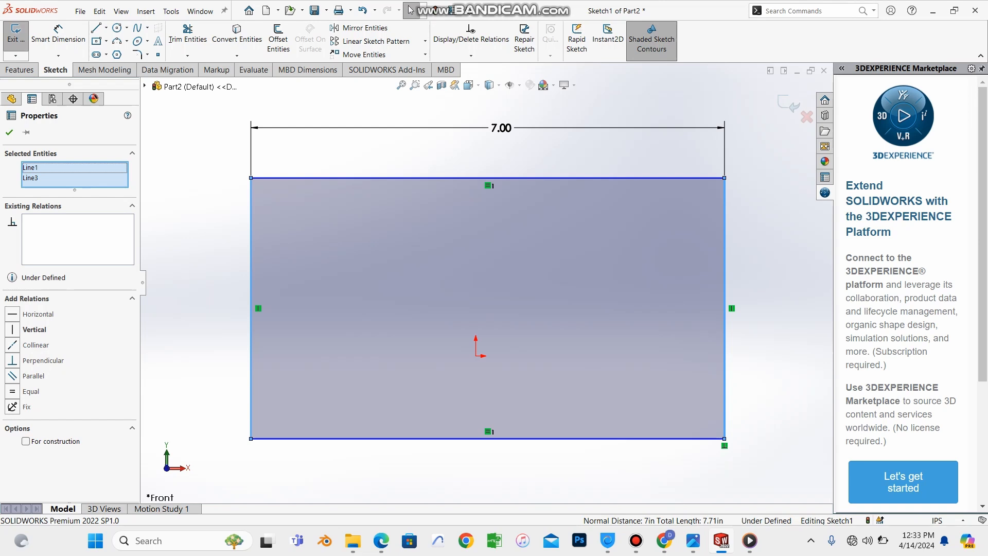
pyautogui.click(12, 391)
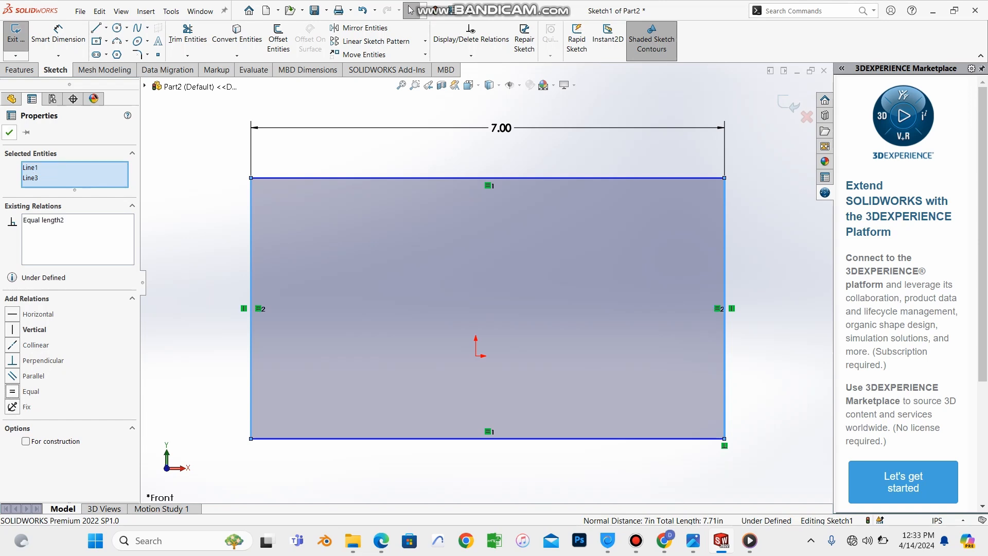
pyautogui.press('Escape')
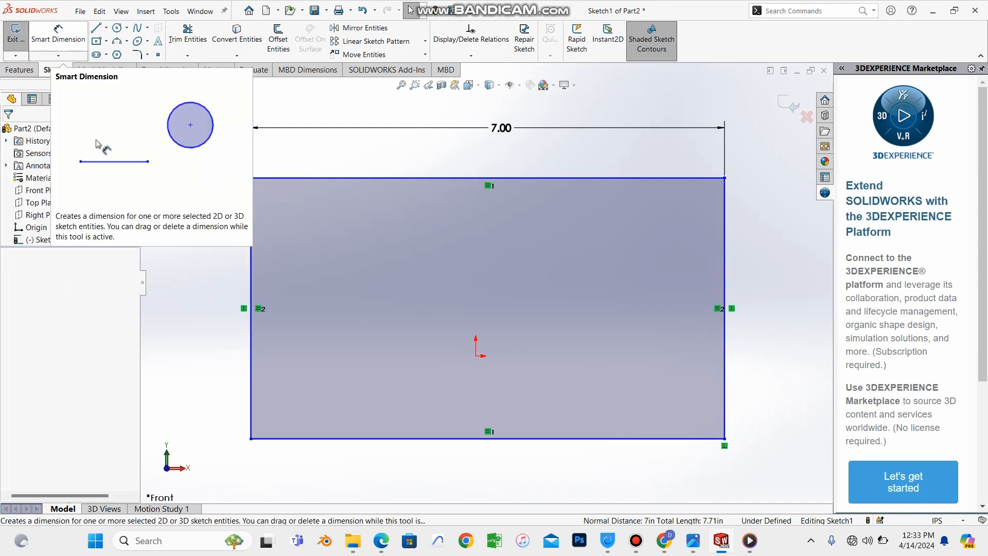
# - Dimension the profile's right vertical line and set its length to 4 in
pyautogui.click(58, 34)
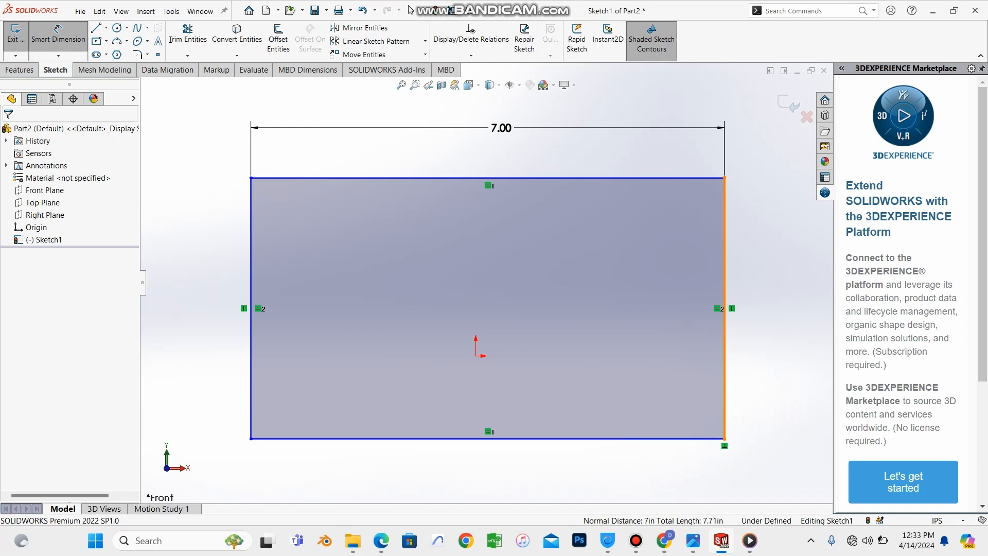
pyautogui.click(725, 309)
pyautogui.click(758, 288)
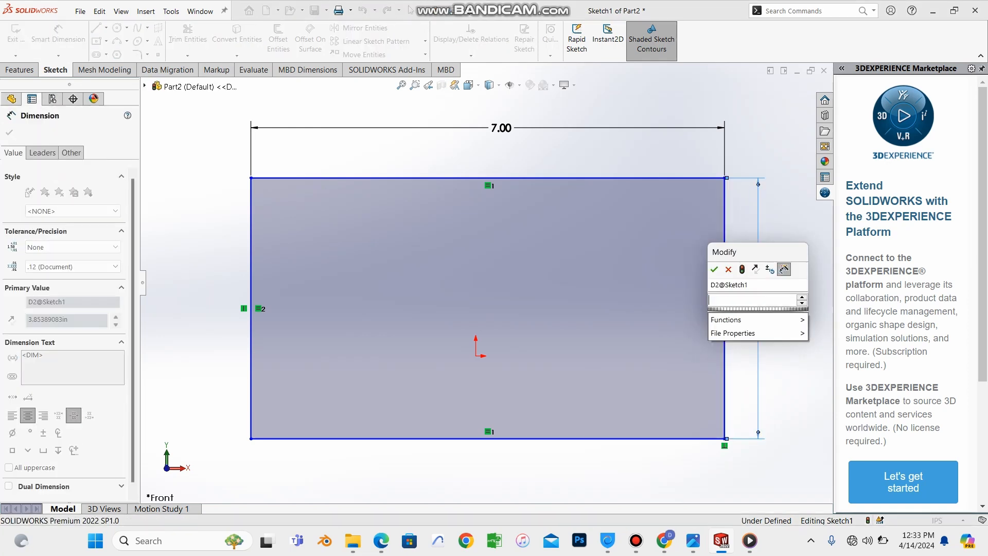
pyautogui.write('4')
pyautogui.press('Return')
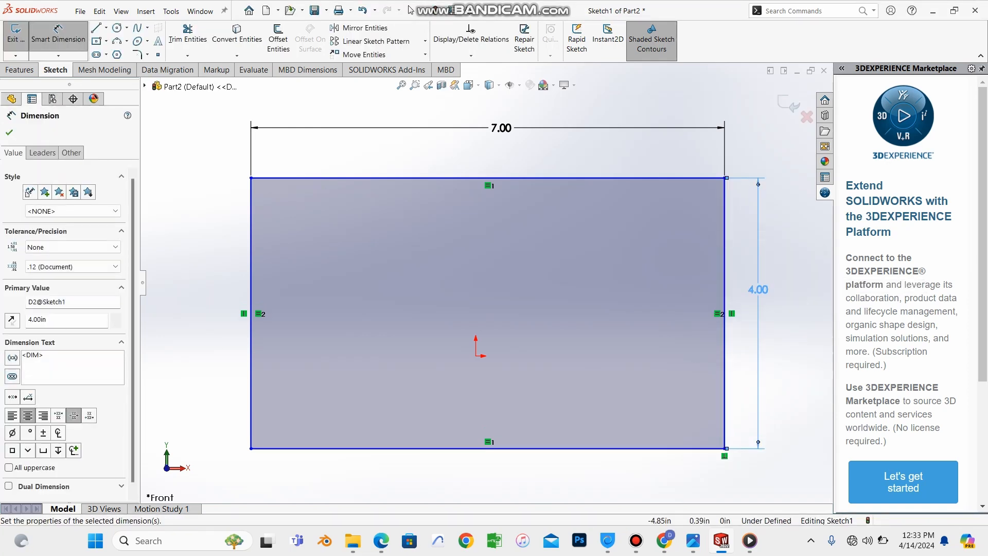
pyautogui.click(410, 9)
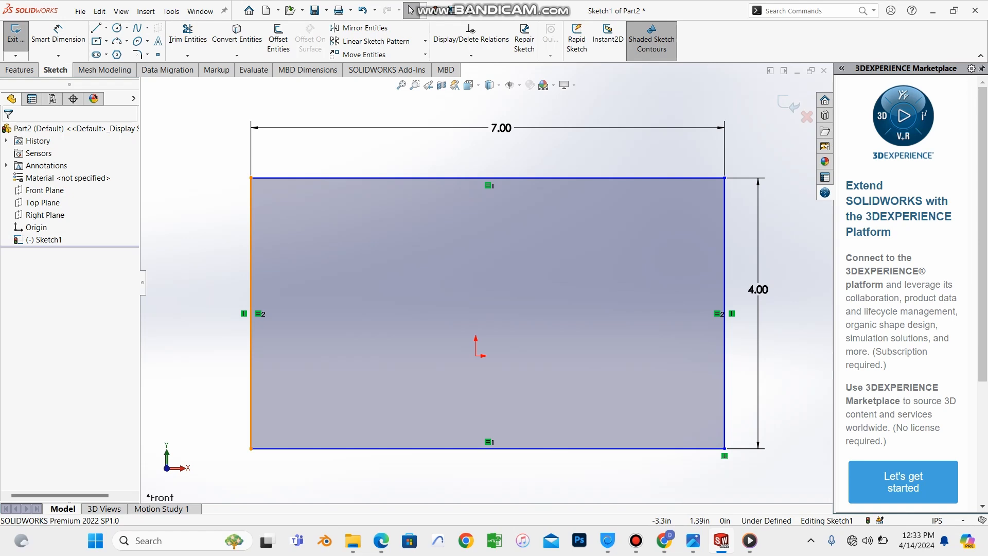
# - Check the left line's length and relations and review the relation between the top and bottom lines
pyautogui.click(251, 312)
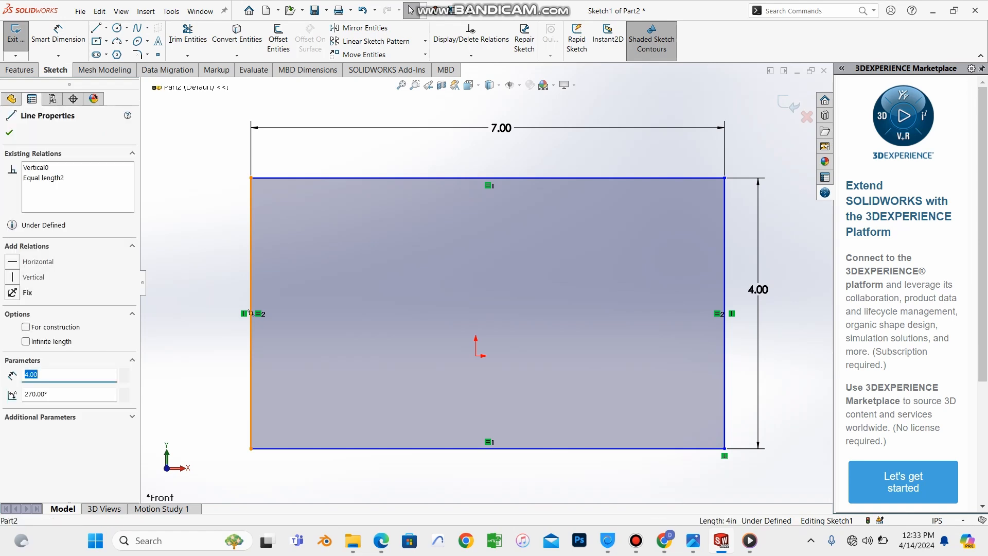
pyautogui.press('Escape')
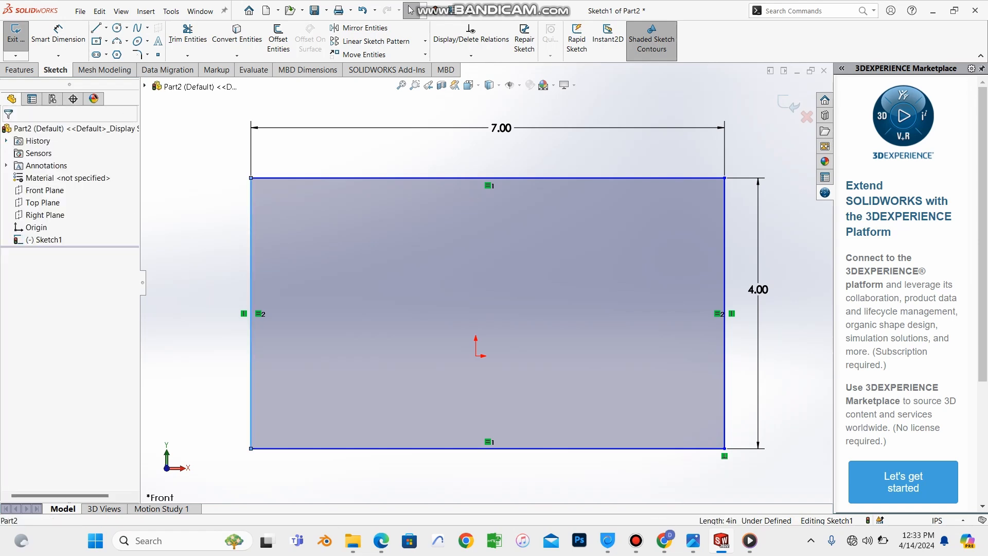
pyautogui.press('f')
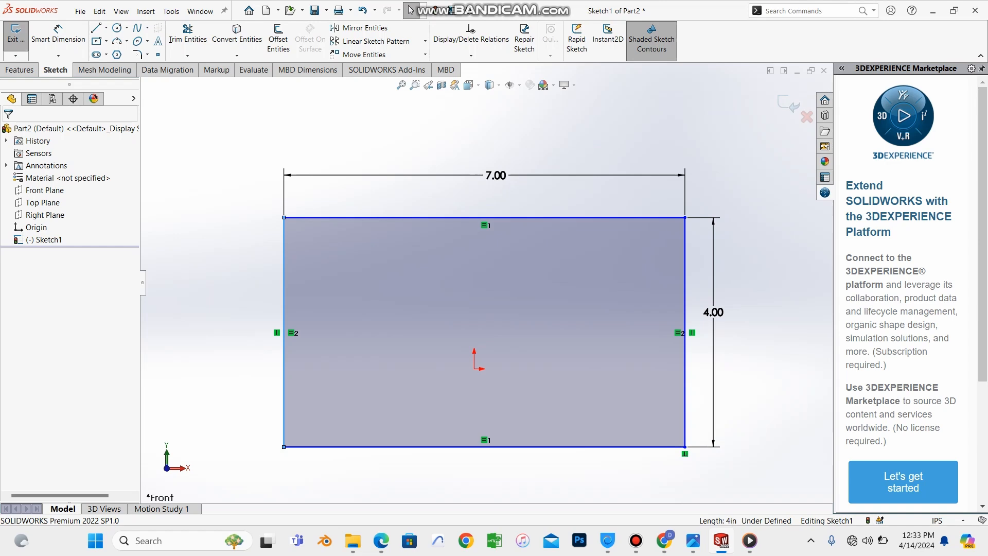
pyautogui.click(391, 218)
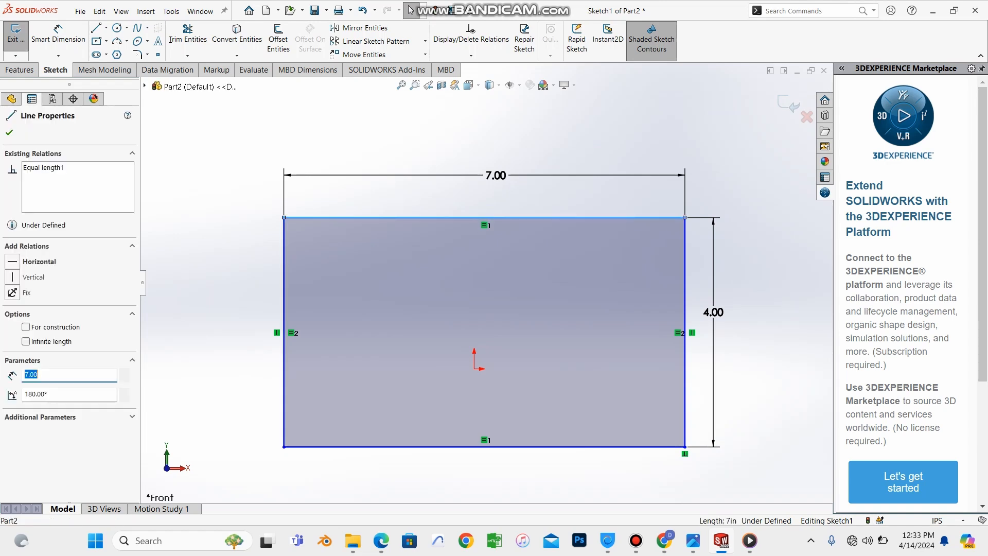
pyautogui.keyDown('ctrl'); pyautogui.click(484, 447); pyautogui.keyUp('ctrl')
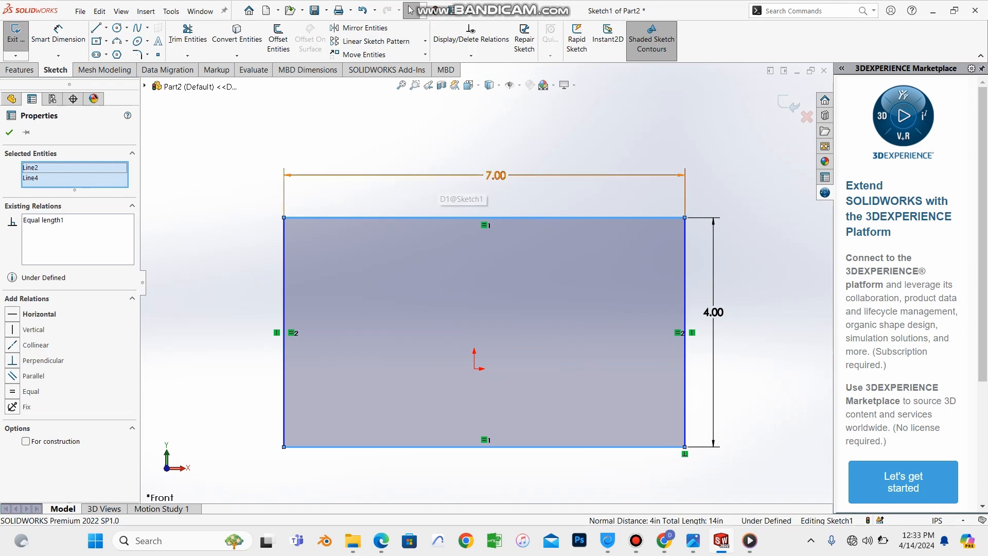
pyautogui.press('Escape')
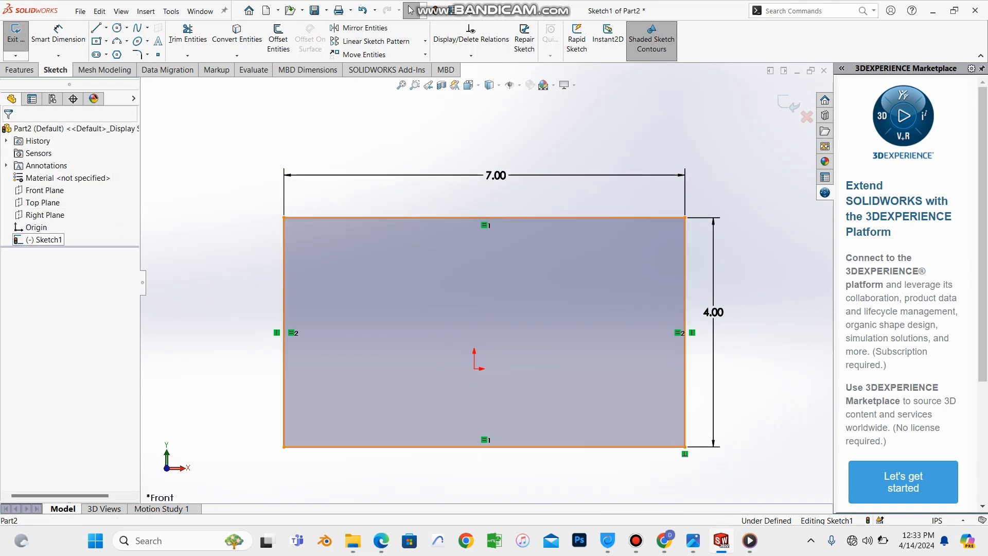
# - Exit the profile sketch and delete it from the part
pyautogui.rightClick(45, 240)
pyautogui.press('Escape')
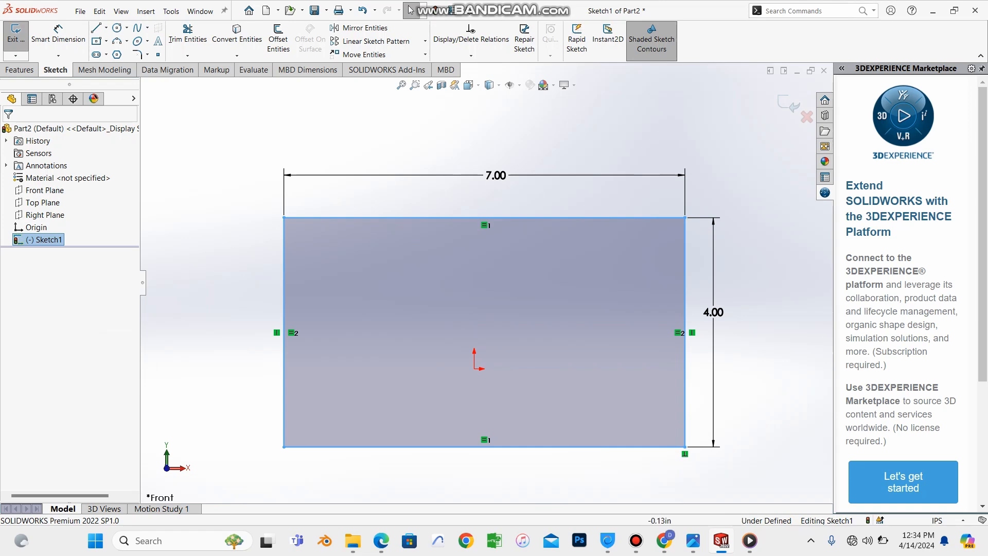
pyautogui.click(788, 103)
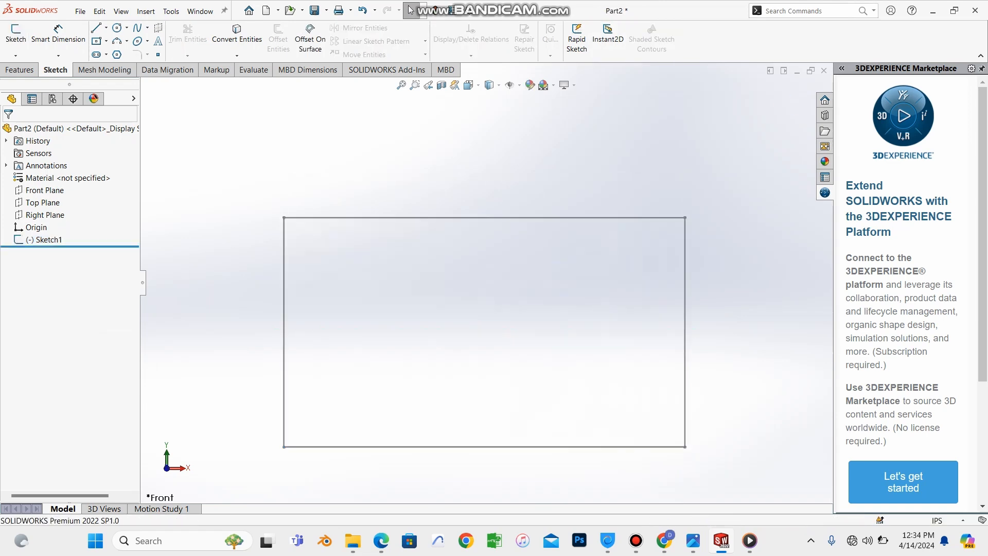
pyautogui.click(45, 240)
pyautogui.rightClick(46, 240)
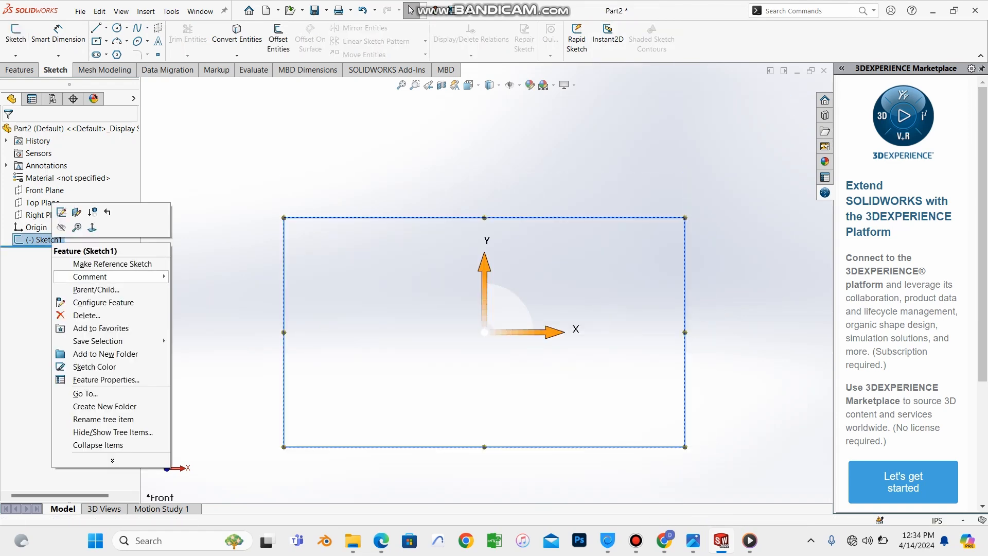
pyautogui.click(77, 315)
pyautogui.press('Return')
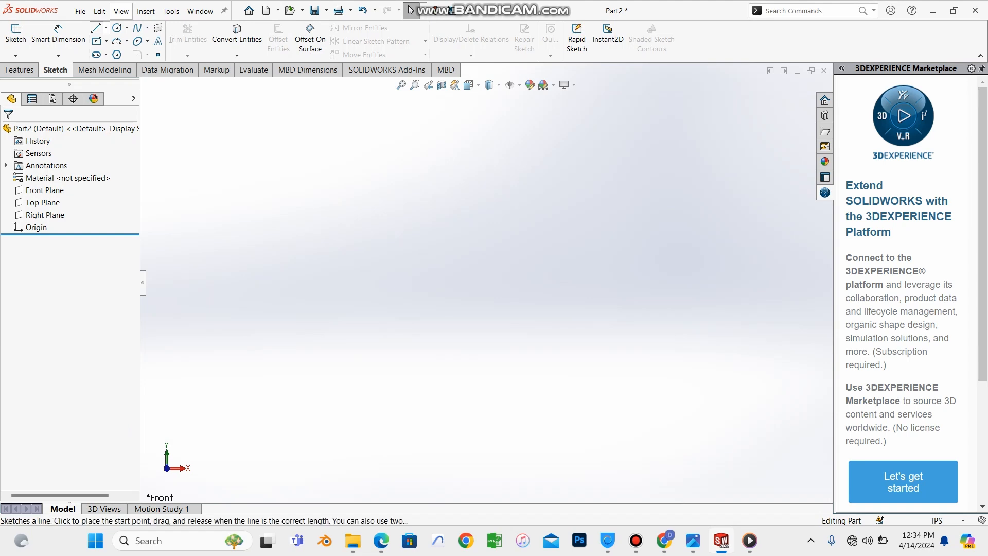
# - Start a new sketch on the Front Plane
pyautogui.click(106, 28)
pyautogui.click(122, 54)
pyautogui.click(45, 190)
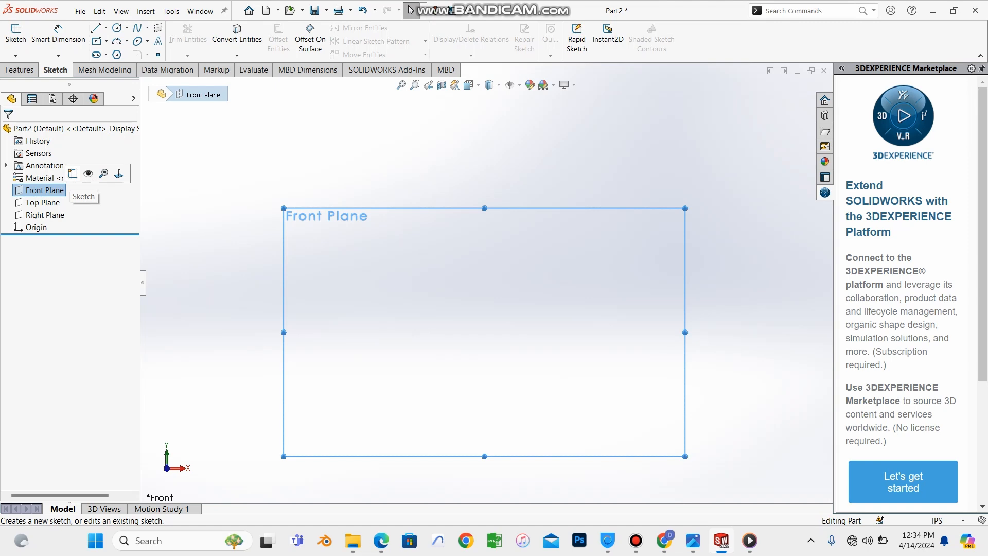
pyautogui.click(73, 174)
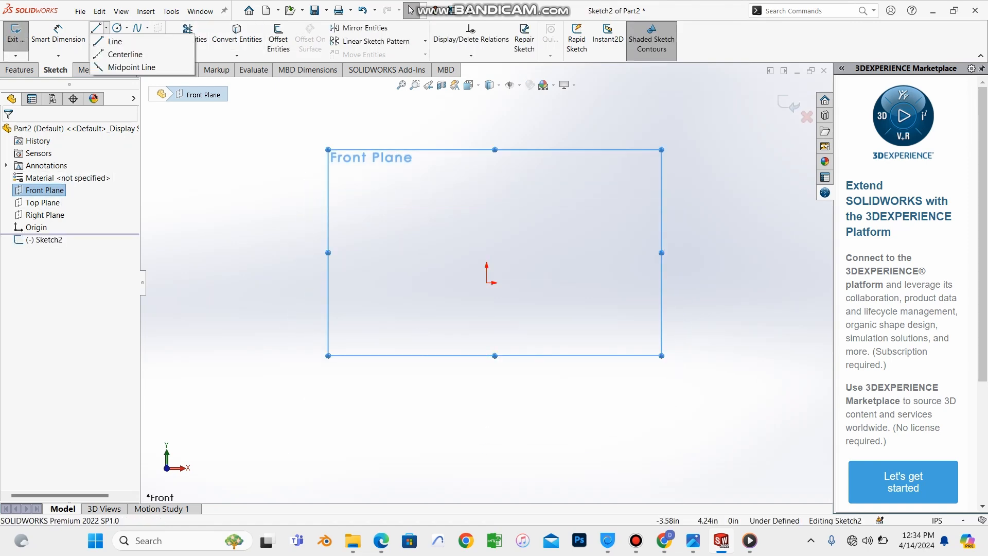
# - Sketch a slanted line about 3.74 in long from just left of the origin toward the upper left, at about 128°
pyautogui.click(106, 28)
pyautogui.click(96, 28)
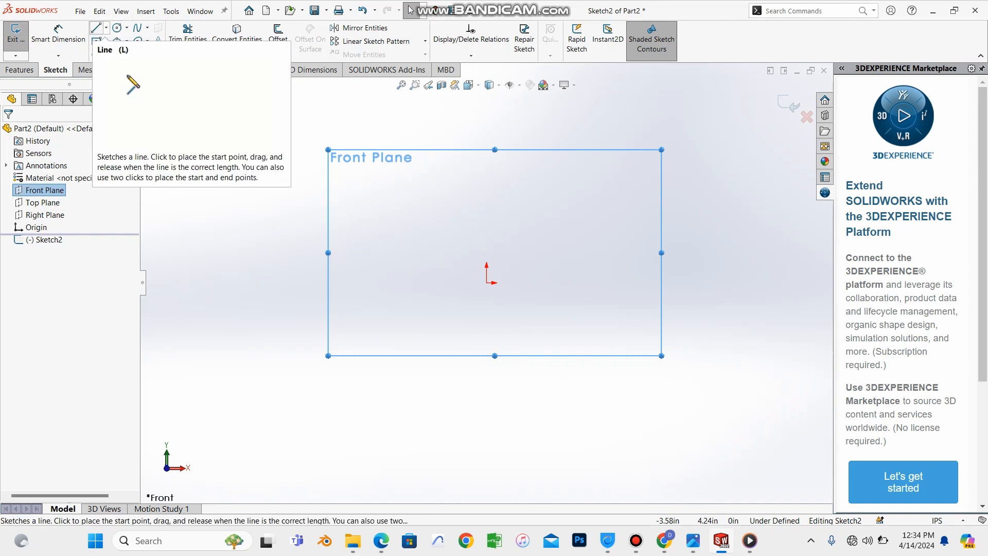
pyautogui.click(106, 28)
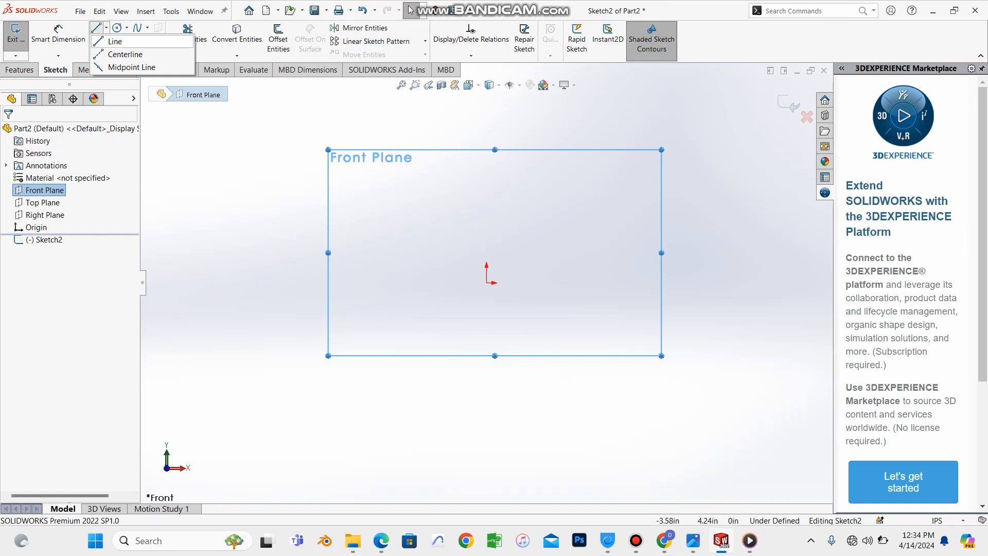
pyautogui.click(114, 41)
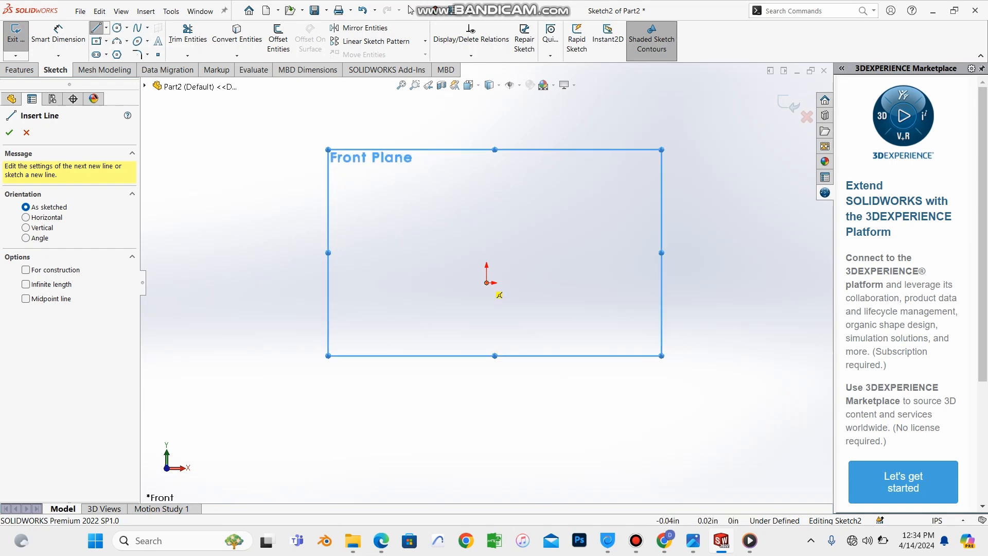
pyautogui.moveTo(486, 283); pyautogui.dragTo(372, 141)
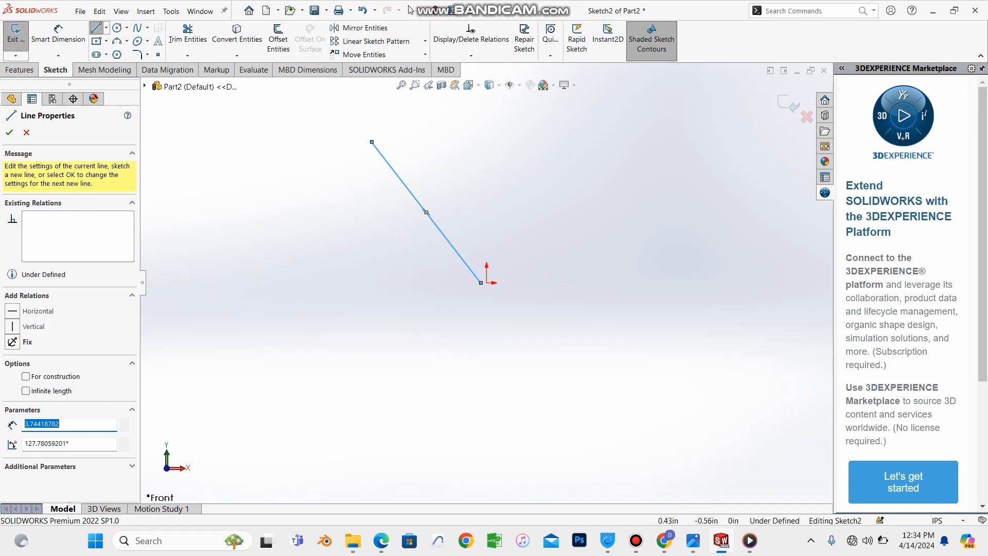
# - Sketch a separate, slightly rising line about 4.91 in long to the right of the origin and leave the Line tool
pyautogui.moveTo(506, 309)
pyautogui.mouseDown()
pyautogui.moveTo(674, 263)
pyautogui.moveTo(737, 279)
pyautogui.mouseUp()
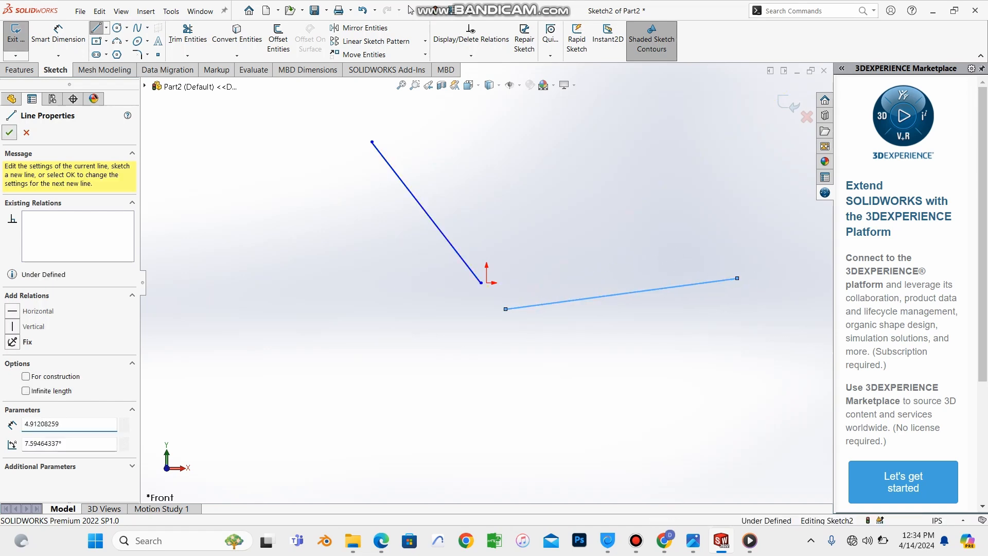
pyautogui.click(410, 10)
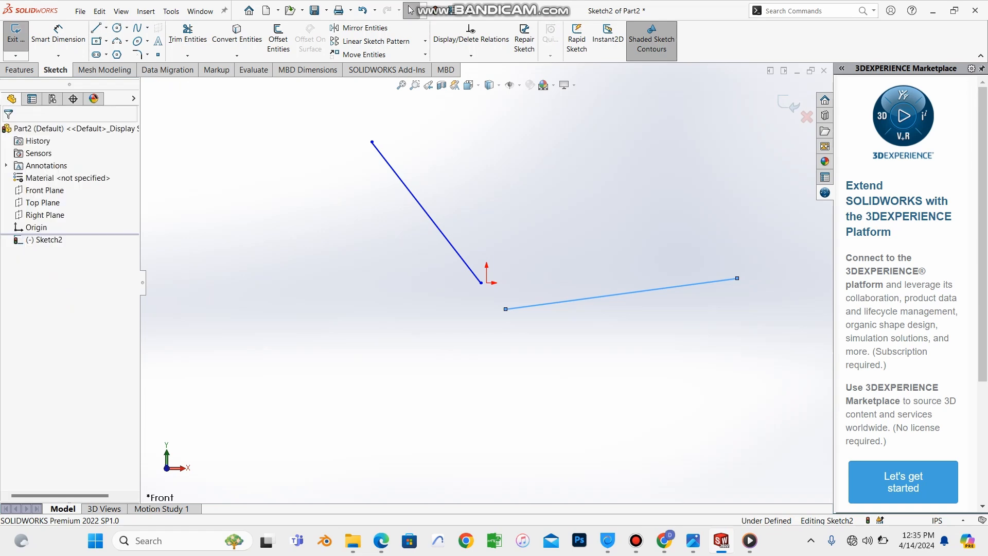
pyautogui.press('Escape')
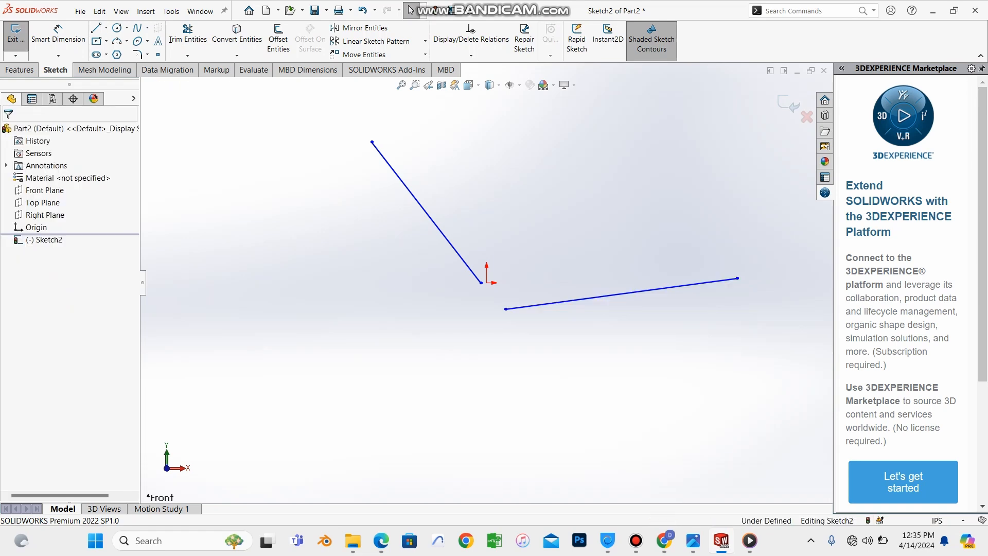
# - Try a perpendicular relation between the two separate lines, and undo both the relation and the right-hand line
pyautogui.click(602, 298)
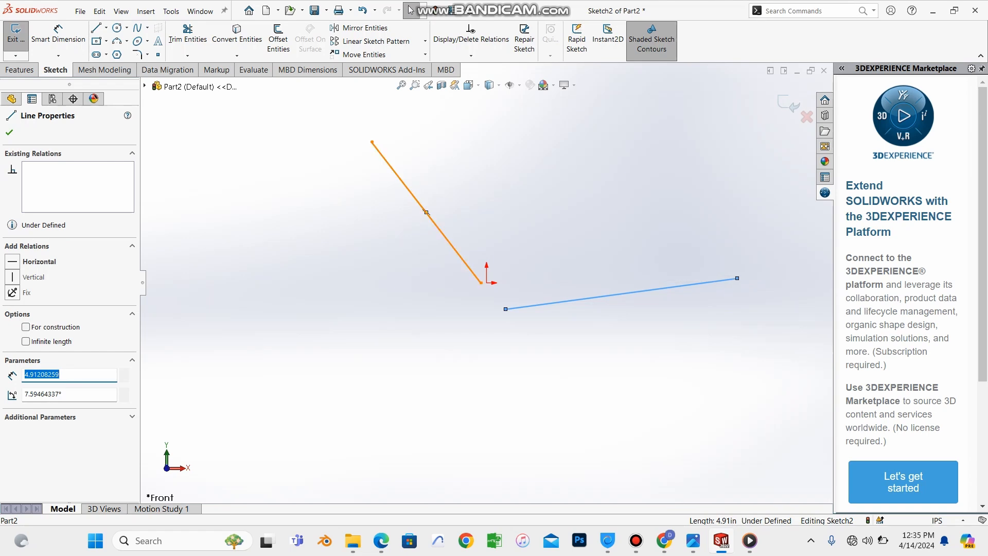
pyautogui.keyDown('ctrl'); pyautogui.click(426, 212); pyautogui.keyUp('ctrl')
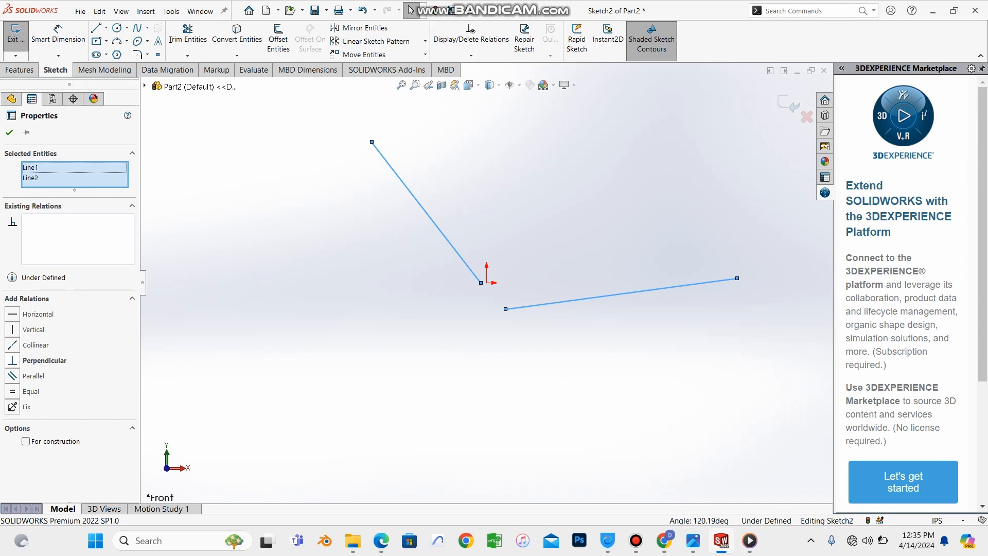
pyautogui.click(12, 360)
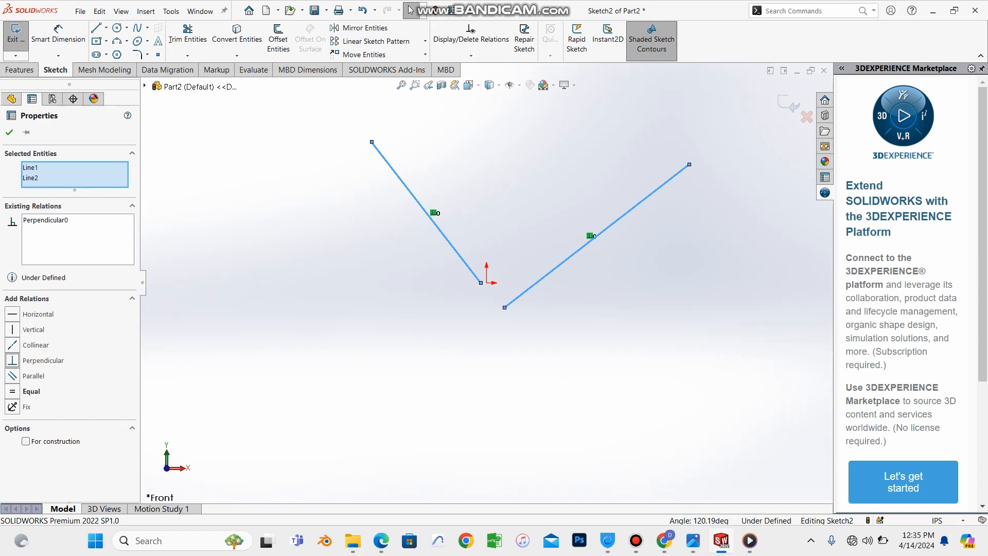
pyautogui.click(9, 132)
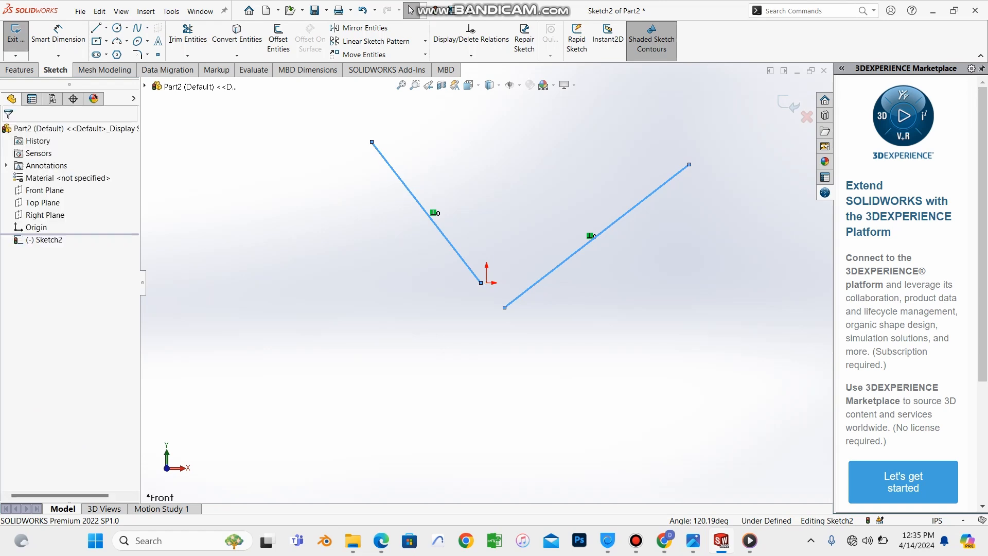
pyautogui.hotkey('ctrl', 'z')
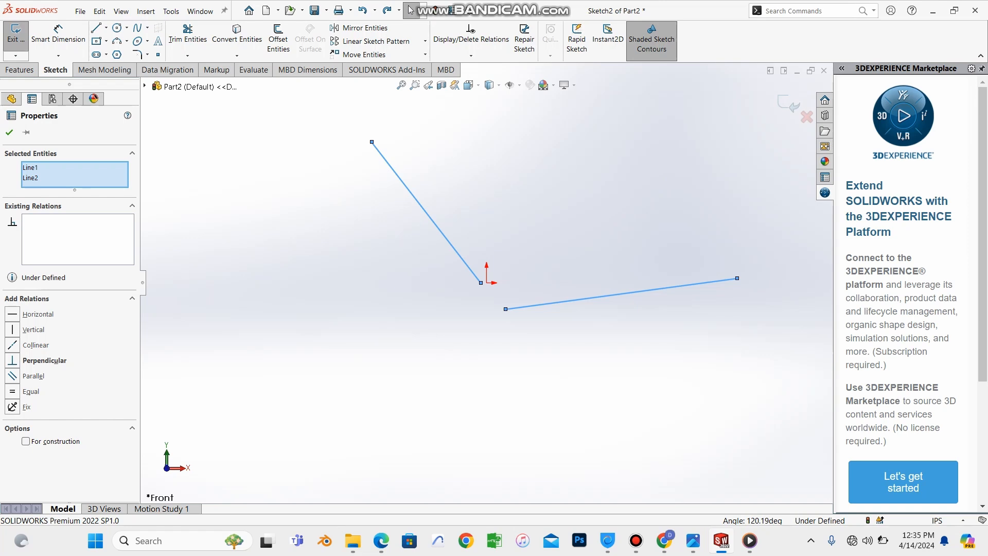
pyautogui.hotkey('ctrl', 'z')
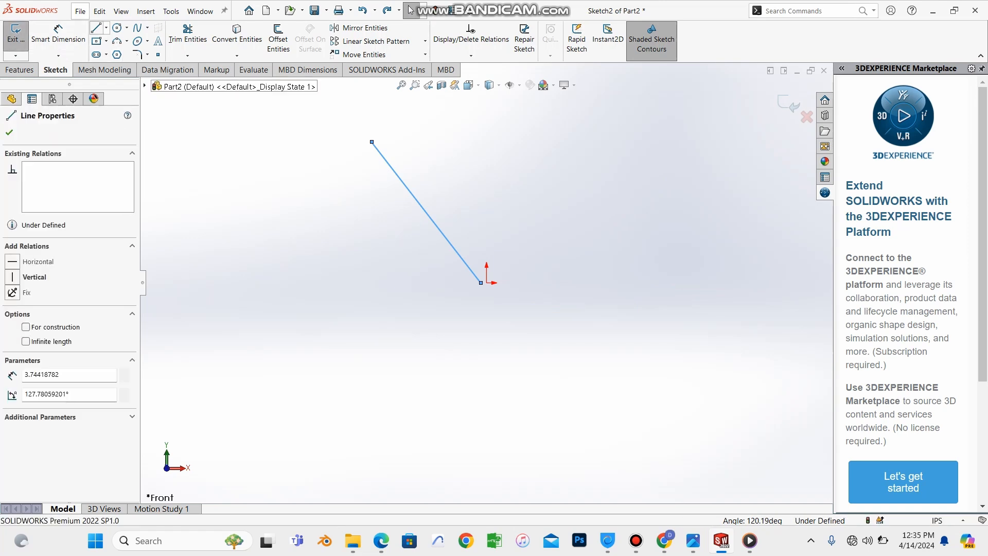
# - Sketch a line about 5.64 in long from the first line's lower endpoint, sloping down to the right
pyautogui.click(106, 27)
pyautogui.click(116, 37)
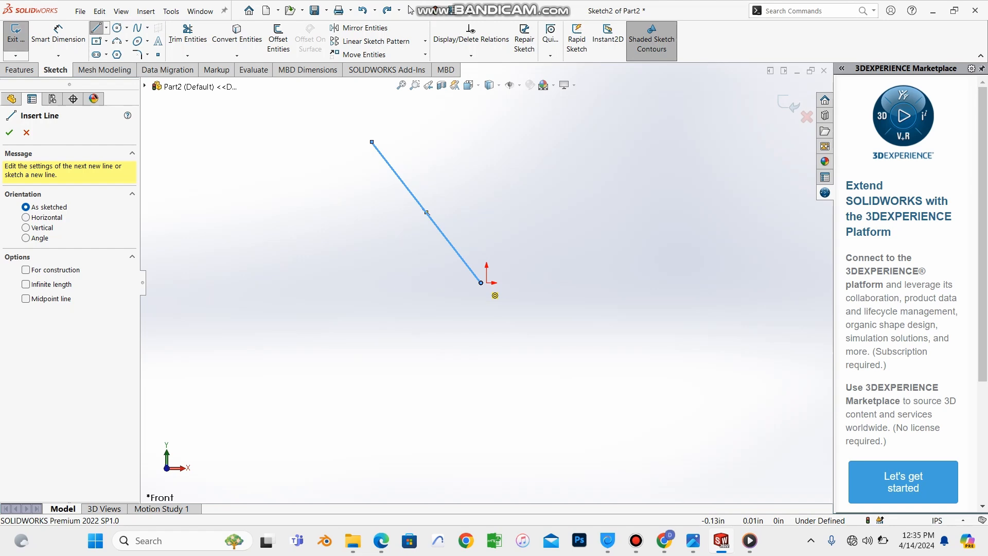
pyautogui.click(481, 283)
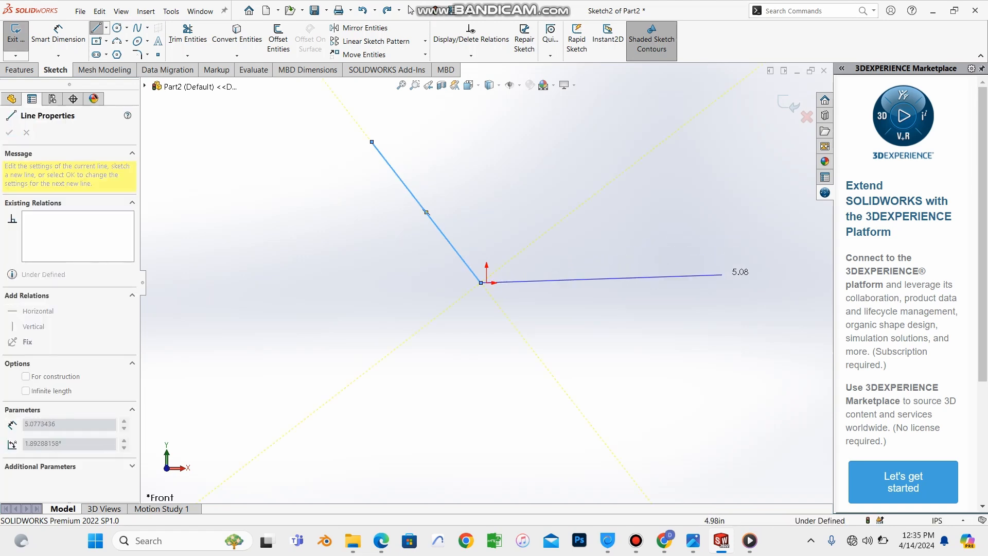
pyautogui.doubleClick(742, 339)
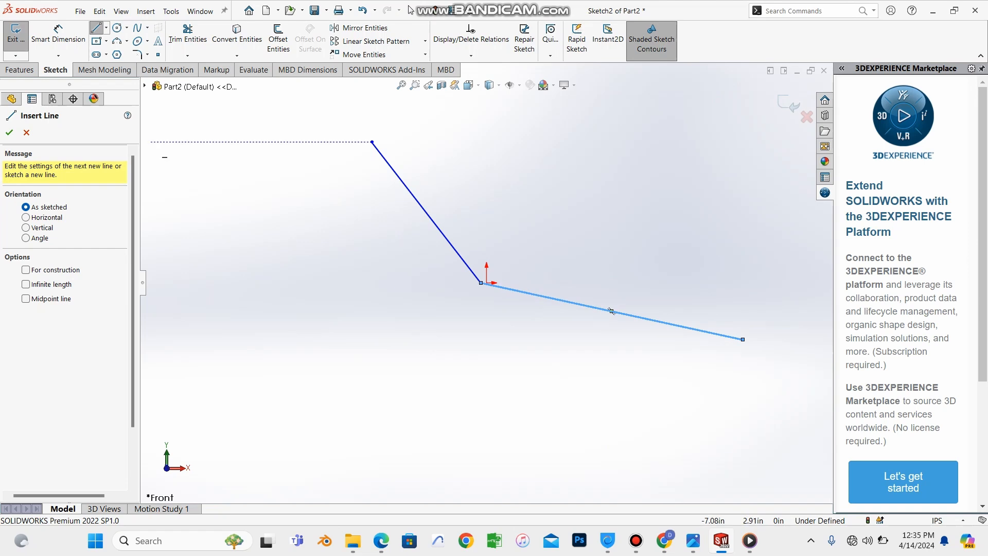
pyautogui.press('Escape')
pyautogui.click(410, 11)
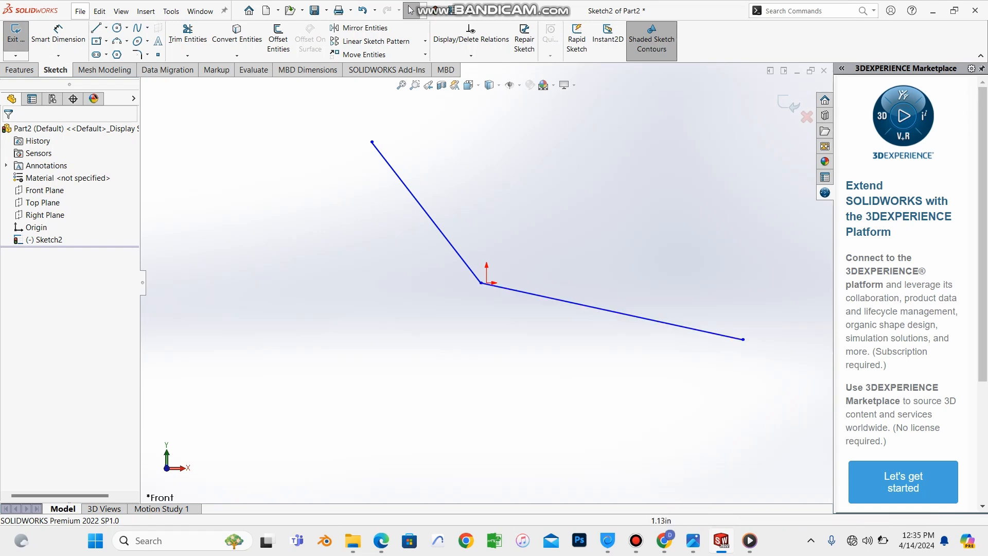
# - Add a perpendicular relation between the two connected lines
pyautogui.click(612, 311)
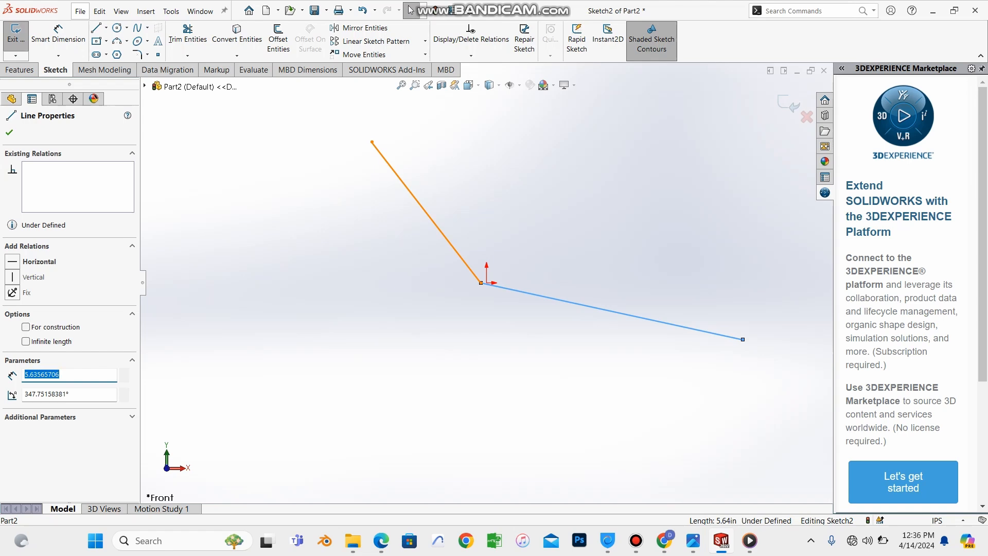
pyautogui.keyDown('ctrl'); pyautogui.click(427, 212); pyautogui.keyUp('ctrl')
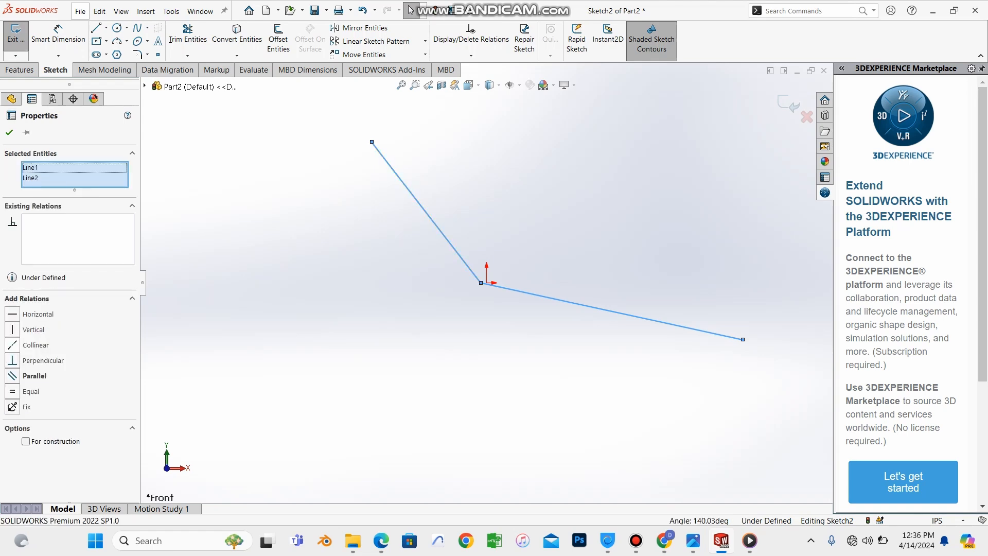
pyautogui.click(13, 360)
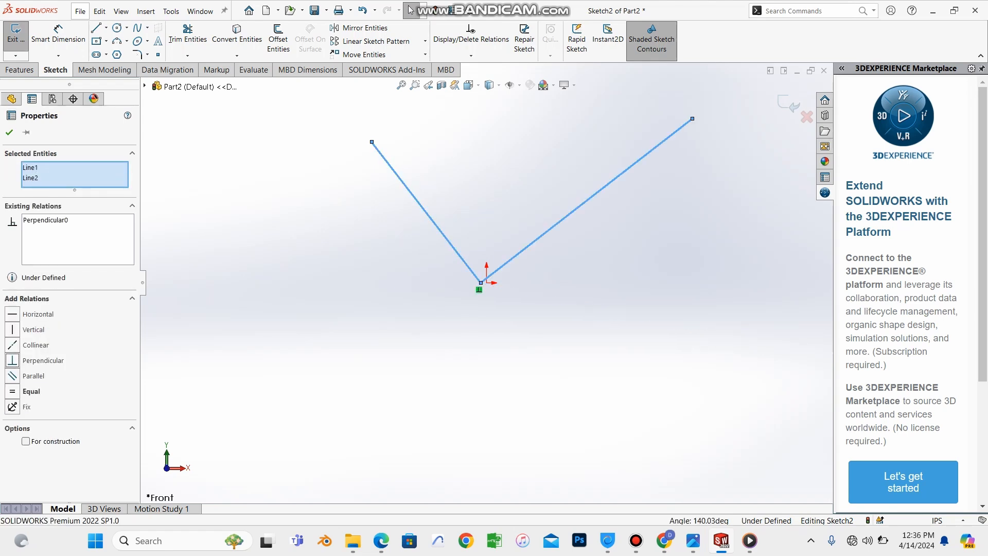
pyautogui.scroll(2, 433, 292)
pyautogui.scroll(-3, 433, 292)
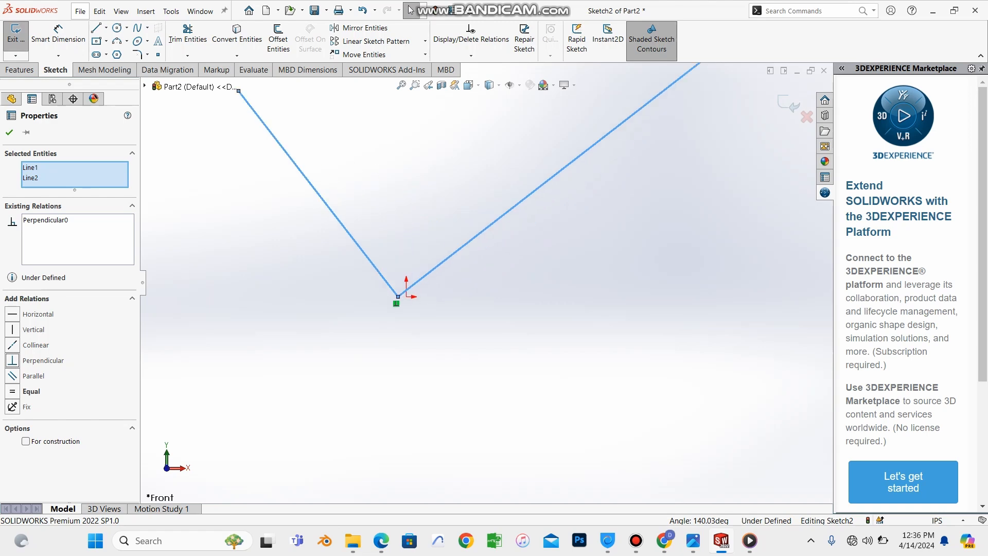
pyautogui.scroll(4, 433, 292)
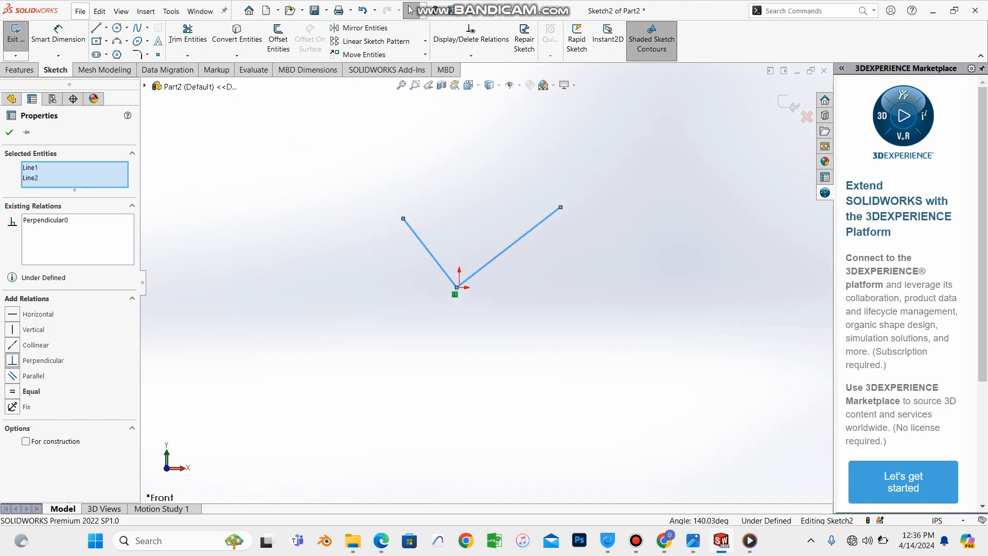
pyautogui.click(9, 132)
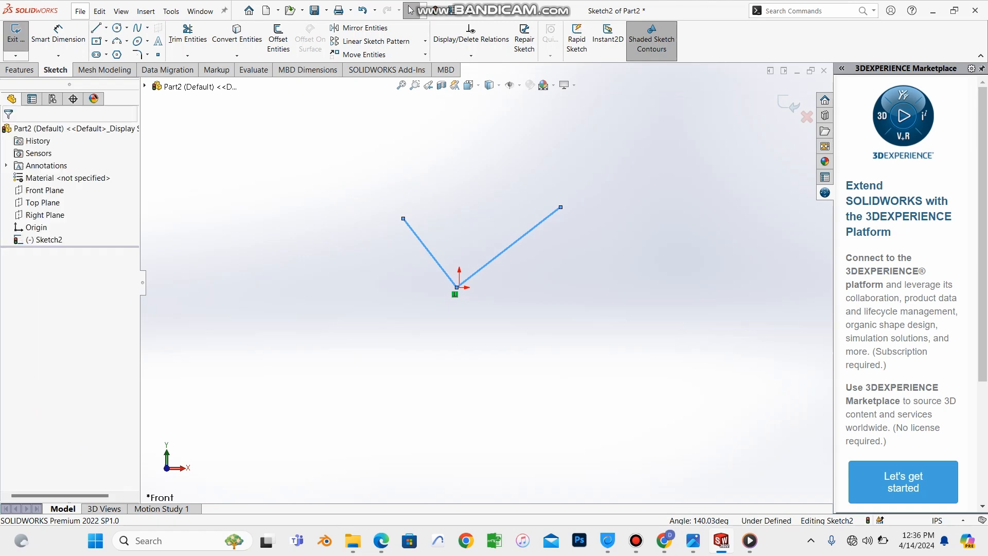
# - Try a vertical relation on the left line of the perpendicular pair and undo it
pyautogui.scroll(2, 478, 242)
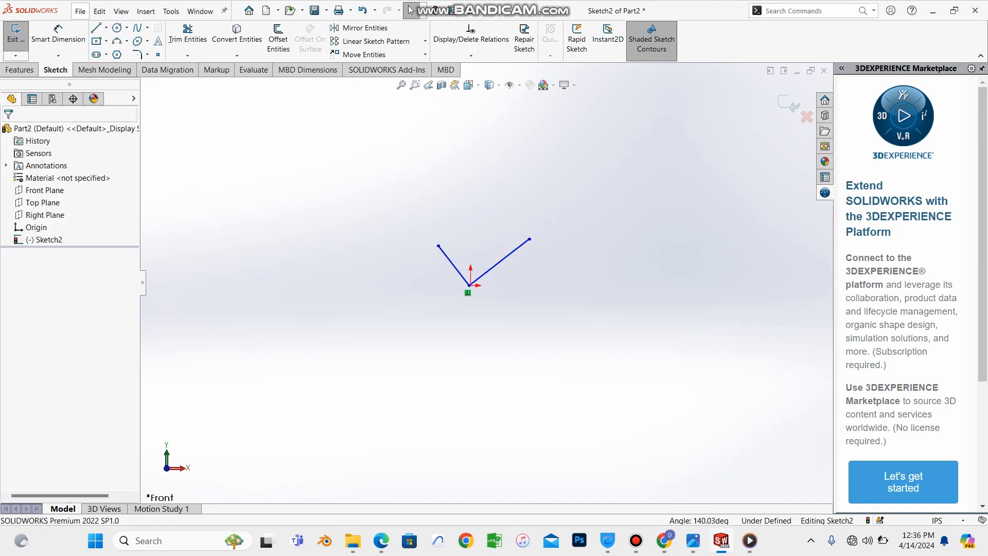
pyautogui.scroll(-5, 479, 241)
pyautogui.scroll(-5, 433, 243)
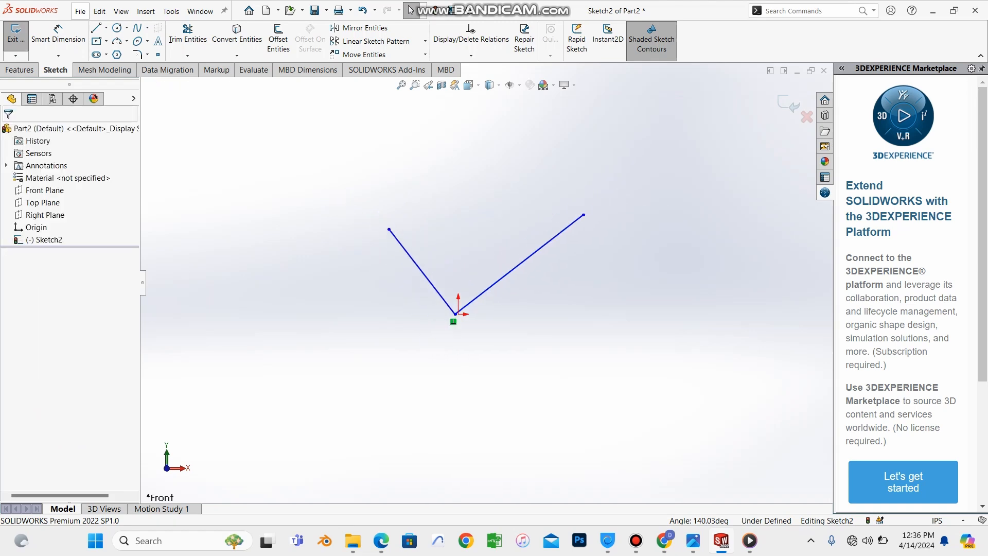
pyautogui.scroll(3, 497, 289)
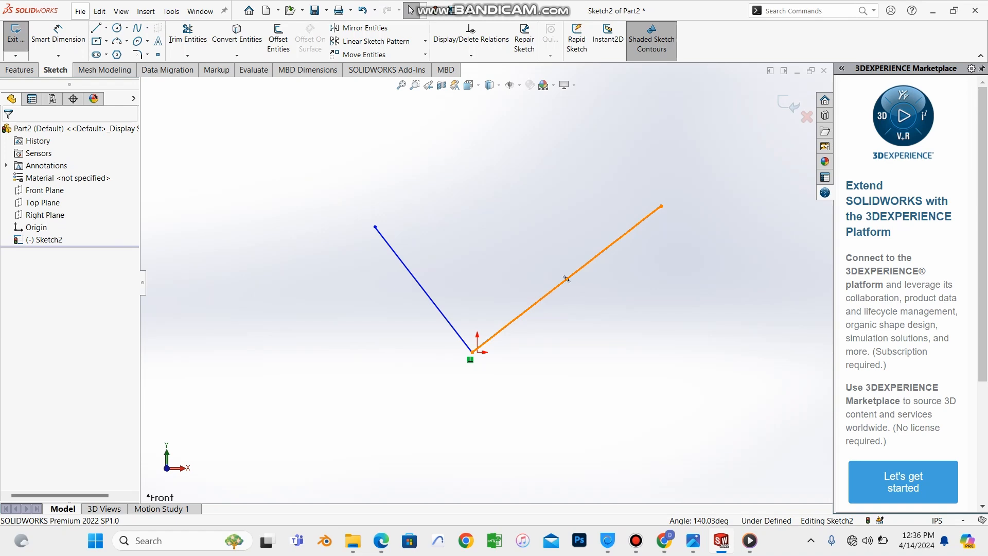
pyautogui.click(426, 294)
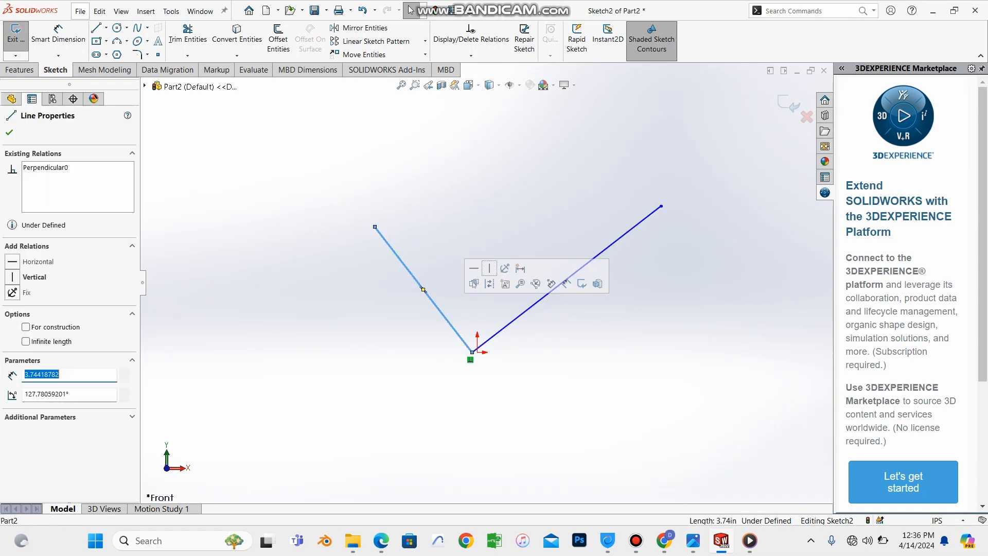
pyautogui.click(12, 277)
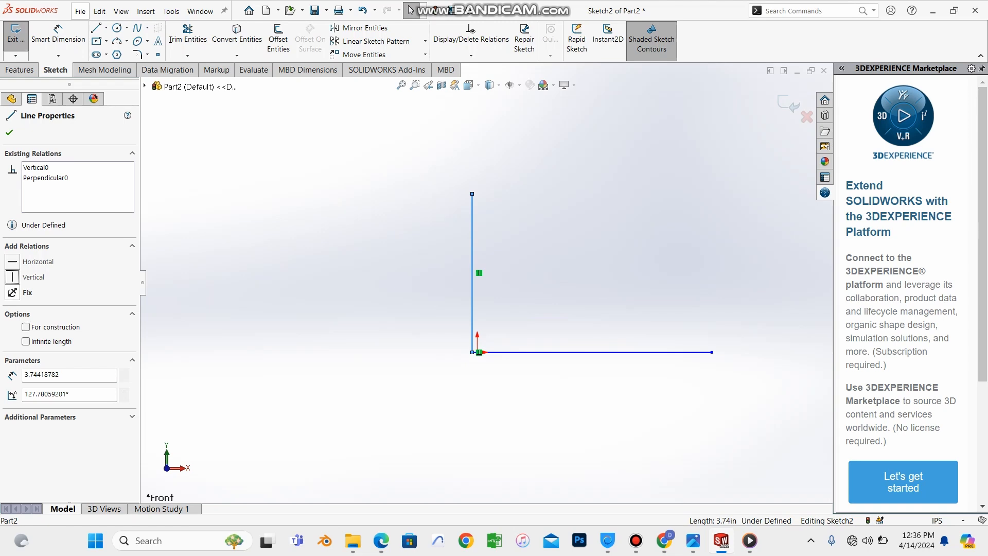
pyautogui.click(9, 132)
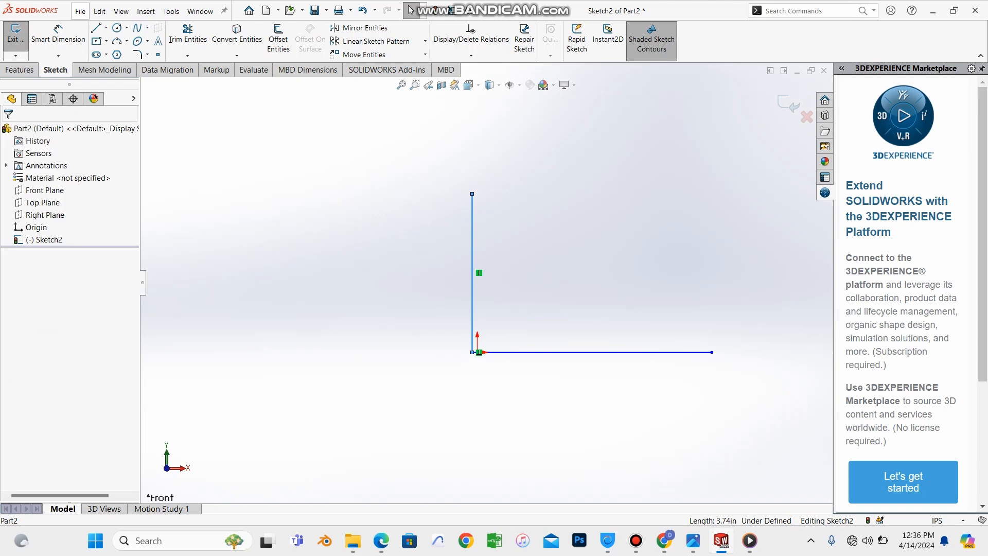
pyautogui.hotkey('ctrl', 'z')
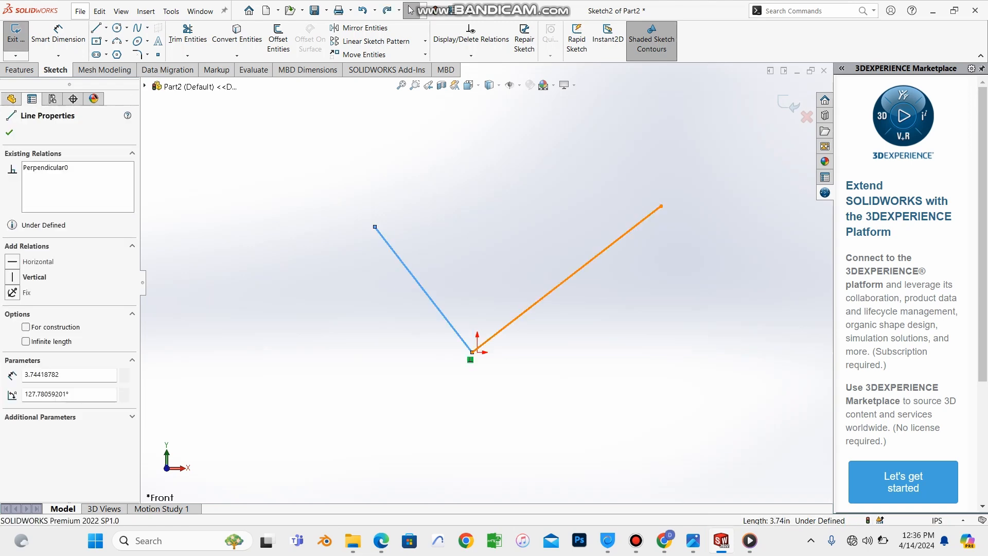
# - Add a horizontal relation to the right line of the perpendicular pair
pyautogui.click(580, 269)
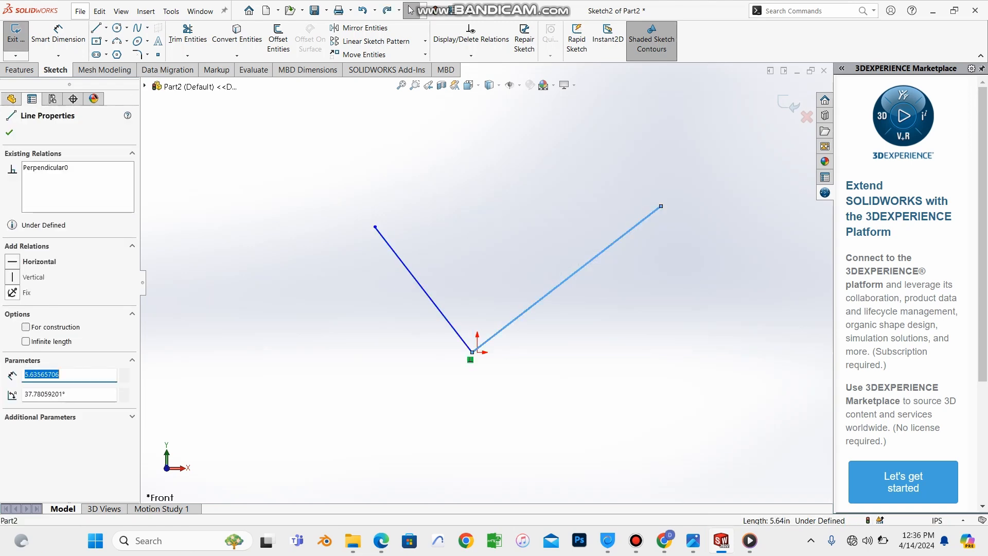
pyautogui.click(12, 261)
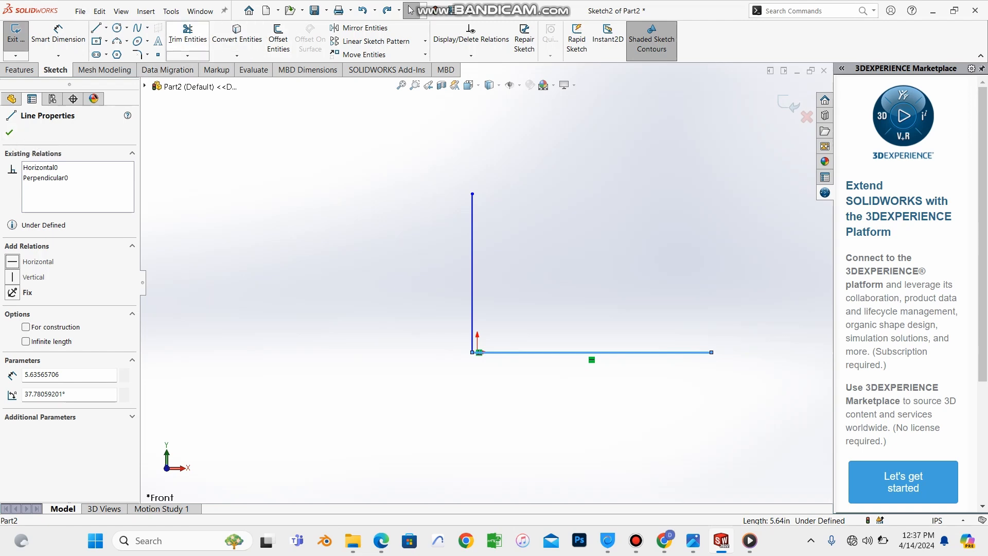
pyautogui.click(276, 105)
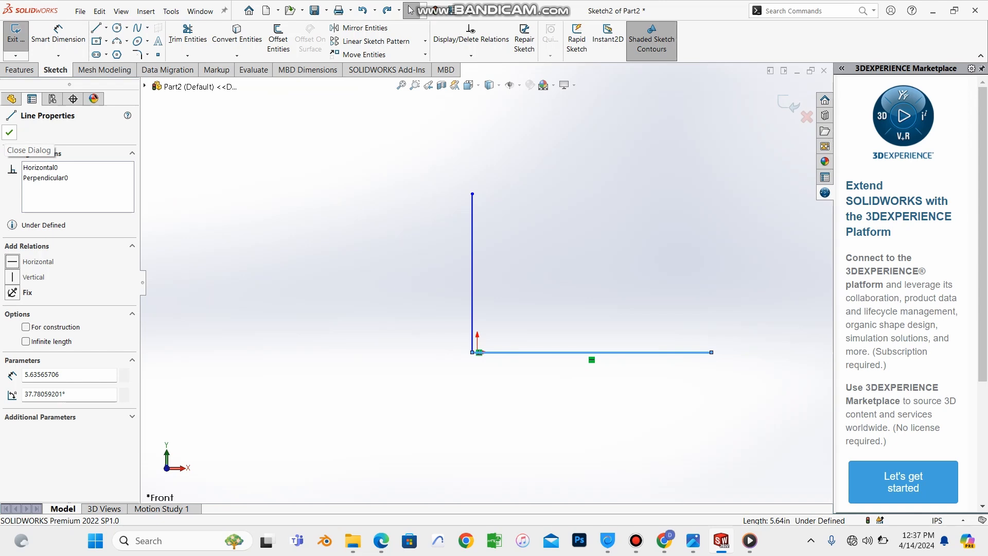
pyautogui.click(9, 132)
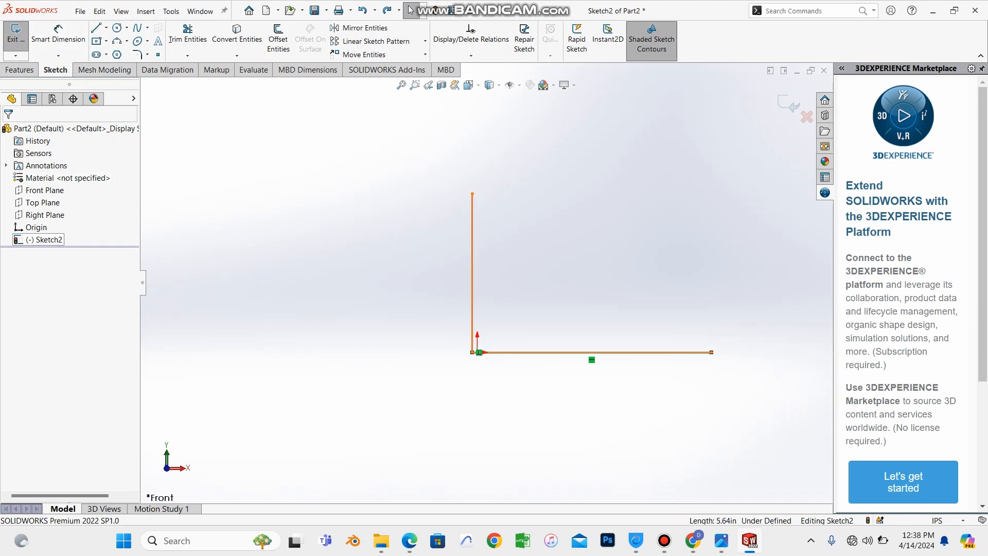
pyautogui.rightClick(51, 239)
pyautogui.press('Escape')
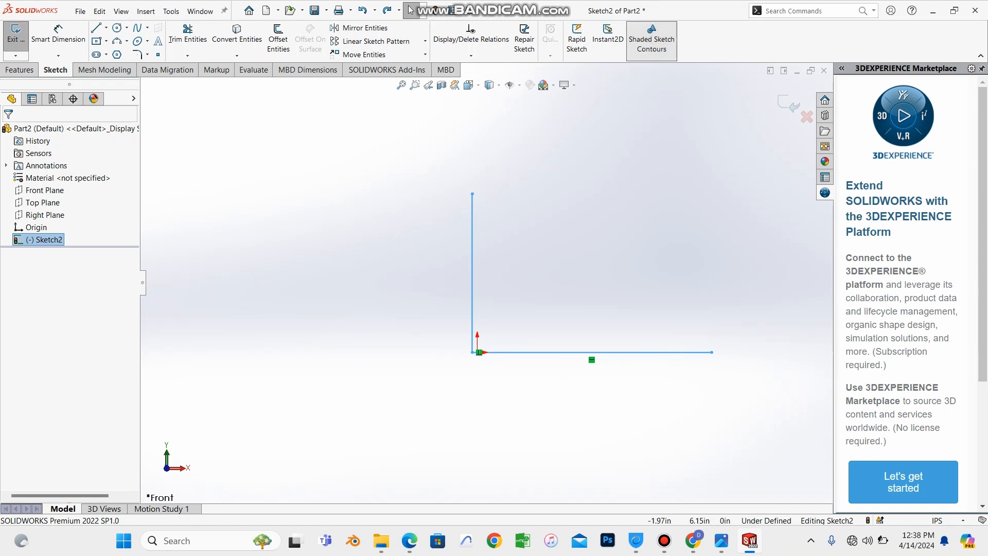
# - Exit the sketch of the two perpendicular lines and delete it from the part
pyautogui.click(789, 104)
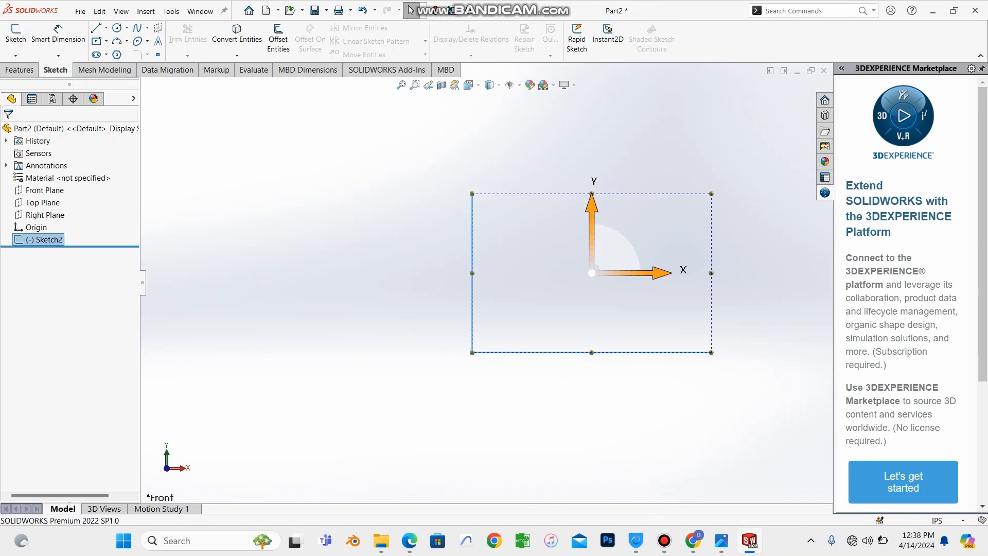
pyautogui.rightClick(49, 240)
pyautogui.click(85, 288)
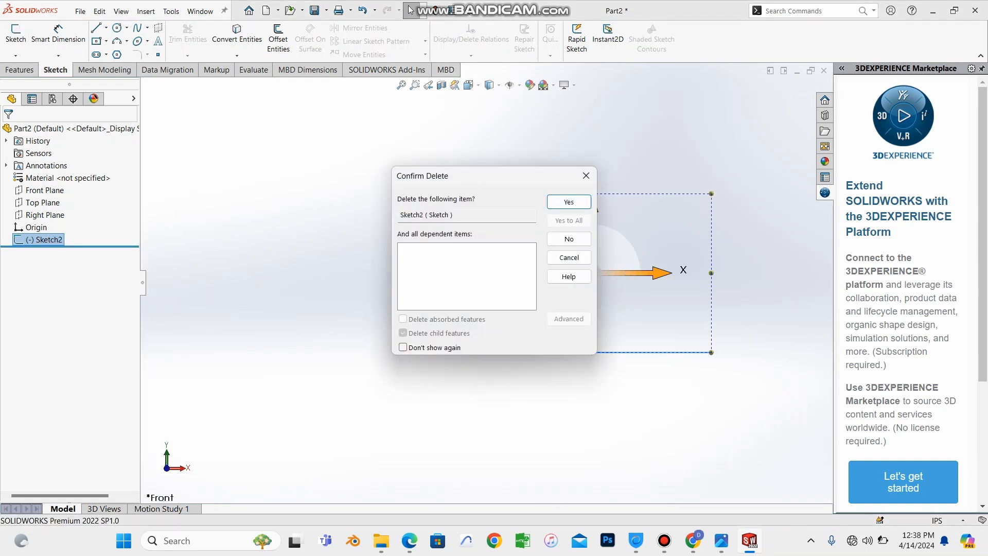
pyautogui.press('Return')
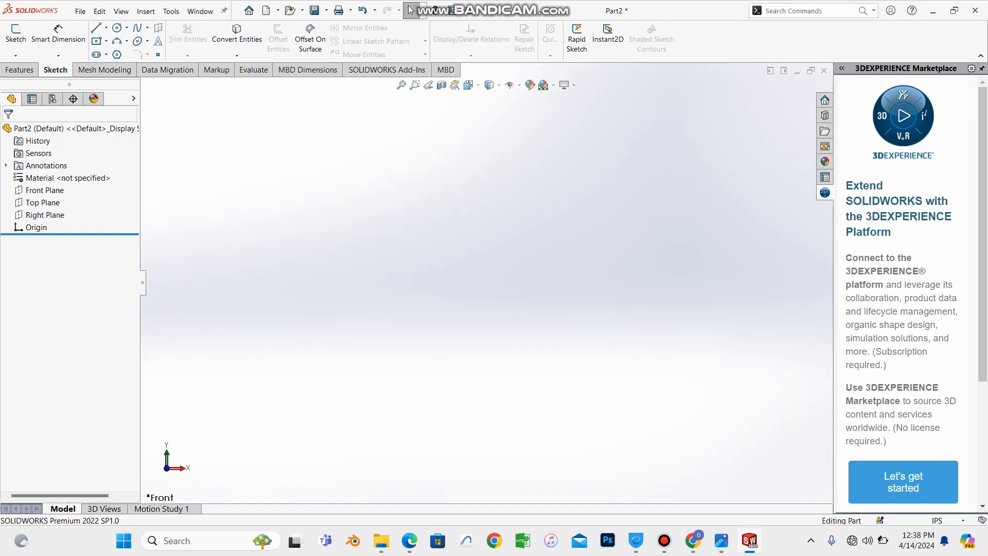
# - Switch to Edge and examine Problem #2 and the pulley drawing in Figure 5.0 of the Engineering graphics PDF
pyautogui.click(409, 540)
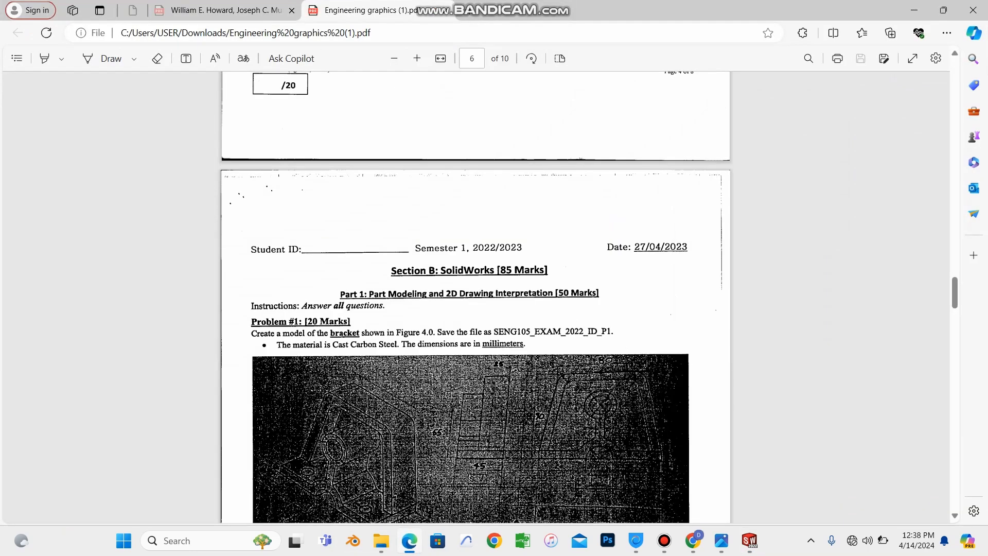
pyautogui.scroll(-15, 476, 297)
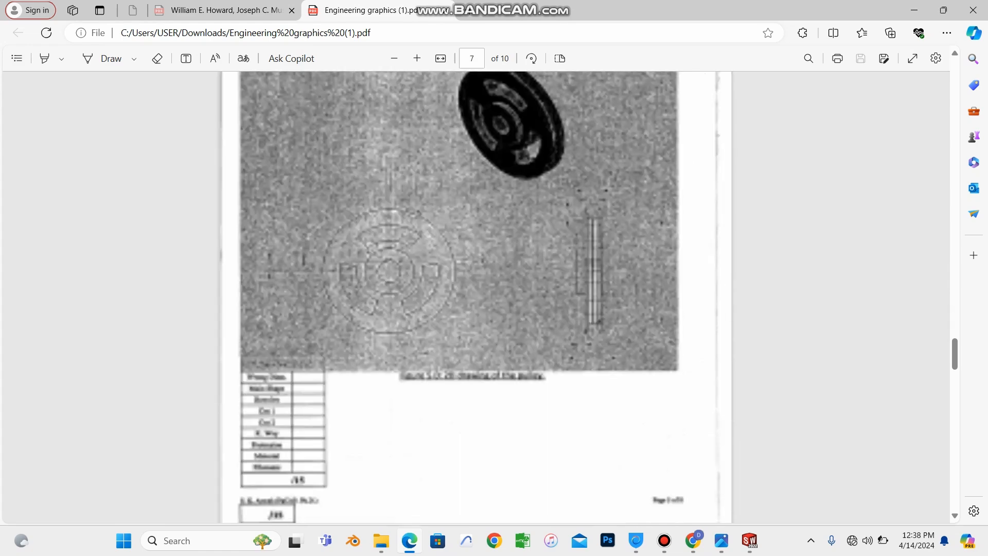
pyautogui.scroll(-9, 476, 297)
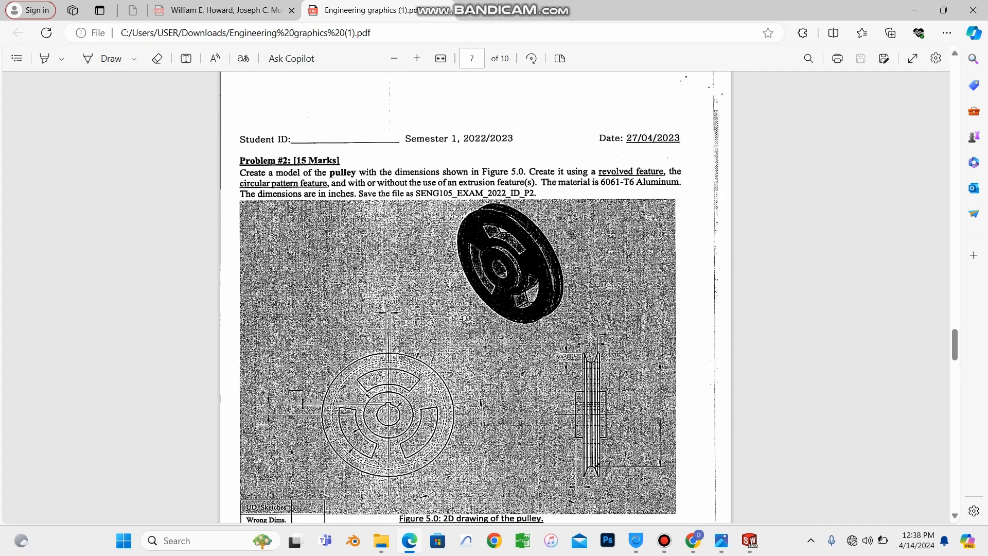
pyautogui.scroll(-3, 476, 297)
pyautogui.scroll(3, 476, 297)
pyautogui.scroll(-3, 475, 297)
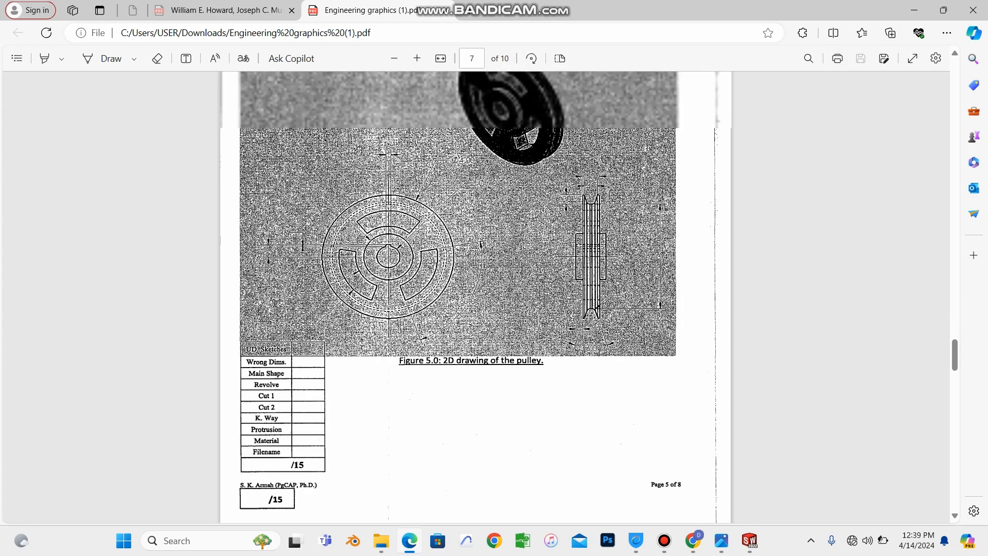
pyautogui.scroll(2, 476, 297)
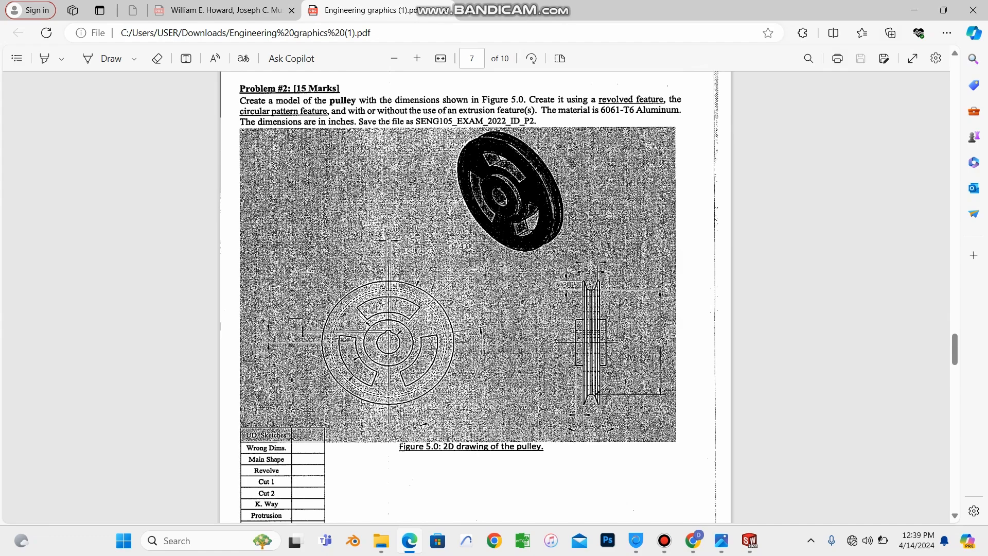
pyautogui.scroll(-3, 476, 297)
pyautogui.scroll(10, 476, 297)
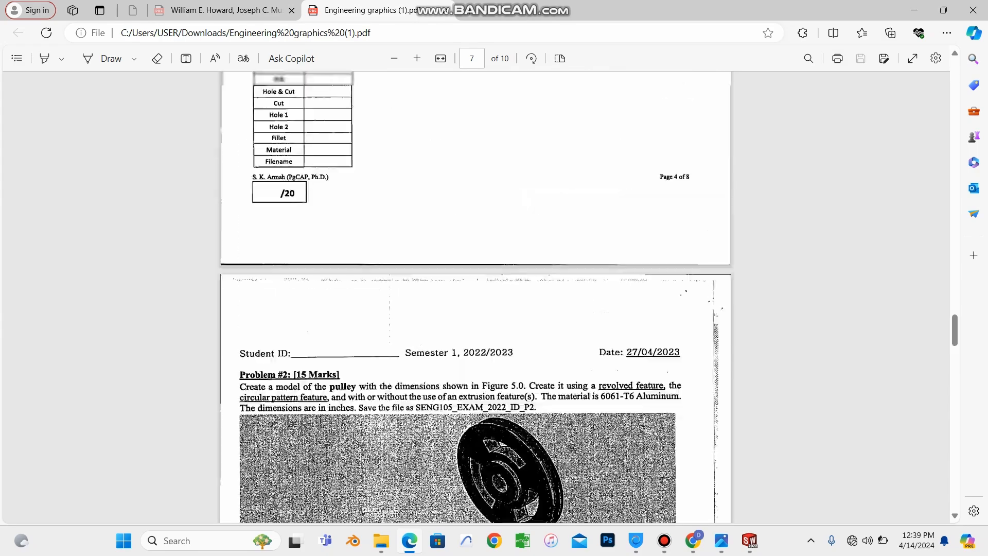
pyautogui.scroll(4, 475, 297)
pyautogui.scroll(-13, 475, 297)
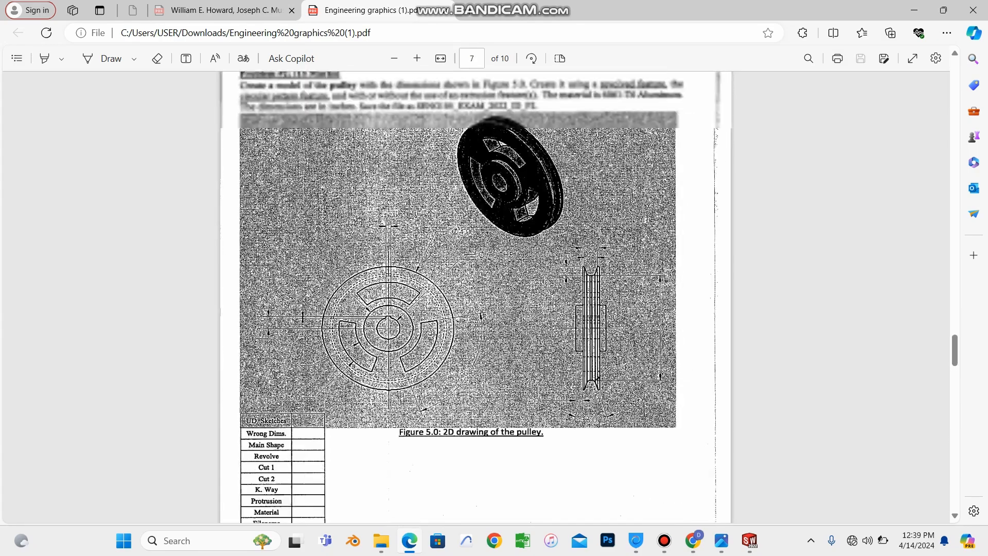
pyautogui.scroll(2, 475, 297)
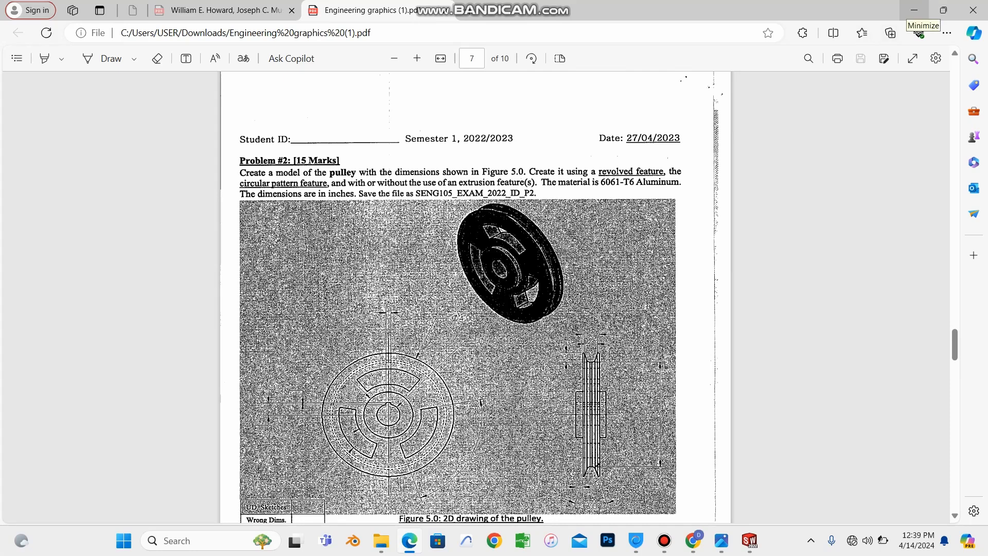
pyautogui.click(915, 11)
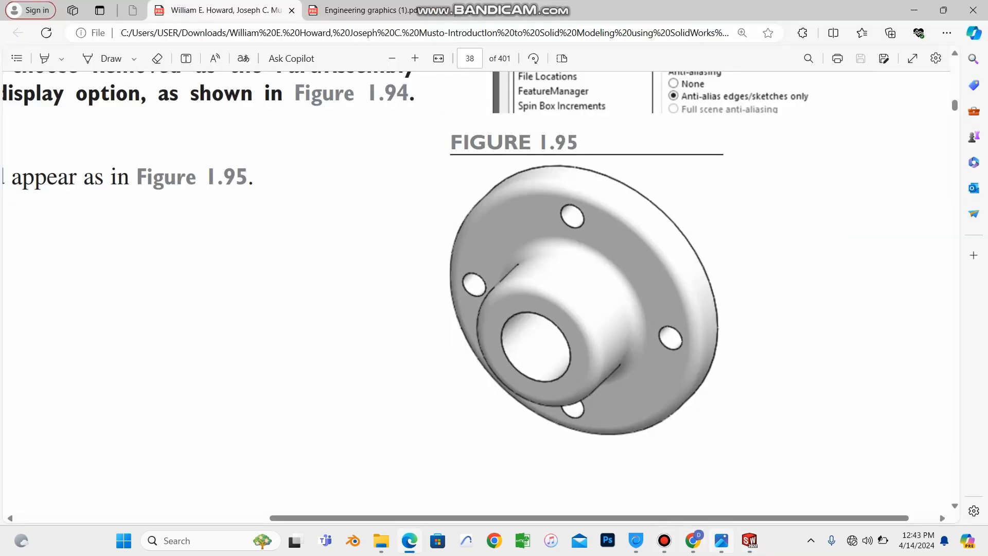
# - Switch to the Part2 window in SOLIDWORKS and exit the open centerline sketch, discarding its changes
pyautogui.click(749, 540)
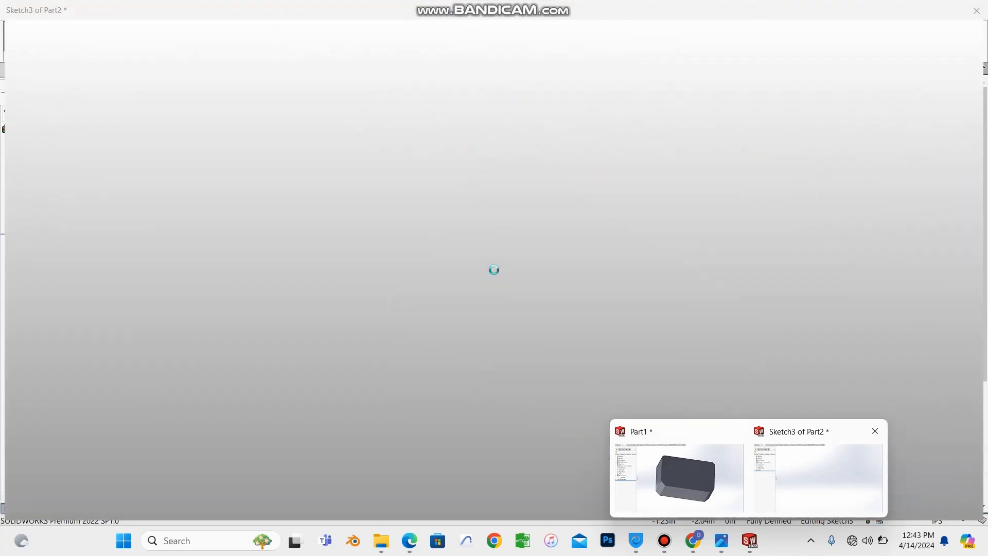
pyautogui.click(818, 476)
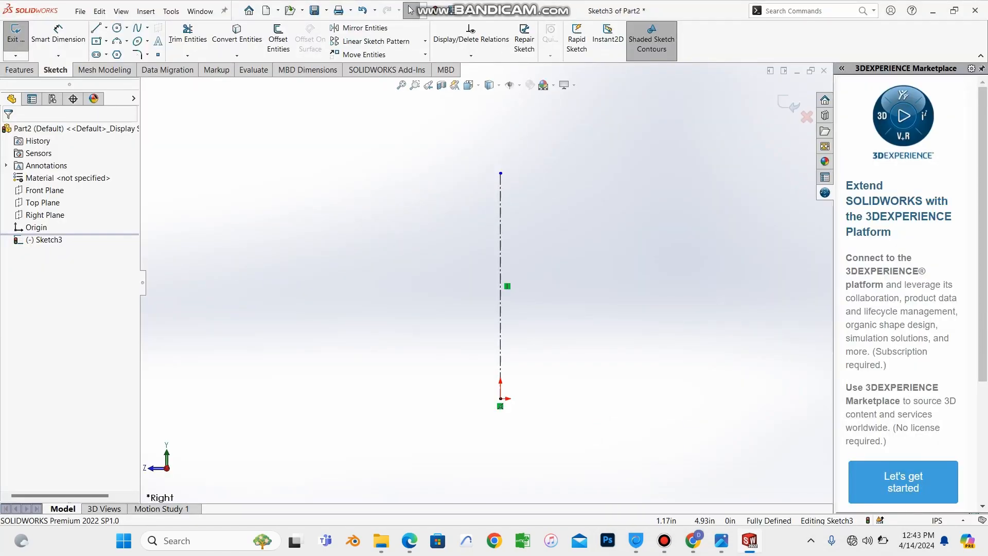
pyautogui.click(46, 239)
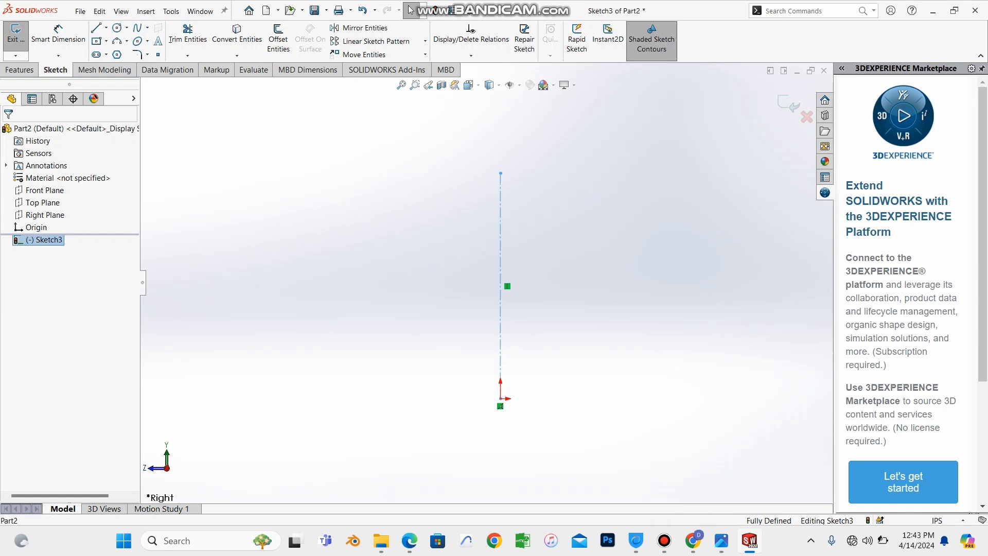
pyautogui.rightClick(45, 240)
pyautogui.press('Escape')
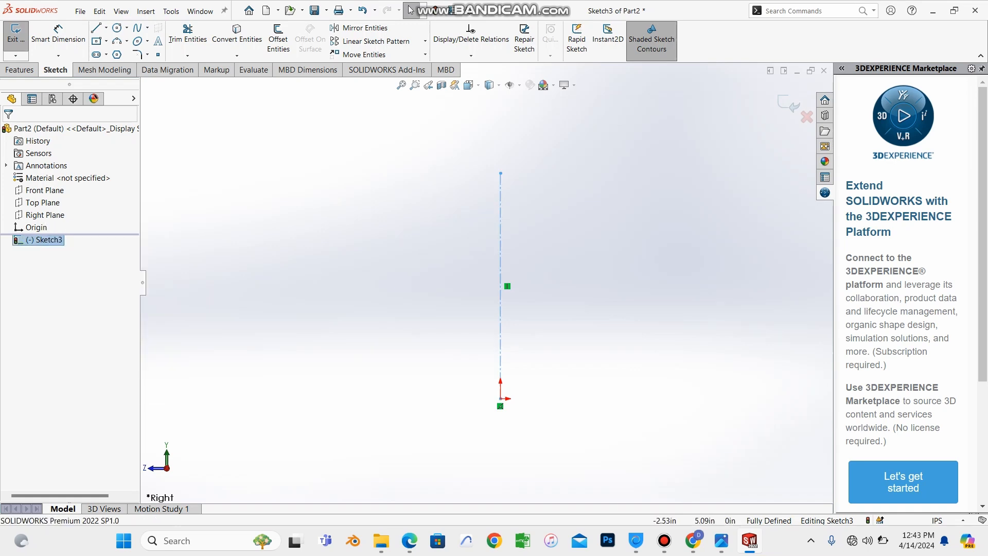
pyautogui.click(807, 117)
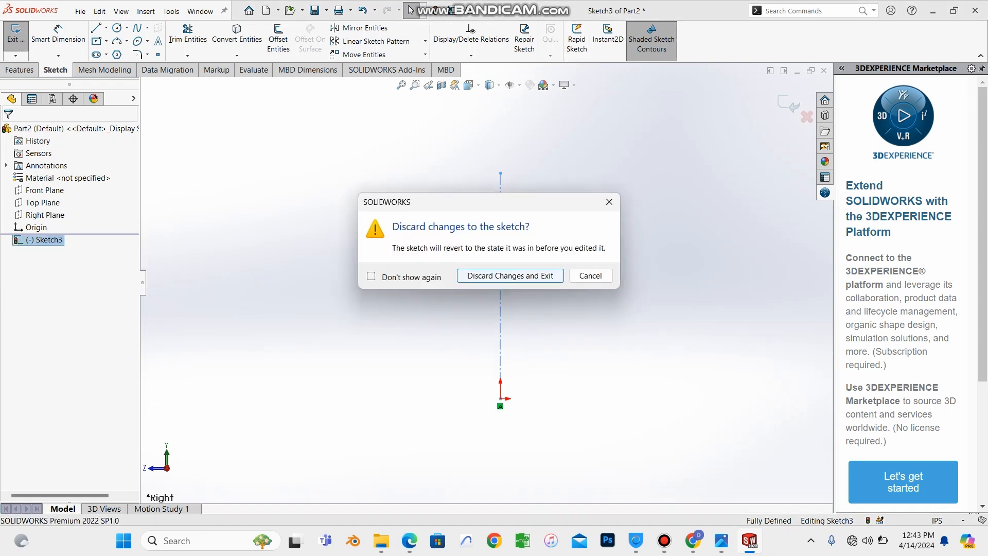
pyautogui.click(512, 273)
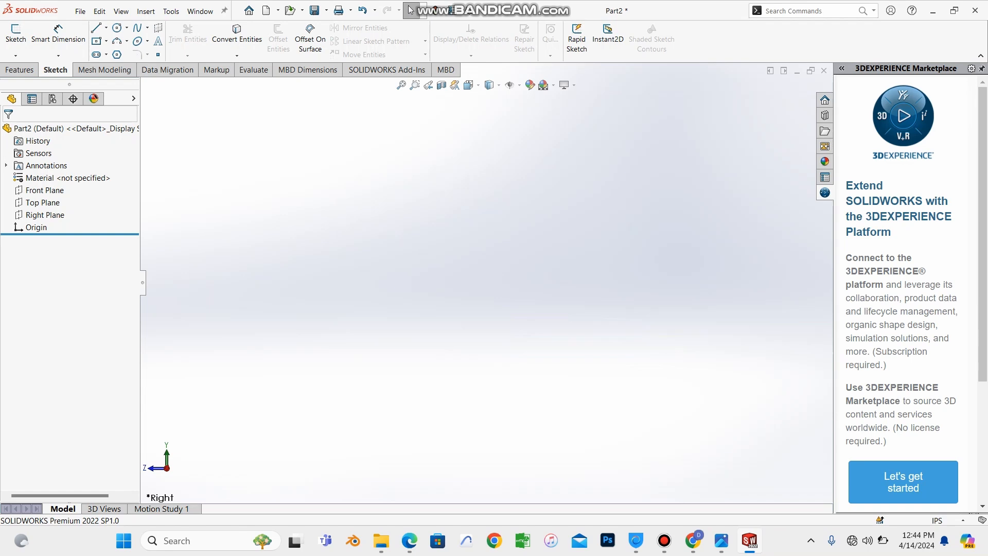
pyautogui.moveTo(693, 540)
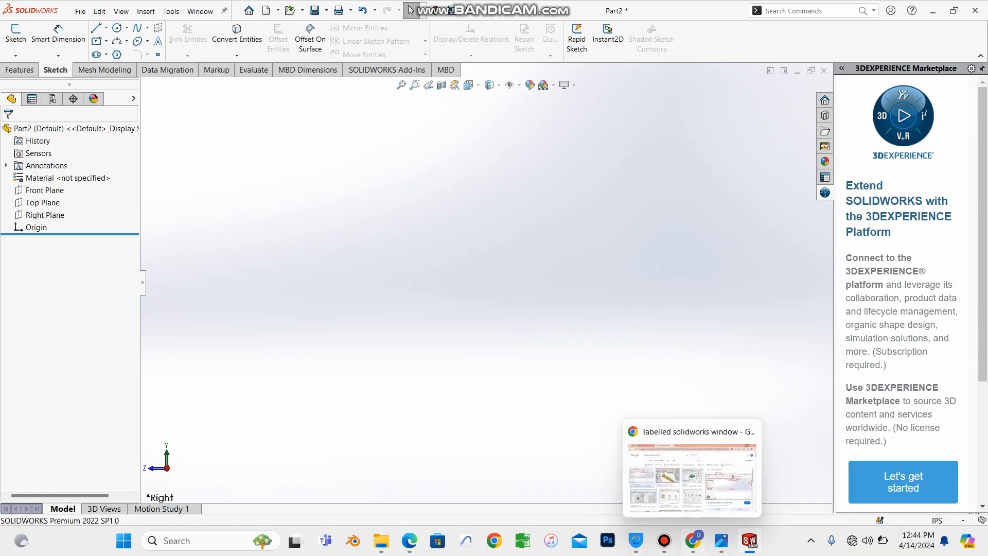
pyautogui.click(693, 540)
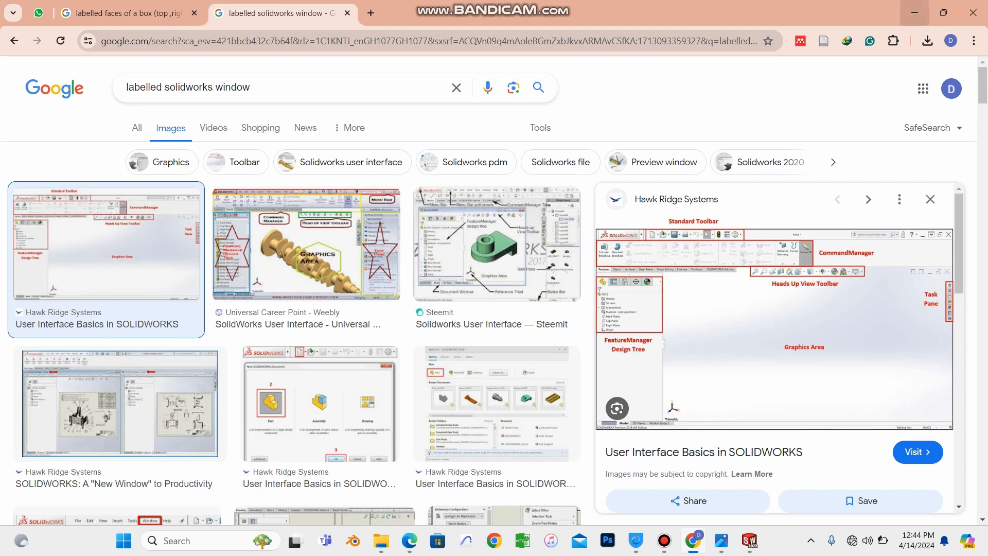
pyautogui.click(915, 13)
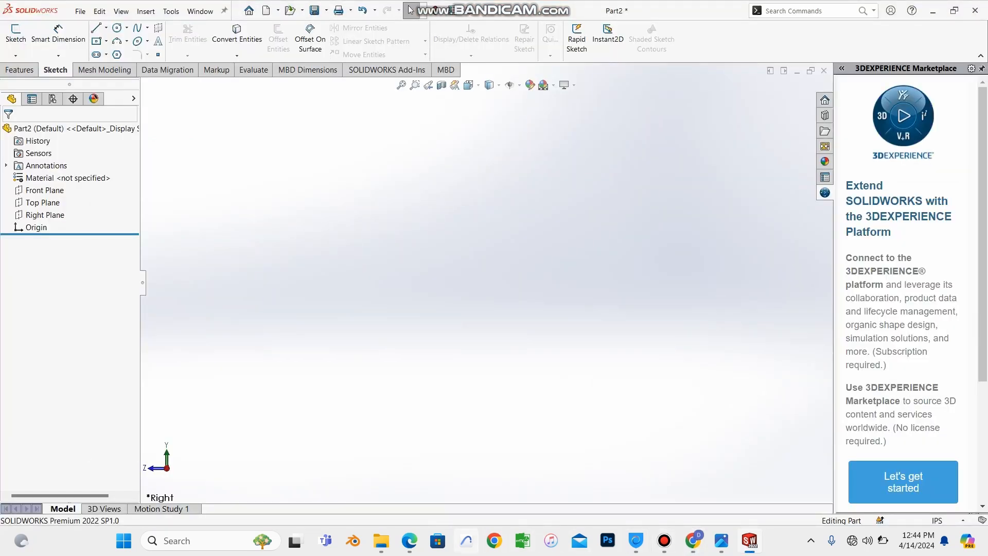
# - Switch to Edge and examine the flange with four bolt holes in Figure 1.95 of the solid modeling textbook
pyautogui.click(410, 540)
pyautogui.scroll(-3, 480, 292)
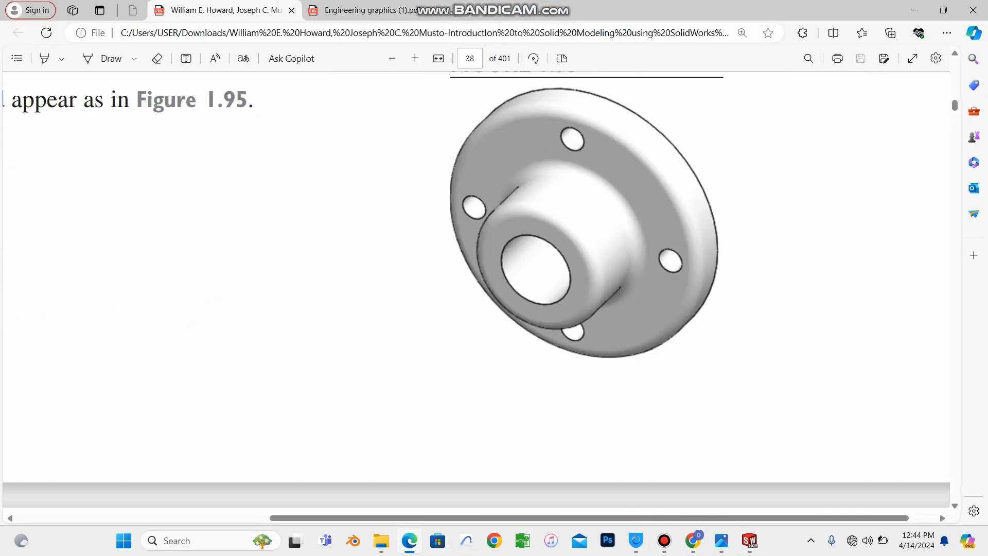
pyautogui.scroll(2, 479, 292)
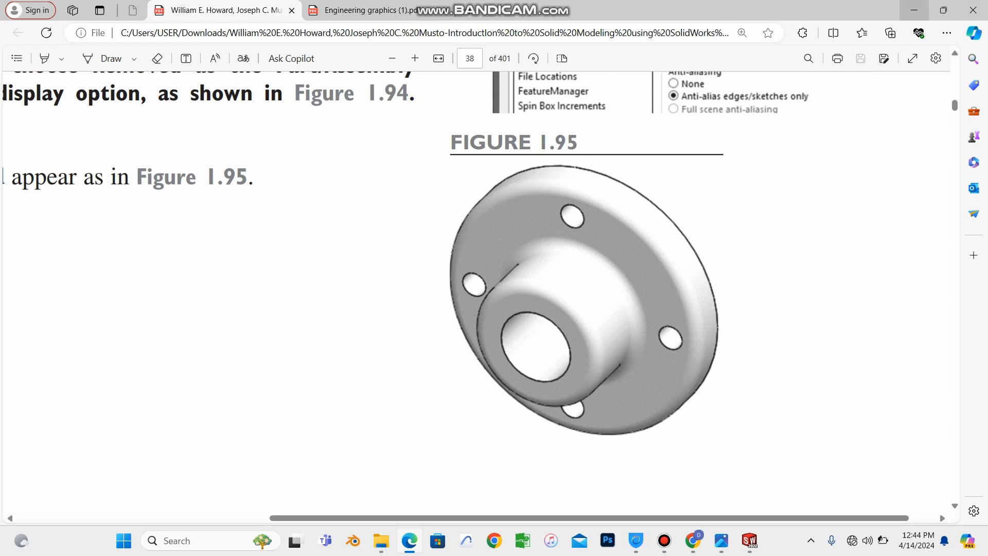
pyautogui.click(914, 10)
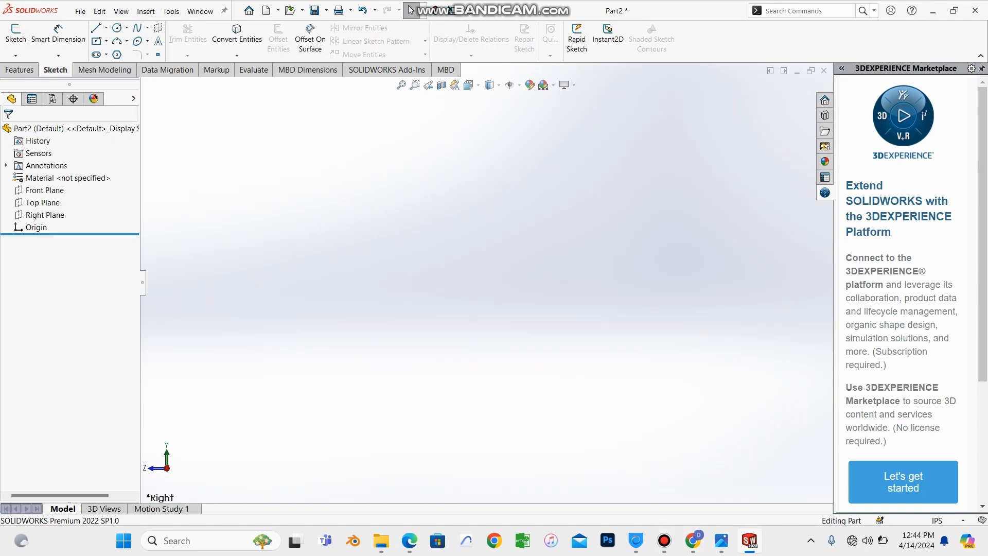
pyautogui.moveTo(692, 540)
pyautogui.moveTo(409, 541)
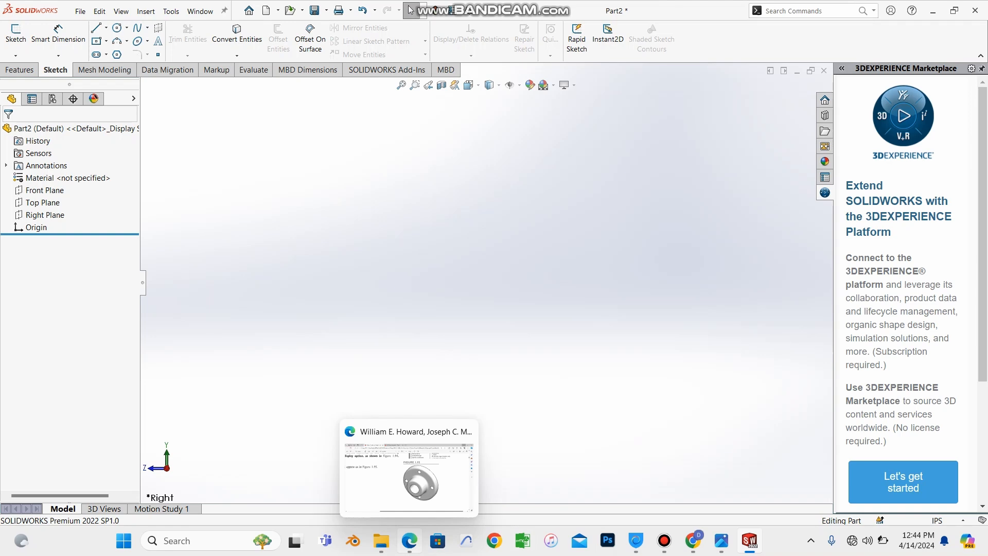
pyautogui.click(410, 540)
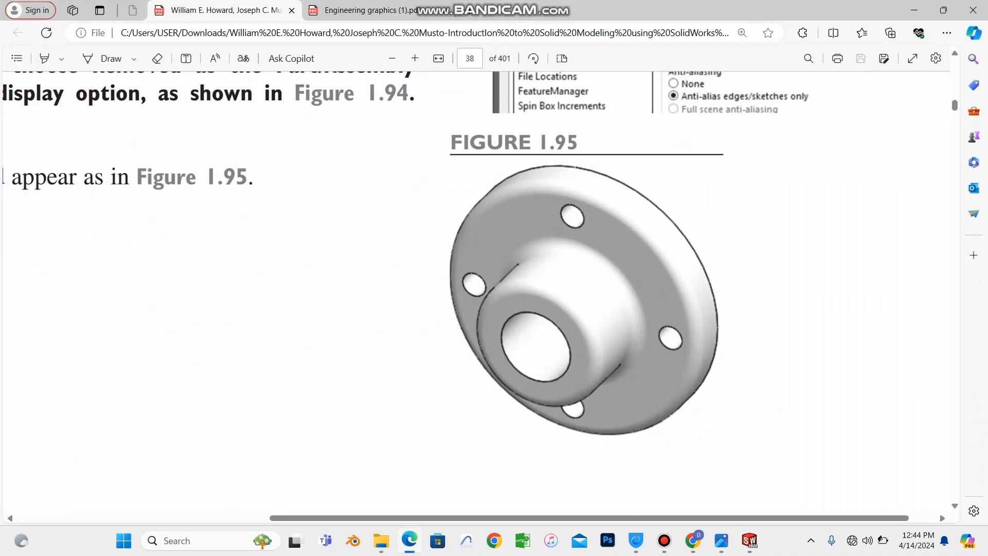
pyautogui.scroll(-2, 479, 294)
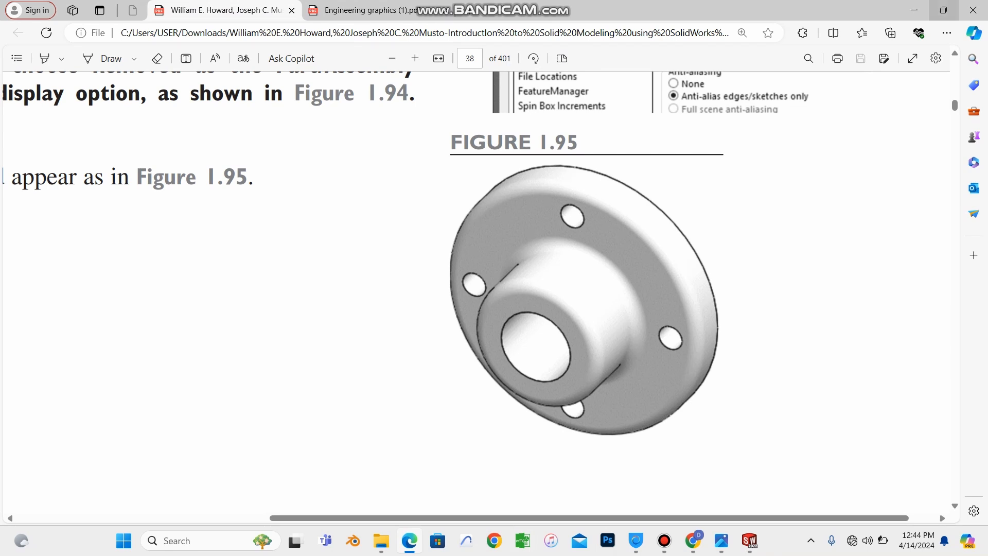
pyautogui.click(914, 10)
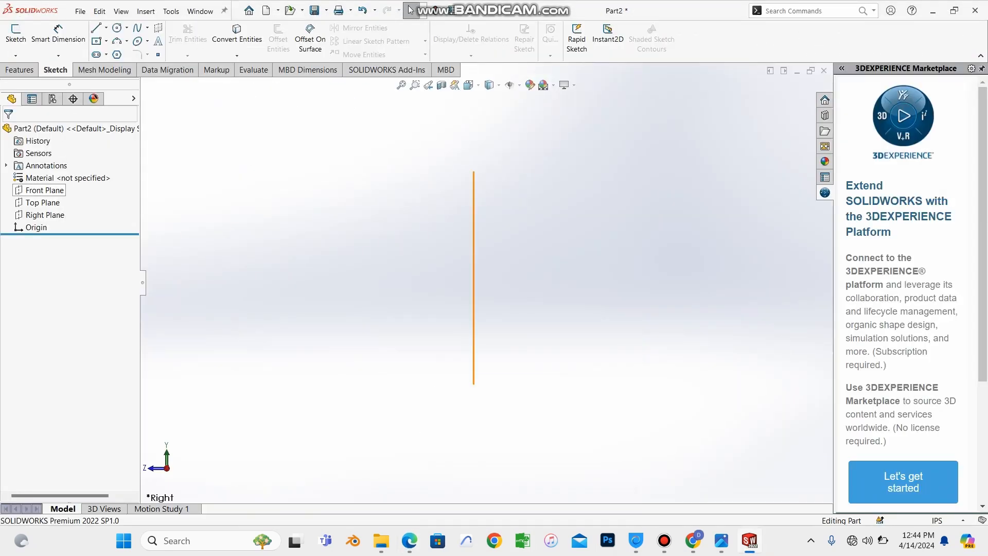
# - Start a sketch on the Front Plane and draw a circle about 4.40 in in diameter centered on the origin
pyautogui.click(44, 190)
pyautogui.click(64, 176)
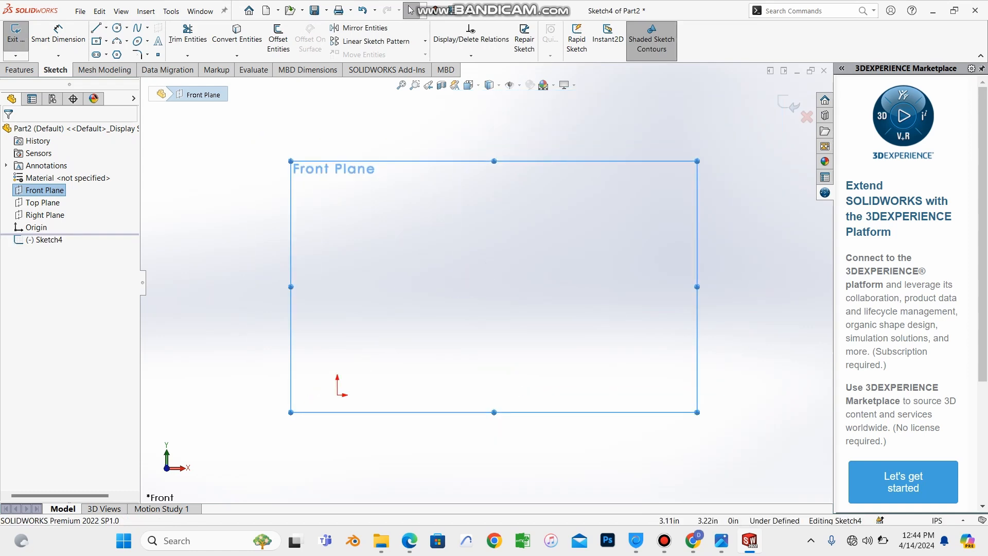
pyautogui.click(118, 27)
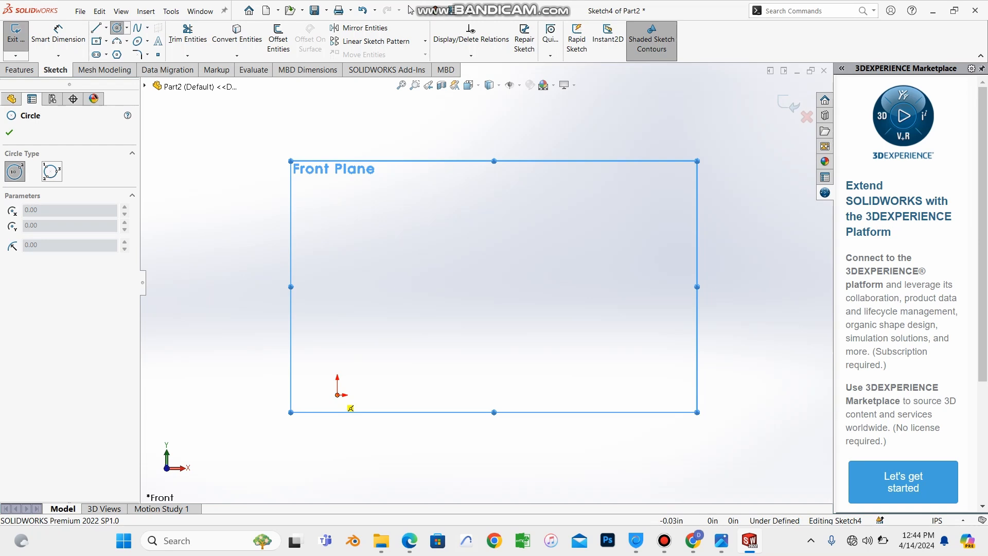
pyautogui.scroll(2, 366, 397)
pyautogui.scroll(-4, 490, 287)
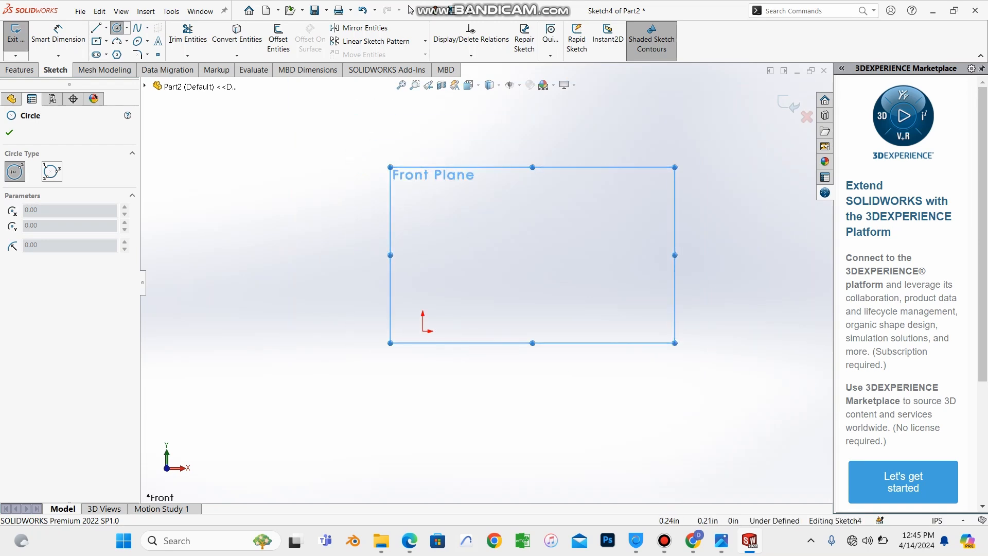
pyautogui.moveTo(422, 331)
pyautogui.mouseDown()
pyautogui.moveTo(479, 435)
pyautogui.moveTo(498, 396)
pyautogui.moveTo(490, 390)
pyautogui.mouseUp()
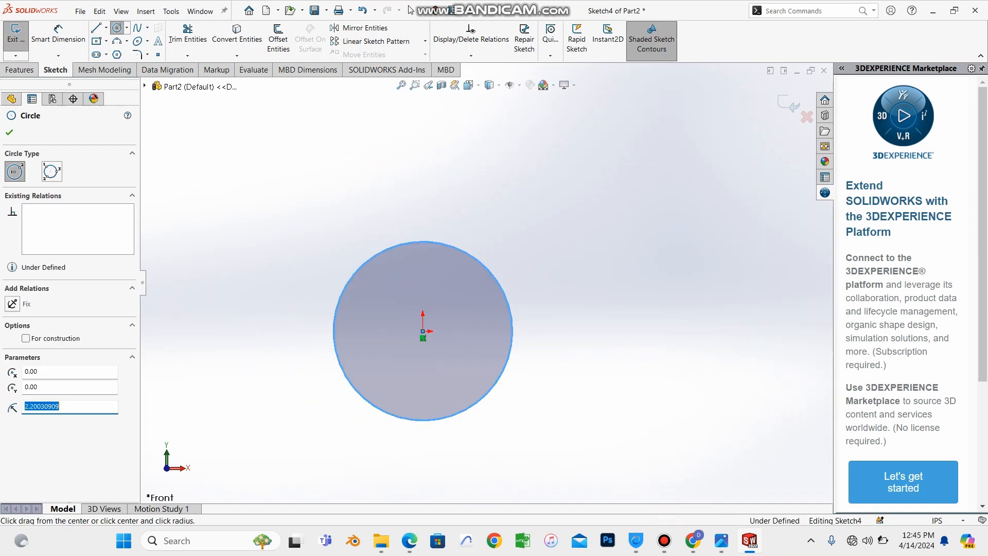
pyautogui.click(411, 11)
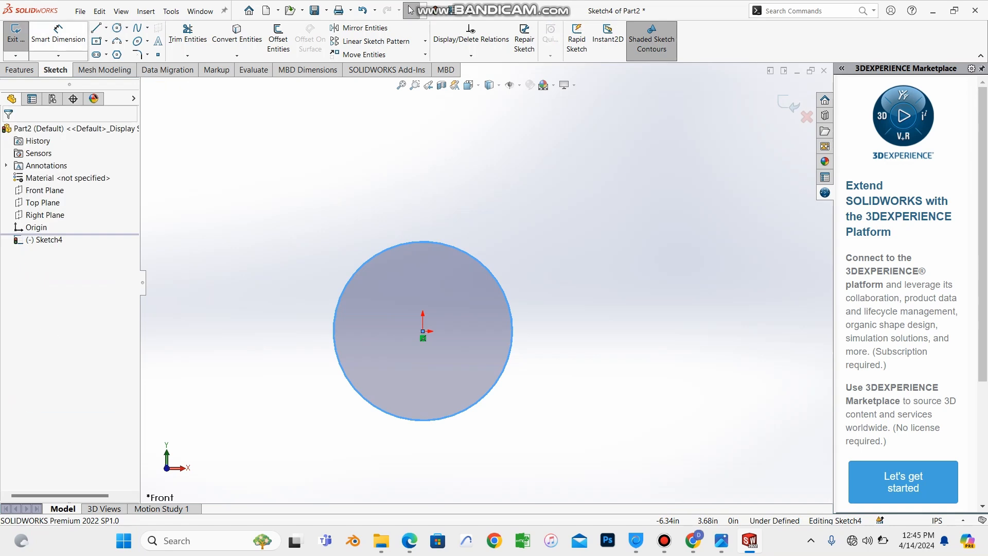
# - Dimension the circle's diameter at 5 in and exit the sketch
pyautogui.click(57, 39)
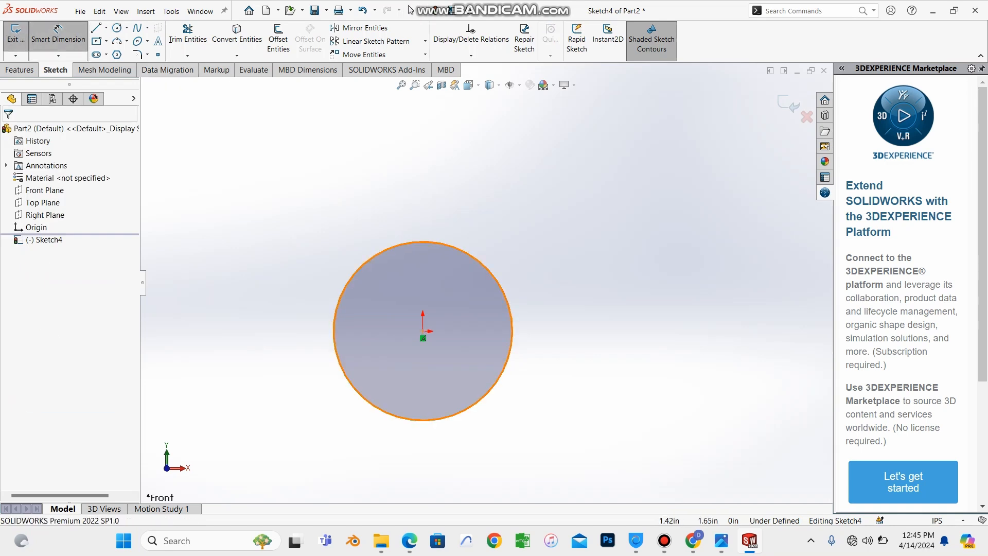
pyautogui.click(481, 262)
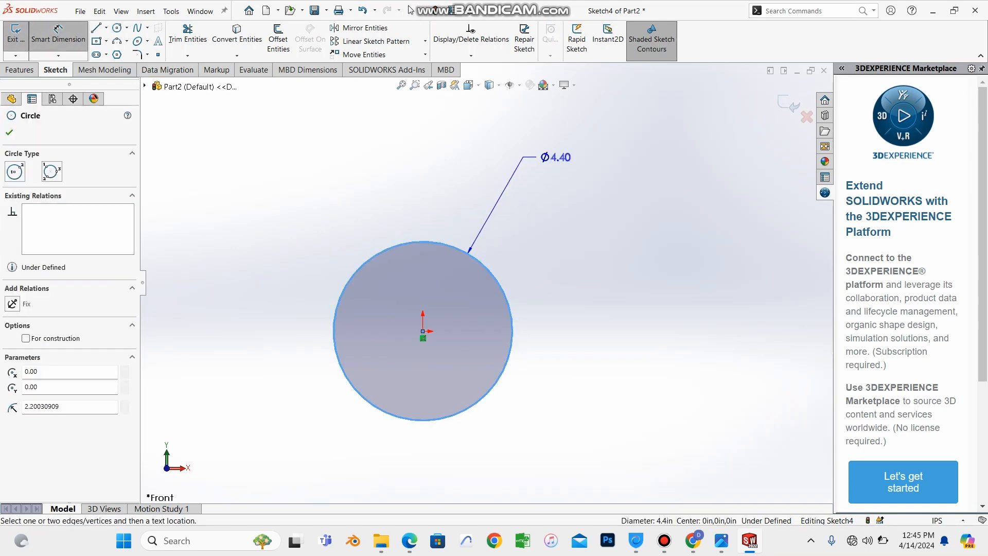
pyautogui.click(545, 173)
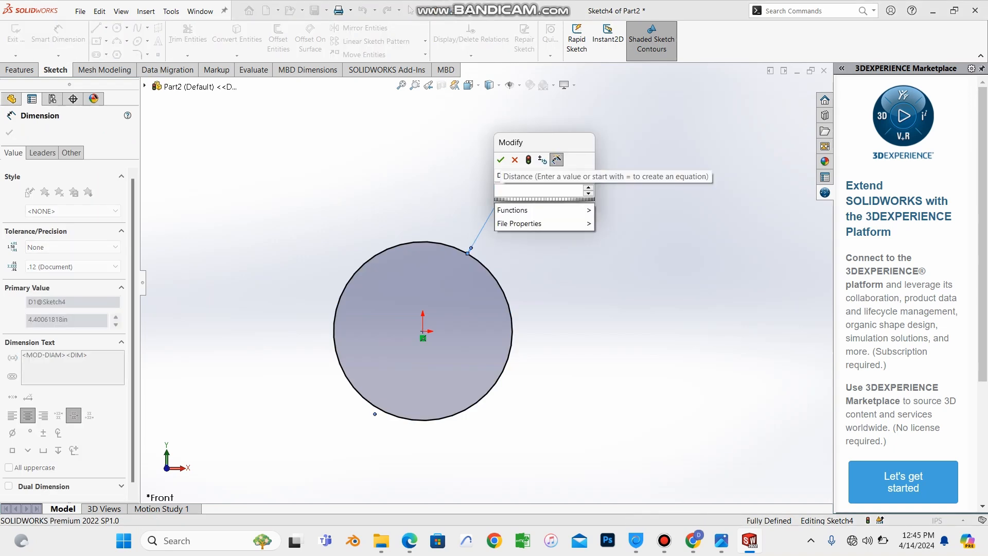
pyautogui.write('5')
pyautogui.press('Return')
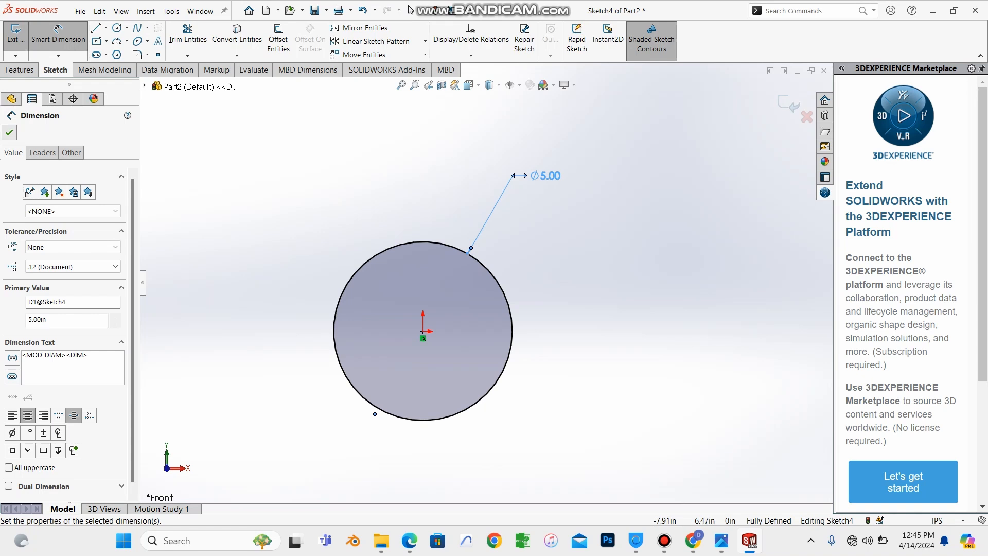
pyautogui.click(410, 10)
pyautogui.click(788, 103)
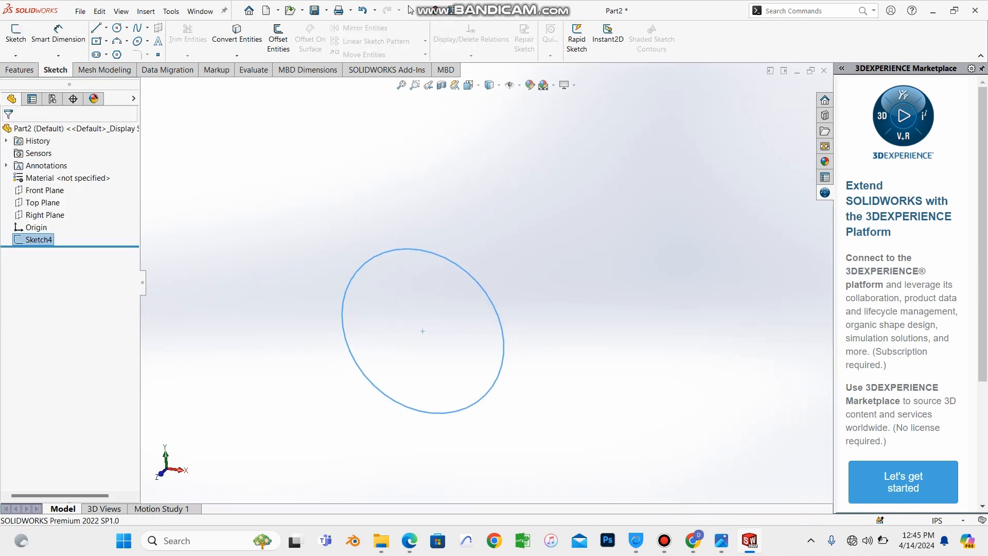
# - Extrude the circle sketch as a blind boss with a depth of 1.00 in to form the flange disc
pyautogui.scroll(1, 449, 425)
pyautogui.scroll(-3, 448, 425)
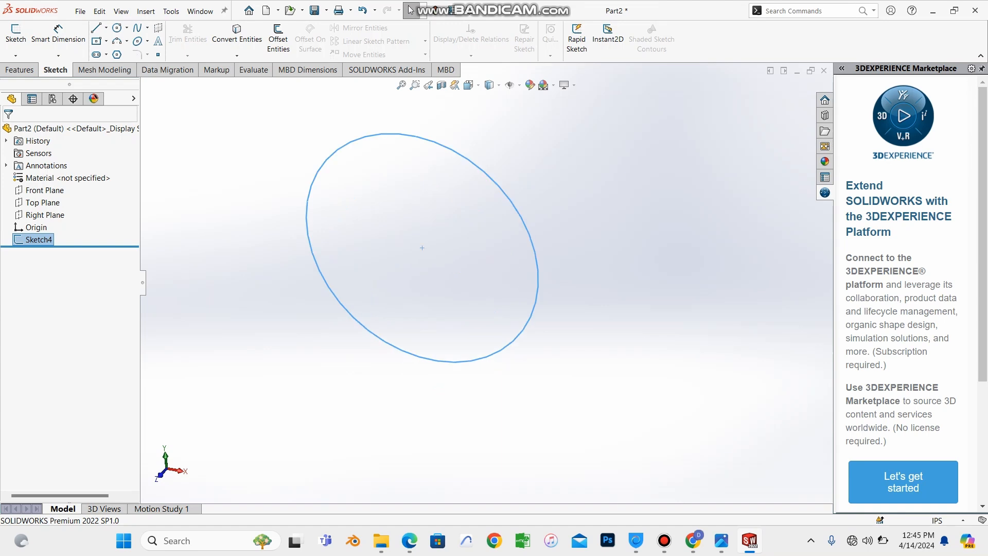
pyautogui.scroll(2, 448, 425)
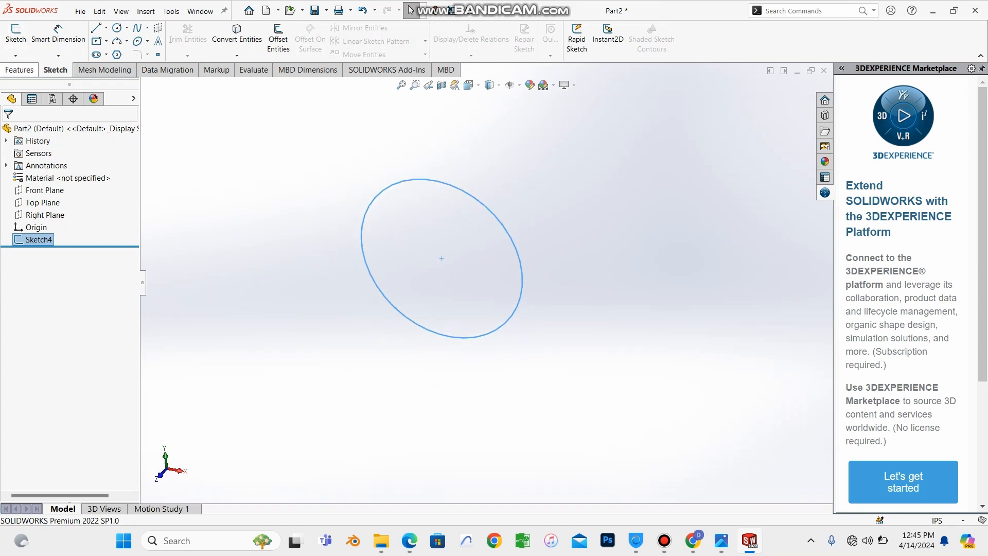
pyautogui.click(20, 70)
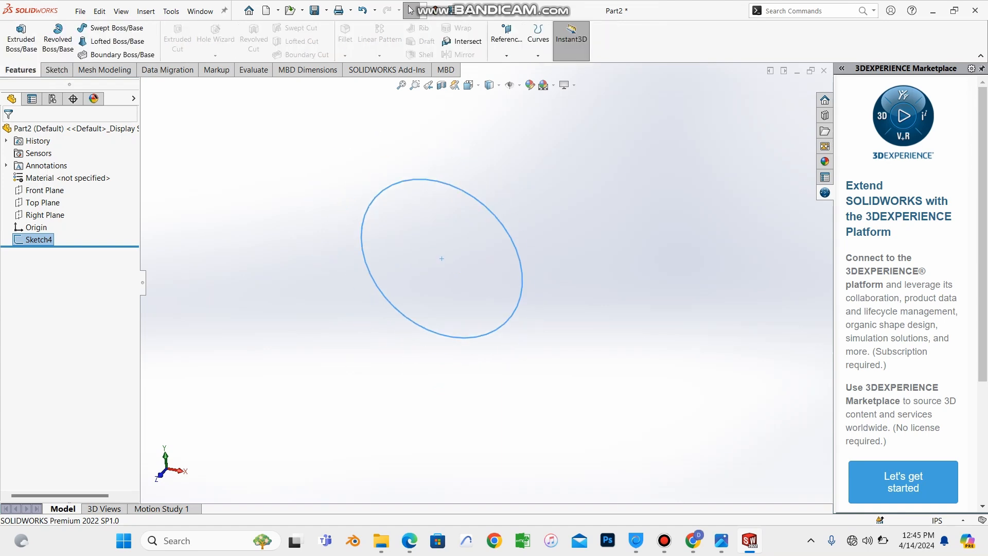
pyautogui.press('Escape')
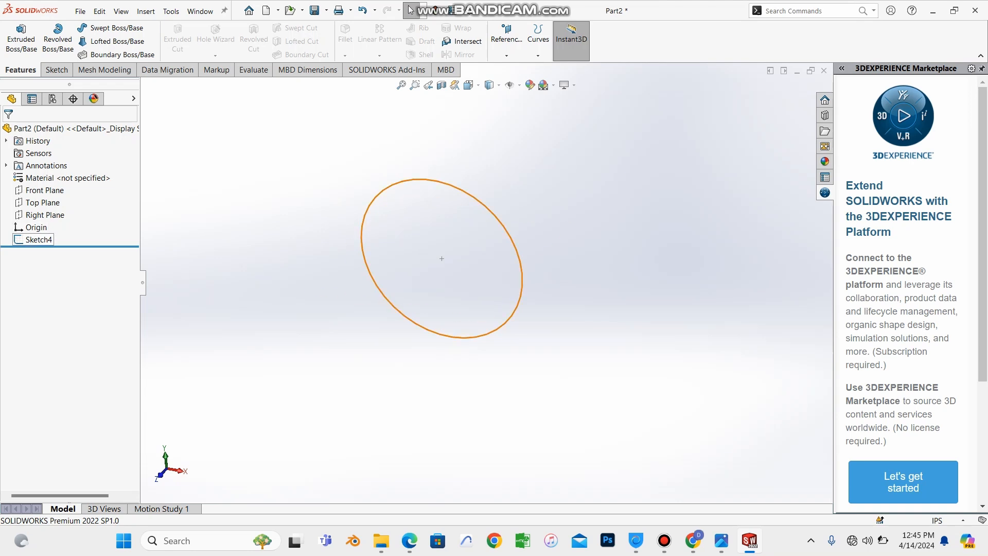
pyautogui.click(33, 239)
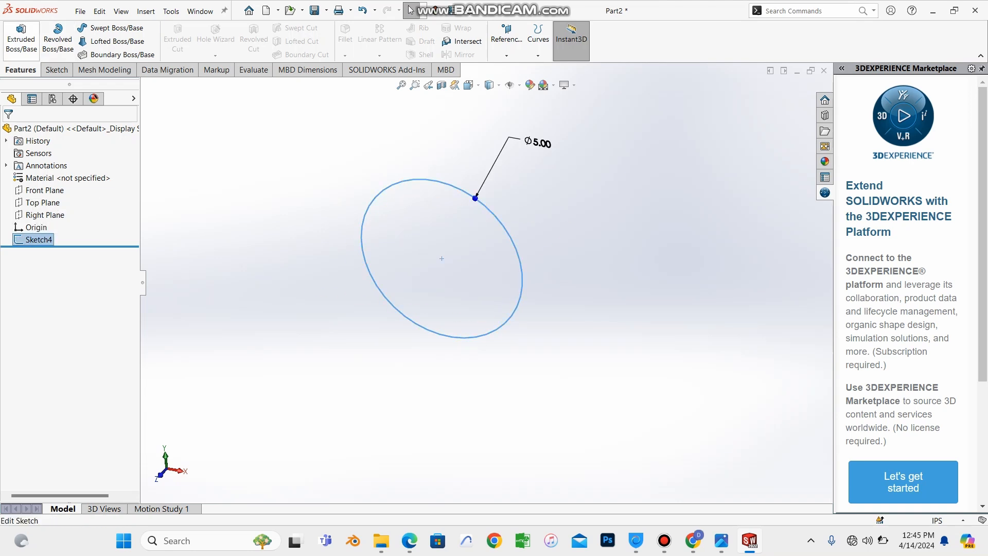
pyautogui.click(21, 39)
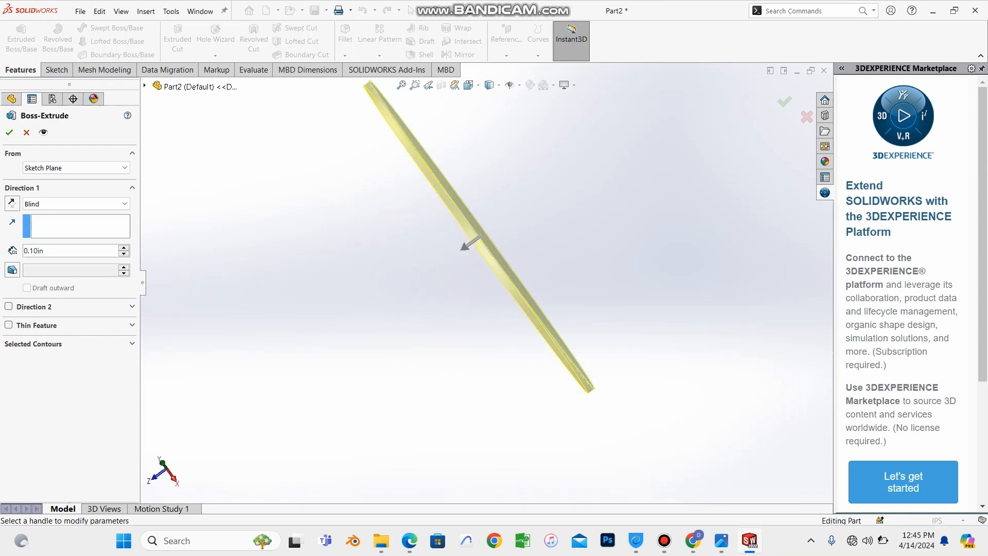
pyautogui.click(36, 250)
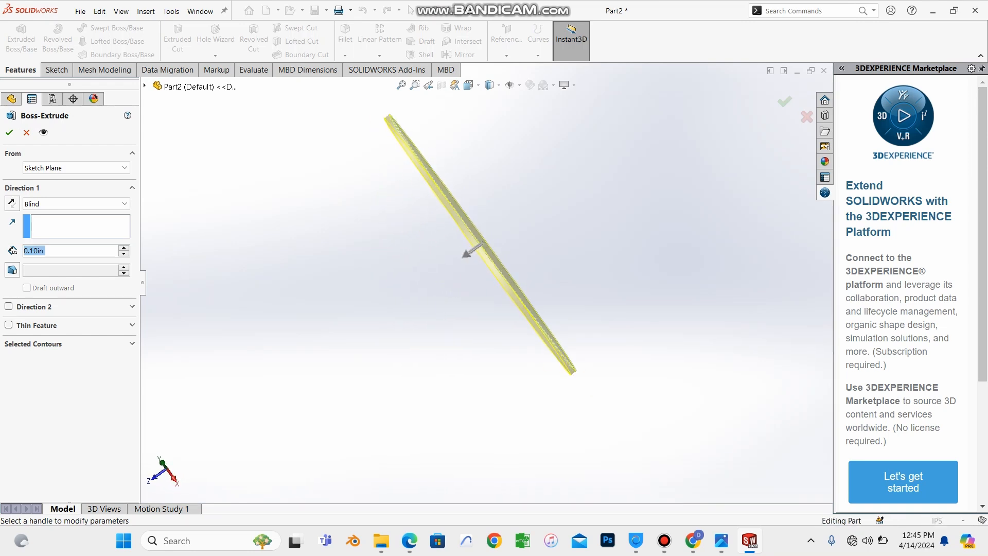
pyautogui.write('41')
pyautogui.press('Return')
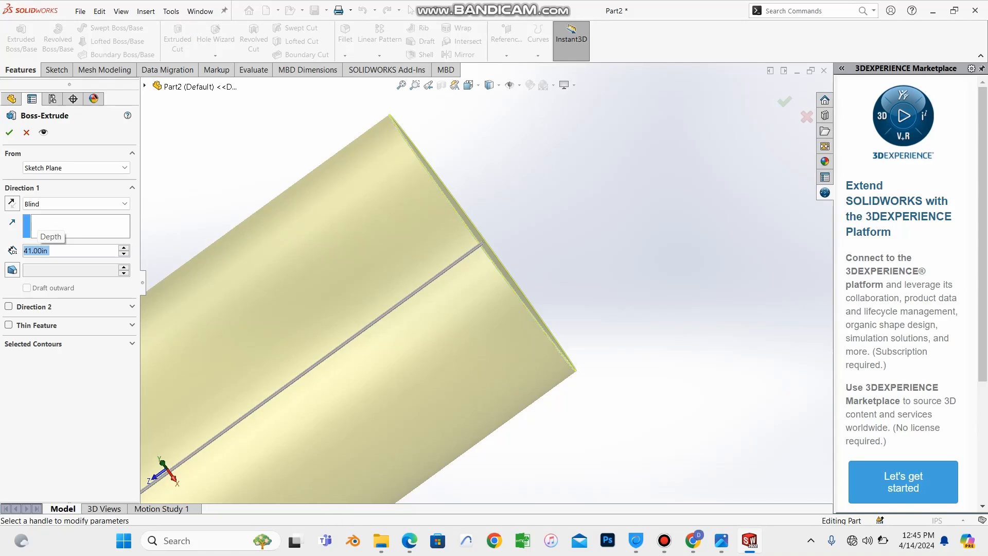
pyautogui.write('1')
pyautogui.press('Return')
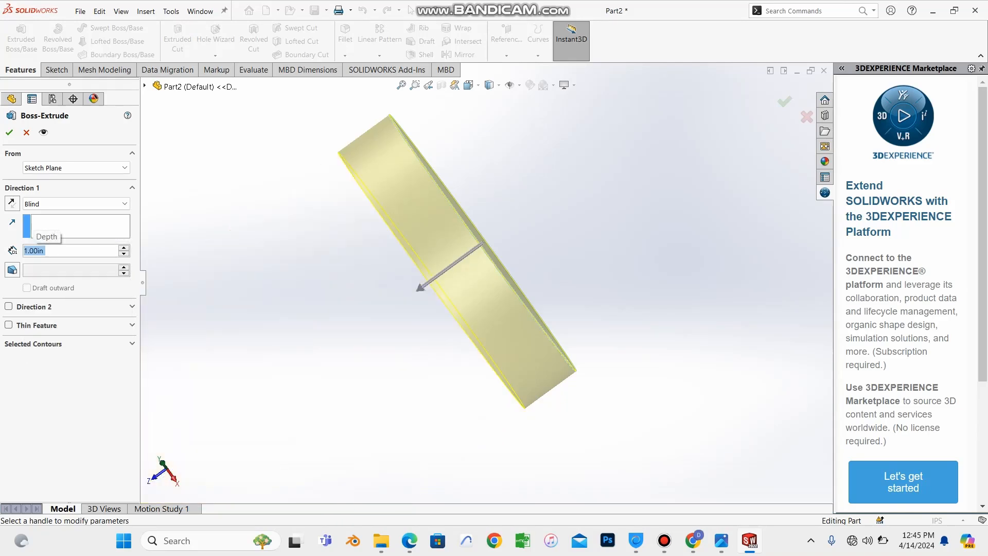
pyautogui.moveTo(484, 278); pyautogui.dragTo(493, 237, button='middle')
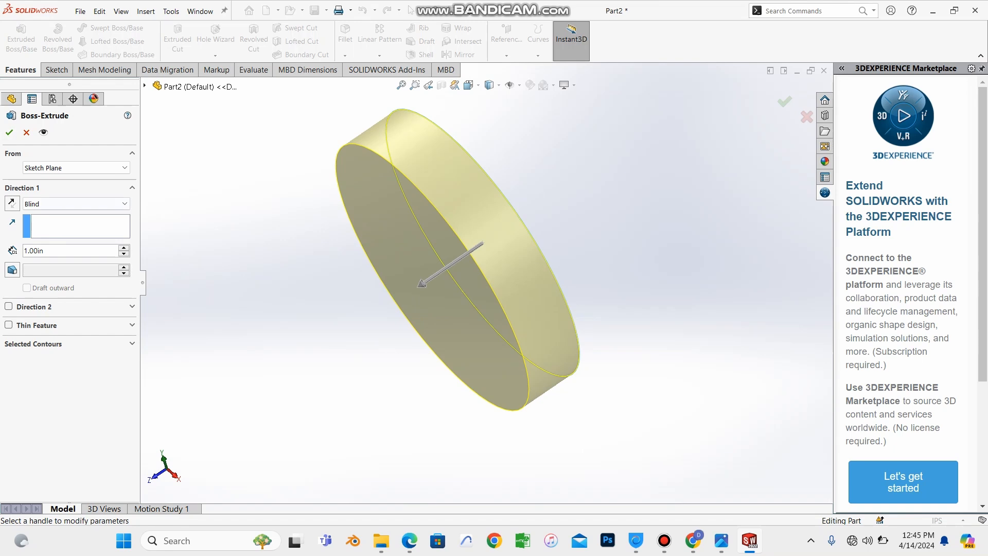
pyautogui.click(8, 132)
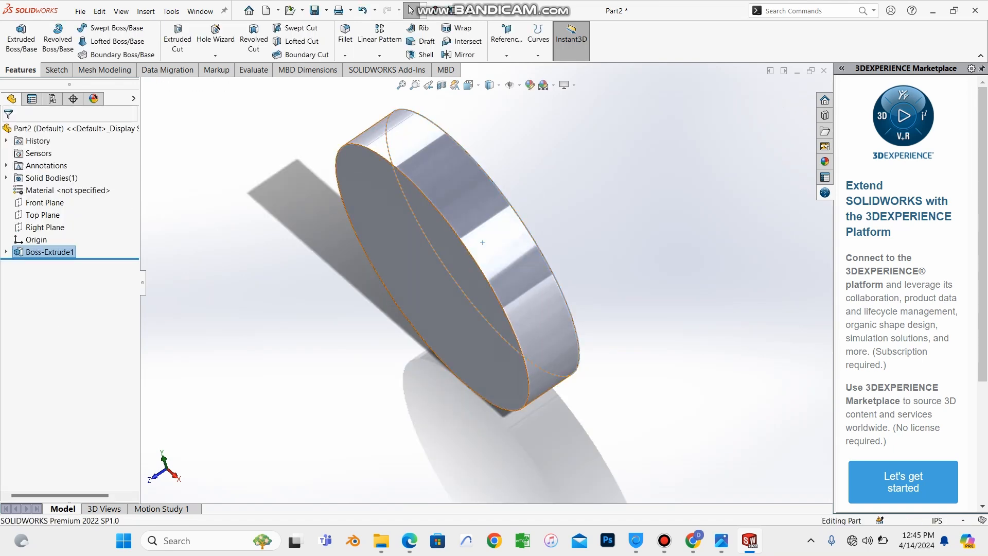
# - Examine the disc from several angles, compare it with the flange in Figure 1.95 in Edge, and return to SOLIDWORKS
pyautogui.moveTo(483, 277); pyautogui.dragTo(532, 299, button='middle')
pyautogui.press('Escape')
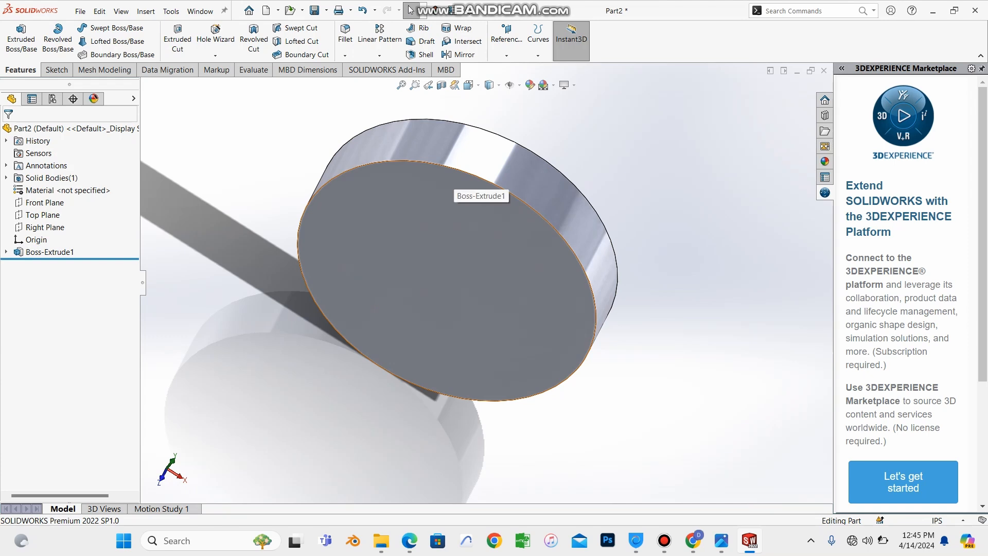
pyautogui.scroll(1, 454, 178)
pyautogui.scroll(-4, 483, 229)
pyautogui.scroll(4, 483, 236)
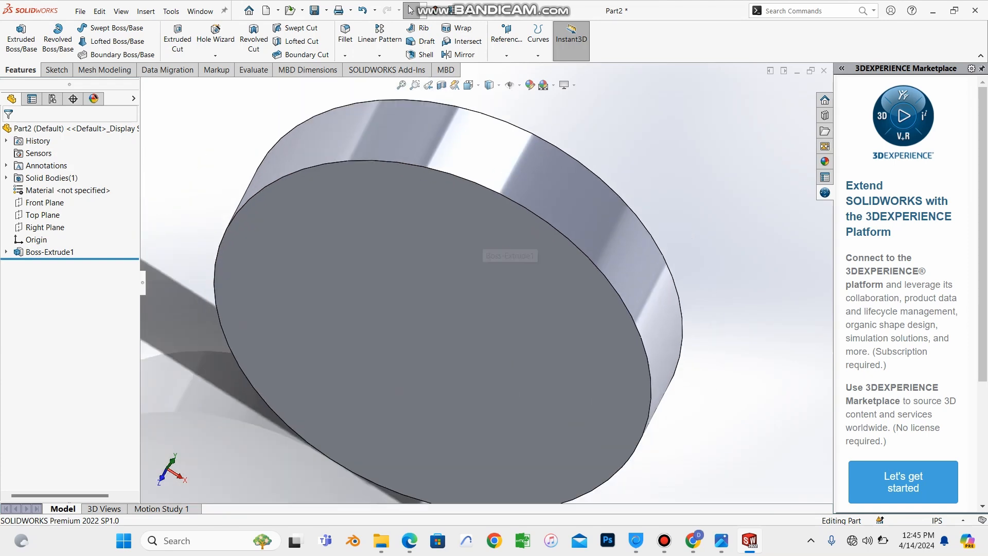
pyautogui.moveTo(512, 262); pyautogui.dragTo(466, 190, button='middle')
pyautogui.scroll(1, 484, 278)
pyautogui.scroll(-4, 455, 271)
pyautogui.scroll(3, 466, 281)
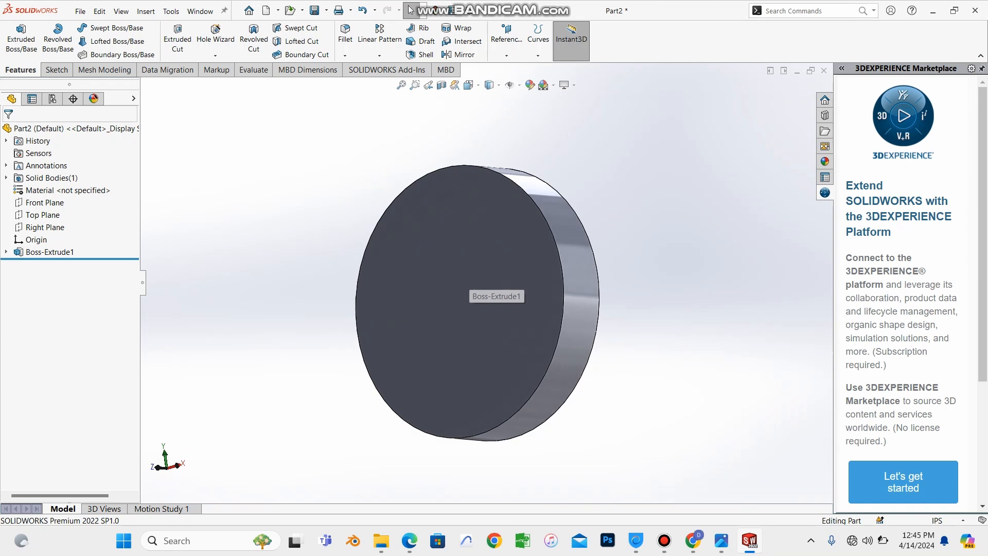
pyautogui.moveTo(465, 281); pyautogui.dragTo(601, 310, button='middle')
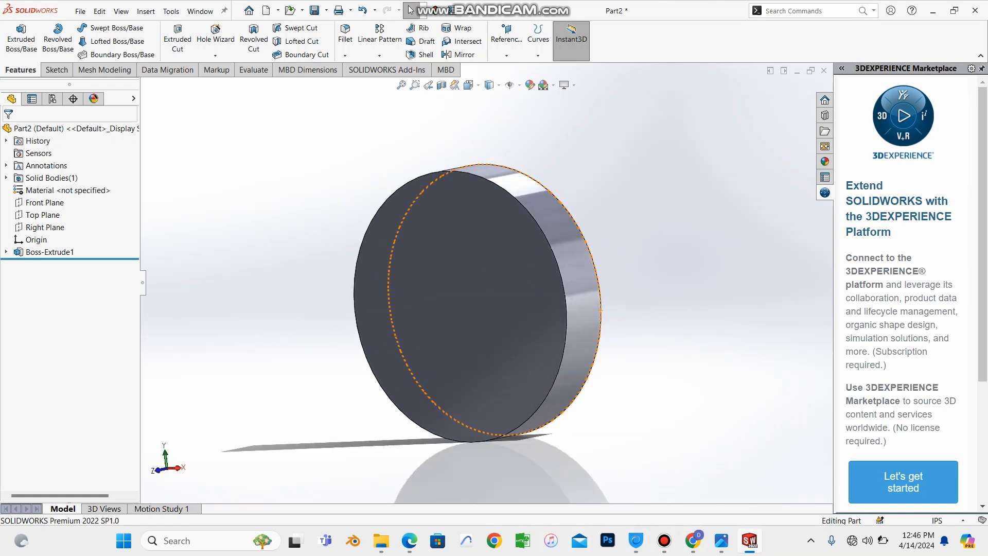
pyautogui.click(410, 541)
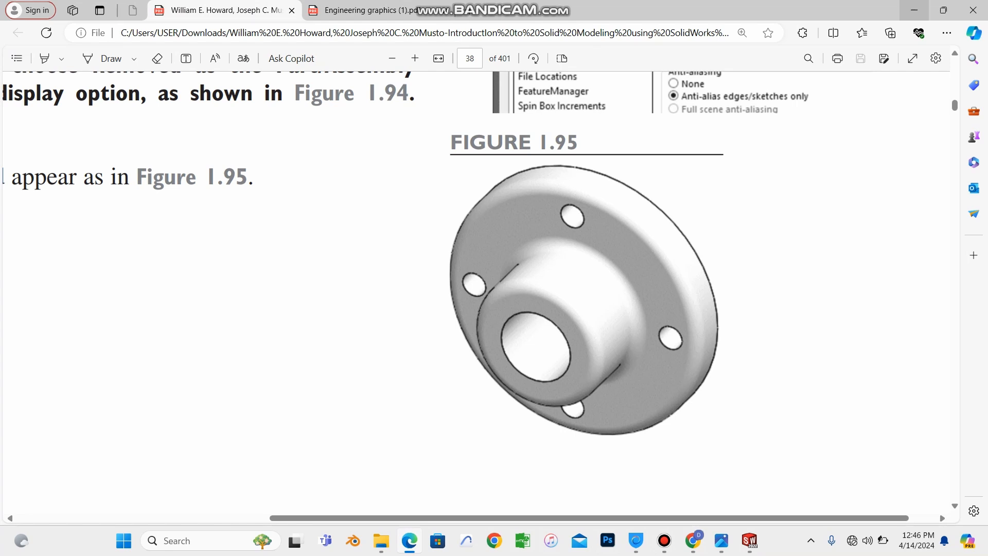
pyautogui.click(409, 540)
# - Start a sketch on the disc's front face and draw a circle about 1.55 in in diameter centered on the origin
pyautogui.moveTo(392, 288); pyautogui.dragTo(534, 348, button='middle')
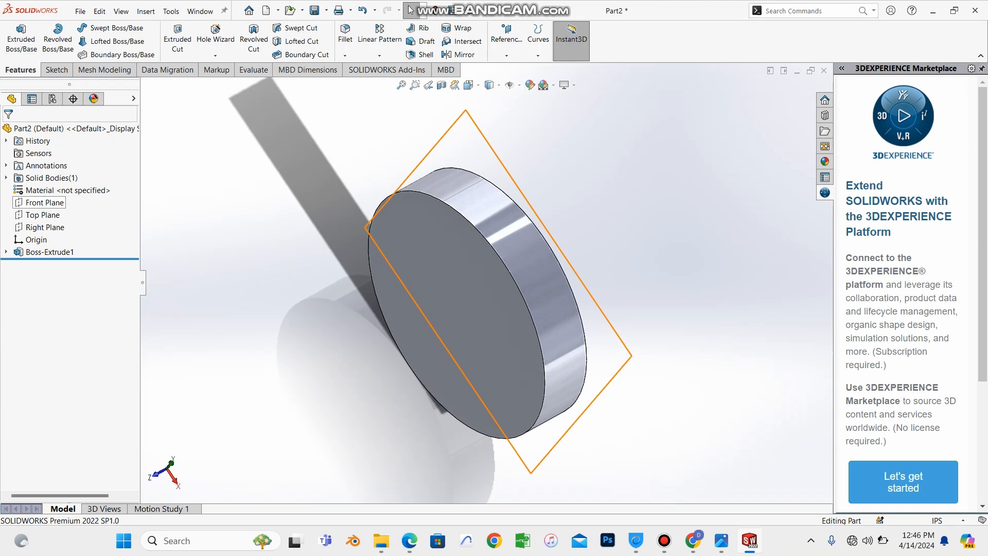
pyautogui.click(432, 280)
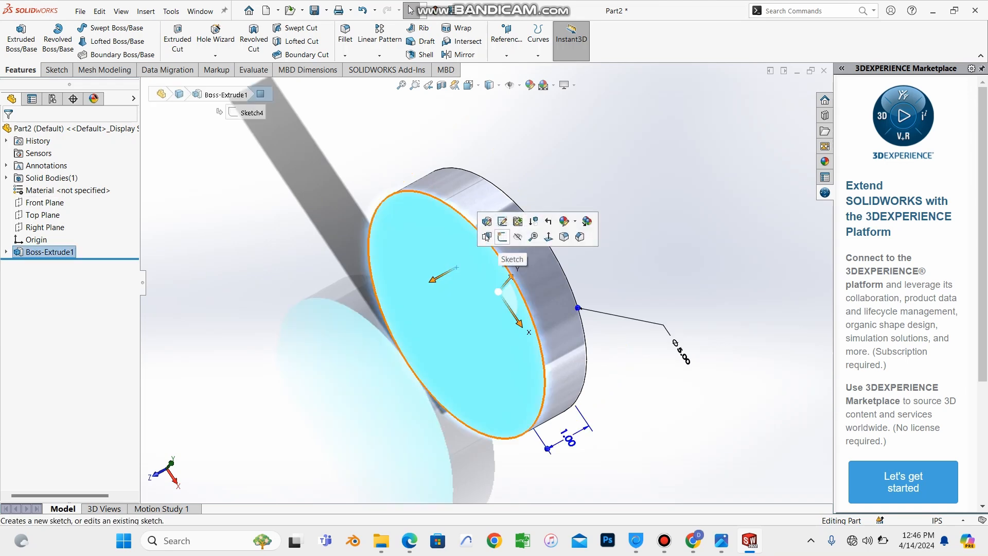
pyautogui.click(503, 237)
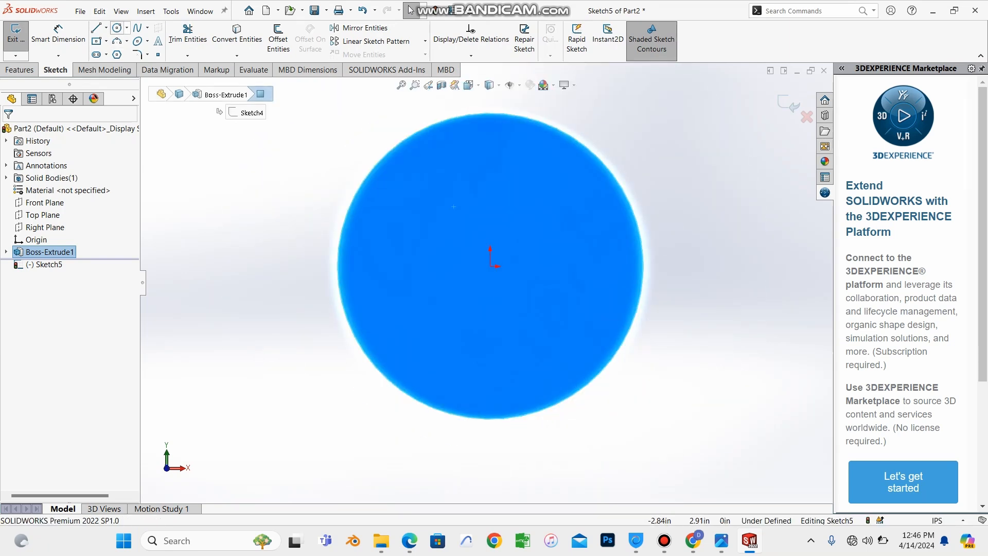
pyautogui.click(116, 28)
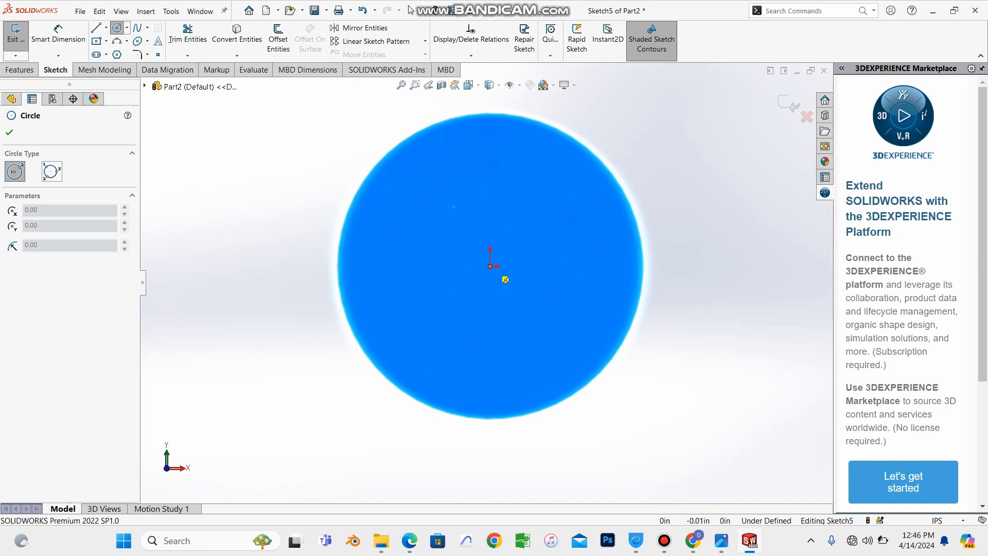
pyautogui.moveTo(490, 266); pyautogui.dragTo(522, 299)
pyautogui.press('Escape')
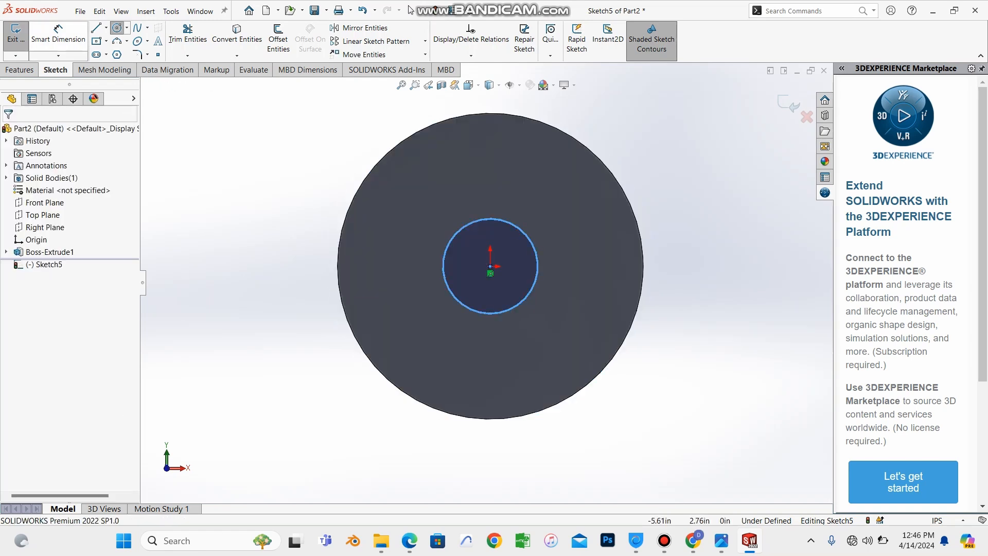
# - Dimension the inner circle's diameter at 1.5 in
pyautogui.click(535, 249)
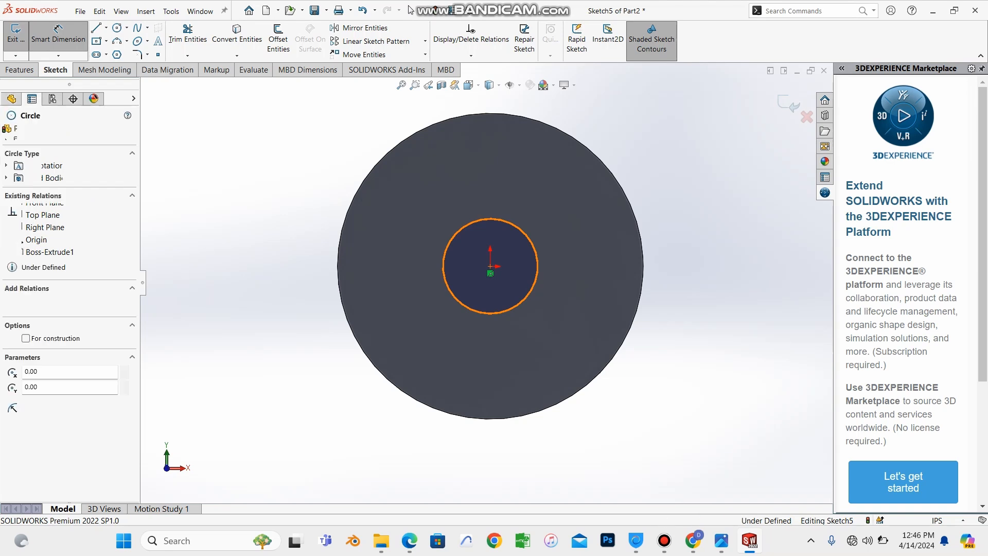
pyautogui.click(669, 196)
pyautogui.press('BackSpace')
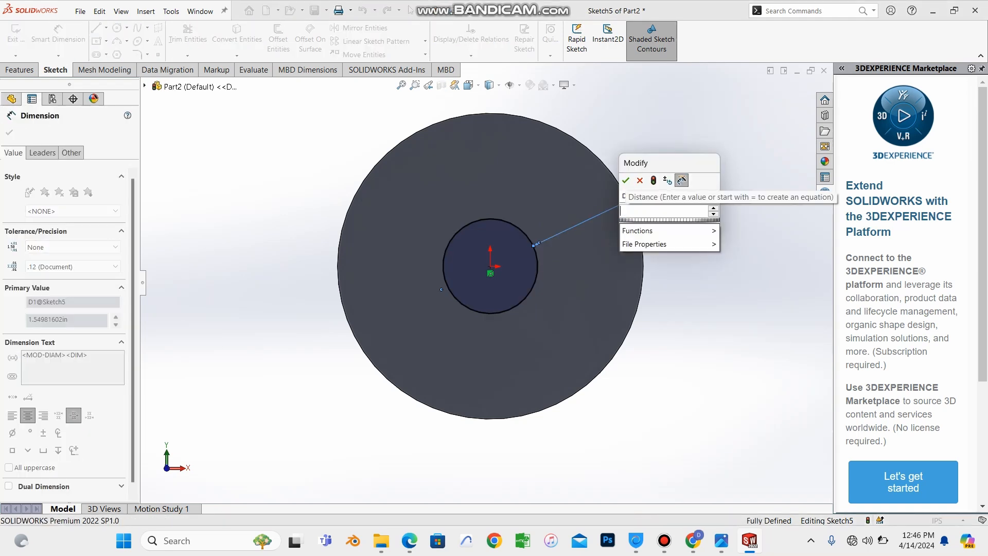
pyautogui.write('1.5')
pyautogui.press('Return')
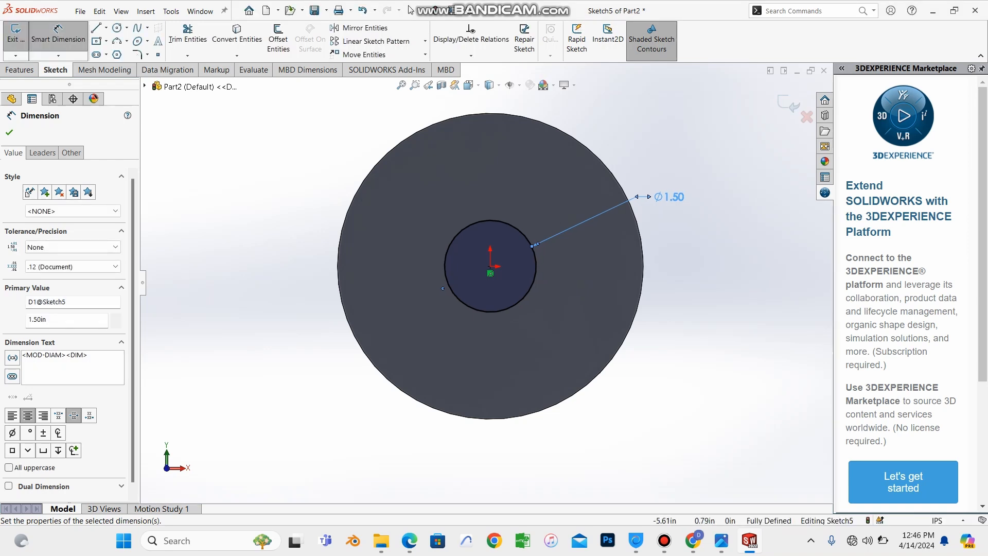
# - Change the inner circle's diameter to 2.50 in
pyautogui.moveTo(46, 319); pyautogui.dragTo(27, 319)
pyautogui.press('BackSpace')
pyautogui.write('2.50')
pyautogui.press('Return')
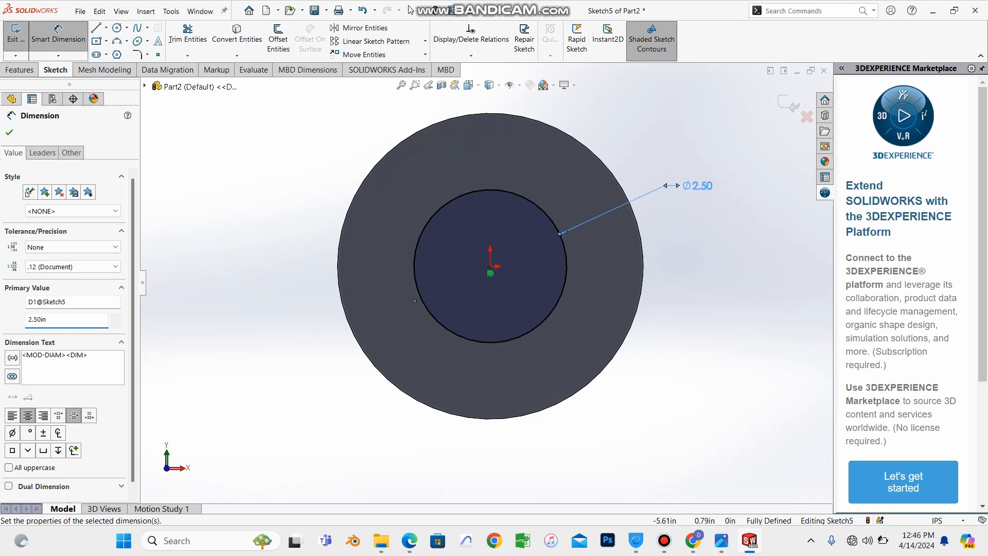
pyautogui.click(9, 132)
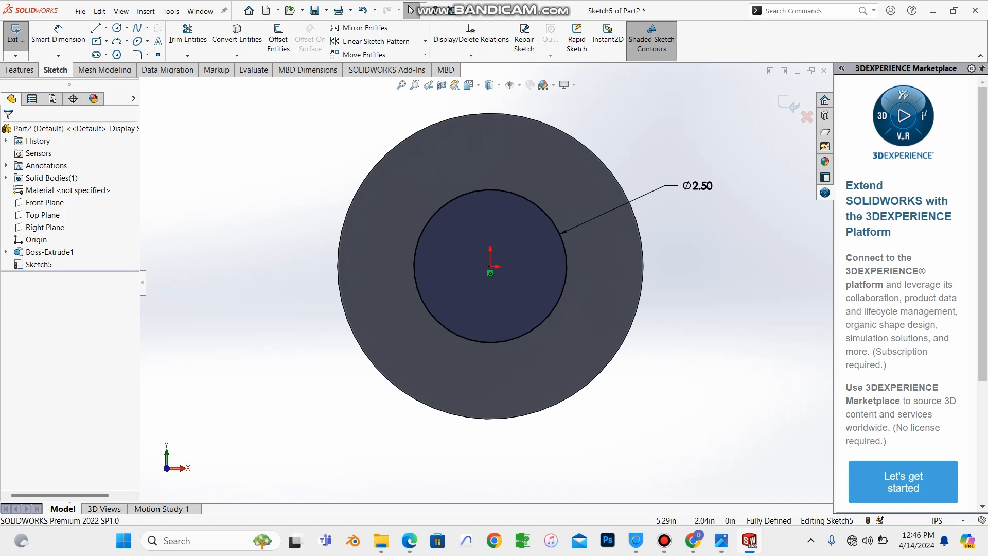
# - Extrude the 2.50 in circle outward from the disc's front face as a 1.20 in blind boss merged with the disc
pyautogui.moveTo(759, 158)
pyautogui.mouseDown(button='middle')
pyautogui.moveTo(566, 288)
pyautogui.moveTo(663, 272)
pyautogui.mouseUp(button='middle')
pyautogui.moveTo(659, 232); pyautogui.dragTo(638, 242, button='middle')
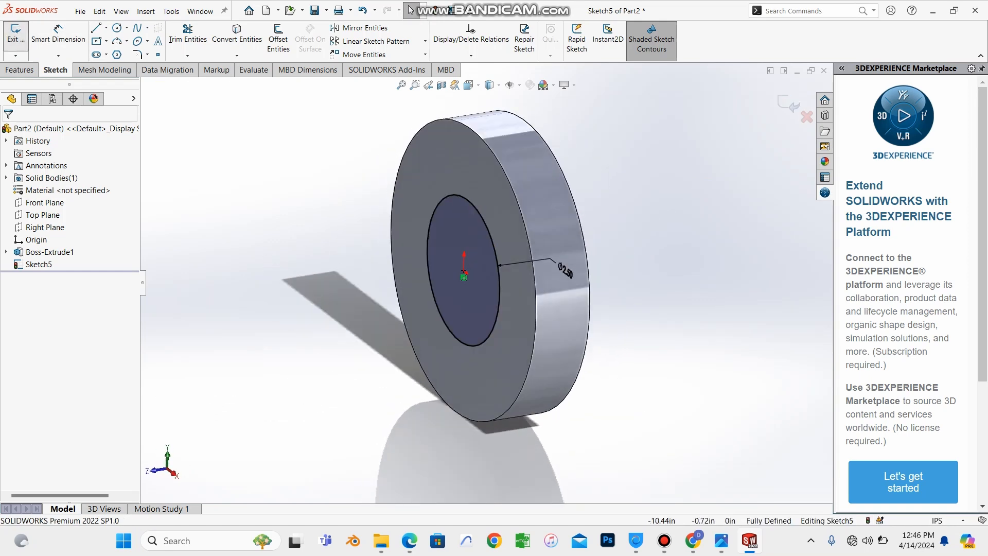
pyautogui.click(20, 69)
pyautogui.click(21, 39)
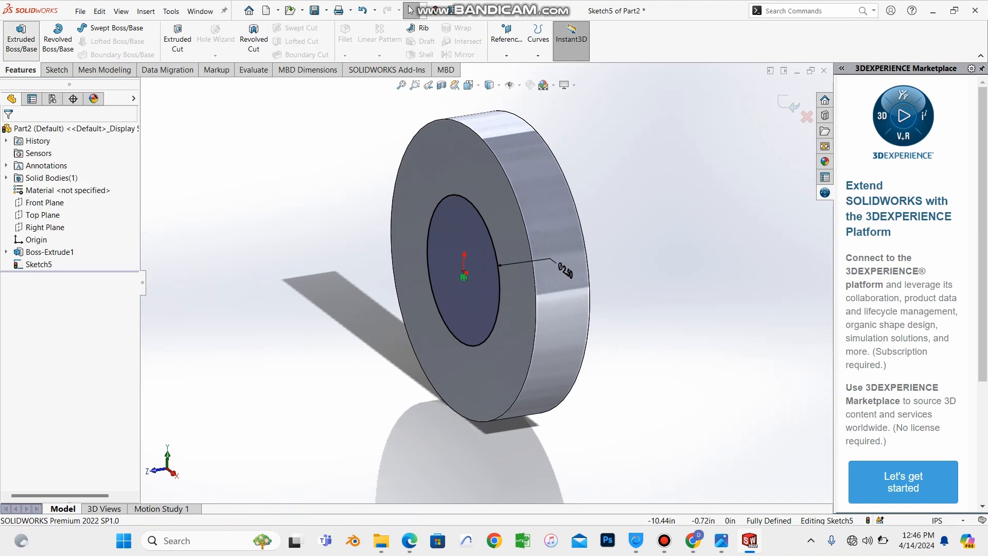
pyautogui.moveTo(453, 299); pyautogui.dragTo(411, 299, button='middle')
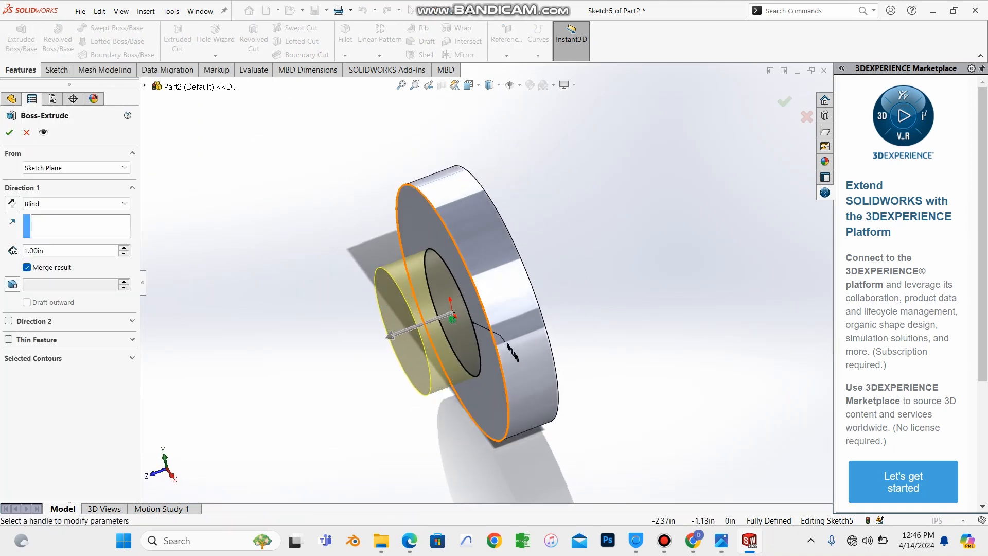
pyautogui.moveTo(280, 306); pyautogui.dragTo(303, 303, button='middle')
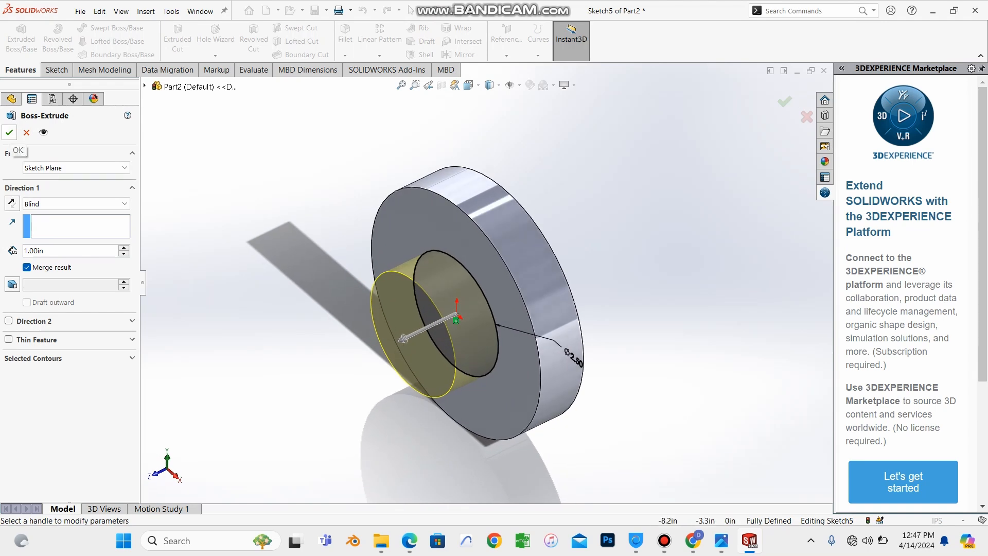
pyautogui.click(70, 250)
pyautogui.write('1.2')
pyautogui.press('Return')
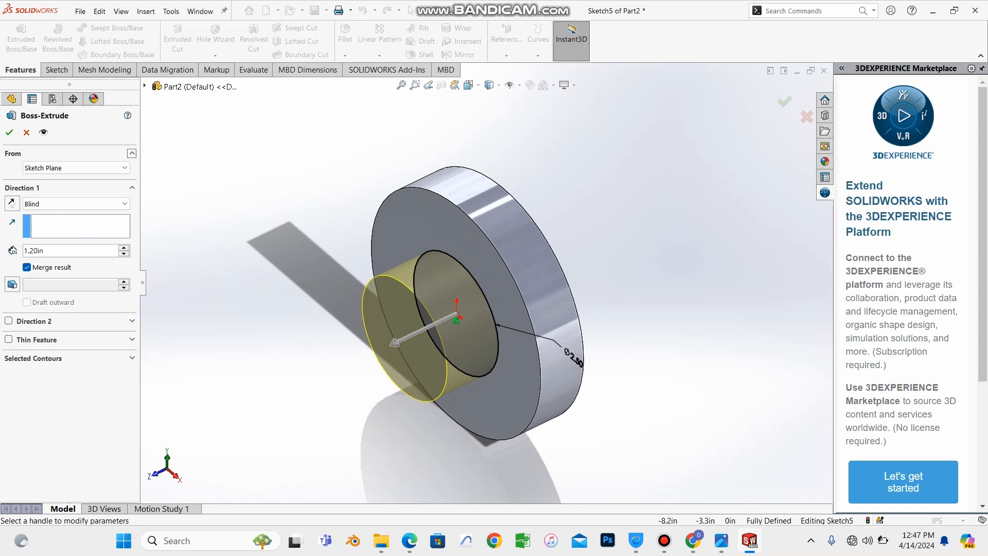
pyautogui.click(9, 132)
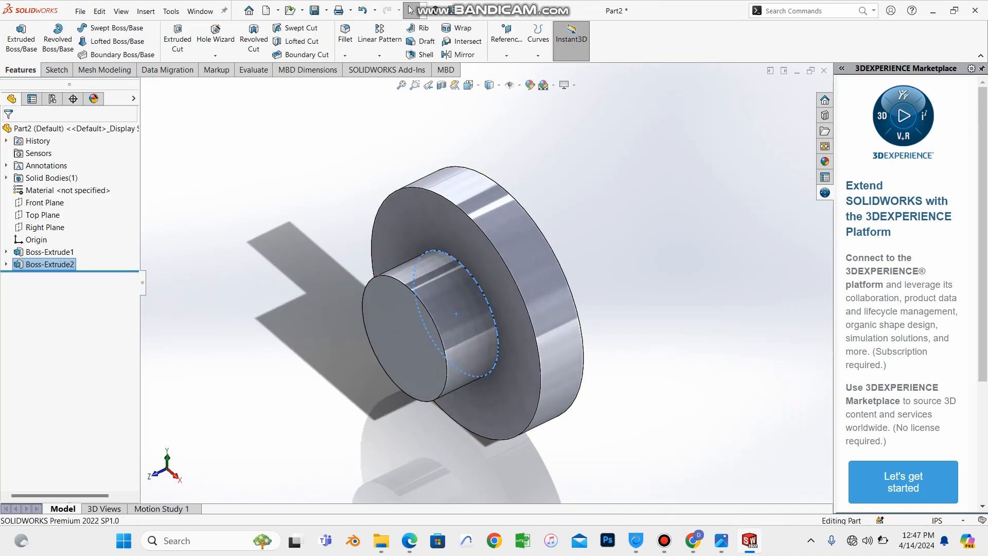
pyautogui.moveTo(463, 308)
pyautogui.mouseDown(button='middle')
pyautogui.moveTo(540, 303)
pyautogui.moveTo(535, 334)
pyautogui.moveTo(473, 314)
pyautogui.mouseUp(button='middle')
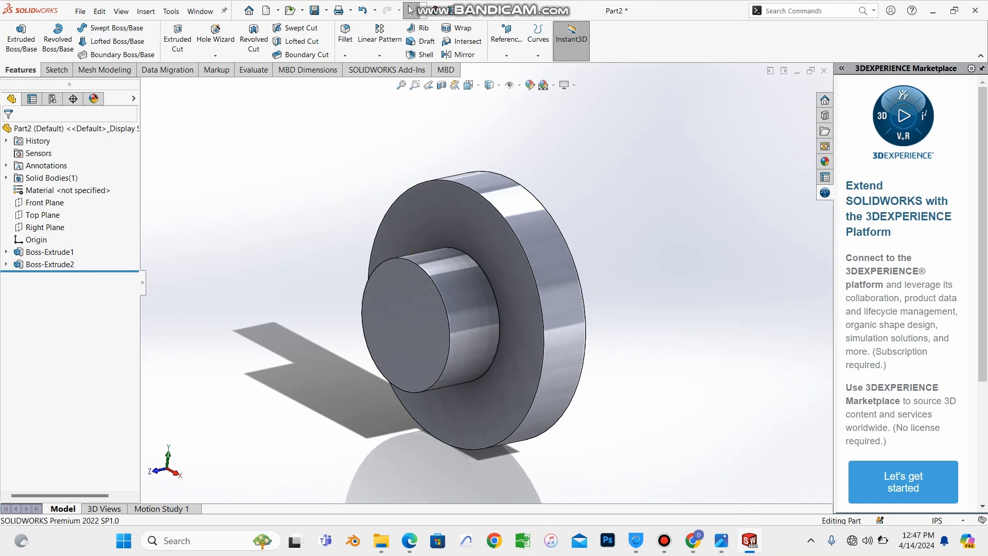
# - Compare the disc and hub with the flange in Figure 1.95 in Edge, and return to Part2 in SOLIDWORKS
pyautogui.click(410, 540)
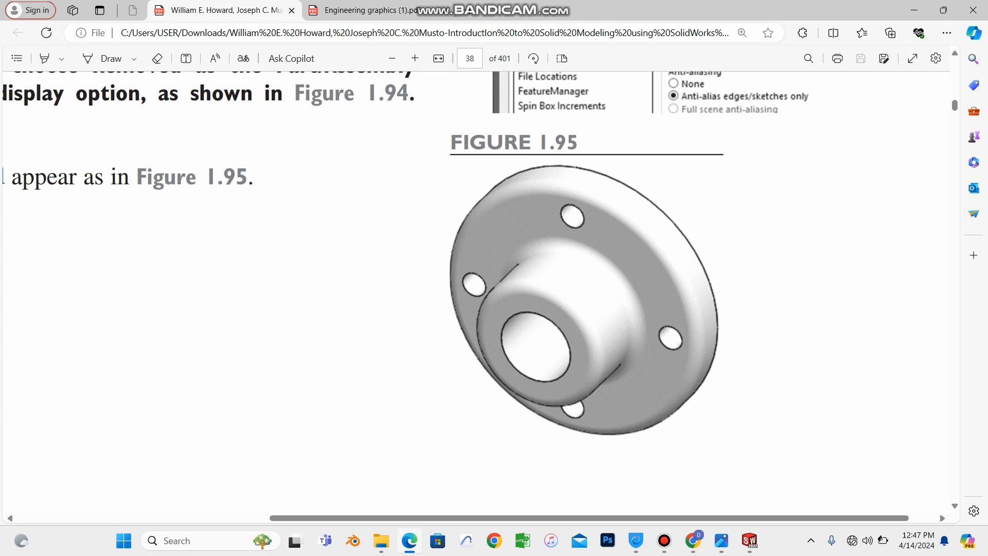
pyautogui.click(749, 541)
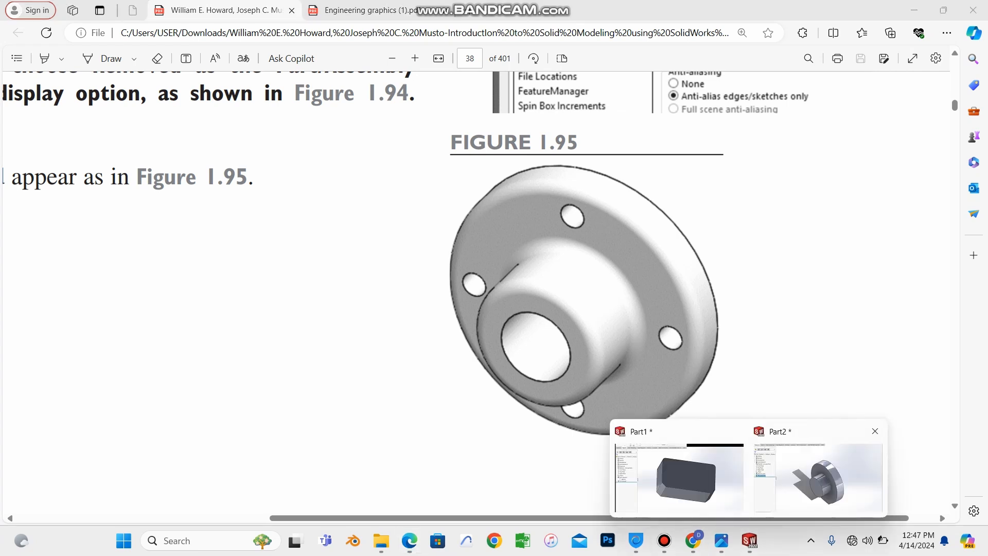
pyautogui.click(818, 477)
pyautogui.moveTo(463, 231); pyautogui.dragTo(525, 221, button='middle')
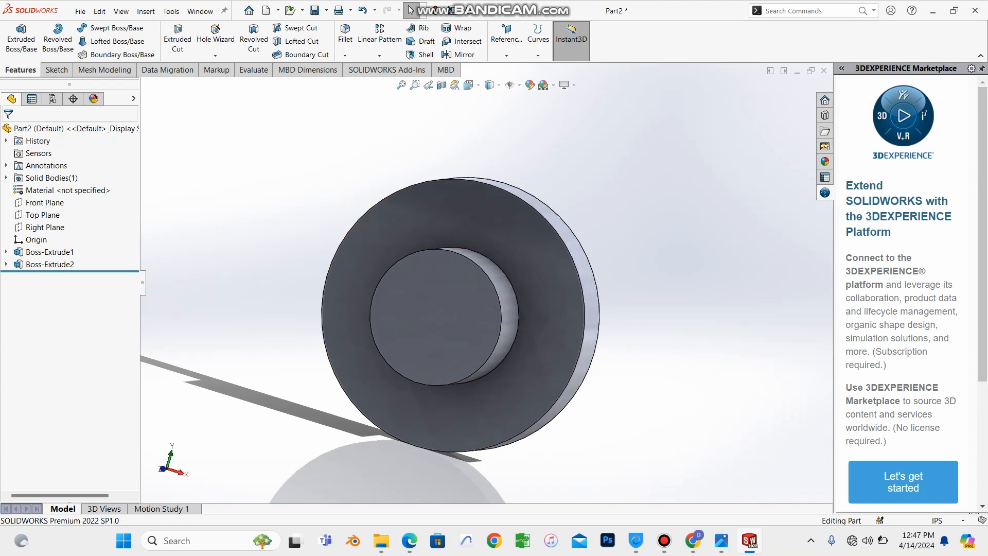
pyautogui.click(693, 541)
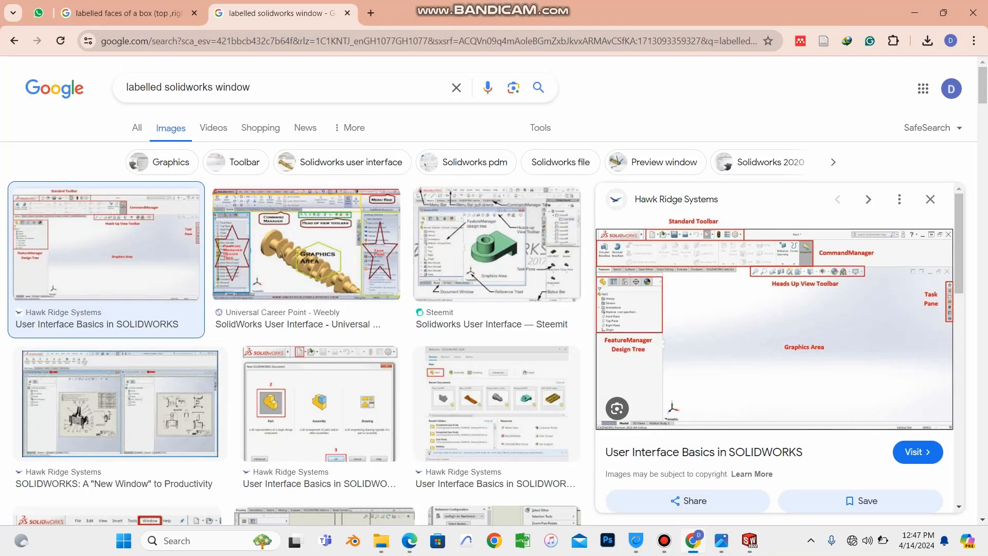
pyautogui.click(915, 13)
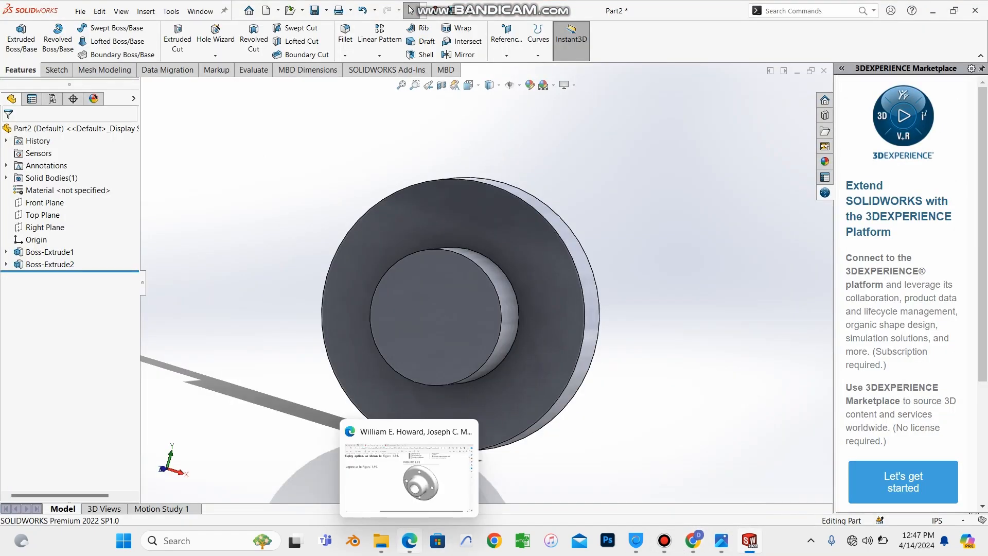
pyautogui.click(409, 540)
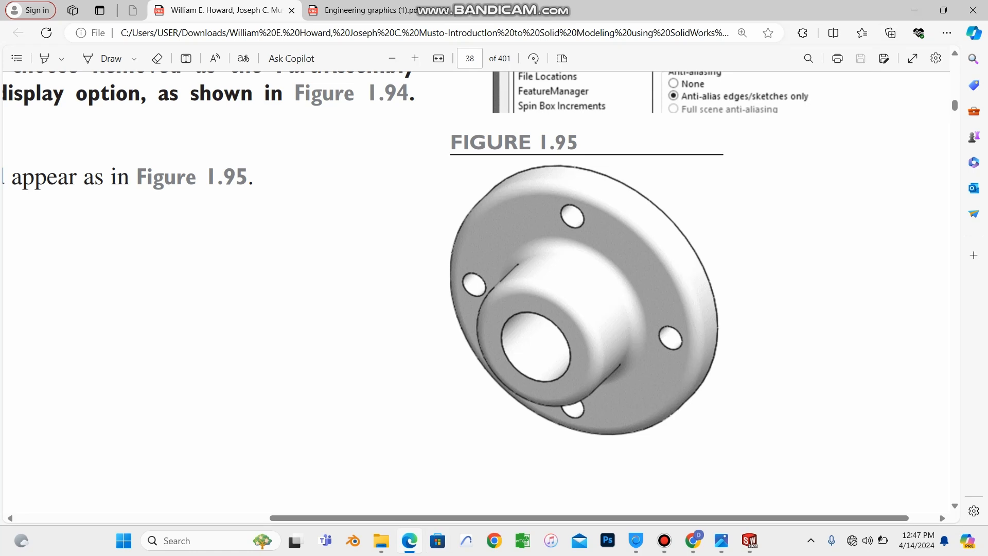
pyautogui.click(914, 10)
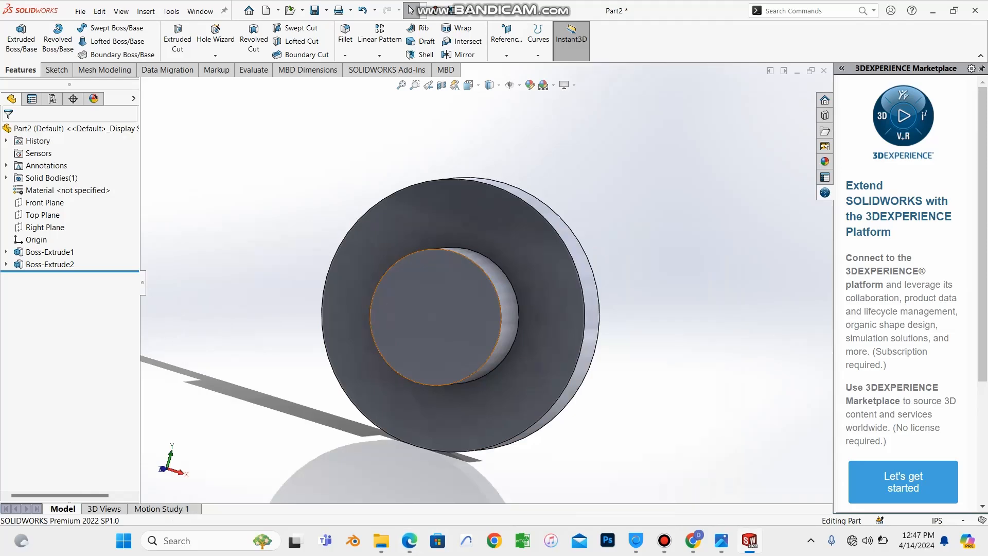
# - Start a sketch on the hub's end face and draw a circle about 1.11 in in diameter centered on the origin
pyautogui.click(446, 342)
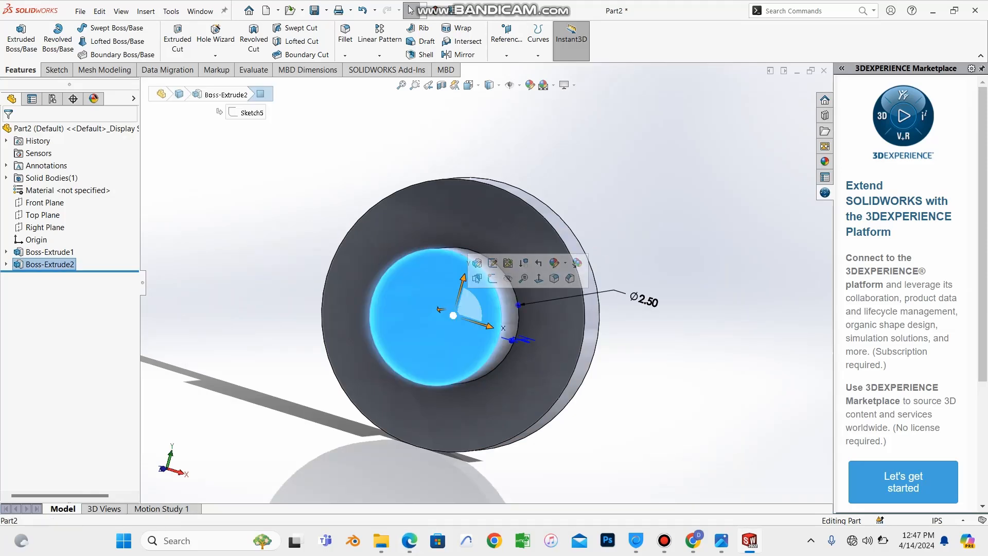
pyautogui.click(492, 278)
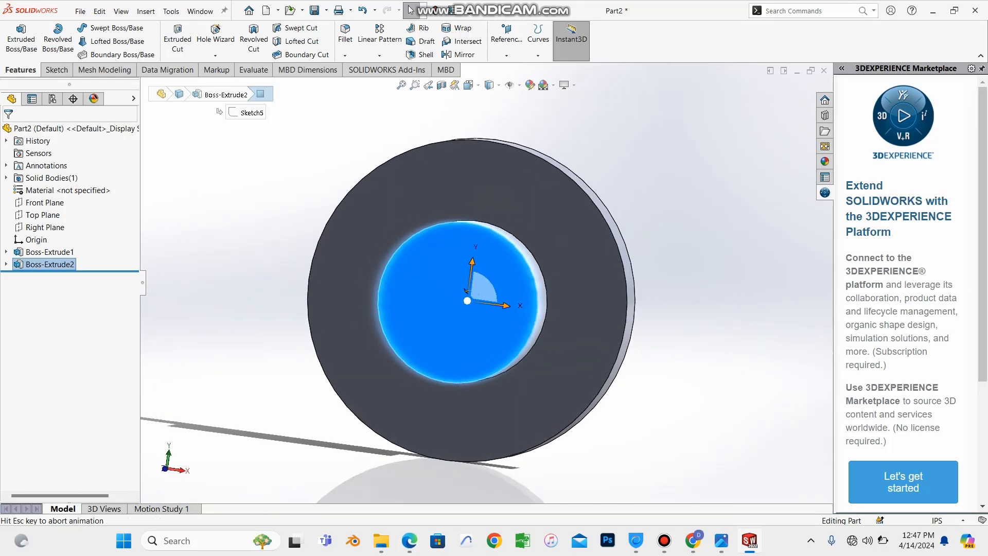
pyautogui.click(117, 27)
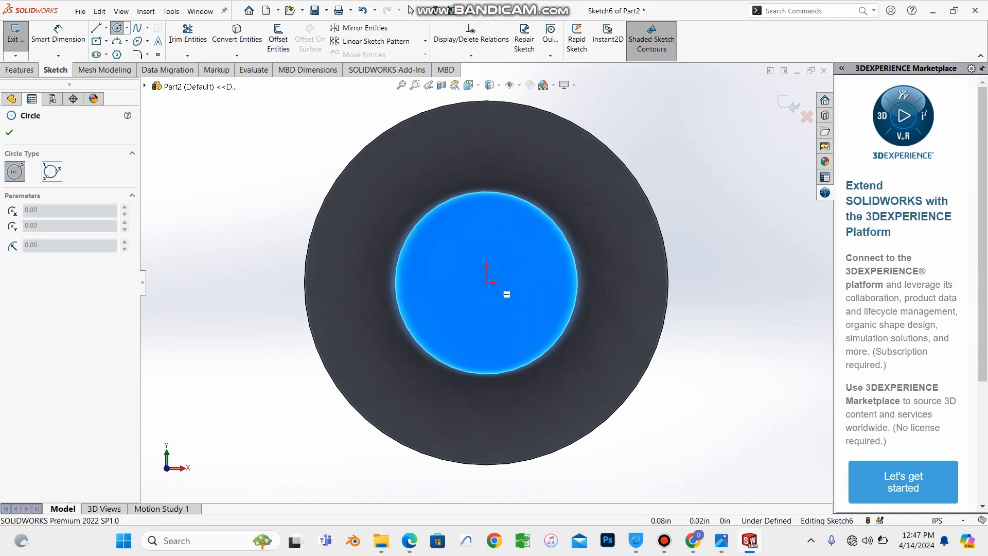
pyautogui.click(487, 282)
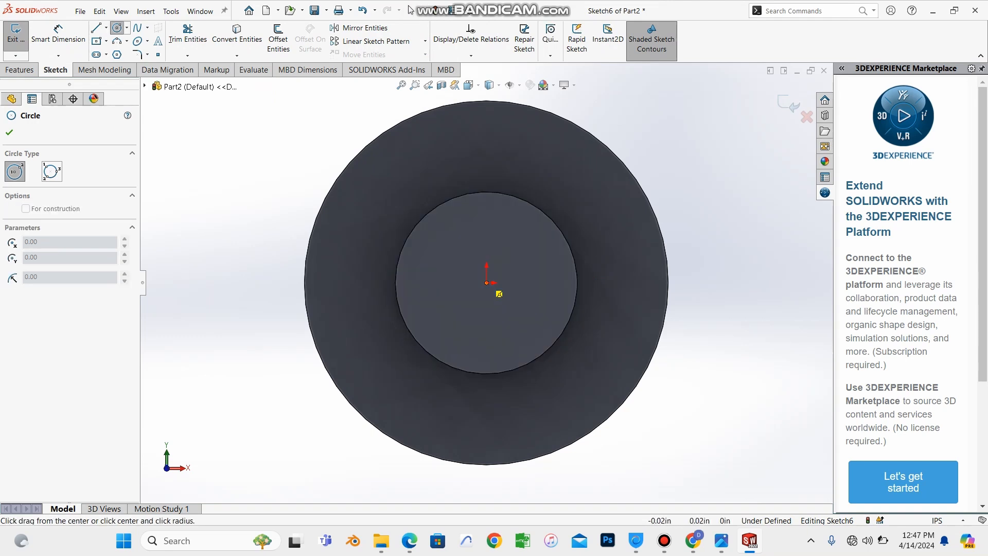
pyautogui.click(512, 309)
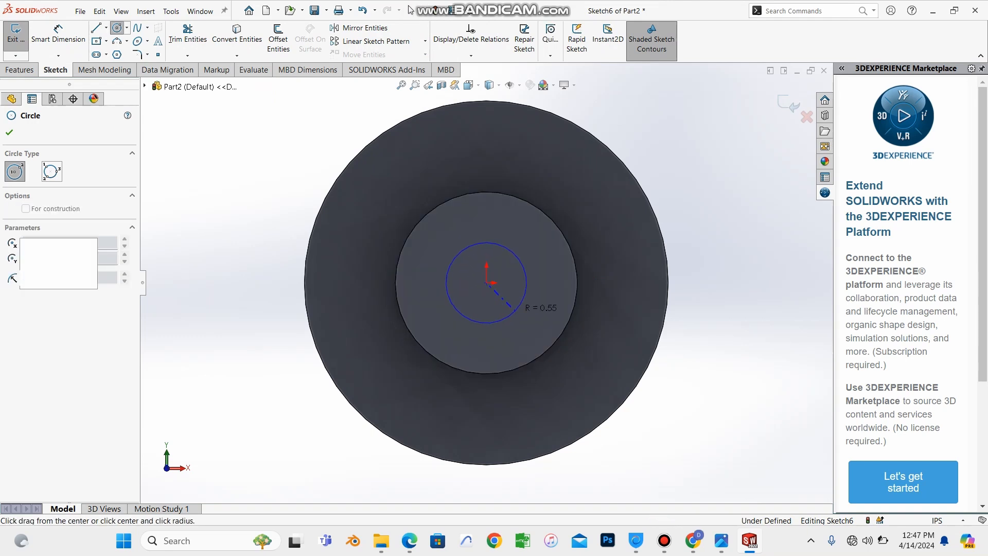
pyautogui.press('Escape')
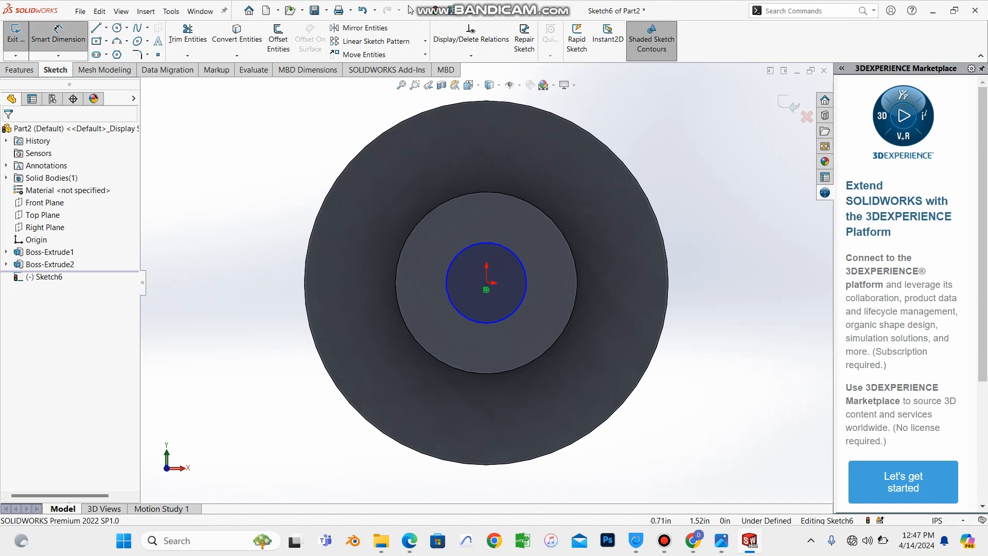
# - Dimension the bore circle's diameter on the hub's end face
pyautogui.click(523, 288)
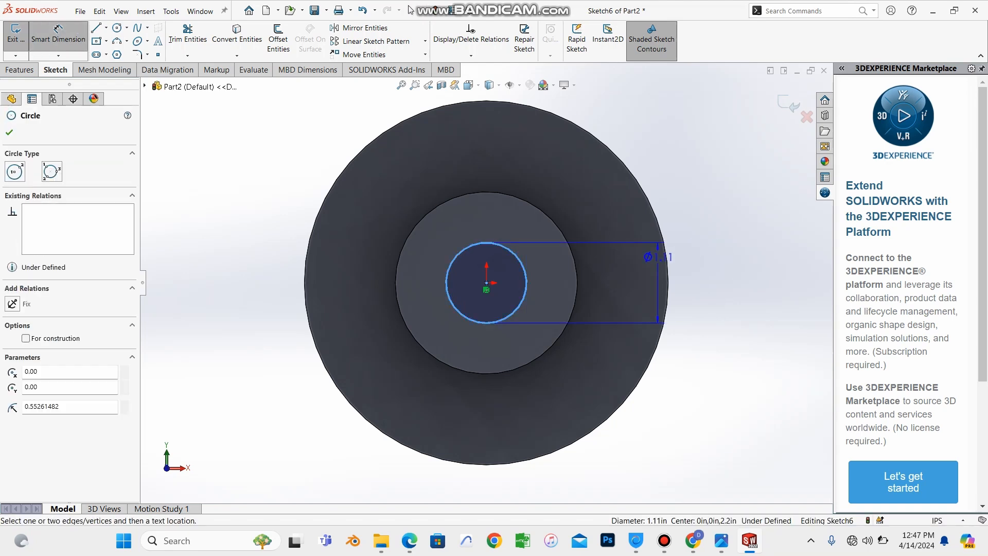
pyautogui.click(662, 257)
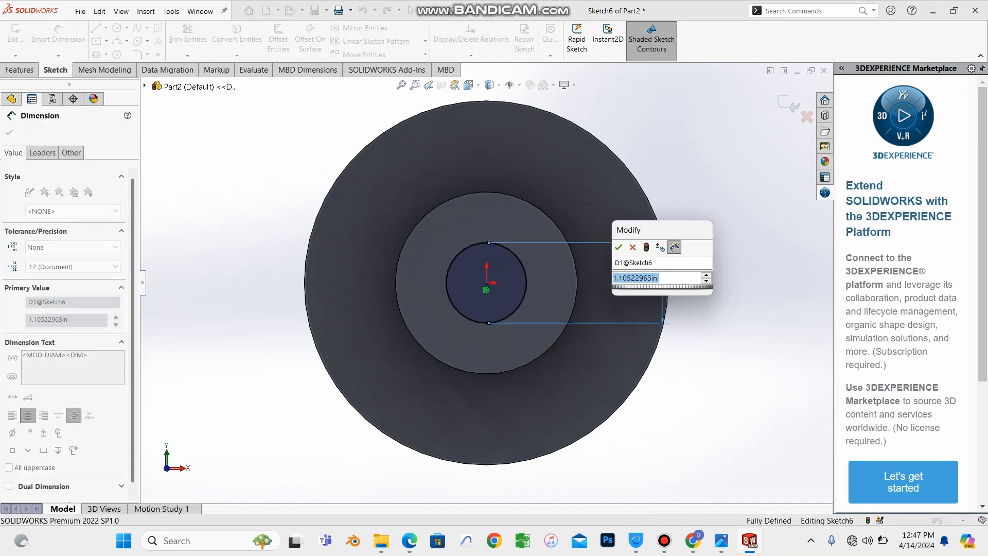
pyautogui.click(618, 247)
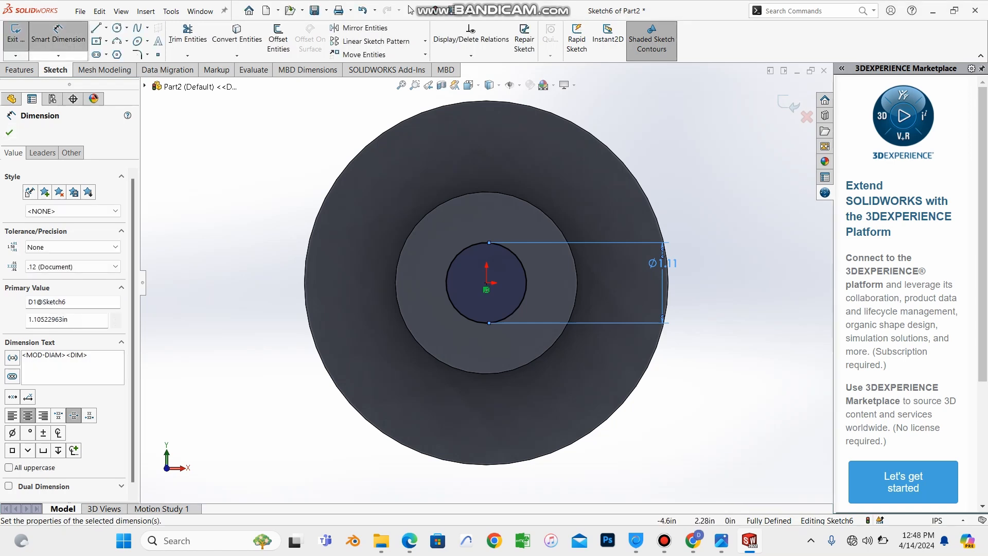
# - Cut the bore circle through the whole hub and disc with an Extruded Cut set to Through All
pyautogui.click(19, 70)
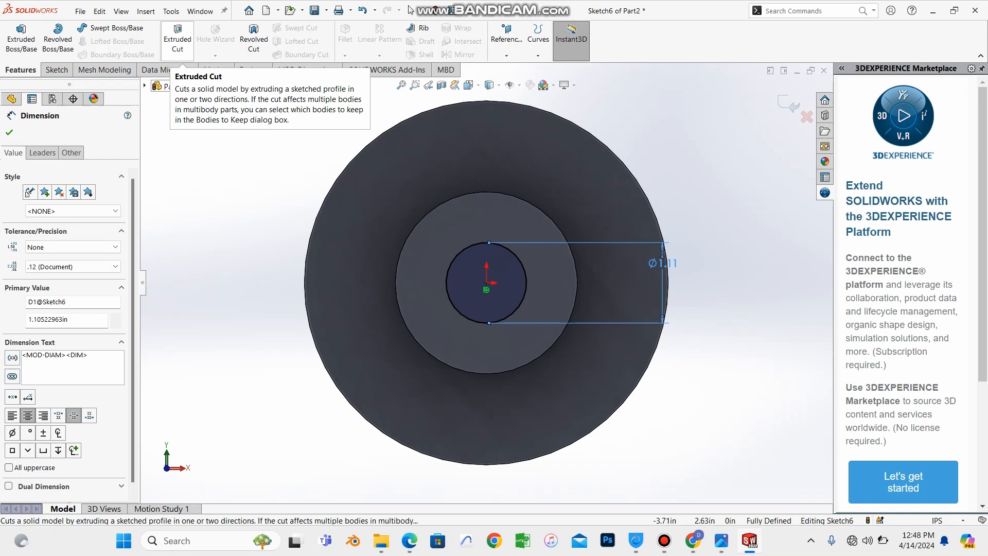
pyautogui.click(178, 38)
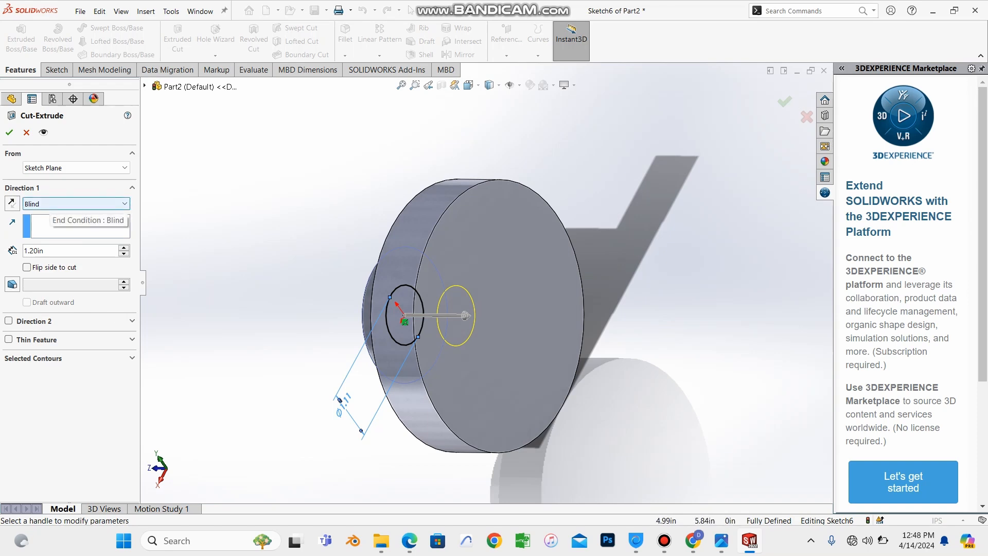
pyautogui.click(77, 204)
pyautogui.click(47, 221)
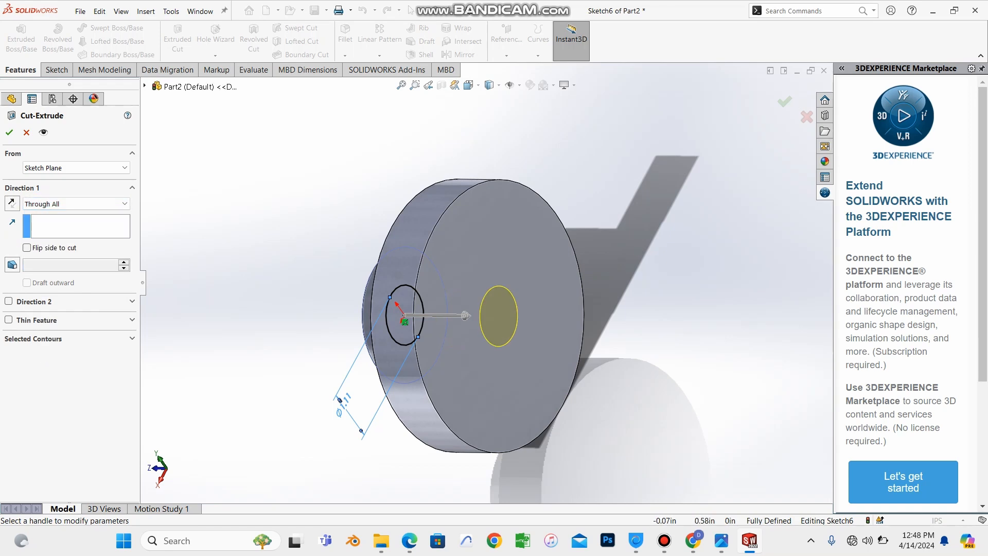
pyautogui.moveTo(453, 278); pyautogui.dragTo(705, 319, button='middle')
pyautogui.click(9, 132)
pyautogui.moveTo(566, 309); pyautogui.dragTo(458, 303, button='middle')
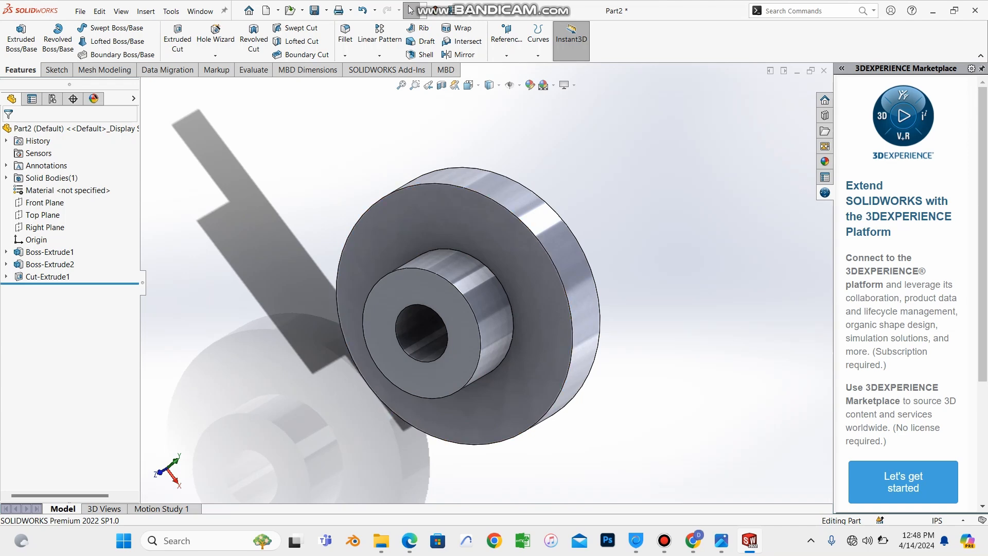
# - Fillet the disc's front outer edge, the edge where the hub meets the disc, and the hub's outer end edge with a 0.20 in radius
pyautogui.click(56, 70)
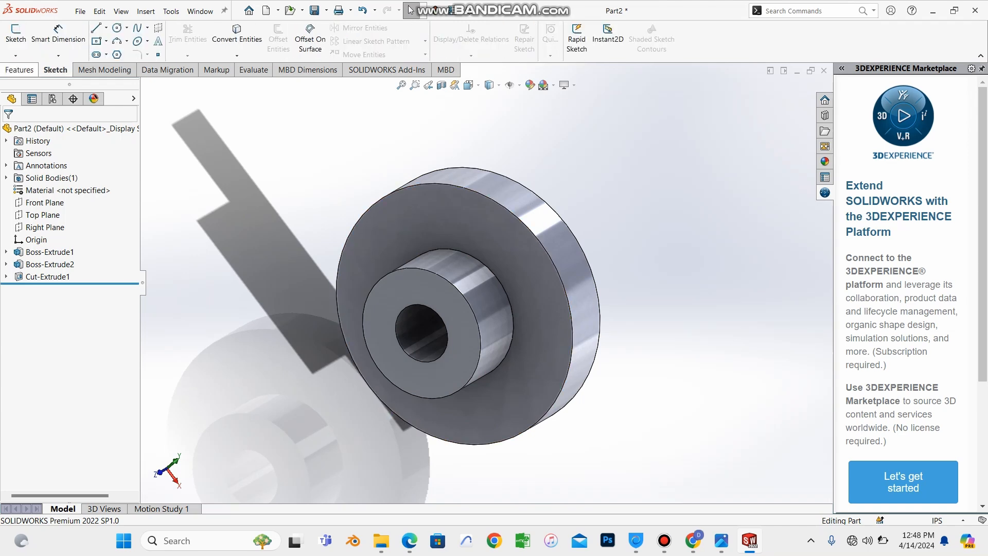
pyautogui.click(20, 69)
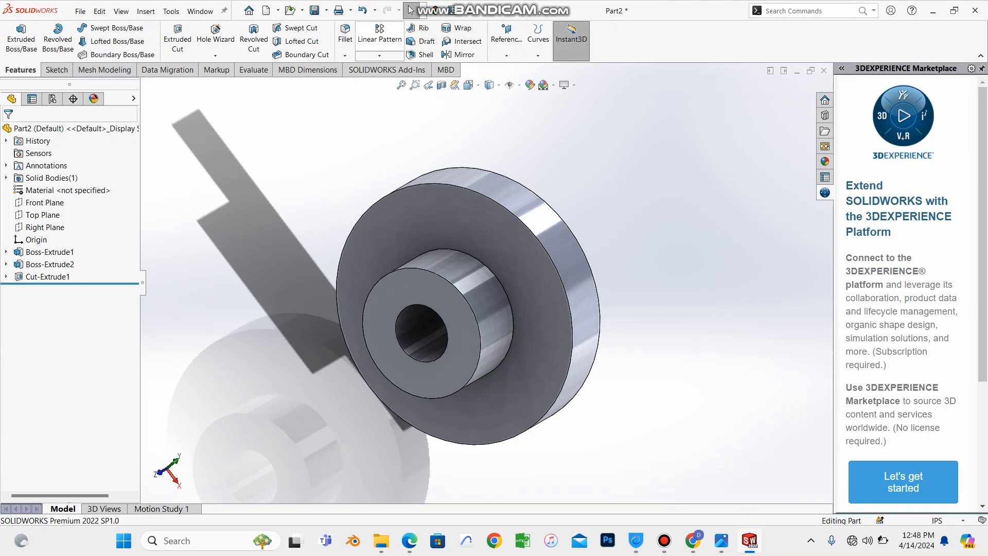
pyautogui.click(345, 34)
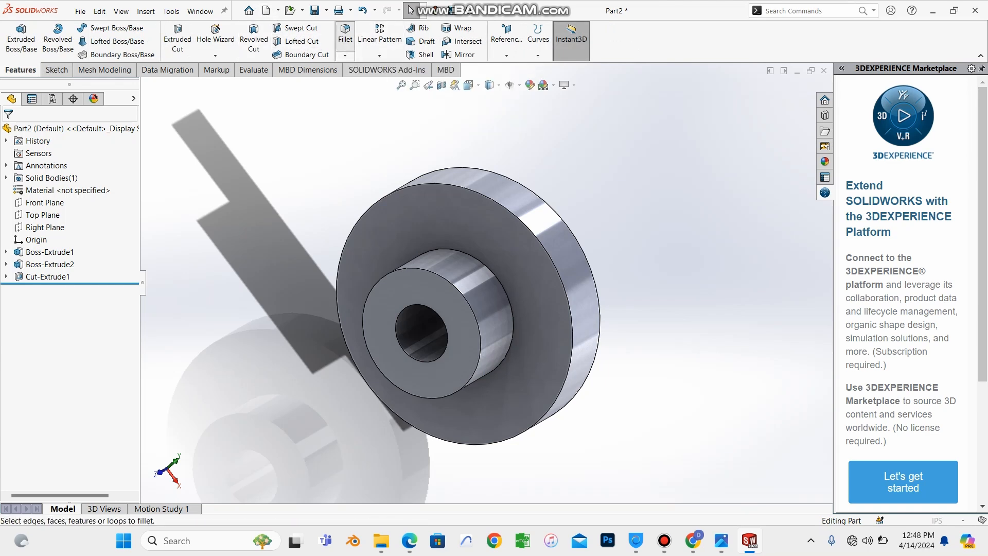
pyautogui.click(497, 205)
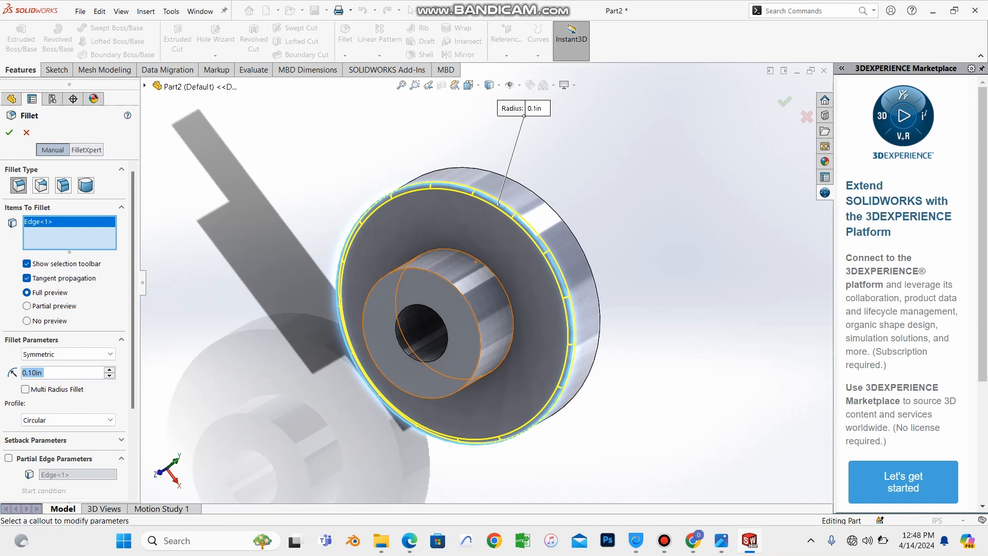
pyautogui.click(481, 264)
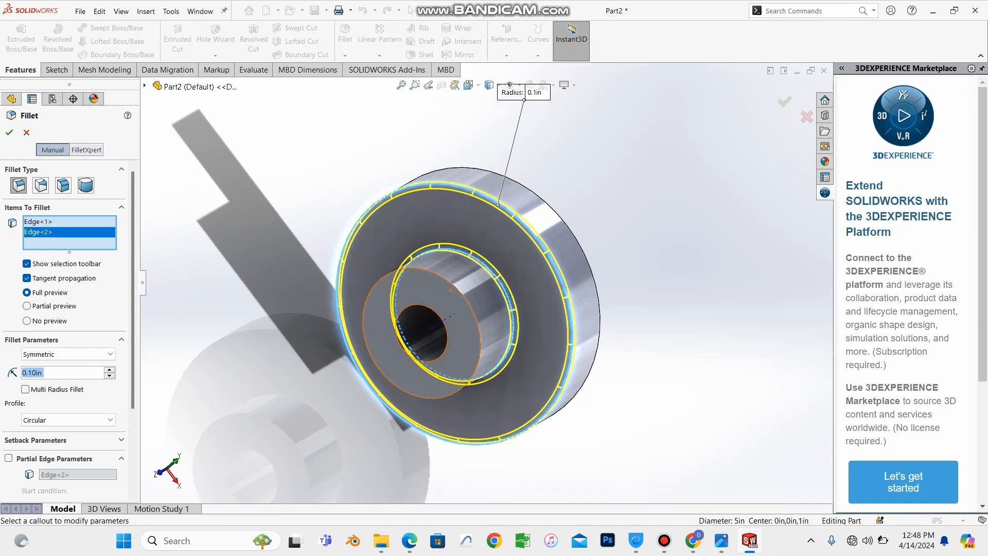
pyautogui.click(463, 294)
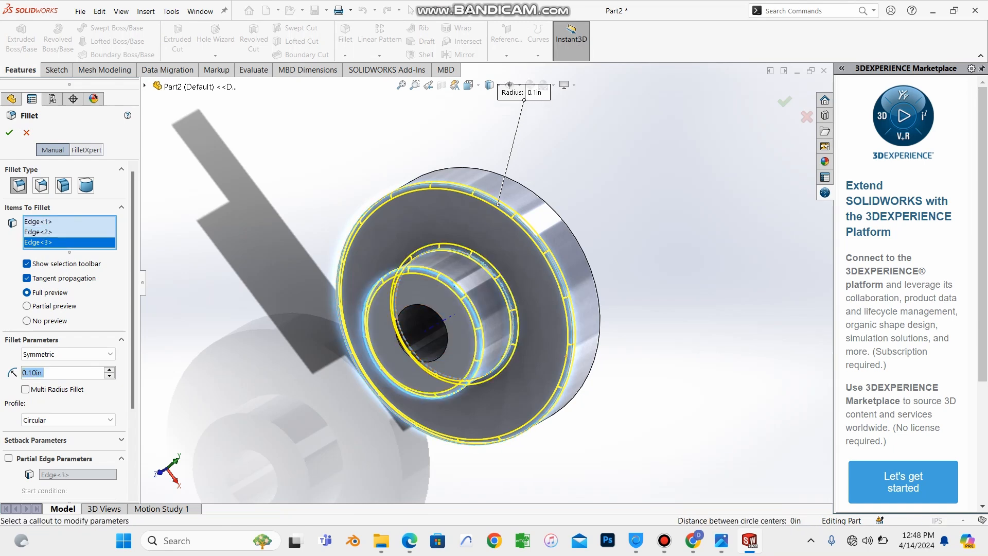
pyautogui.moveTo(633, 304); pyautogui.dragTo(589, 278, button='middle')
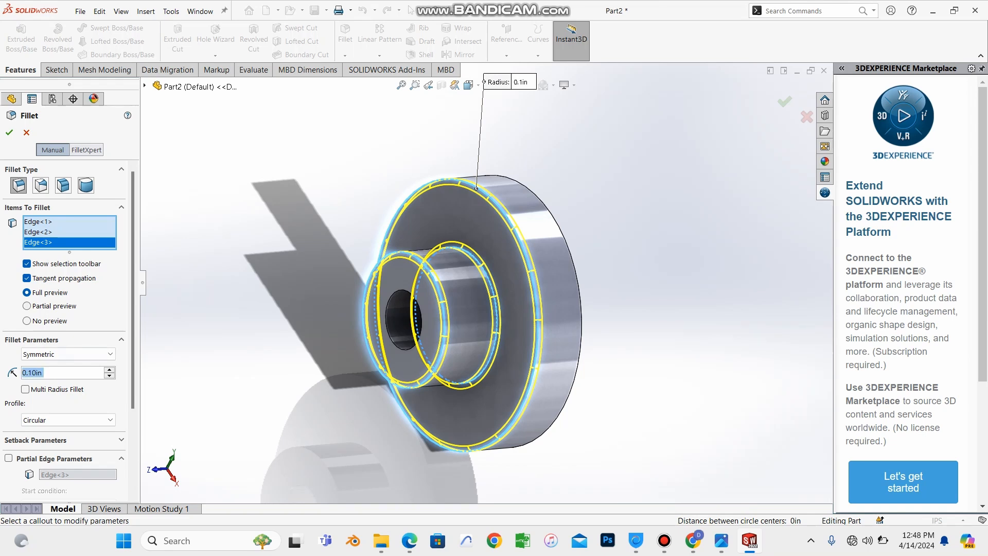
pyautogui.write('0.2')
pyautogui.press('Return')
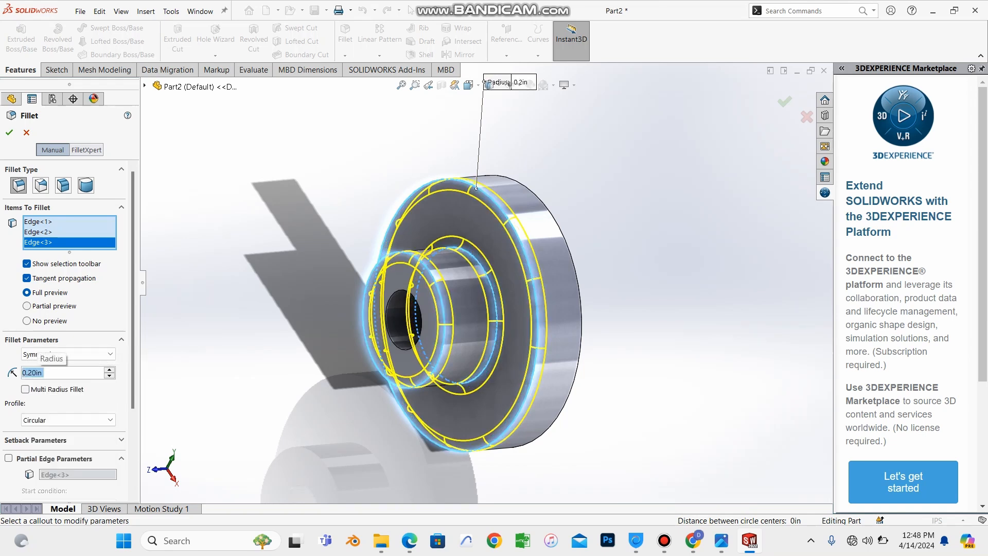
pyautogui.moveTo(589, 278); pyautogui.dragTo(501, 290, button='middle')
pyautogui.click(9, 132)
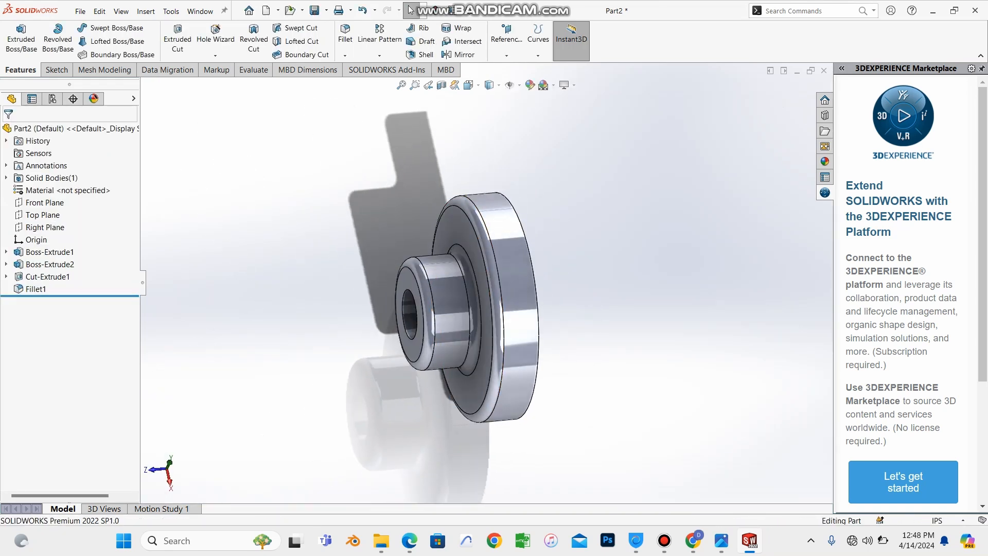
# - Turn off RealView Graphics for the filleted flange
pyautogui.click(565, 85)
pyautogui.click(579, 97)
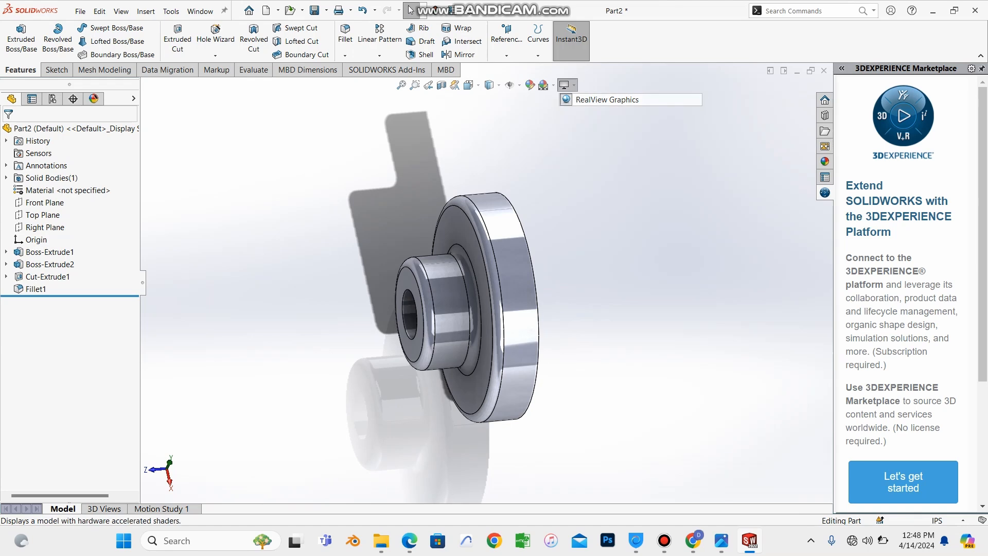
pyautogui.moveTo(439, 287); pyautogui.dragTo(486, 285, button='middle')
pyautogui.scroll(2, 484, 288)
pyautogui.scroll(-4, 460, 291)
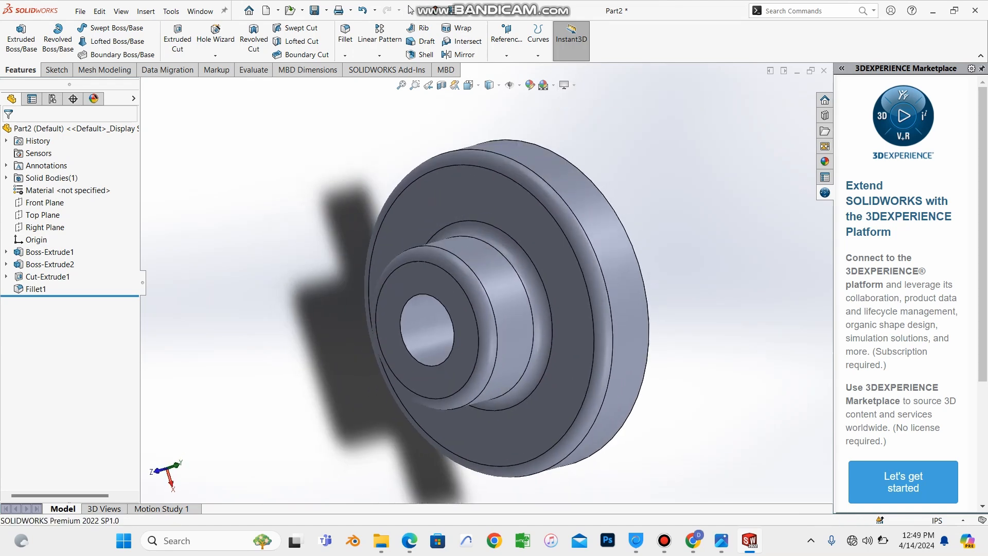
# - Examine the flange's filleted disc and hub edges and its central bore from several angles and distances
pyautogui.scroll(2, 484, 281)
pyautogui.scroll(-2, 529, 307)
pyautogui.scroll(3, 529, 307)
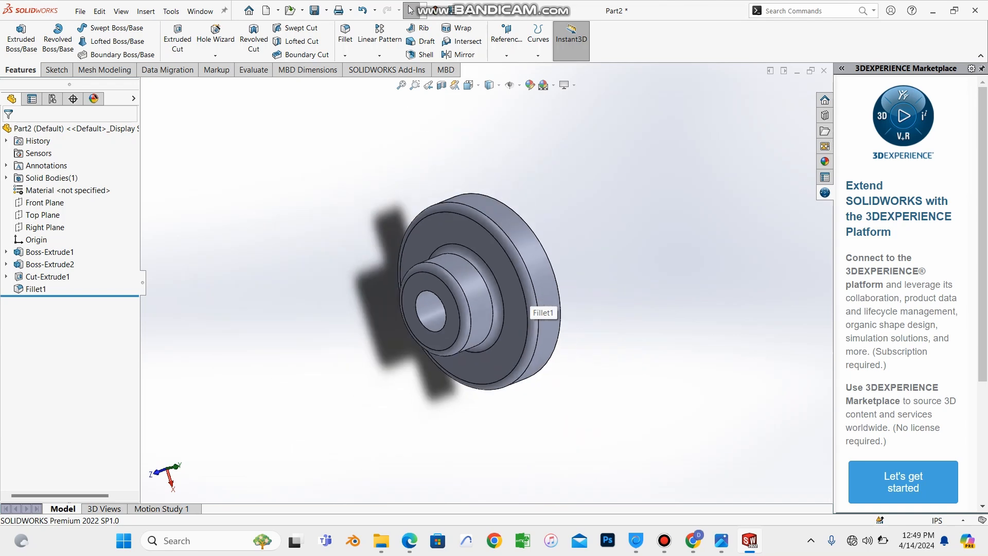
pyautogui.scroll(-1, 536, 345)
pyautogui.scroll(3, 535, 345)
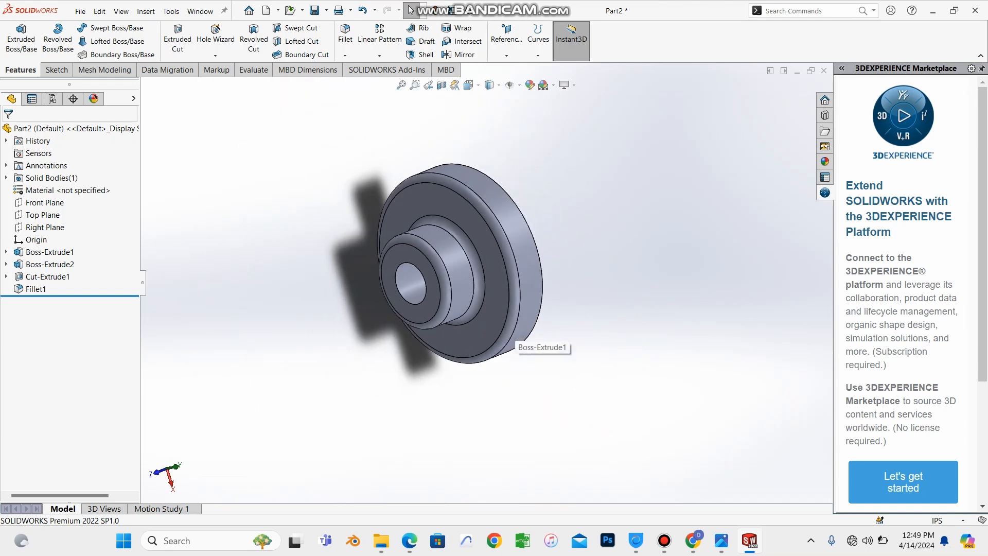
pyautogui.moveTo(401, 206); pyautogui.dragTo(427, 206, button='middle')
pyautogui.scroll(-3, 427, 206)
pyautogui.scroll(2, 438, 242)
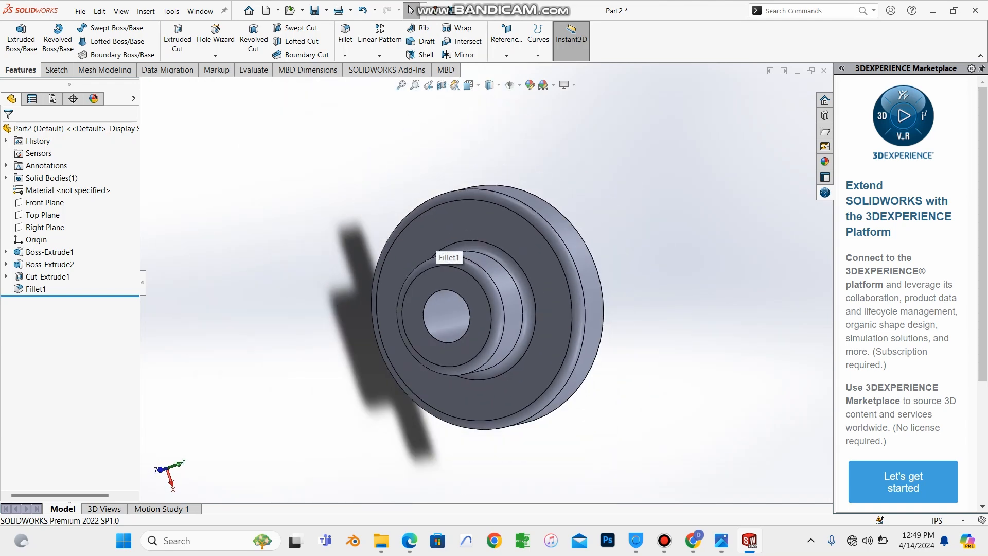
pyautogui.moveTo(437, 242); pyautogui.dragTo(484, 291, button='middle')
pyautogui.scroll(-2, 483, 355)
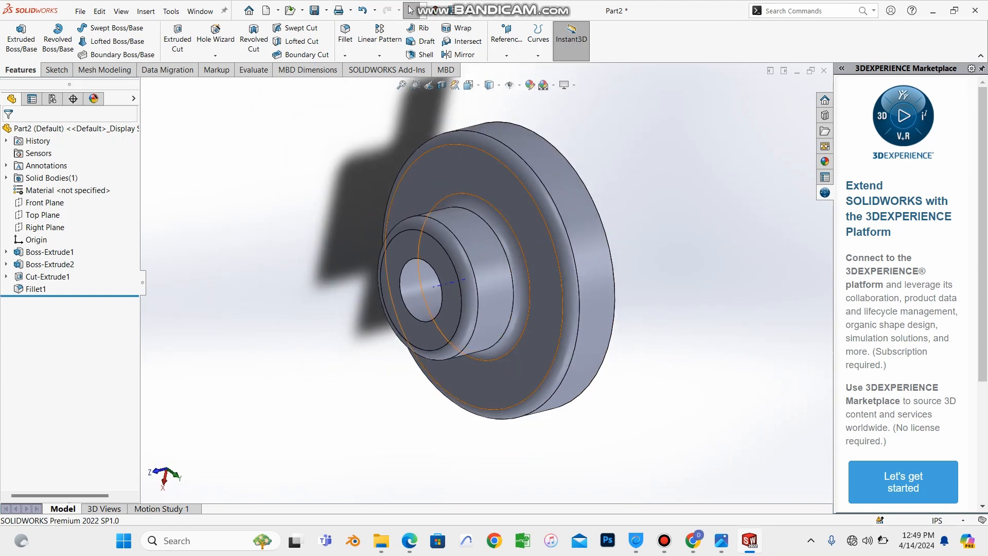
pyautogui.moveTo(484, 288); pyautogui.dragTo(463, 293, button='middle')
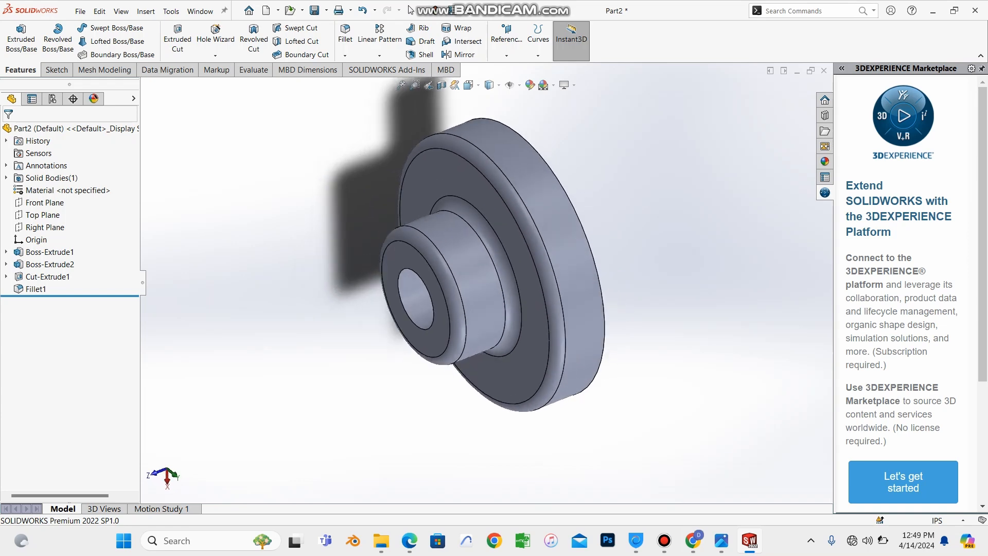
# - Create a new part document for the next model
pyautogui.click(80, 11)
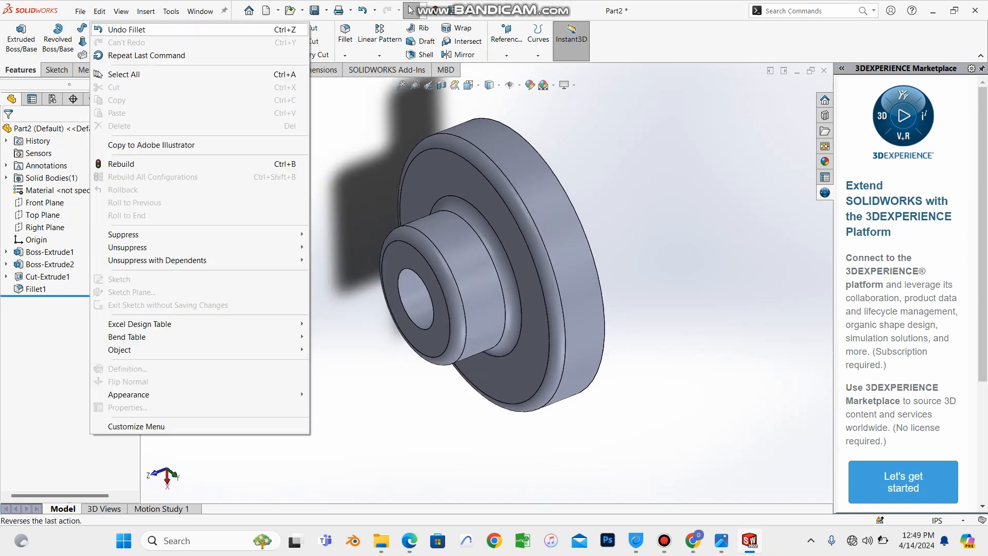
pyautogui.click(100, 29)
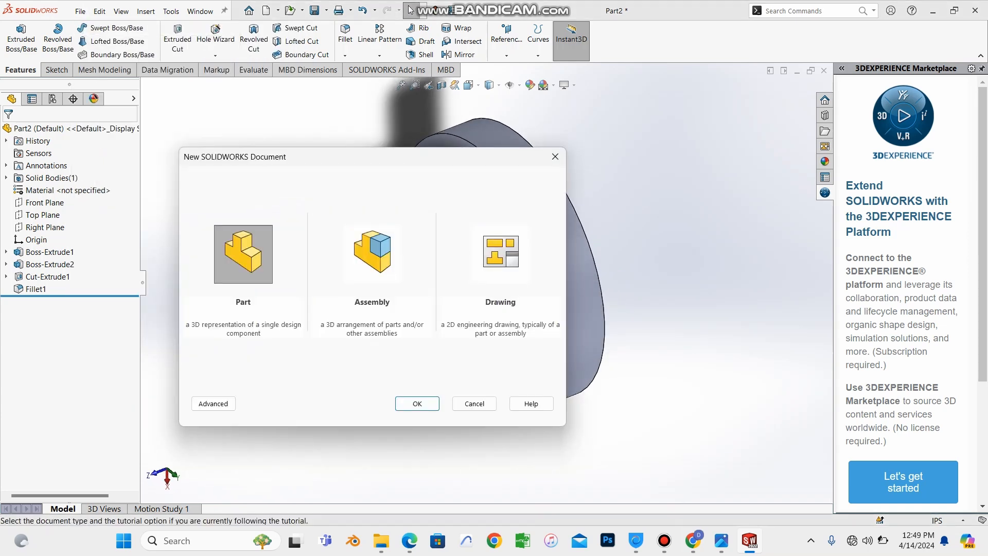
pyautogui.click(417, 403)
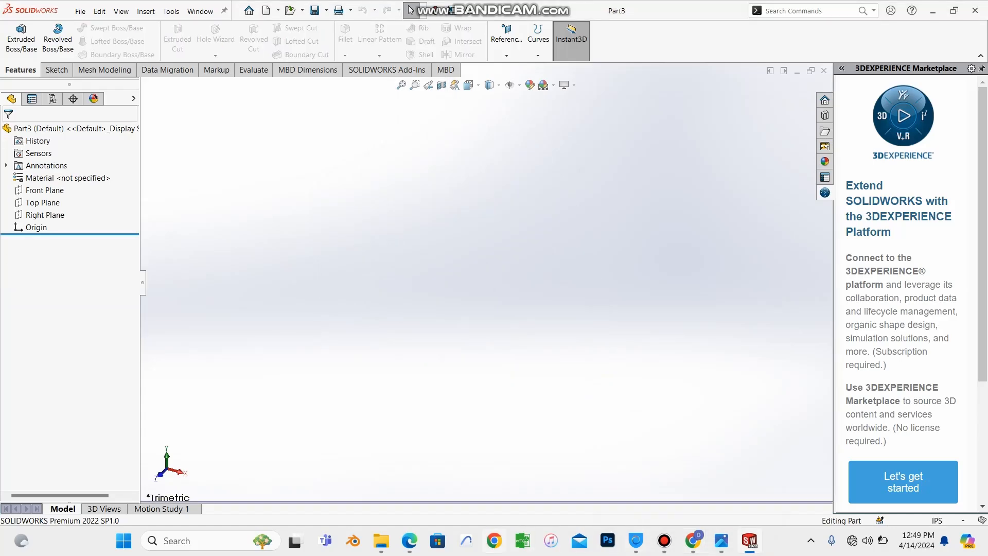
# - Switch to the textbook PDF in Edge and look through the exercises up to the symmetric profile sketch in Figures 1.159 to 1.162
pyautogui.click(409, 540)
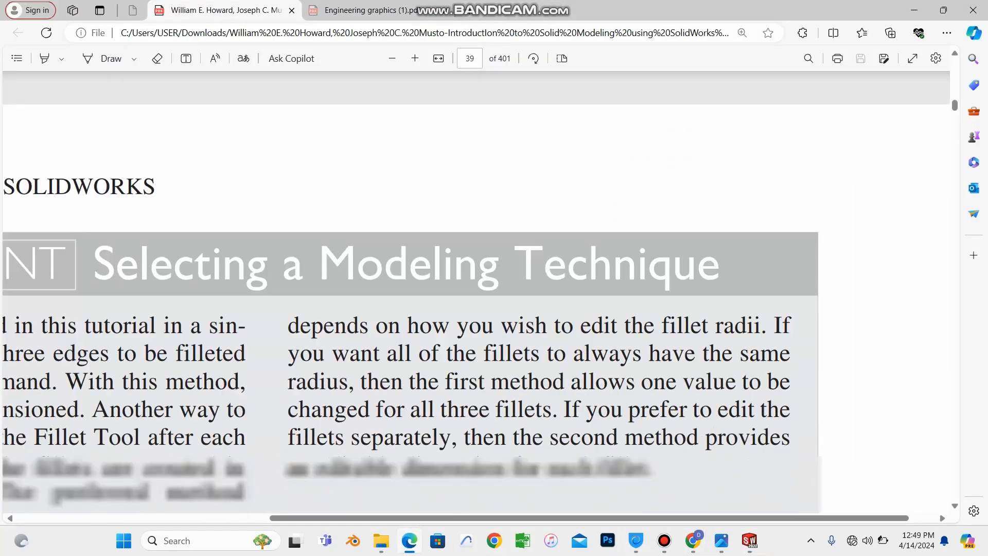
pyautogui.scroll(-15, 476, 293)
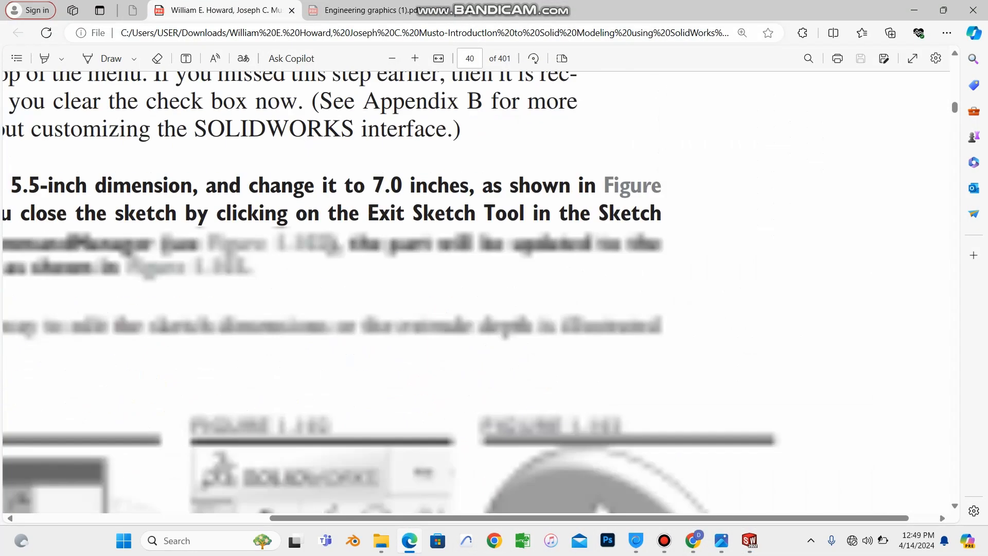
pyautogui.keyDown('ctrl'); pyautogui.scroll(-5, 476, 293); pyautogui.keyUp('ctrl')
pyautogui.scroll(-15, 476, 293)
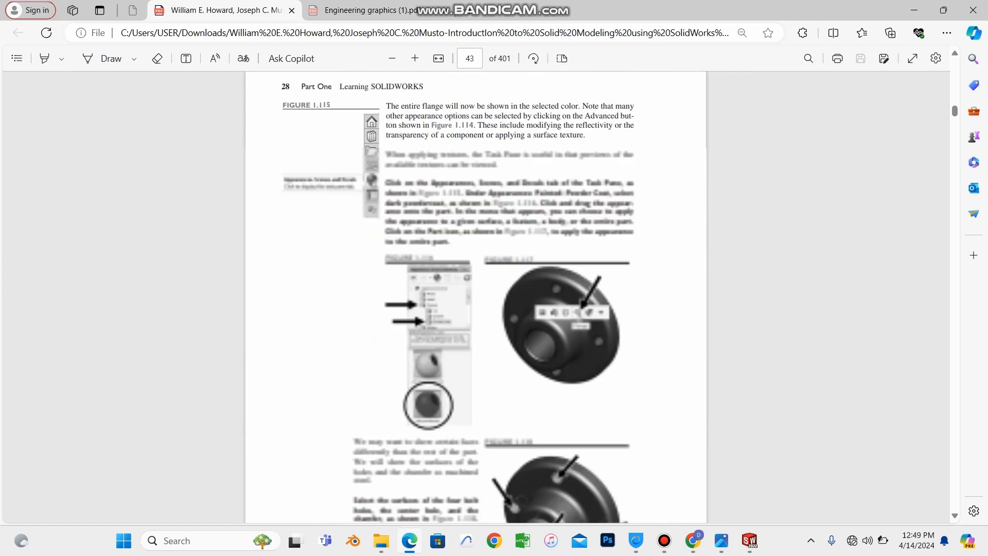
pyautogui.scroll(-20, 476, 294)
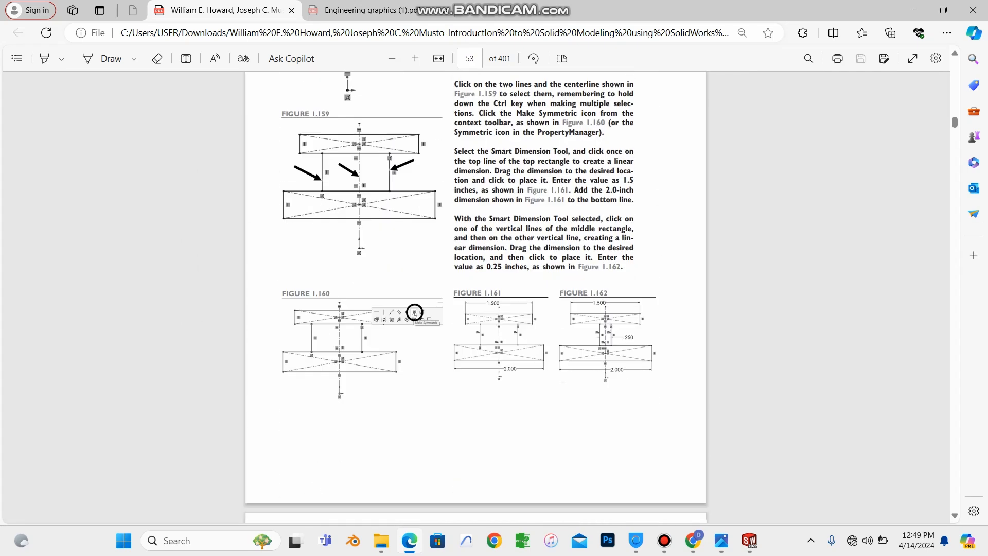
pyautogui.moveTo(750, 541)
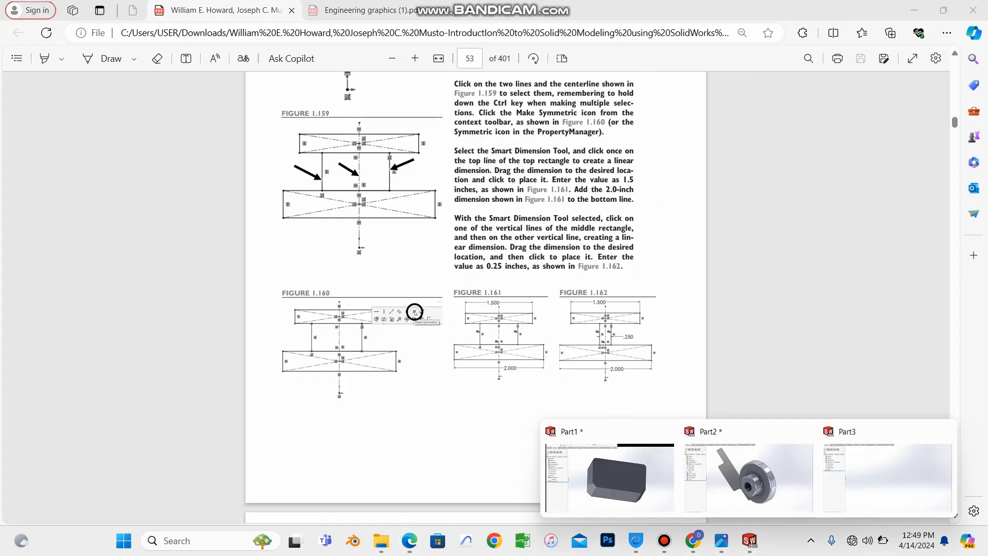